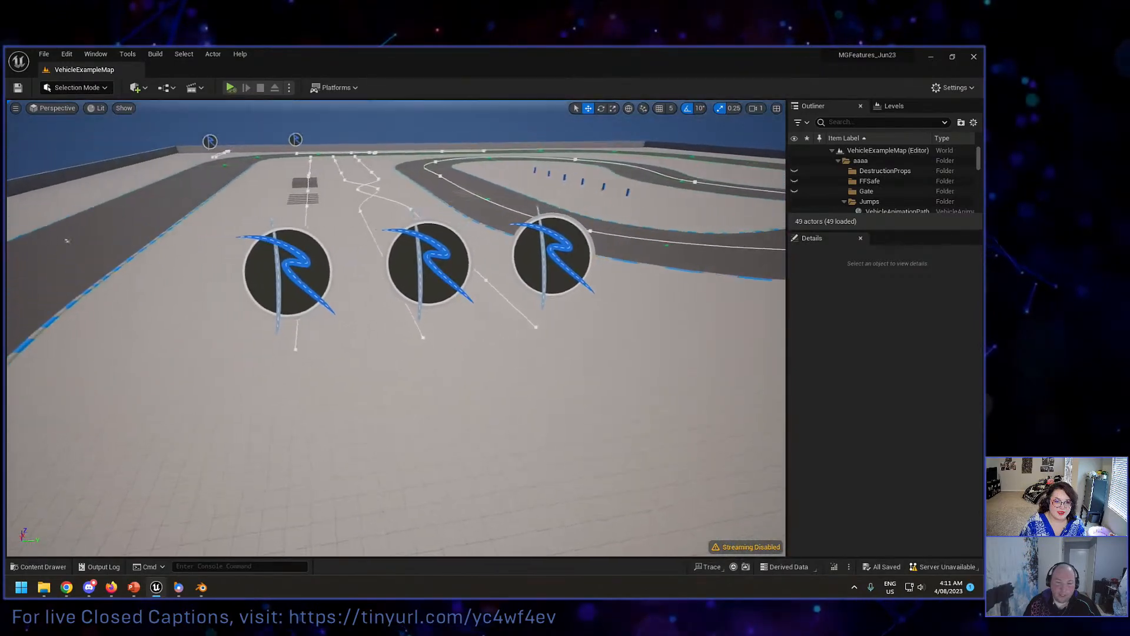
Step: Look over the race track and select the existing vehicle animation path leading to the road bumps
key(s)
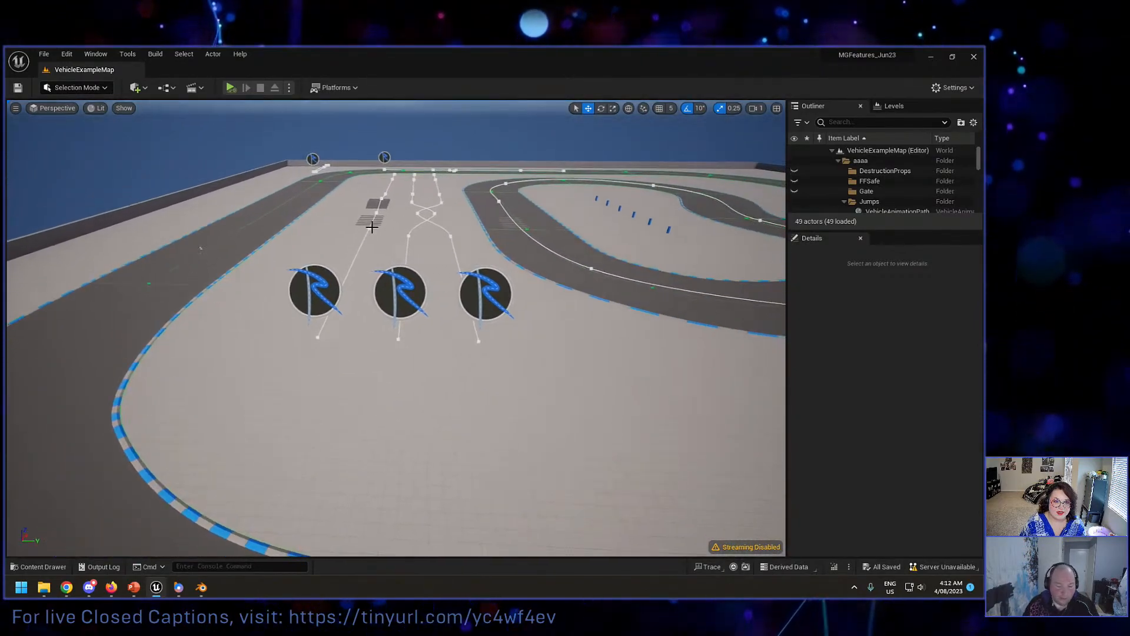
right_drag(380, 222, 412, 223)
key(a)
key(w)
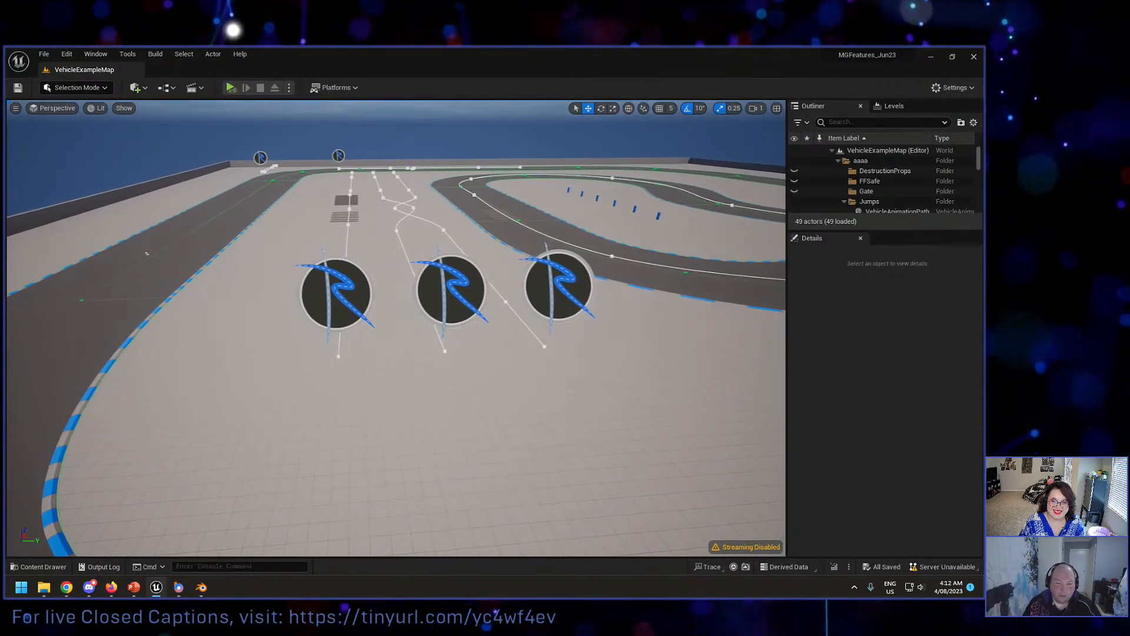
click(337, 293)
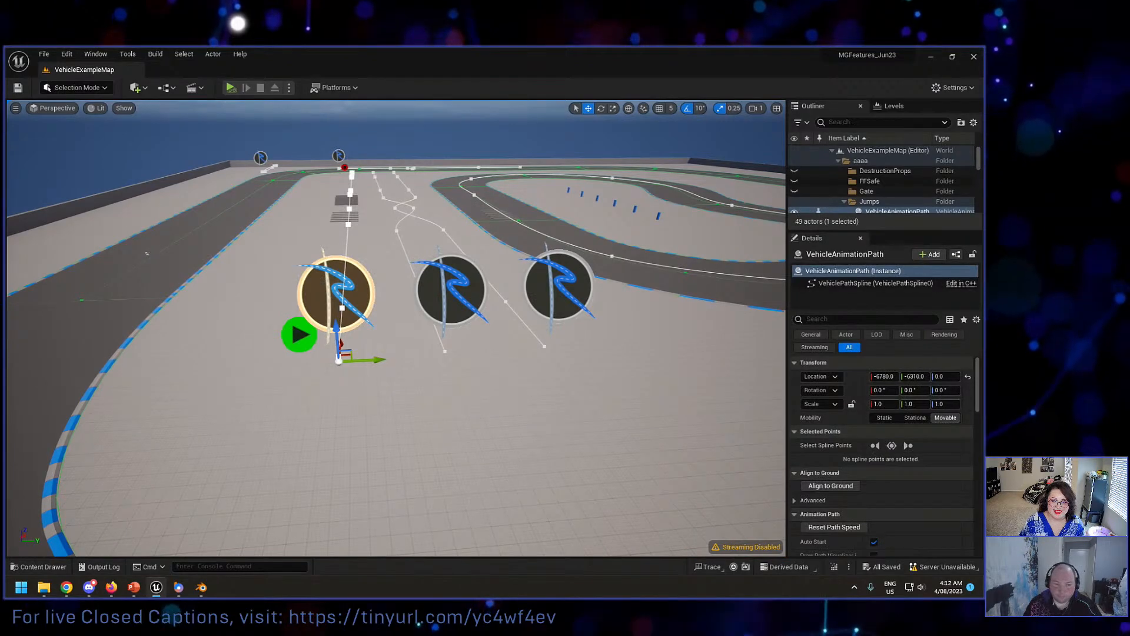
Step: Place a Vehicle Animation Path actor on the empty track straight and rotate it to about -90° so it follows the road
key(a)
right_drag(337, 293, 494, 317)
key(w)
key(d)
key(e)
scroll(577, 300, up, 2)
click(139, 88)
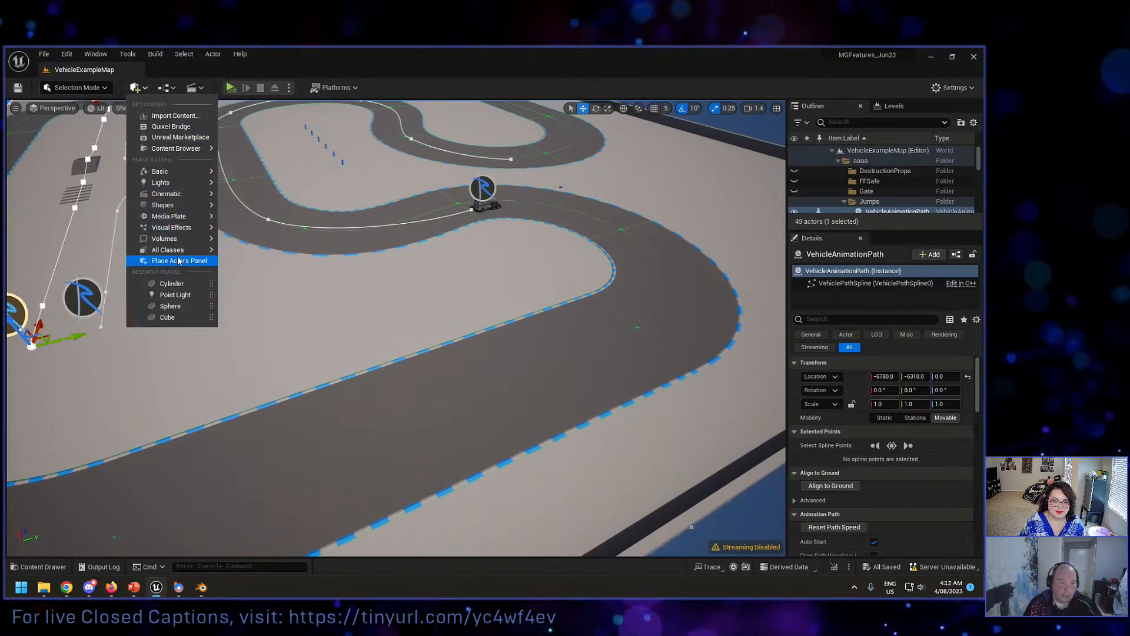
mouse_move(177, 249)
text(veh)
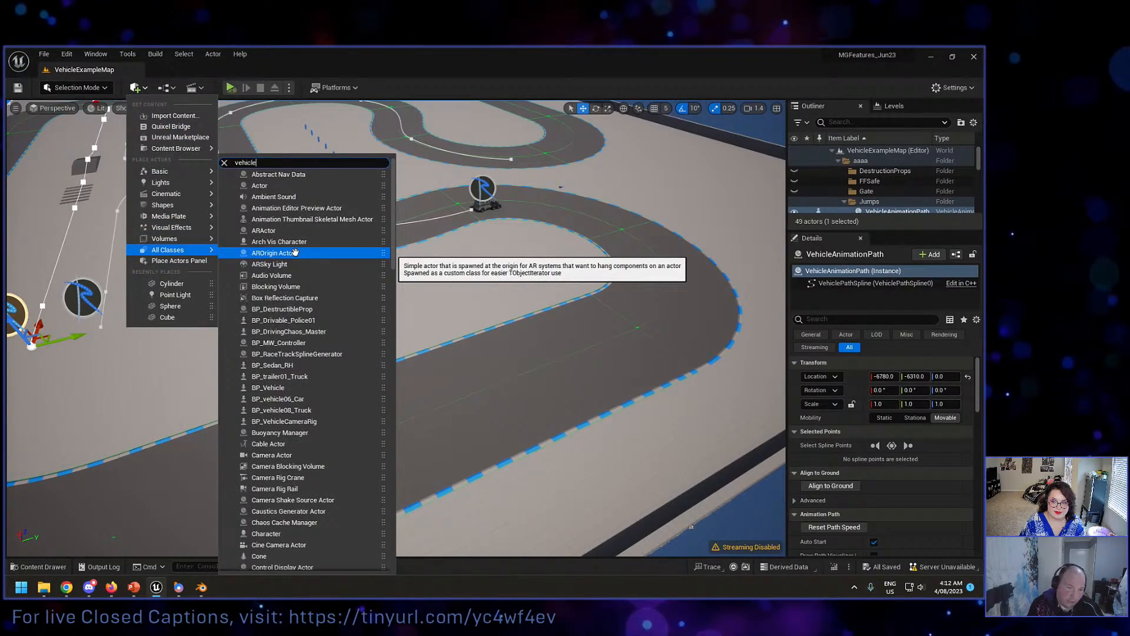
text(icle)
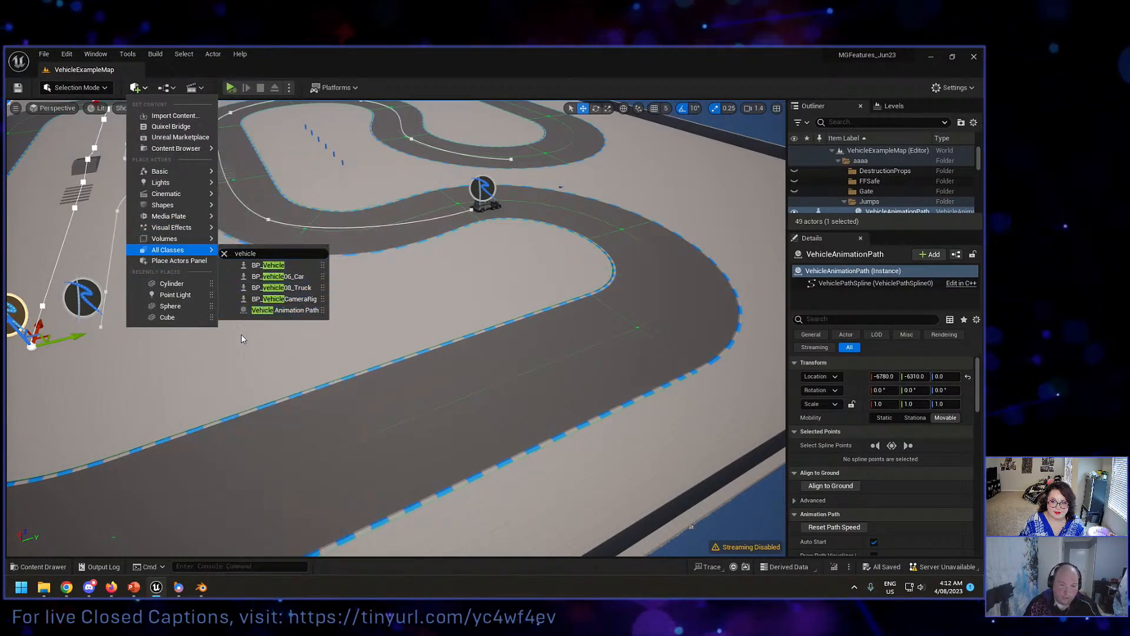
drag(252, 309, 530, 370)
key(e)
Step: Extend the new path from its end point with added spline points along the straight and around the bend
click(557, 364)
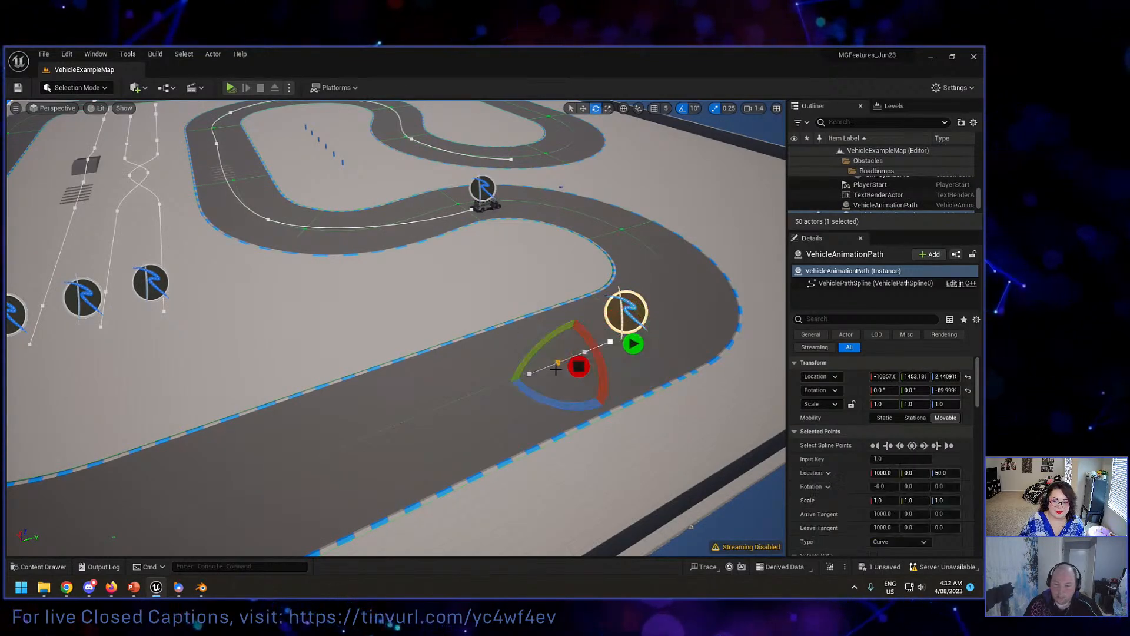
right_drag(557, 364, 509, 376)
key(space)
key(space)
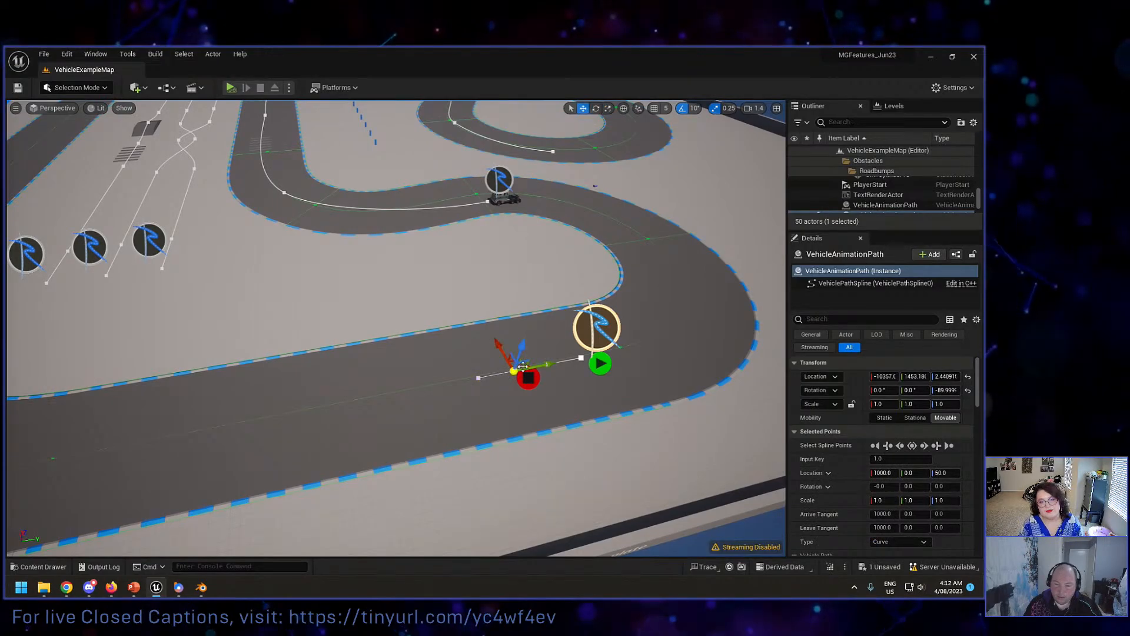
alt+drag(522, 366, 216, 428)
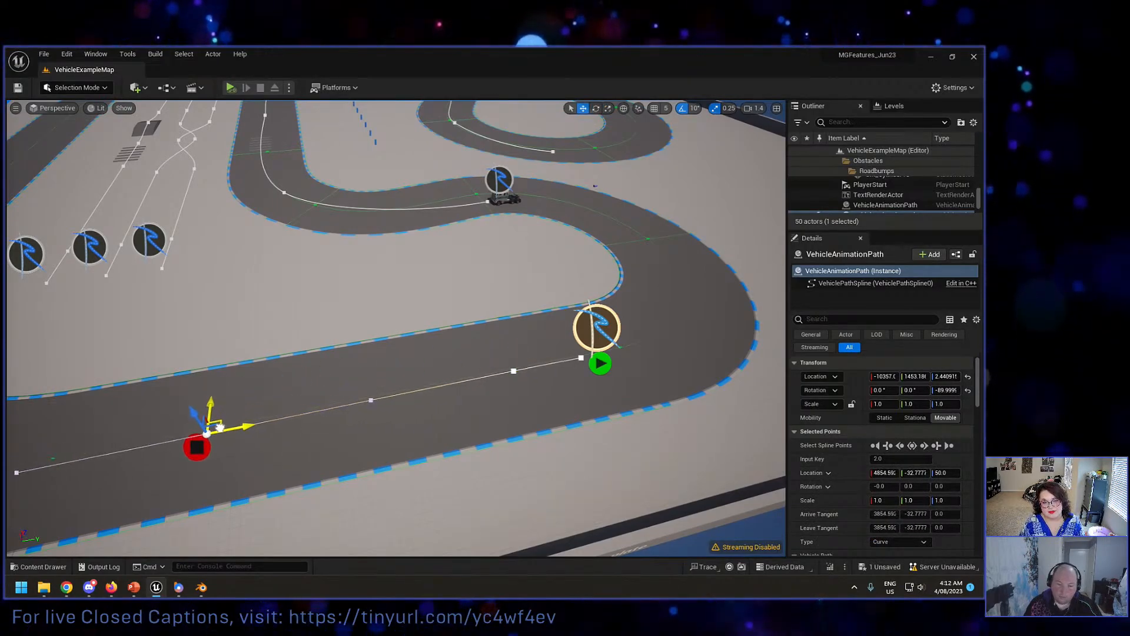
right_drag(216, 428, 139, 429)
right_drag(235, 392, 53, 388)
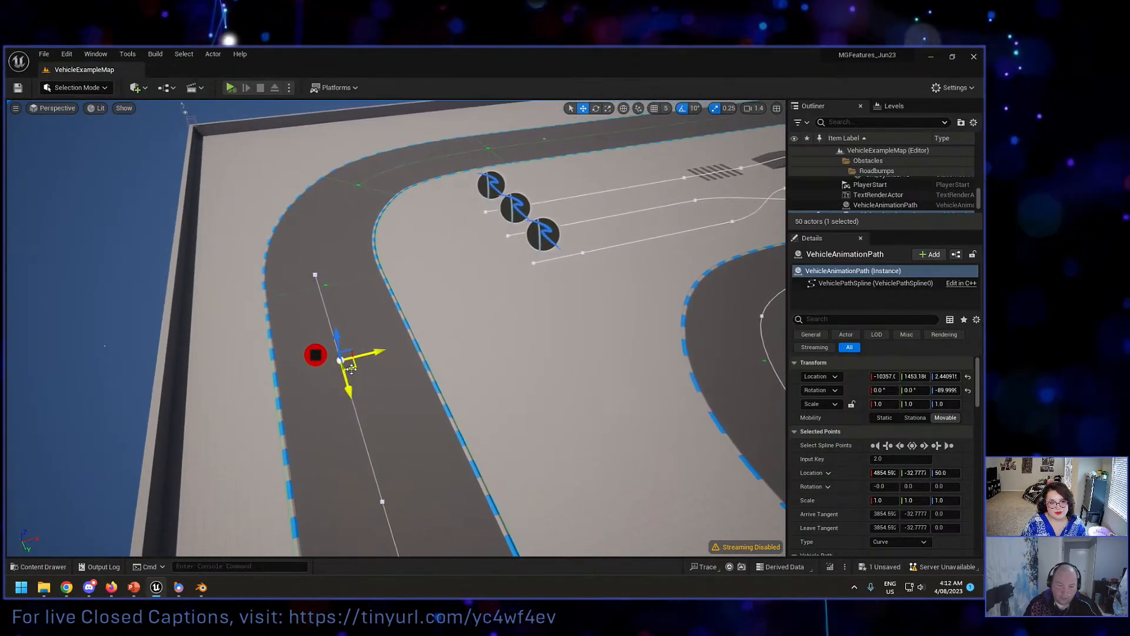
alt+drag(351, 369, 568, 142)
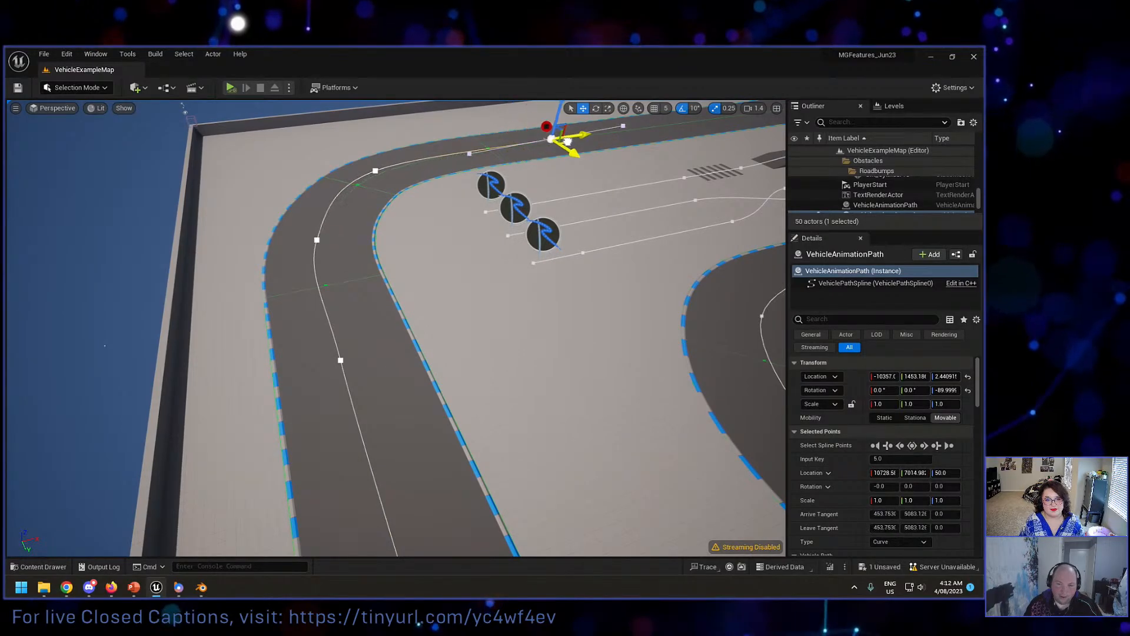
scroll(497, 161, down, 10)
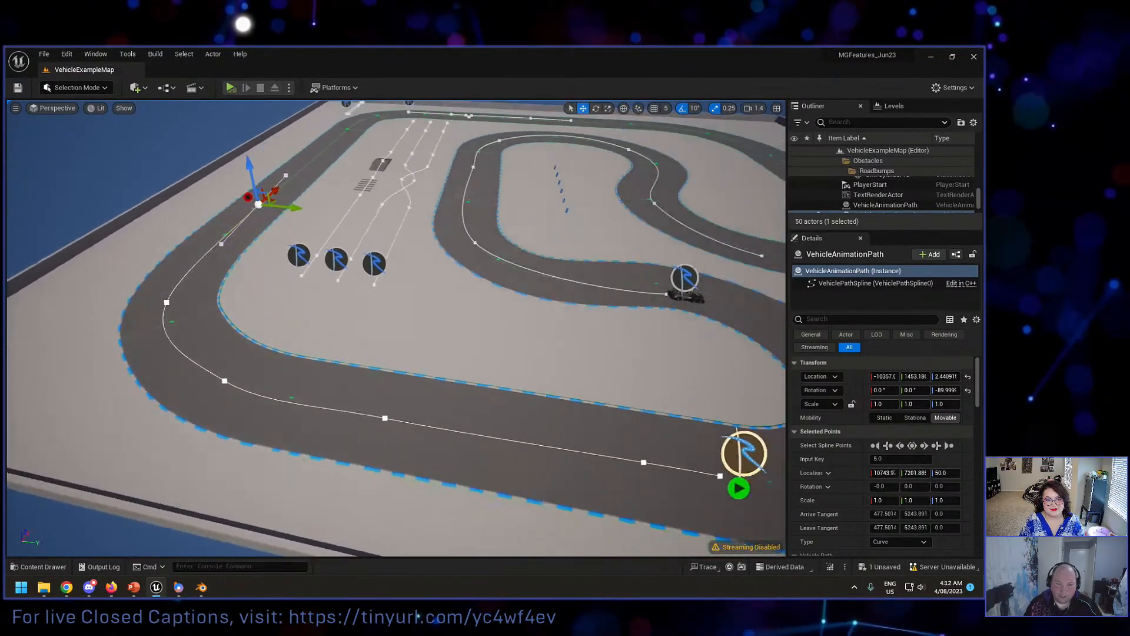
Step: Add another spline point to the path's end farther along the outer straight beyond the bend
scroll(397, 330, up, 10)
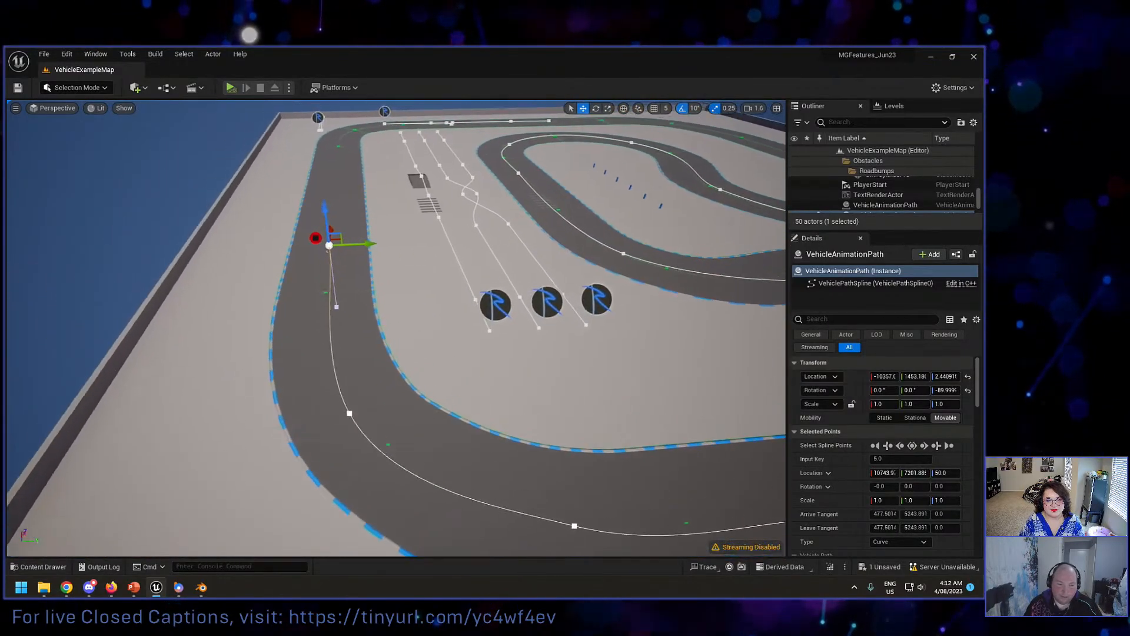
key(w)
right_drag(489, 164, 341, 164)
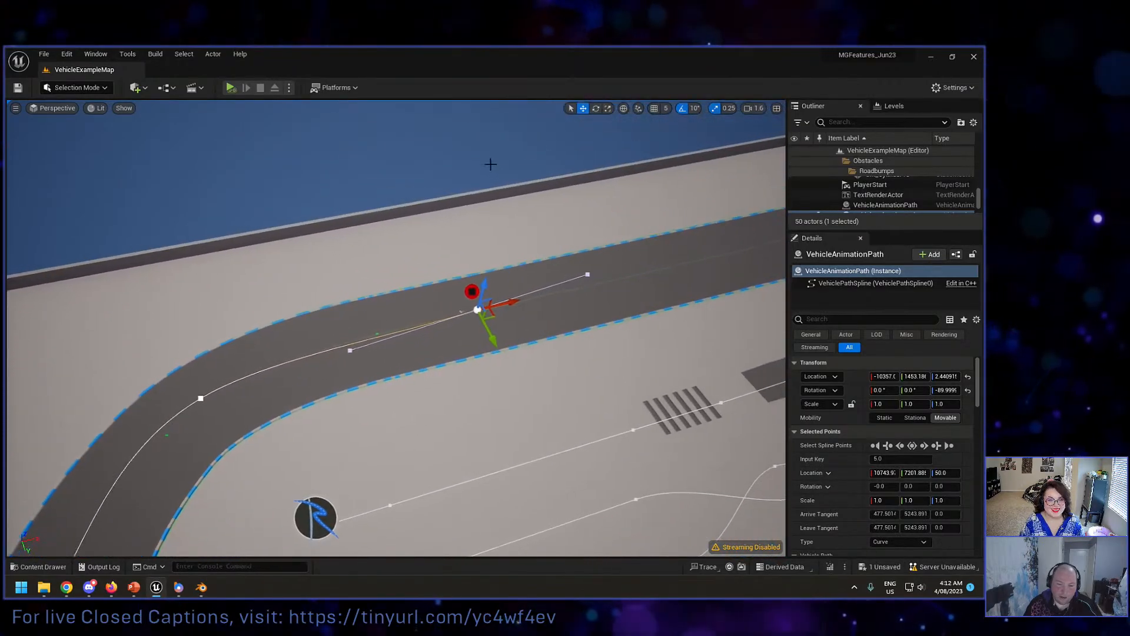
alt+drag(481, 316, 753, 252)
right_drag(753, 252, 936, 247)
key(s)
right_drag(512, 270, 513, 270)
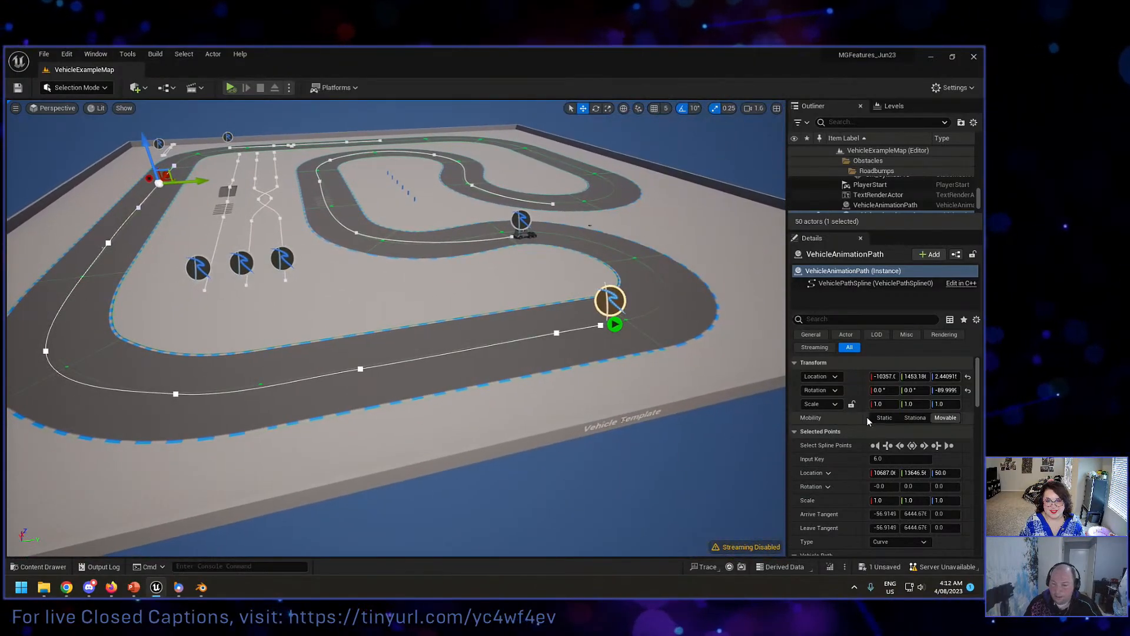
Step: Set the new animation path's Vehicle Type to BP_Sedan_RH
scroll(827, 436, down, 4)
scroll(824, 447, down, 3)
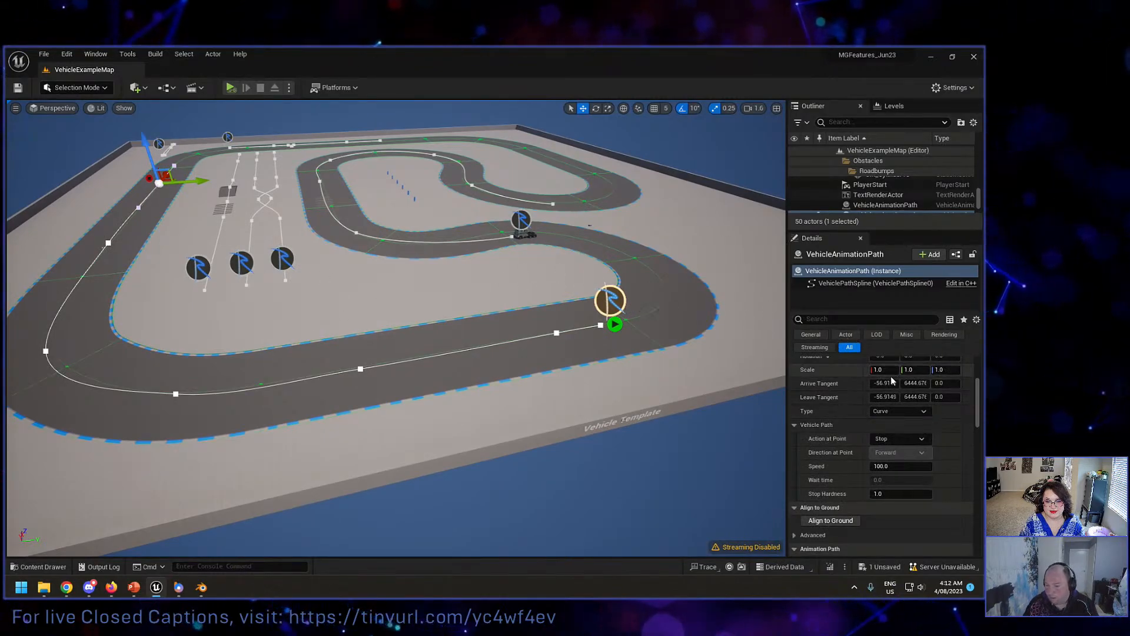
scroll(870, 386, down, 3)
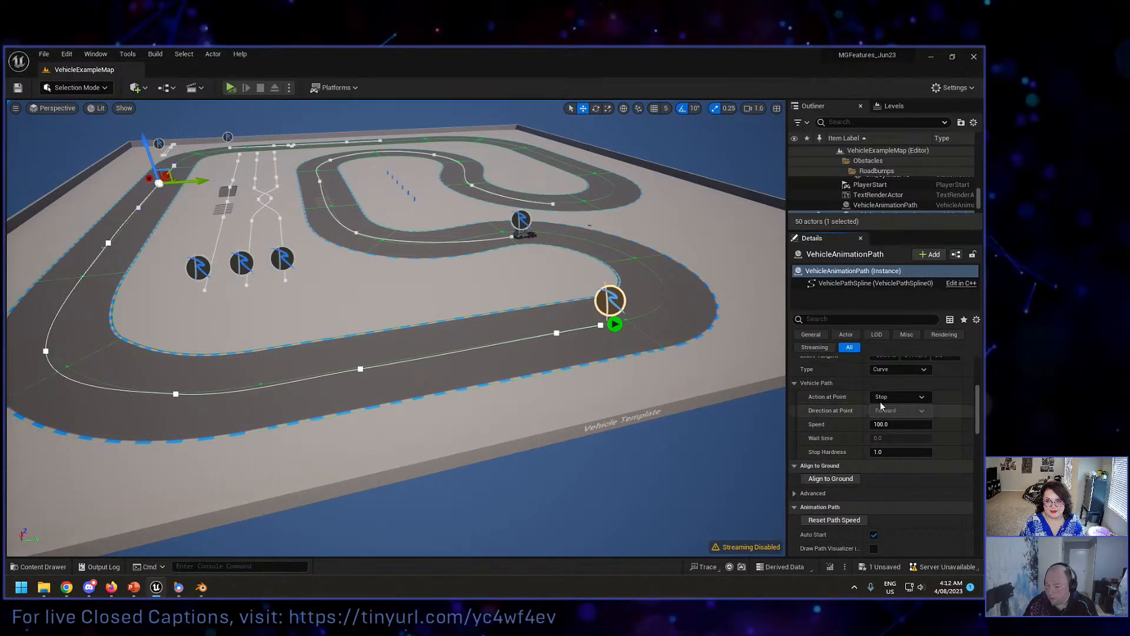
scroll(849, 453, down, 7)
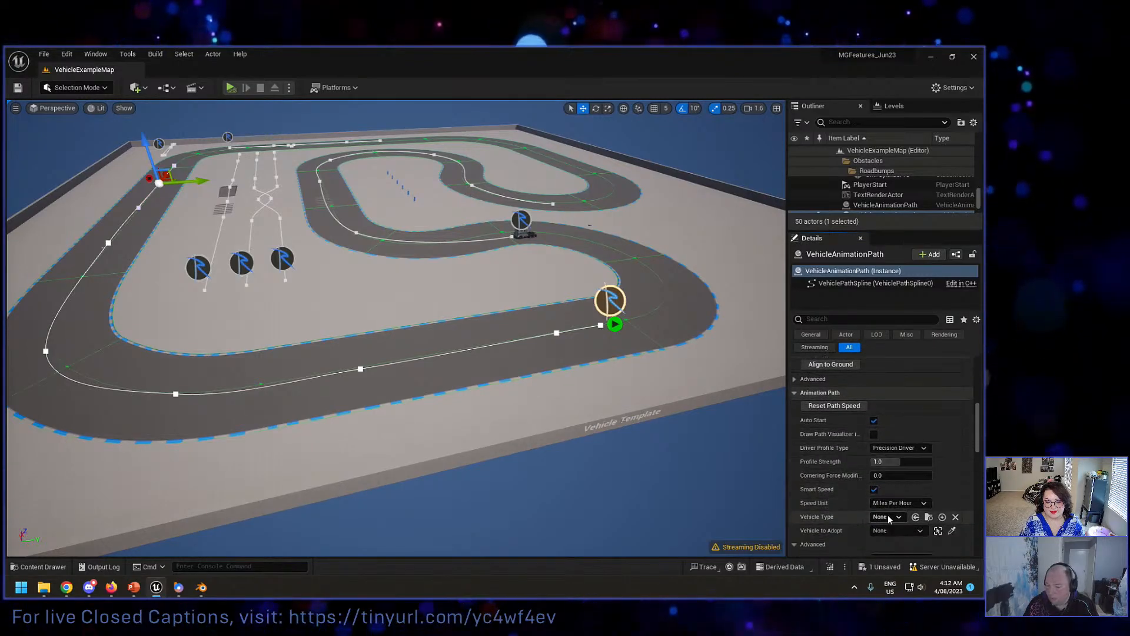
click(886, 517)
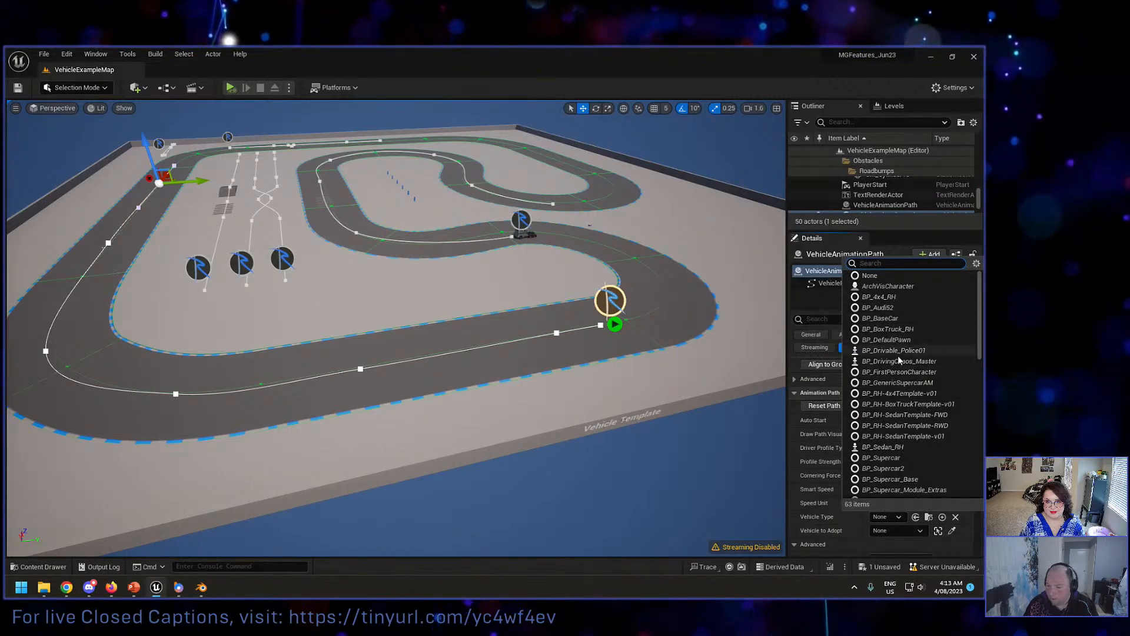
click(892, 449)
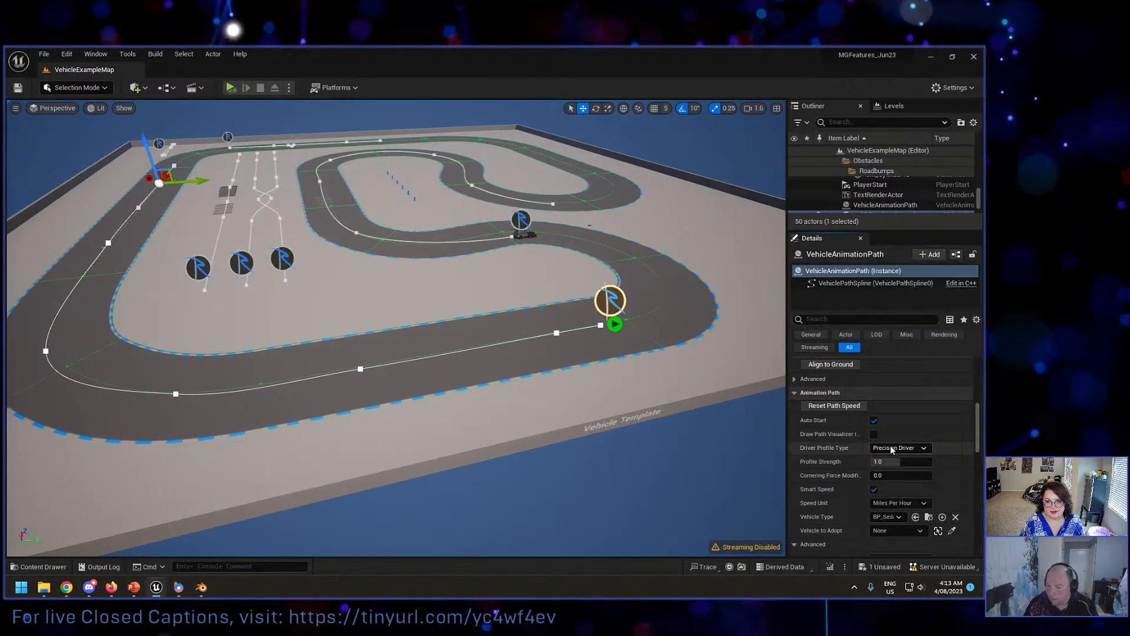
Step: Simulate the level, follow the sedan along the new path towards the bend, and stop the simulation
right_drag(623, 368, 636, 360)
key(d)
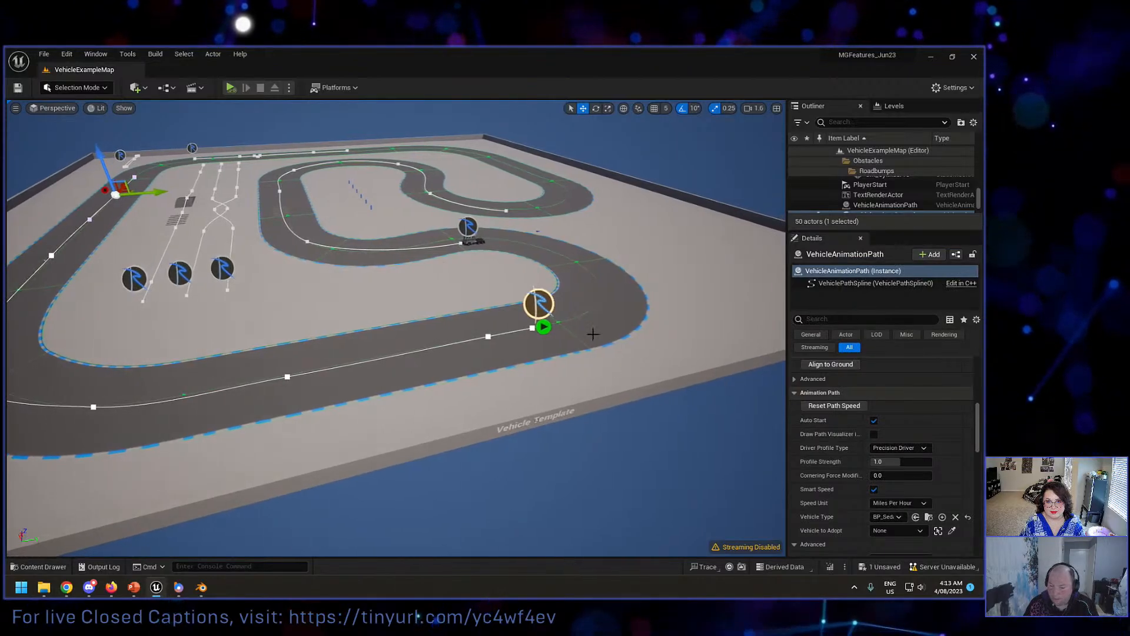
click(229, 88)
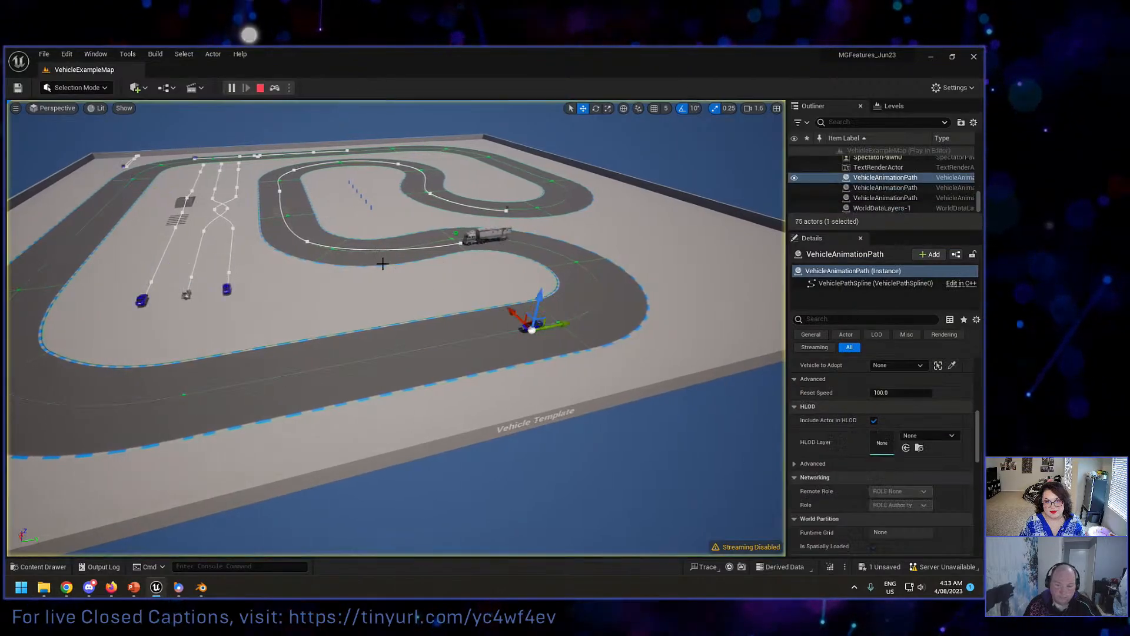
key(w)
right_drag(406, 324, 294, 289)
right_drag(383, 263, 349, 257)
key(w)
key(Escape)
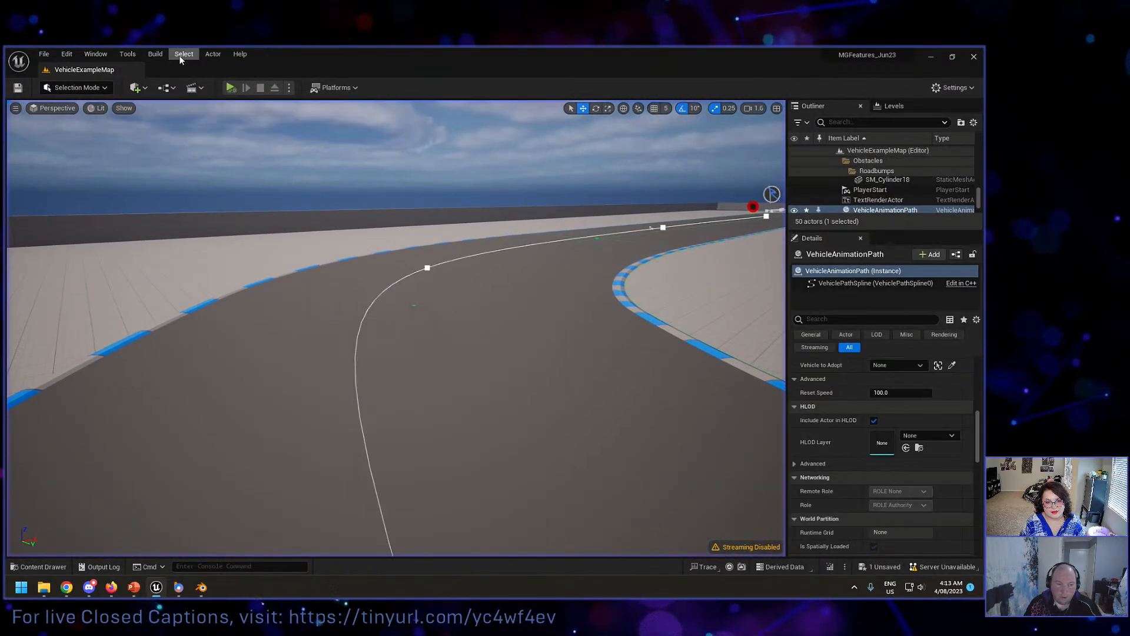
Step: Simulate the level again, watch the sedan take the bend from the track side, and stop
key(alt+s)
right_drag(272, 190, 229, 174)
key(s)
key(d)
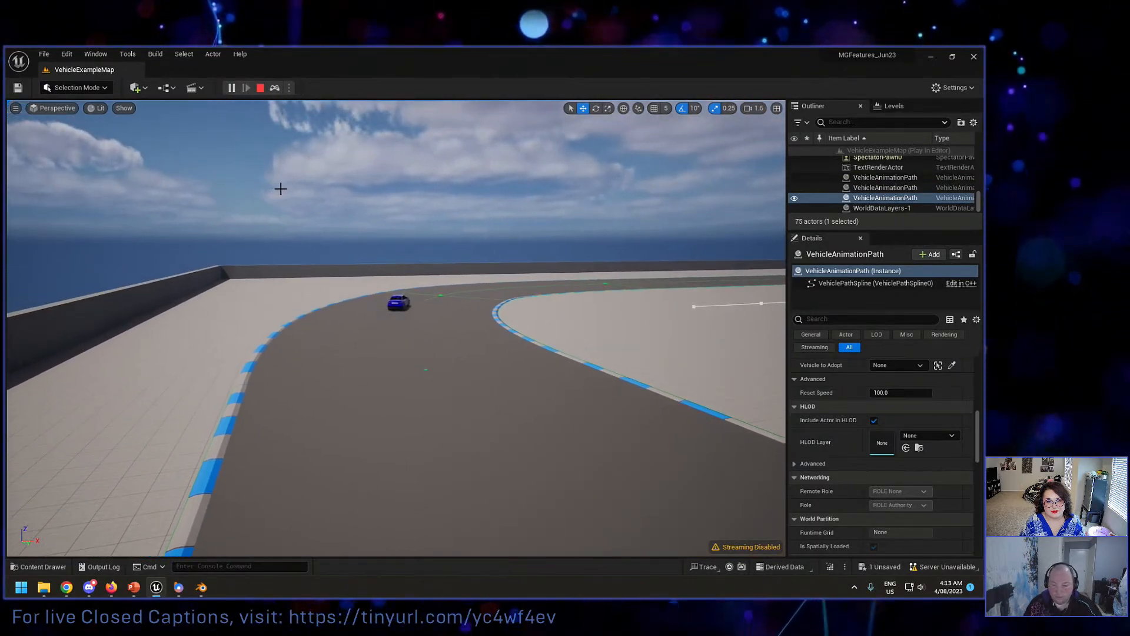
key(Escape)
Step: Focus on the new path and set its Driver Profile Type to Racer
key(f)
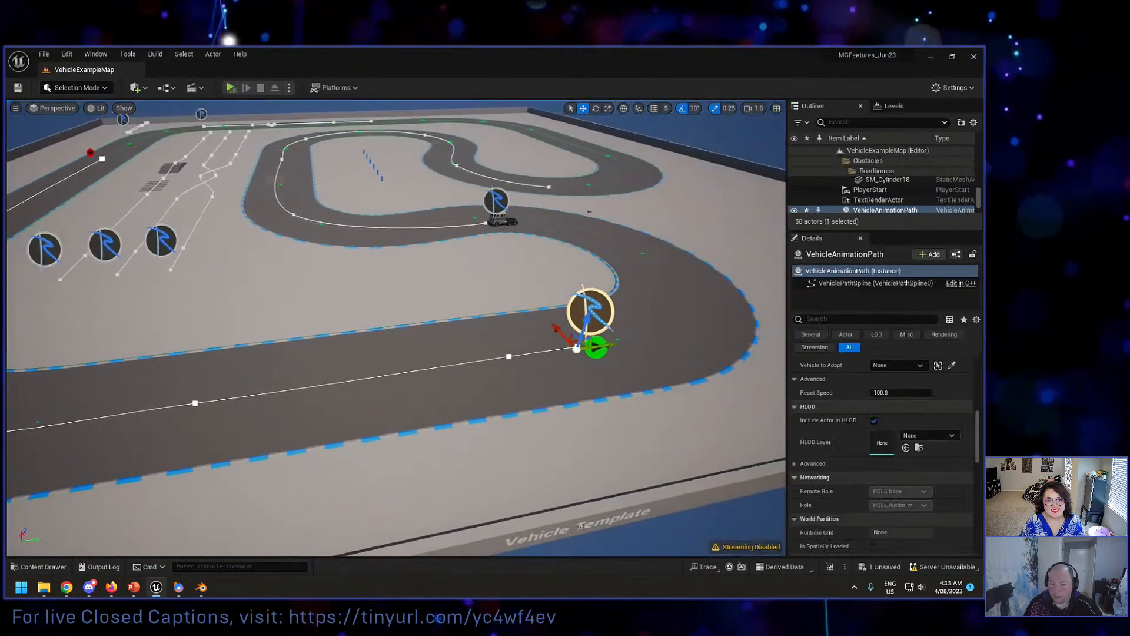
scroll(845, 479, down, 3)
scroll(848, 478, down, 10)
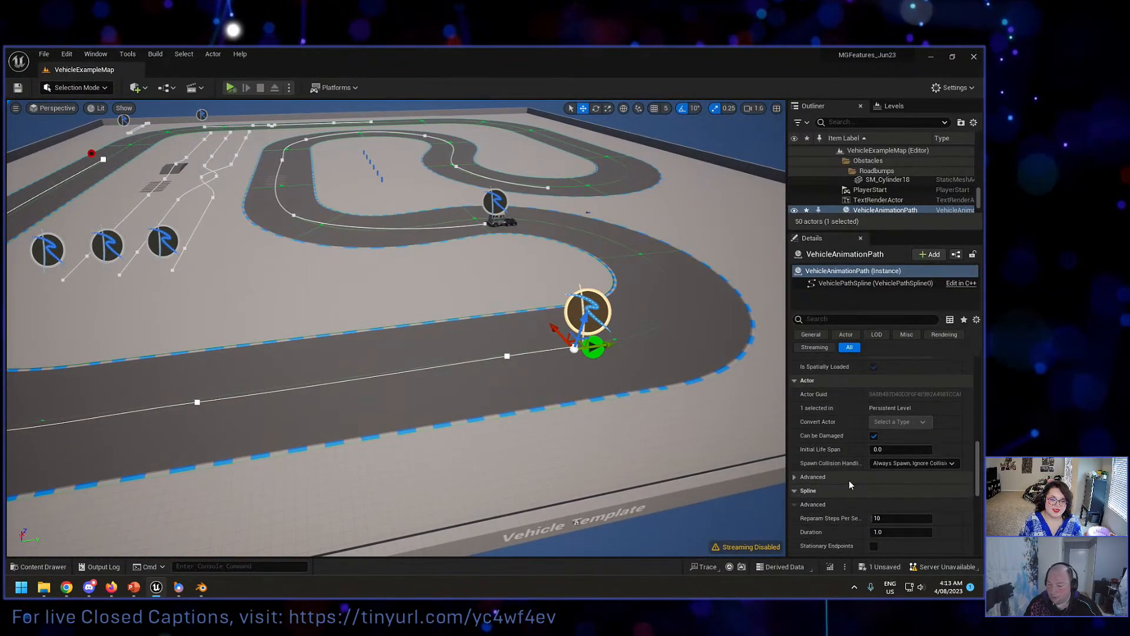
scroll(854, 476, up, 8)
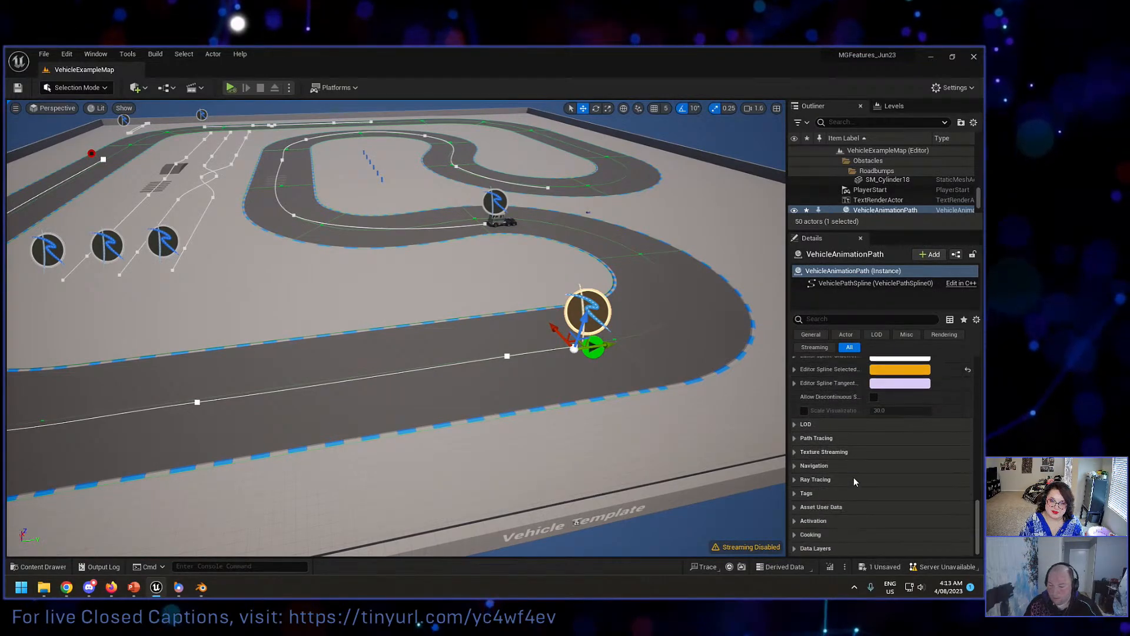
scroll(865, 470, up, 5)
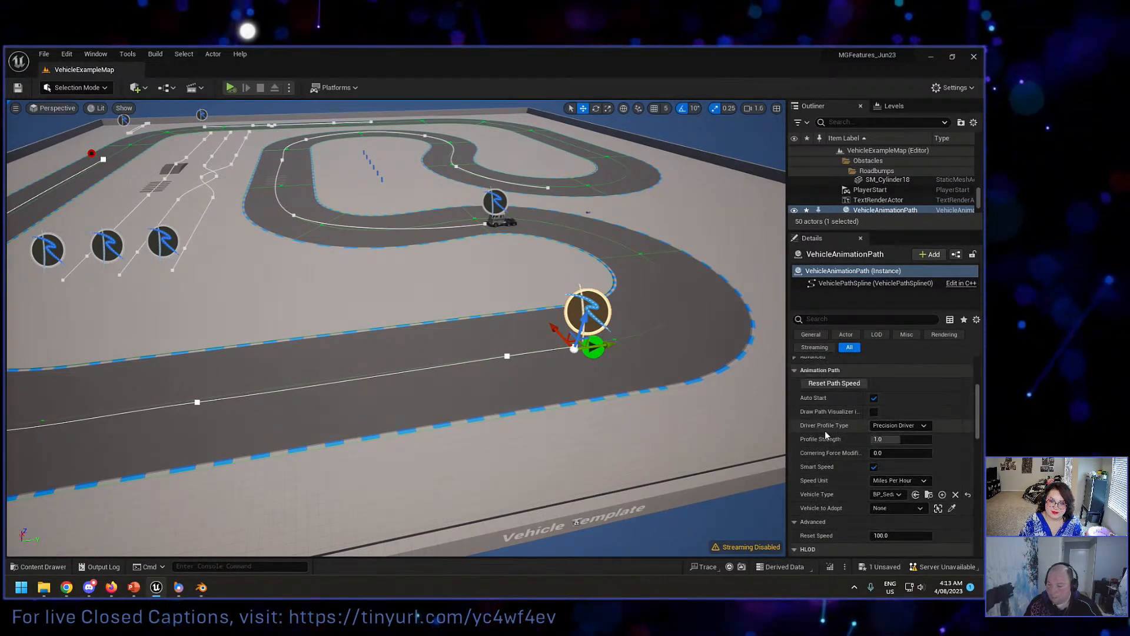
click(892, 425)
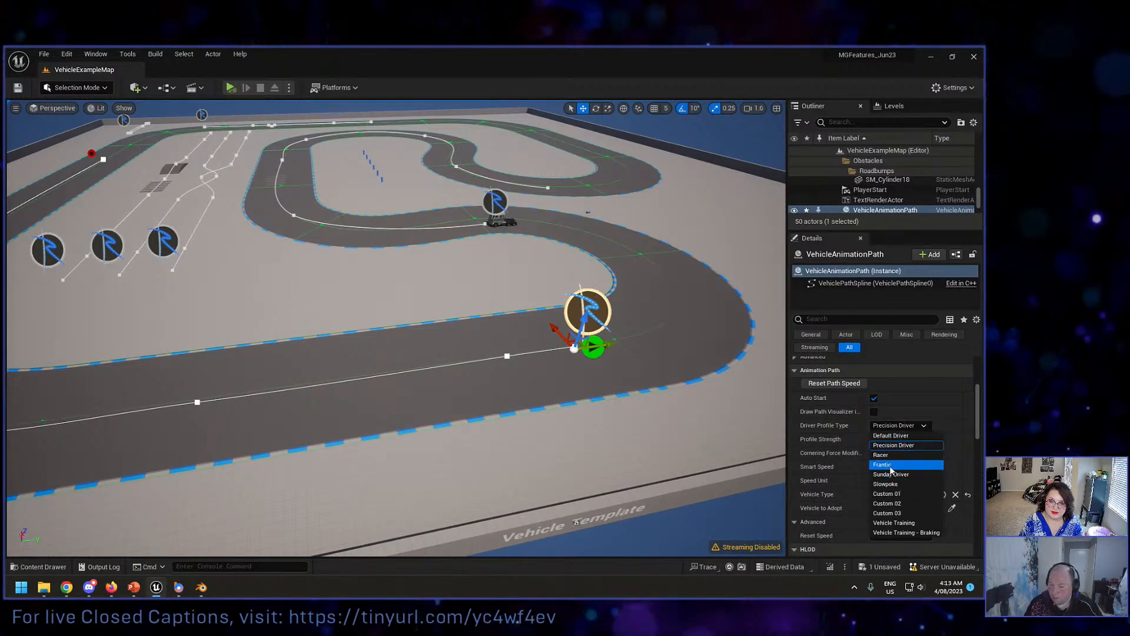
click(880, 455)
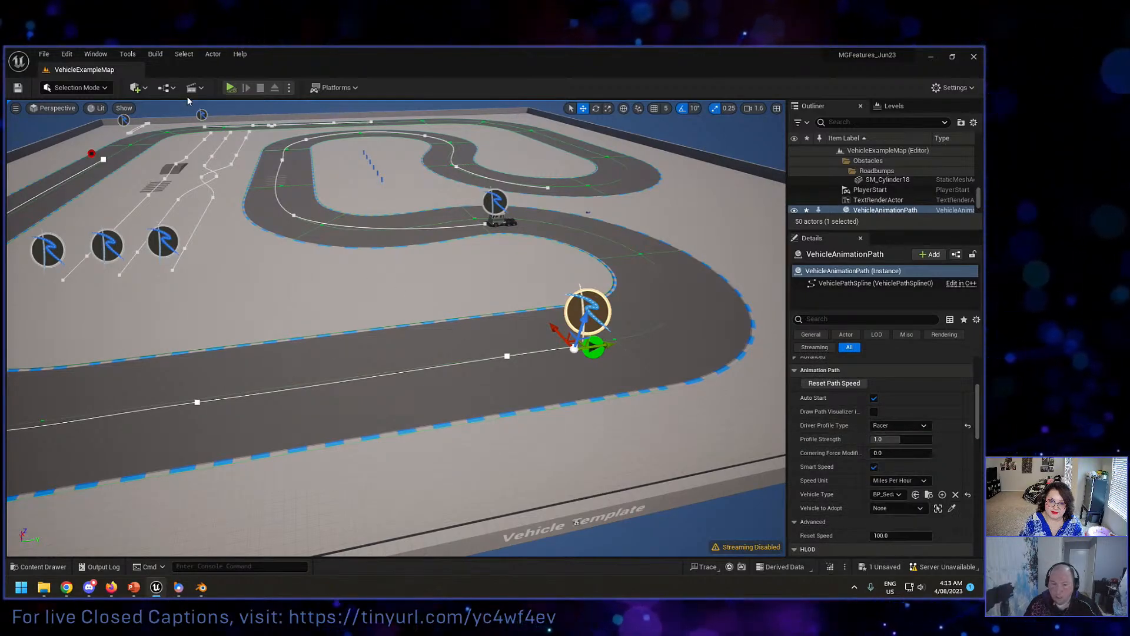
Step: Simulate the sedan with the Racer profile, stop the simulation, and set the path's Profile Strength to 1.5
key(alt+p)
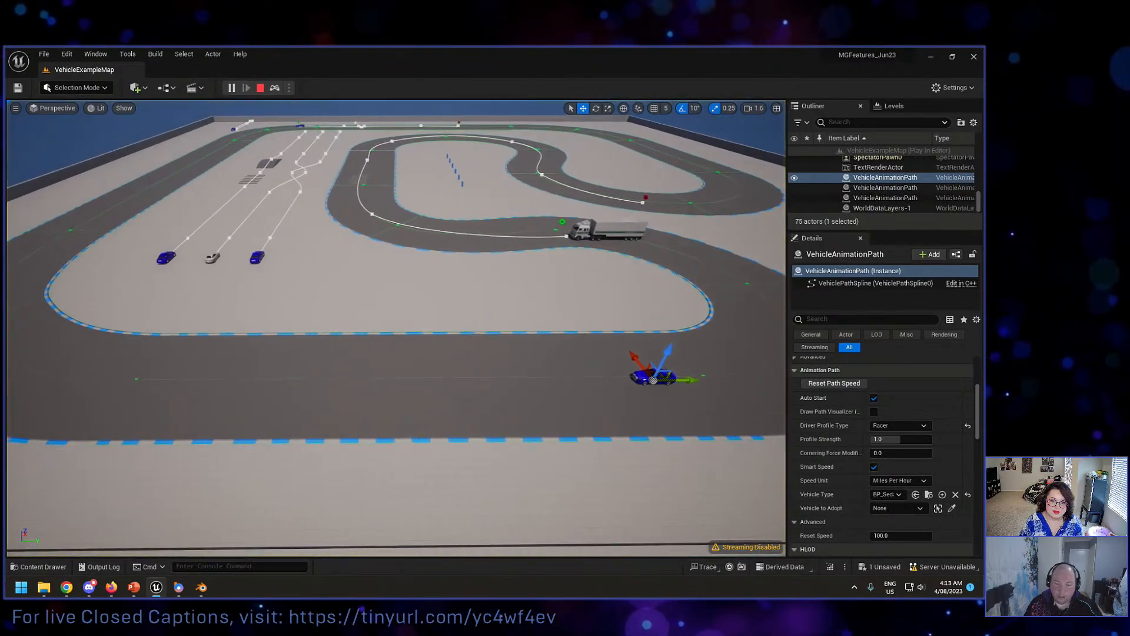
right_drag(396, 328, 348, 324)
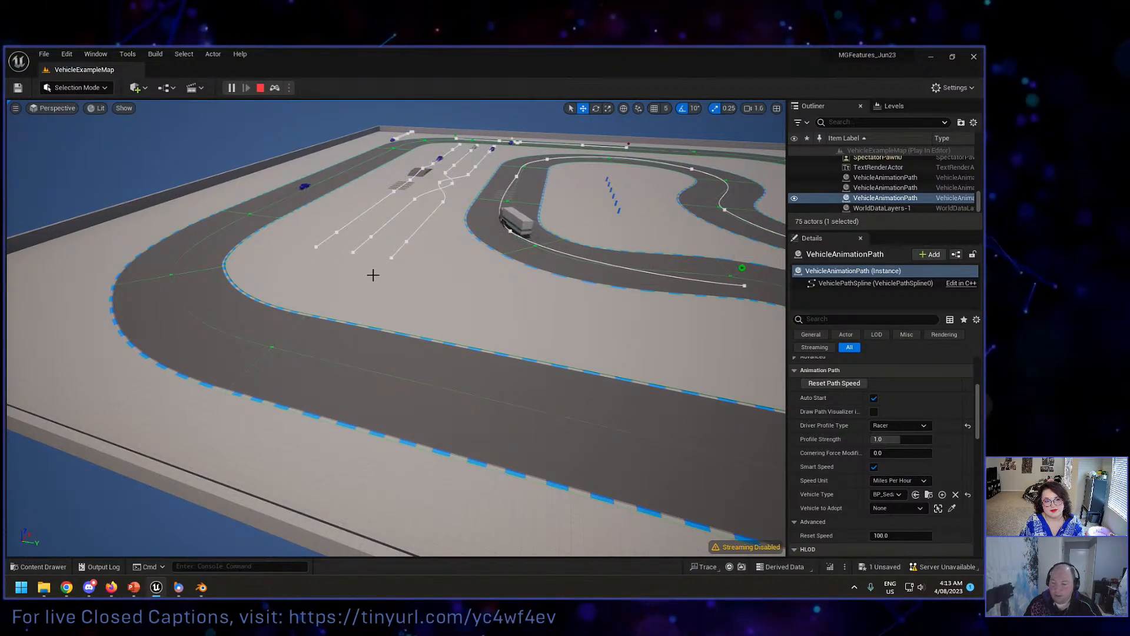
key(Escape)
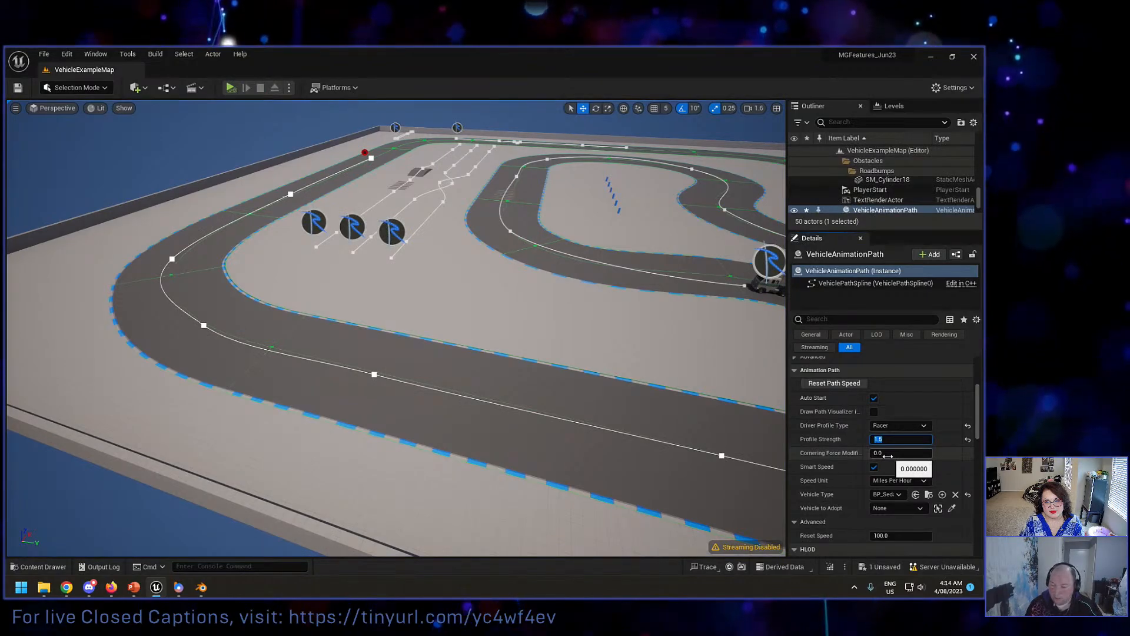
Step: Simulate the sedan's drive with the 1.5 Profile Strength, view the bend from above, and stop
click(231, 87)
right_drag(395, 328, 420, 333)
right_drag(448, 261, 365, 261)
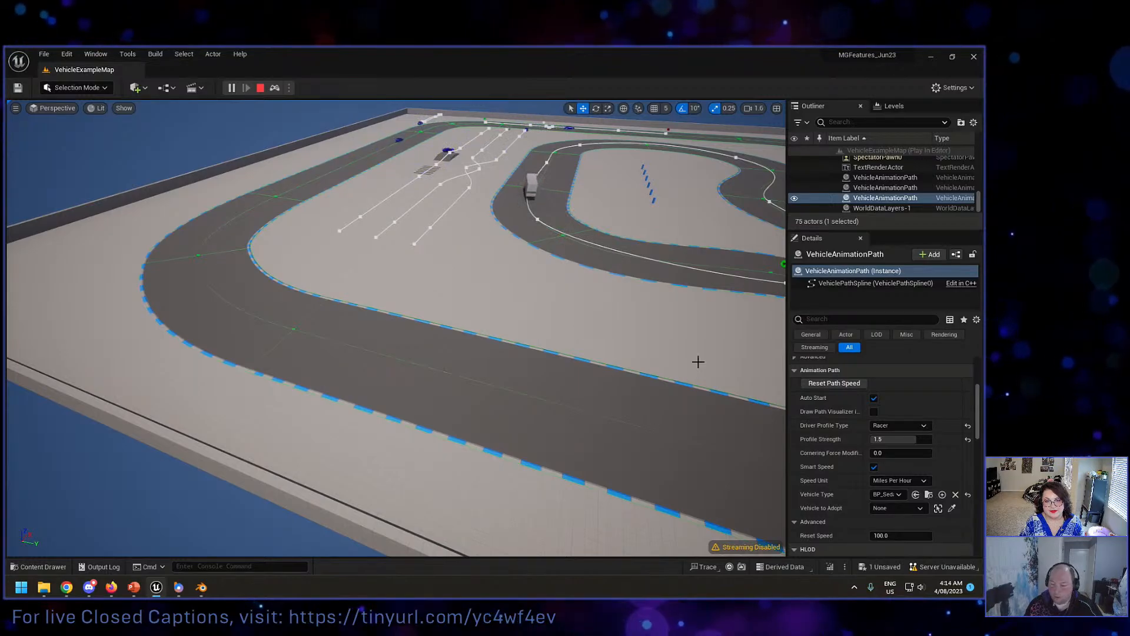
key(Escape)
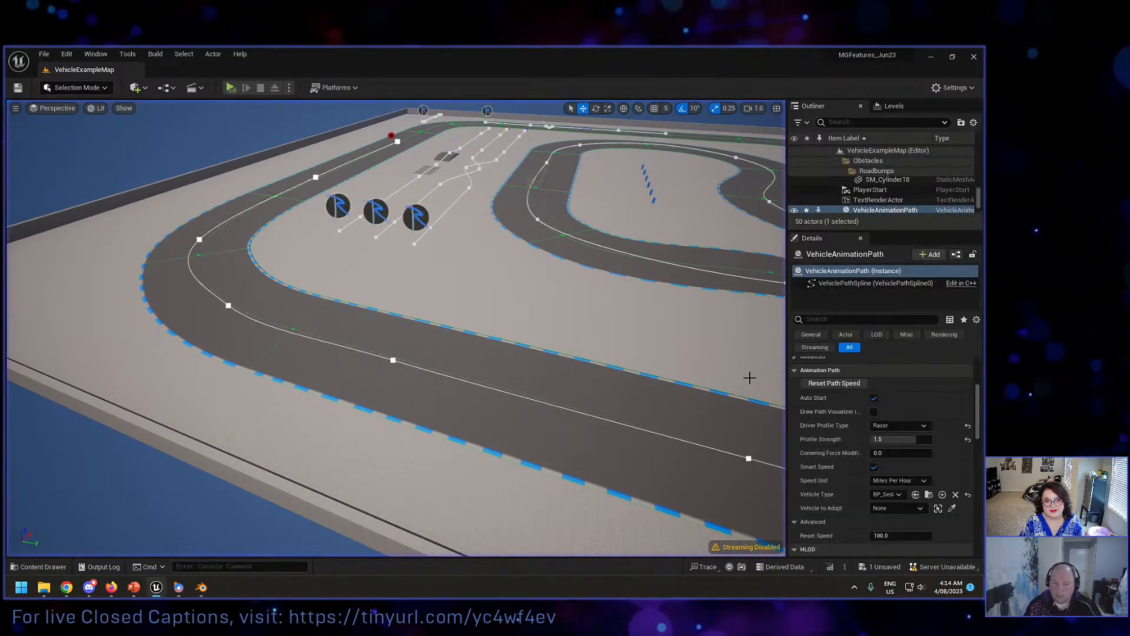
Step: Set the path's Driver Profile Type to Frantic, simulate the sedan's drive around the bend, and stop
click(887, 428)
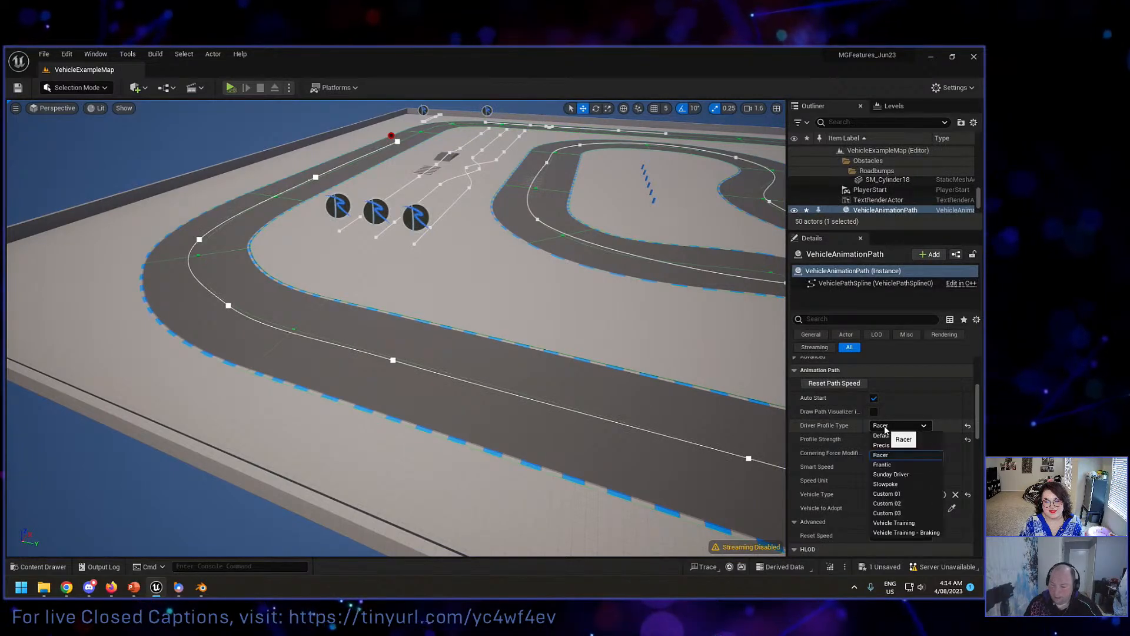
click(889, 465)
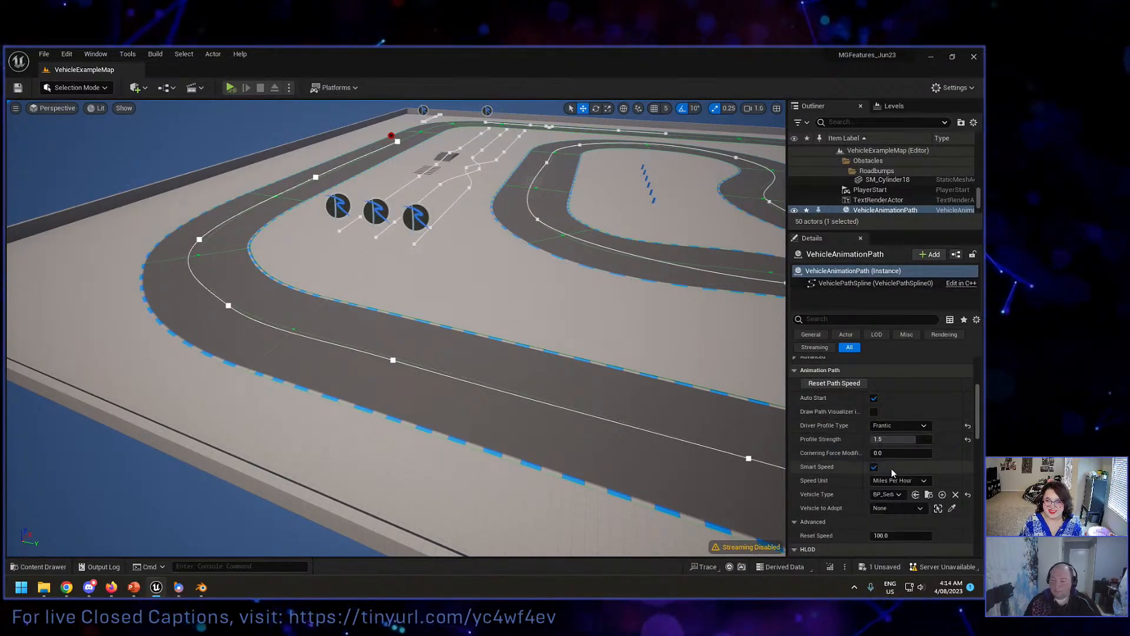
click(232, 89)
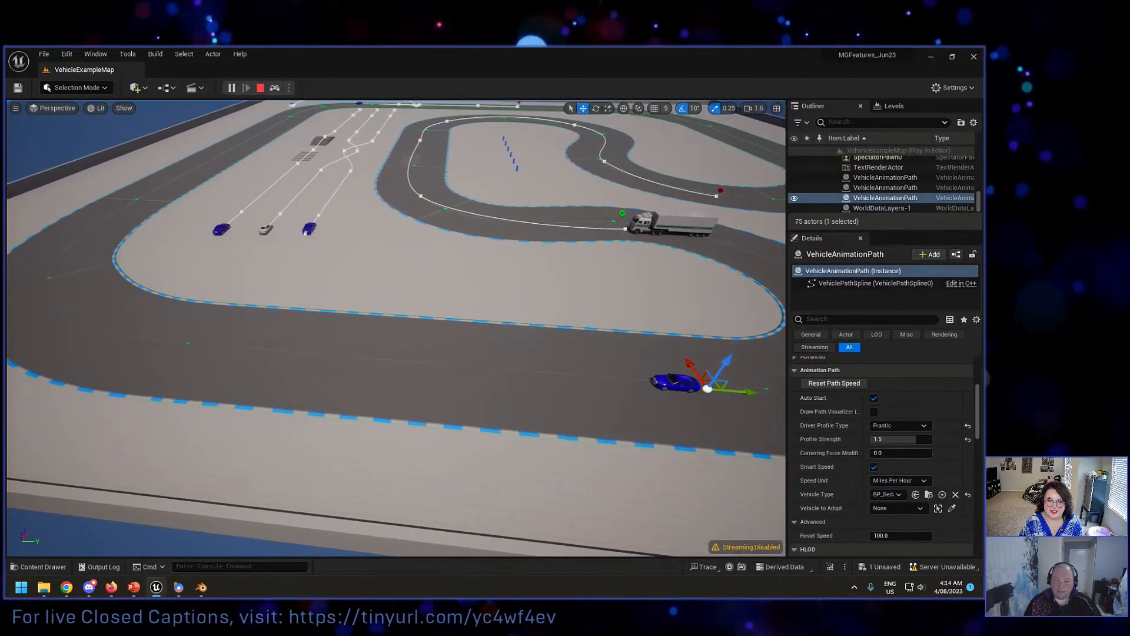
right_drag(333, 215, 323, 215)
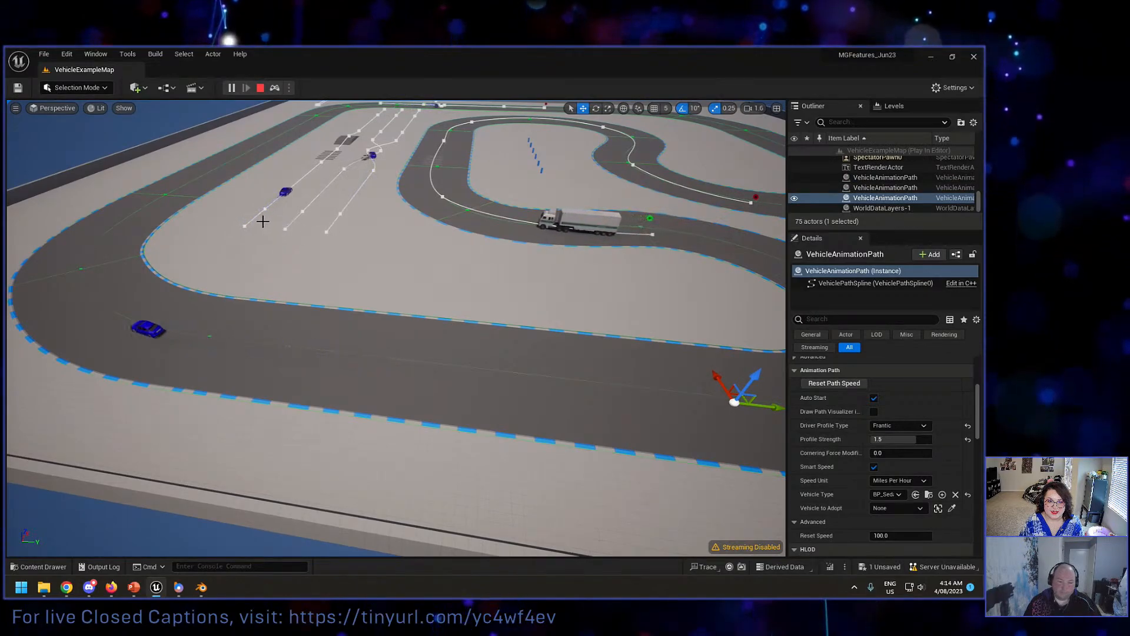
mouse_move(263, 221)
right_down()
mouse_move(212, 220)
mouse_move(205, 208)
mouse_move(241, 214)
right_up()
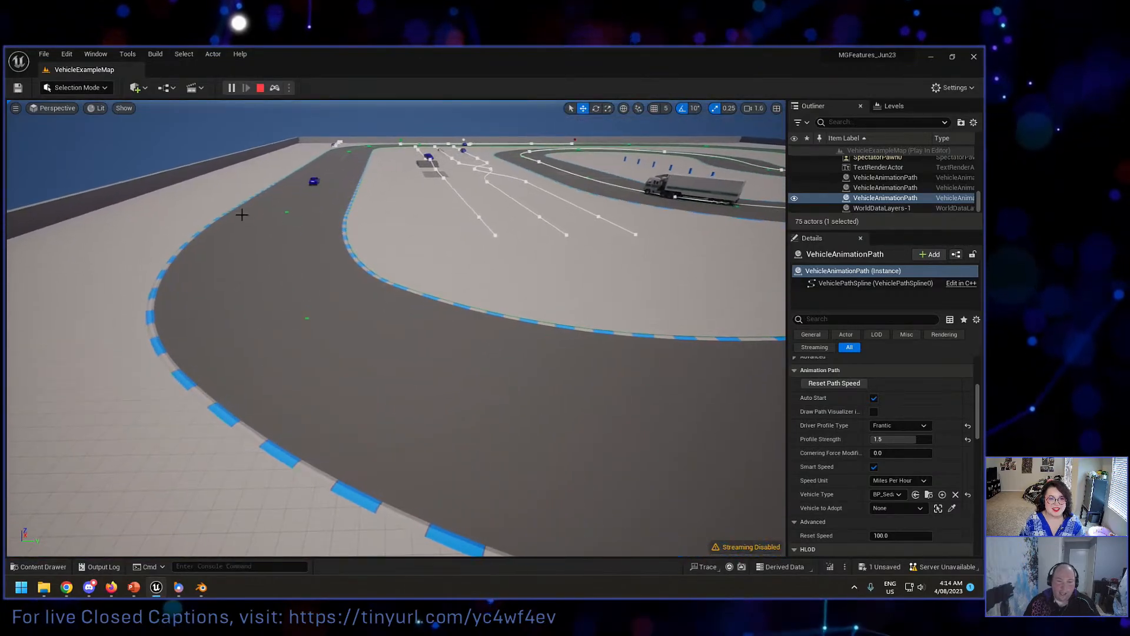
click(260, 87)
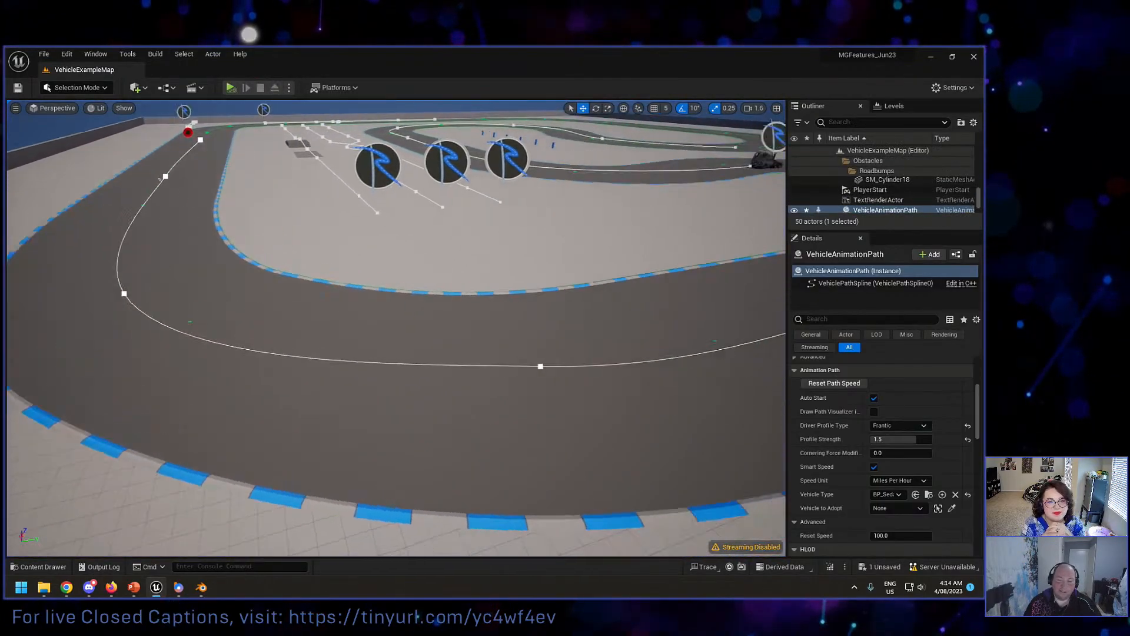
Step: Simulate the level, watch the vehicles cross the road bumps and jump ramp up close, and stop
right_drag(486, 225, 536, 210)
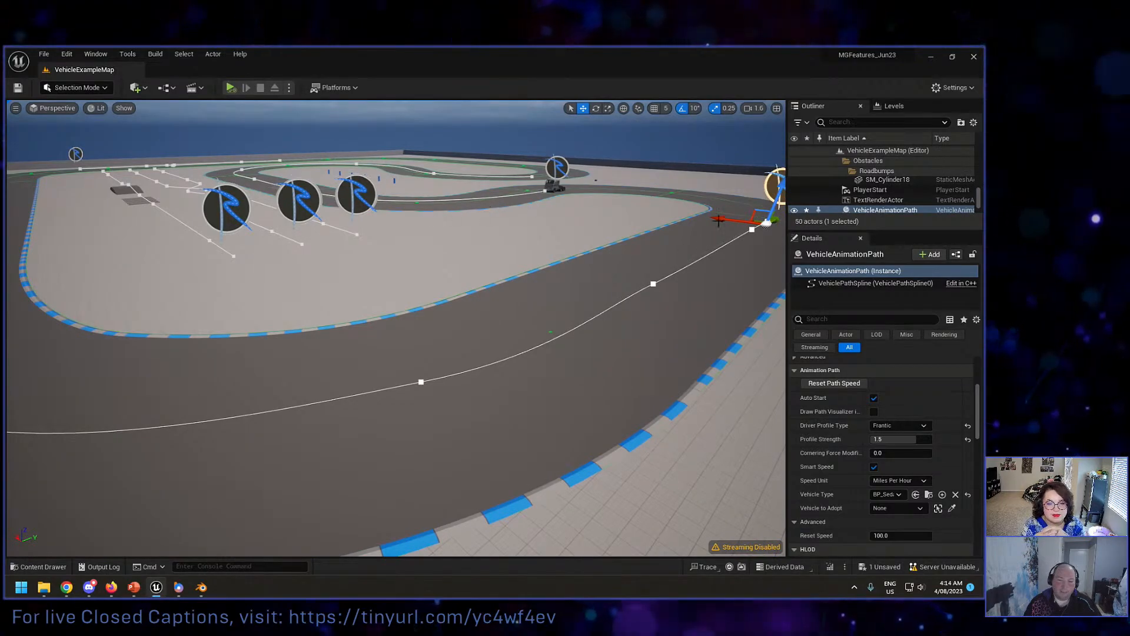
right_drag(273, 284, 495, 239)
key(w)
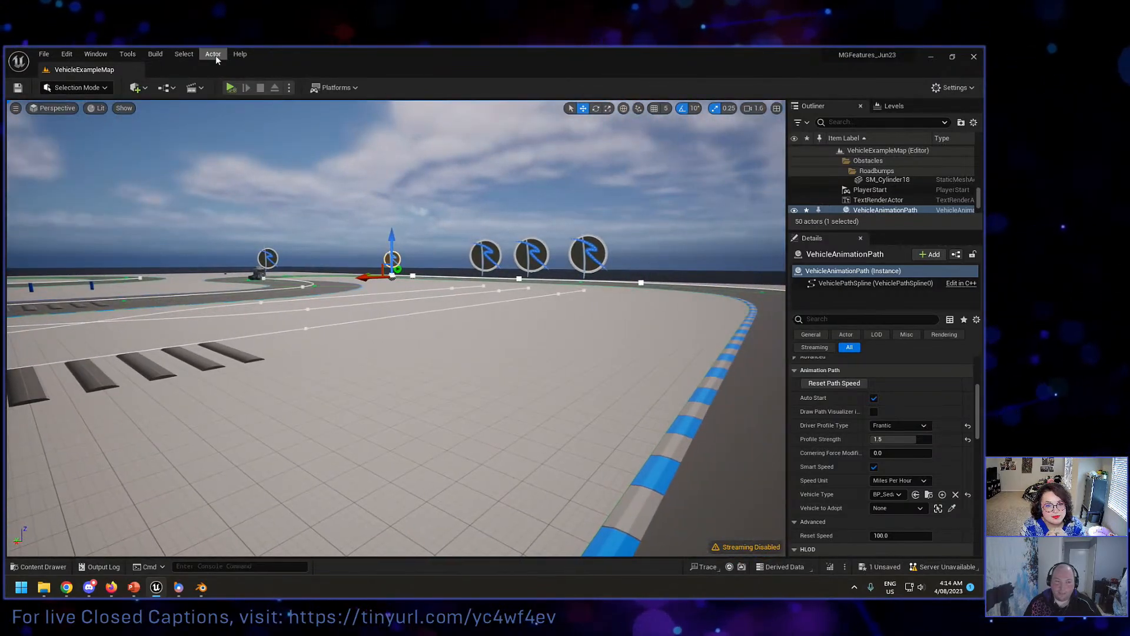
click(230, 88)
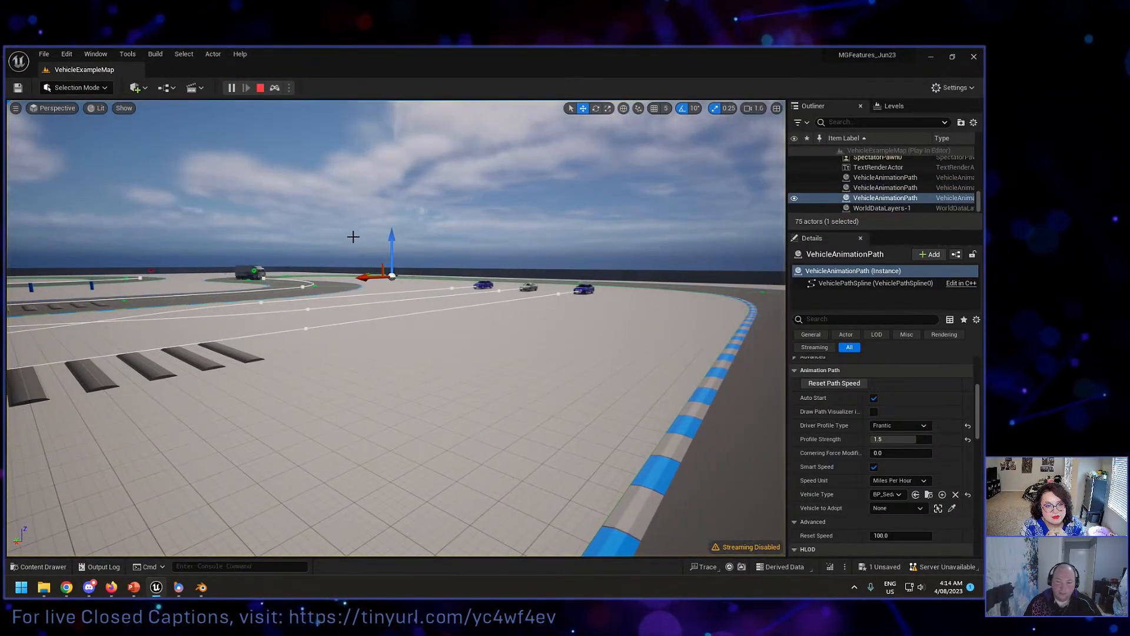
right_drag(353, 236, 23, 251)
key(a)
key(w)
key(w)
right_drag(351, 268, 439, 285)
key(e)
key(Escape)
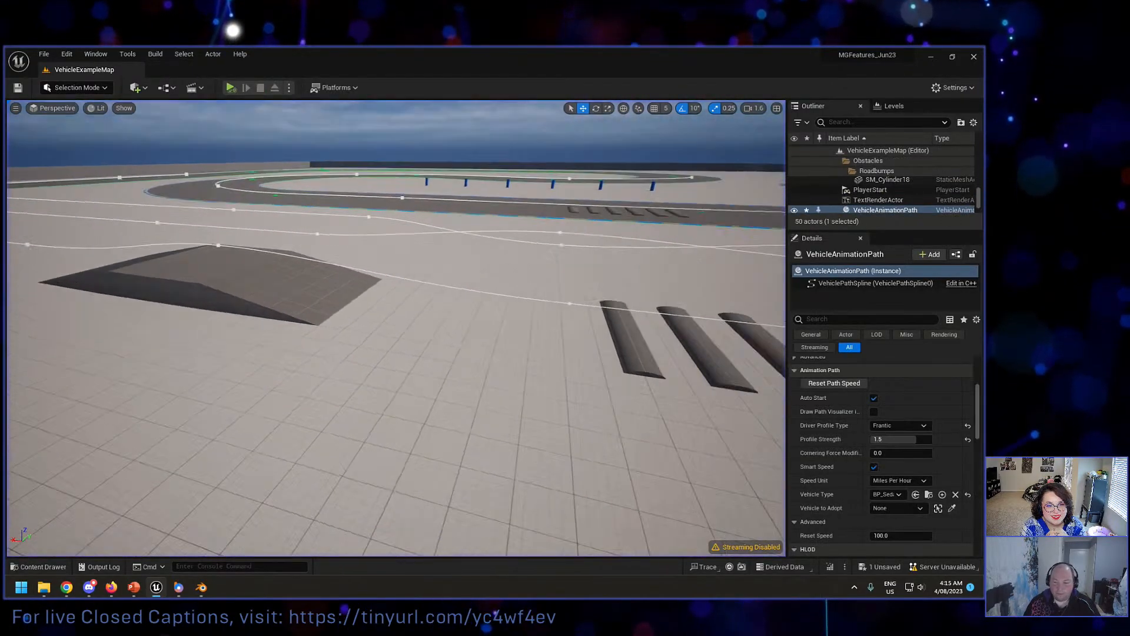
Step: Lower the Speed at the jump path point between ramp and road bumps, and set the point before the bumps to 30
click(518, 287)
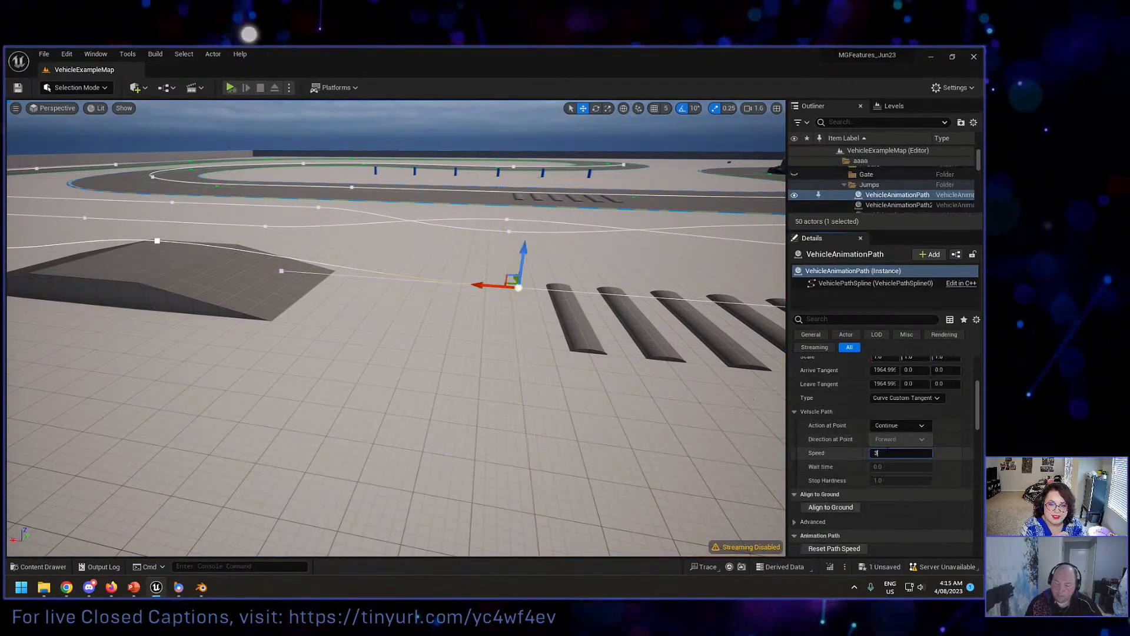
key(d)
right_drag(538, 294, 531, 291)
click(536, 289)
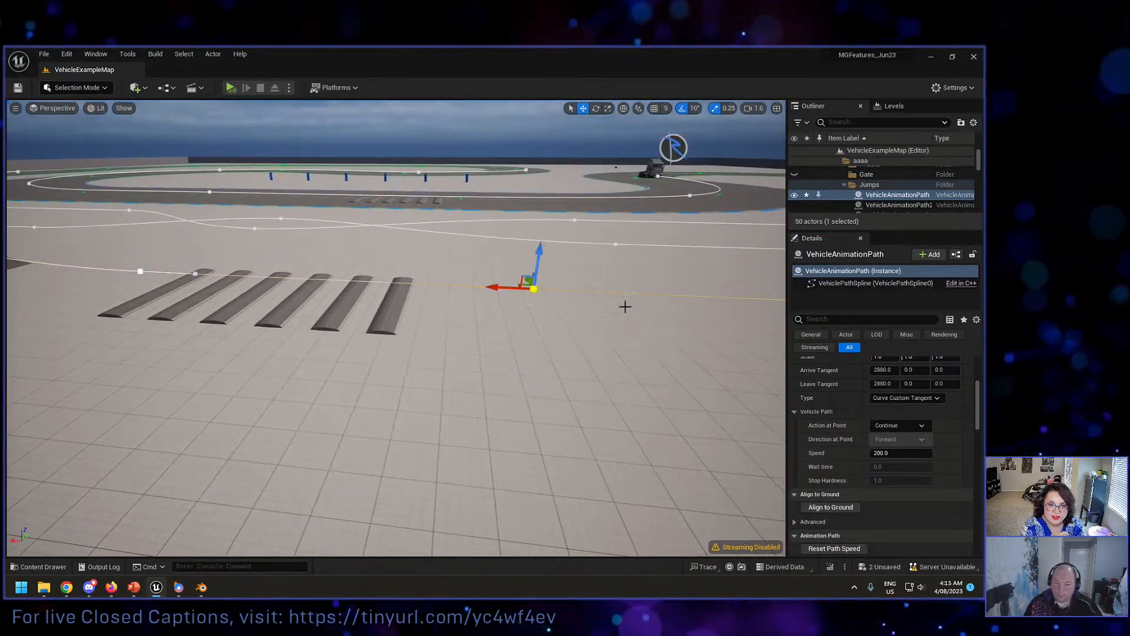
click(901, 453)
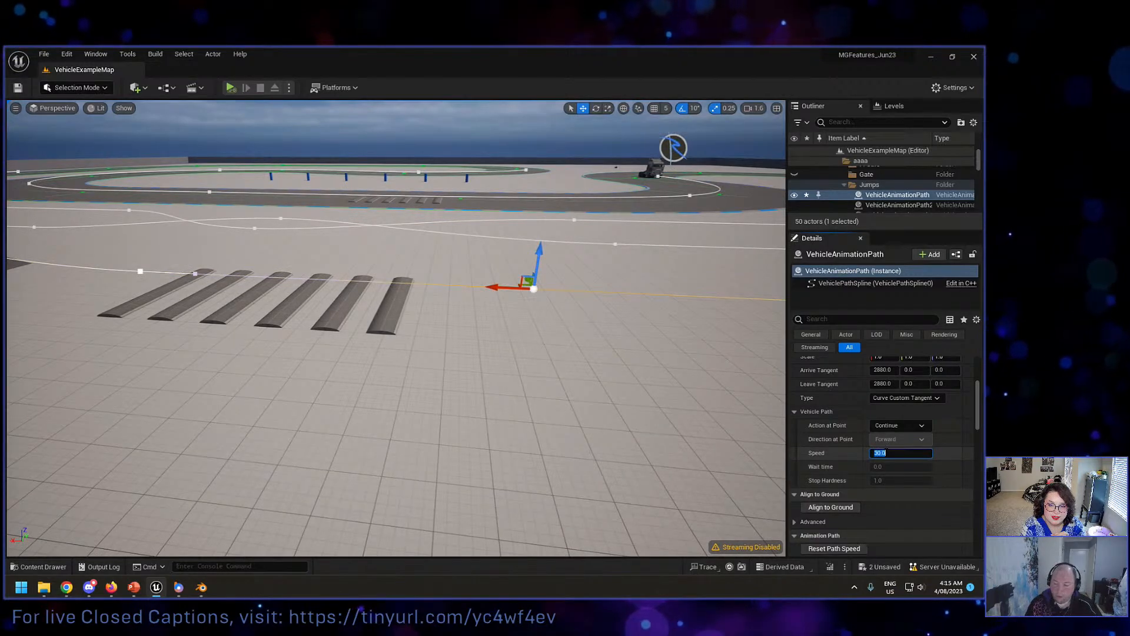
right_drag(451, 284, 530, 300)
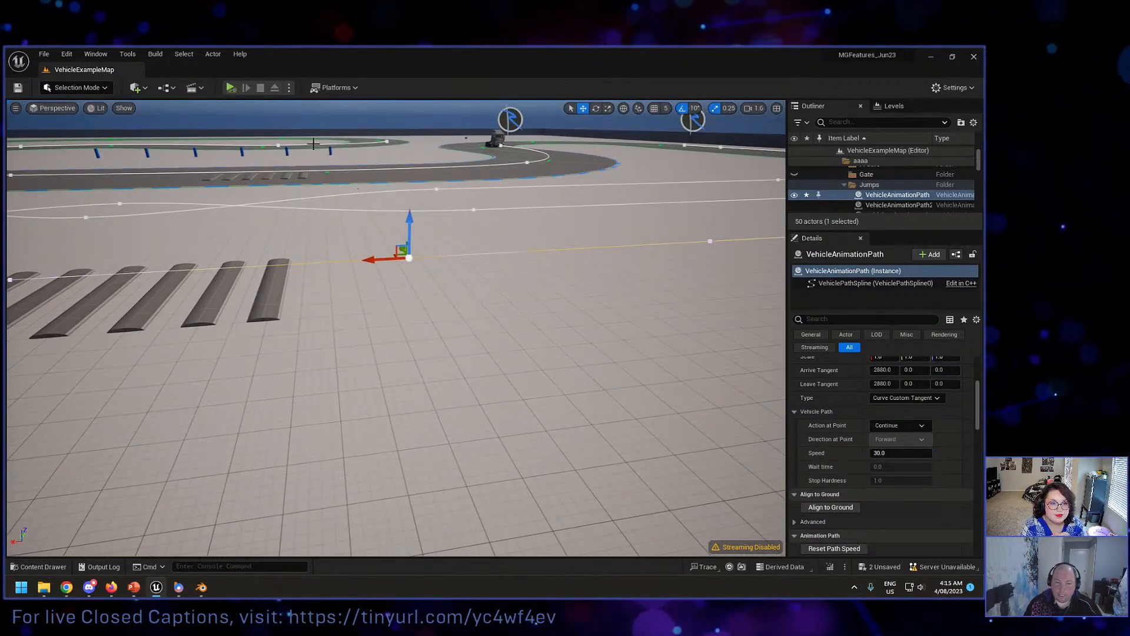
Step: Simulate the level with the new point speeds, follow the sedan over the bumps and ramp, and stop
key(alt+p)
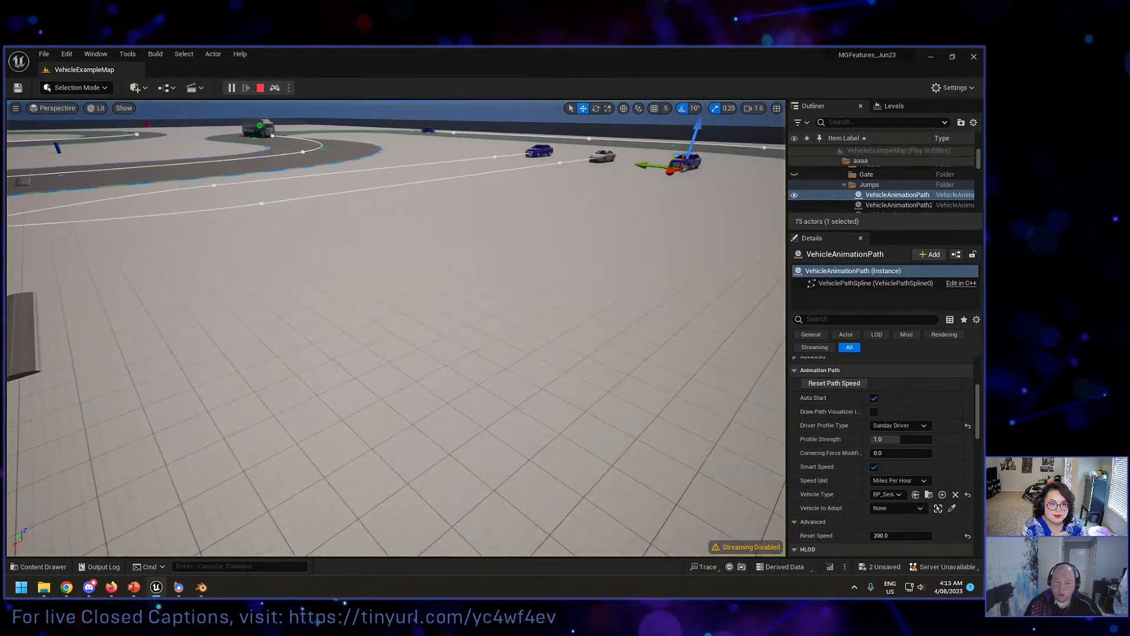
mouse_move(452, 285)
right_down()
mouse_move(389, 284)
mouse_move(365, 274)
mouse_move(390, 266)
mouse_move(374, 260)
mouse_move(235, 271)
right_up()
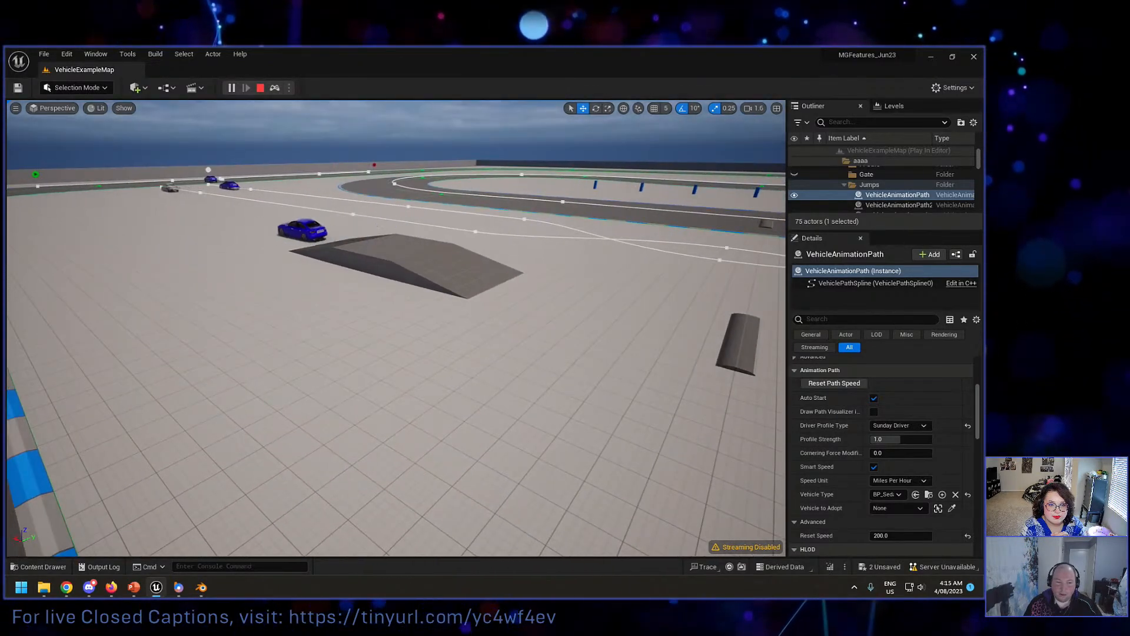
right_drag(363, 224, 465, 221)
key(d)
key(w)
key(a)
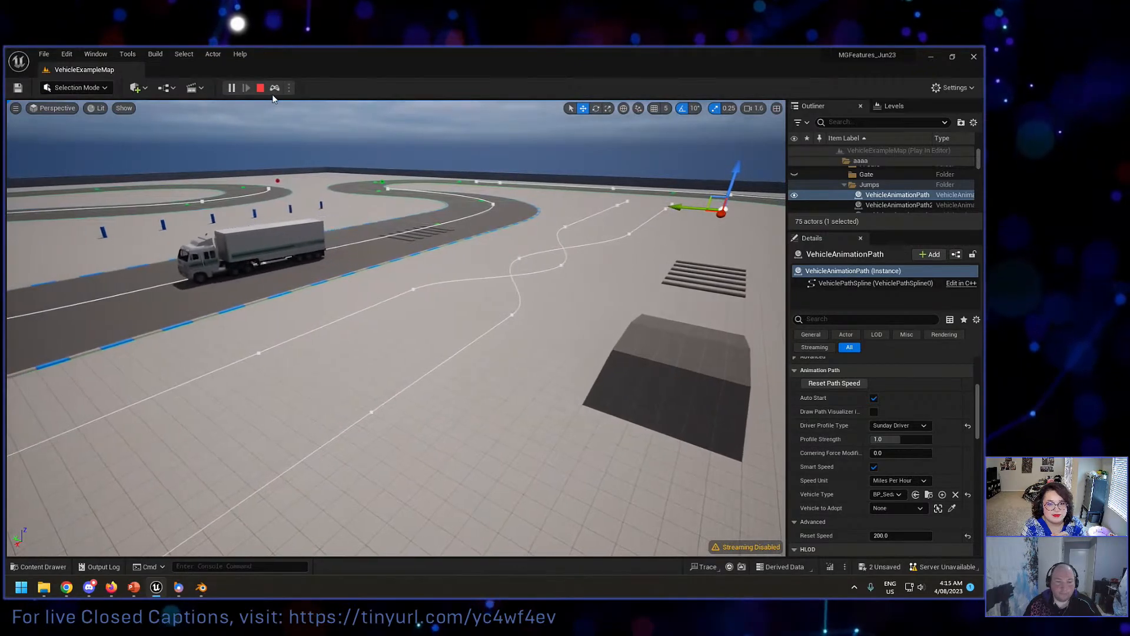
click(262, 88)
Step: Simulate the level once more, view the vehicles on the paths beside the jump lane, and stop
key(alt+p)
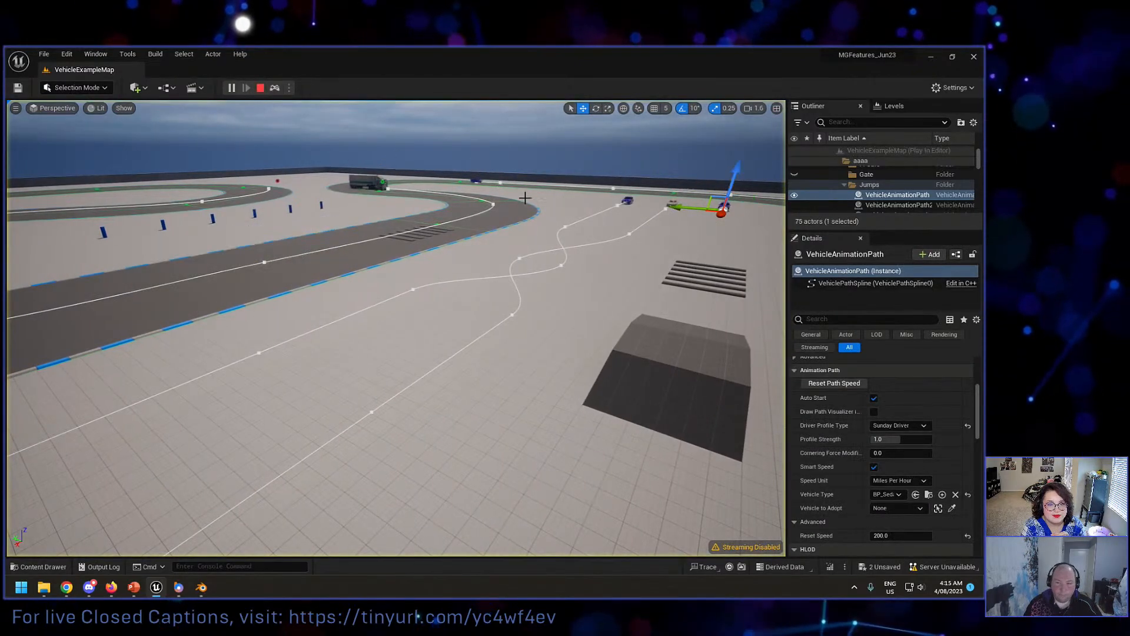
mouse_move(642, 227)
right_down()
mouse_move(713, 215)
mouse_move(715, 224)
mouse_move(677, 257)
mouse_move(542, 275)
mouse_move(649, 220)
right_up()
key(Escape)
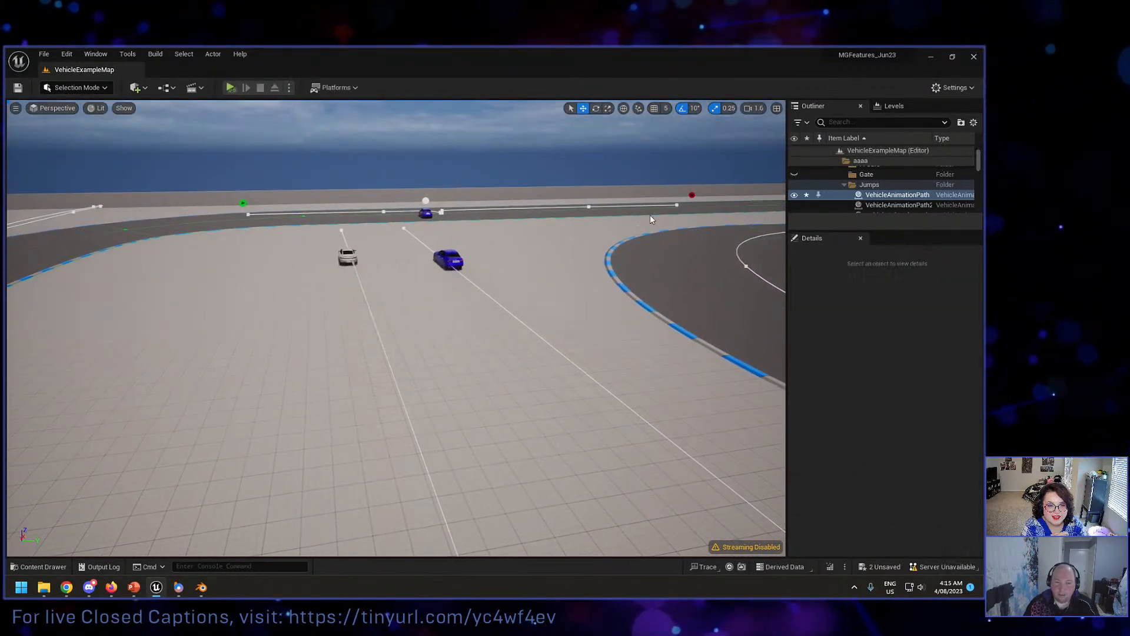
Step: Simulate the track path with the roadside waiting point, watch the sedan pull in, and stop
key(f)
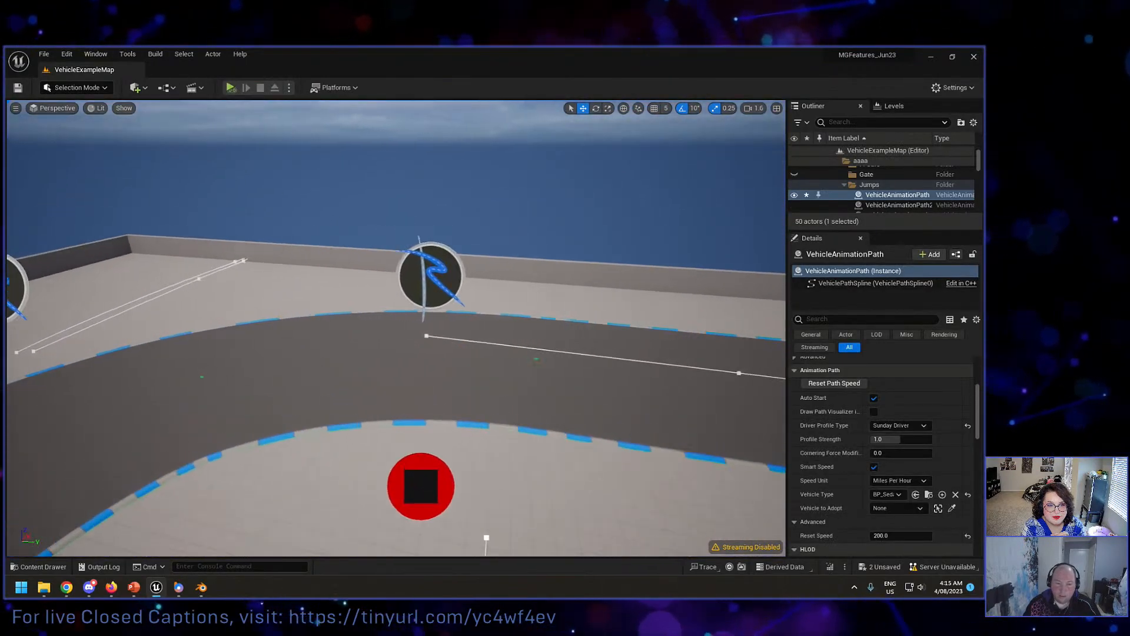
right_drag(648, 220, 781, 229)
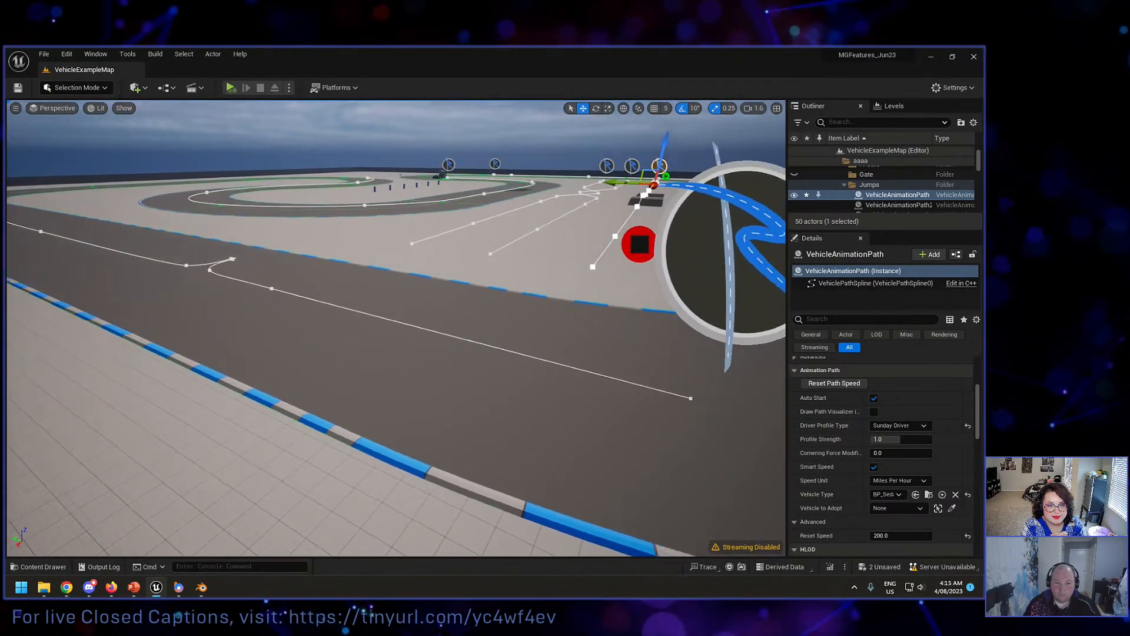
right_drag(475, 217, 513, 220)
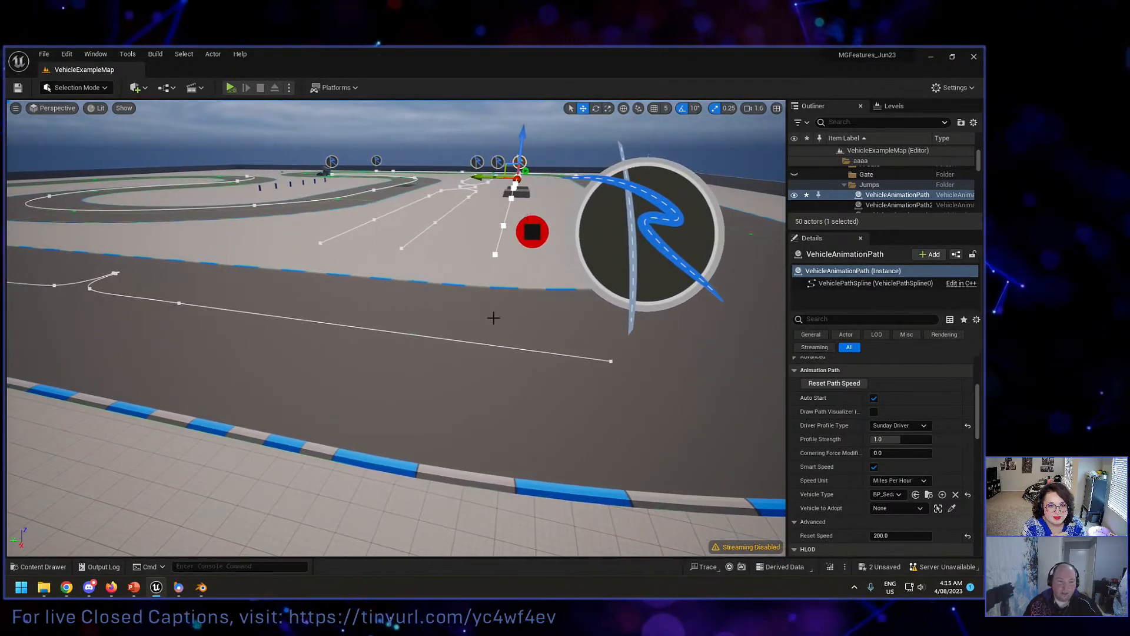
right_drag(506, 321, 506, 325)
right_drag(491, 276, 515, 277)
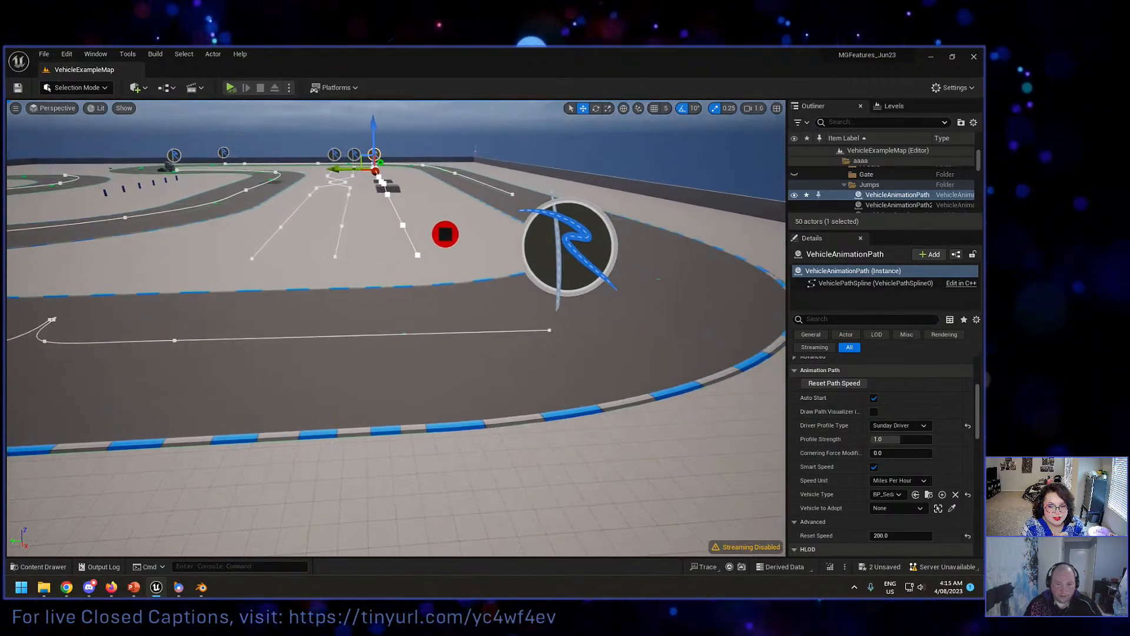
right_drag(390, 214, 387, 214)
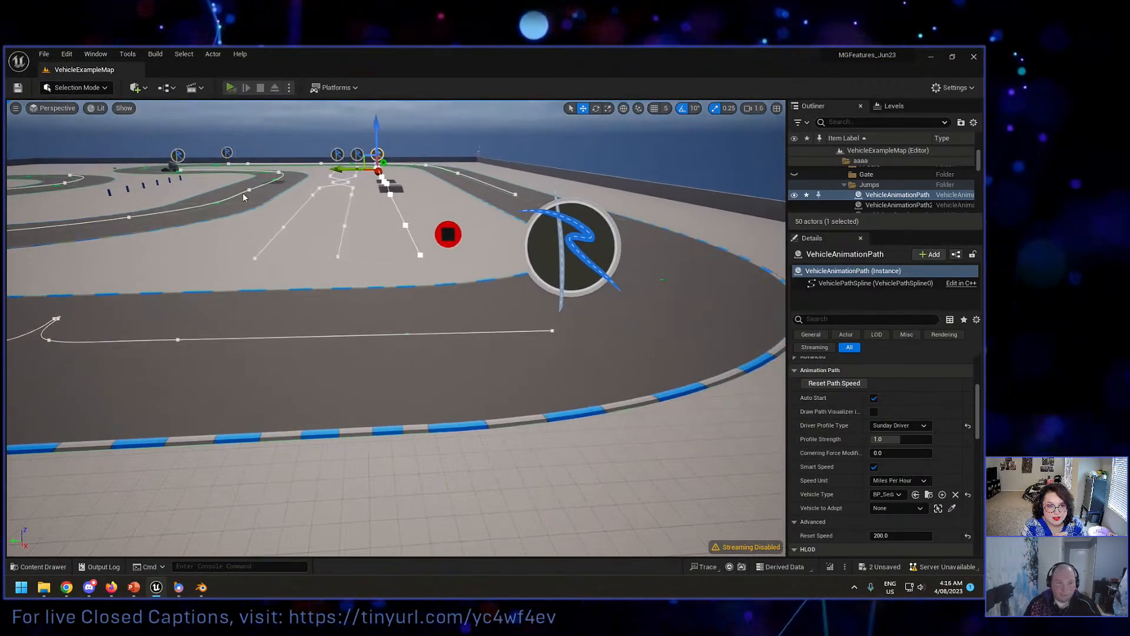
key(alt+s)
right_drag(243, 197, 229, 198)
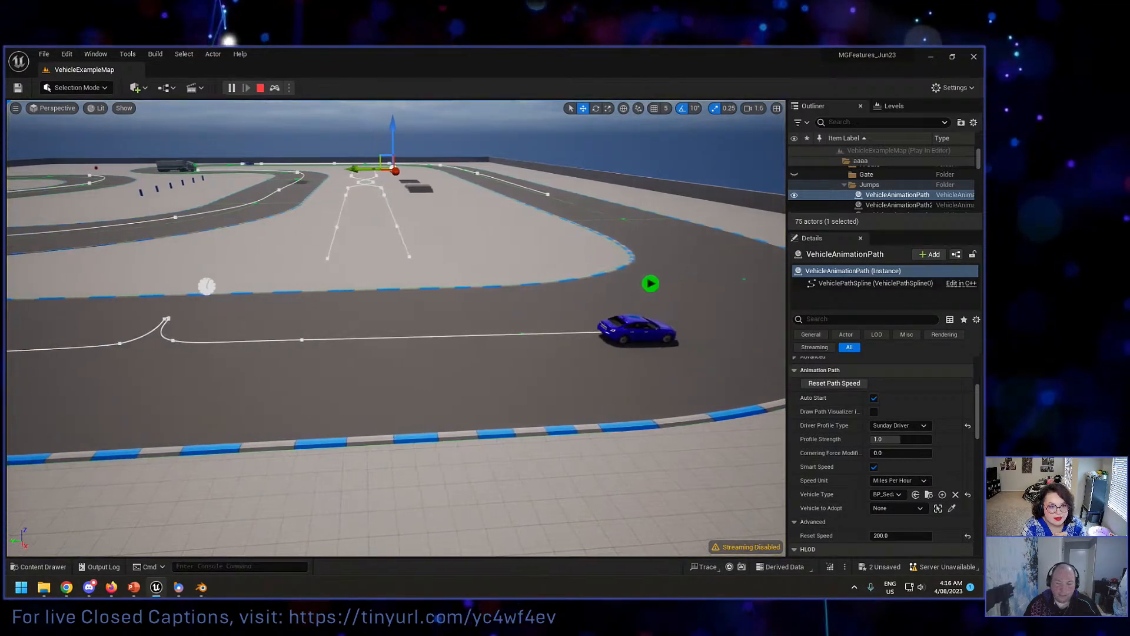
key(Escape)
Step: Set the Wait time at the path's roadside stopping point to 0, simulate the sedan's drive, and stop
click(167, 319)
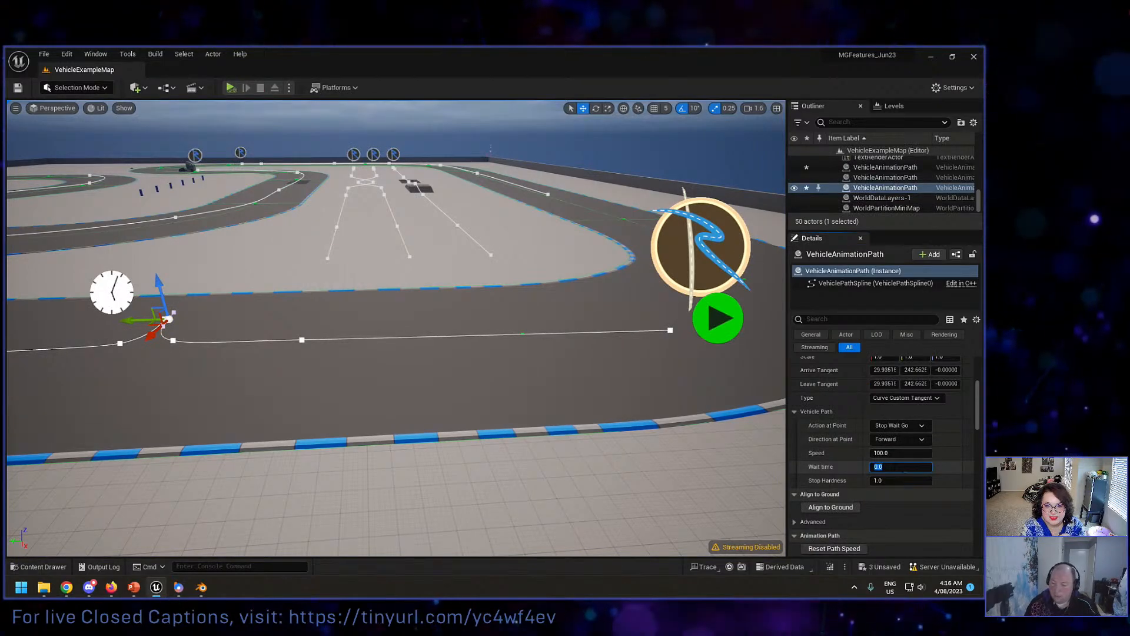
click(231, 87)
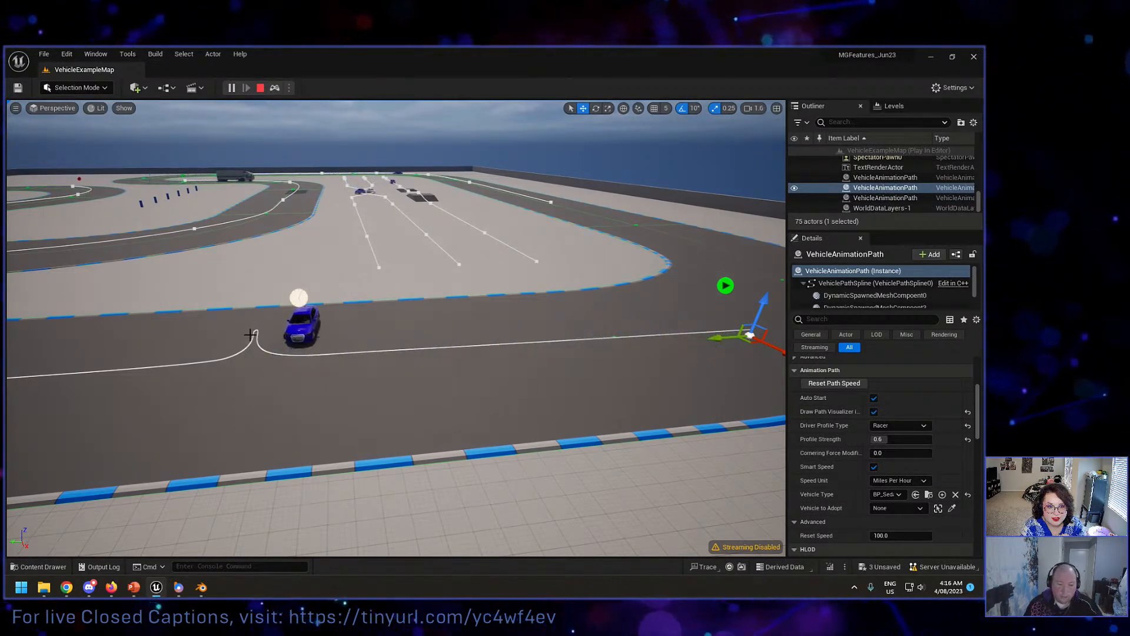
right_drag(250, 335, 143, 328)
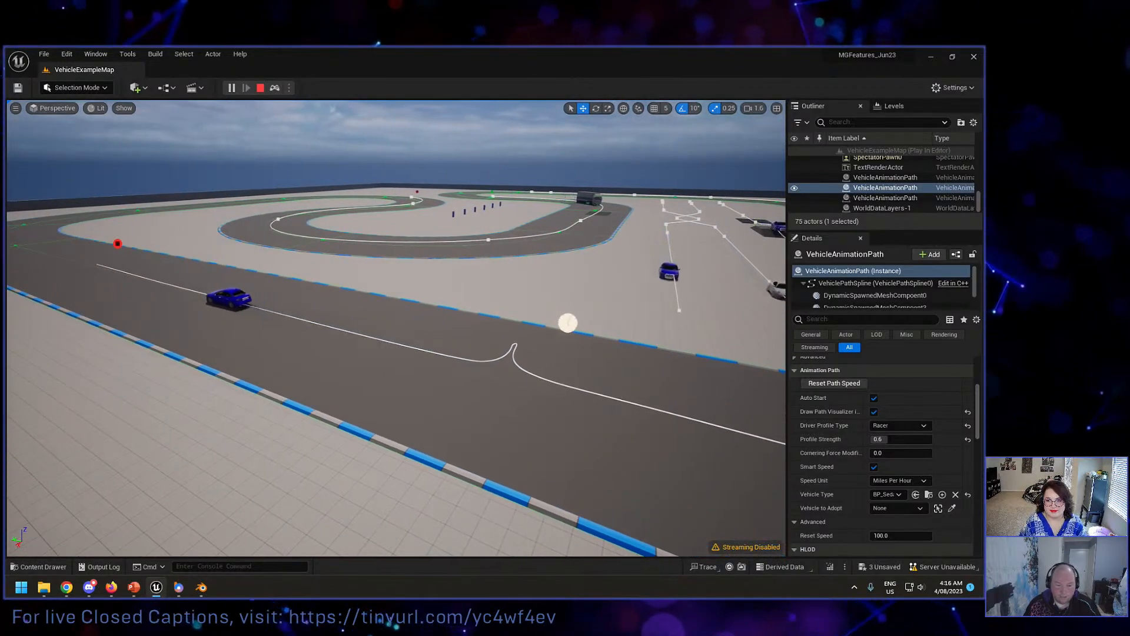
key(Escape)
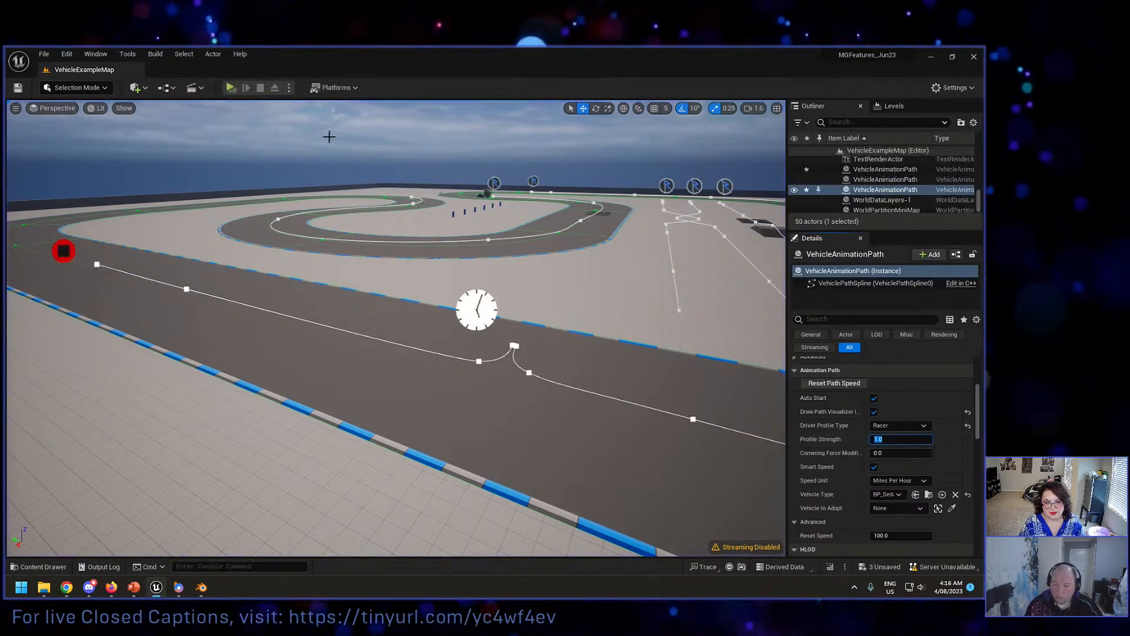
Step: Set the roadside-stop path's Profile Strength to 1.0, simulate the sedan's drive through the pull-in, and stop
key(alt+p)
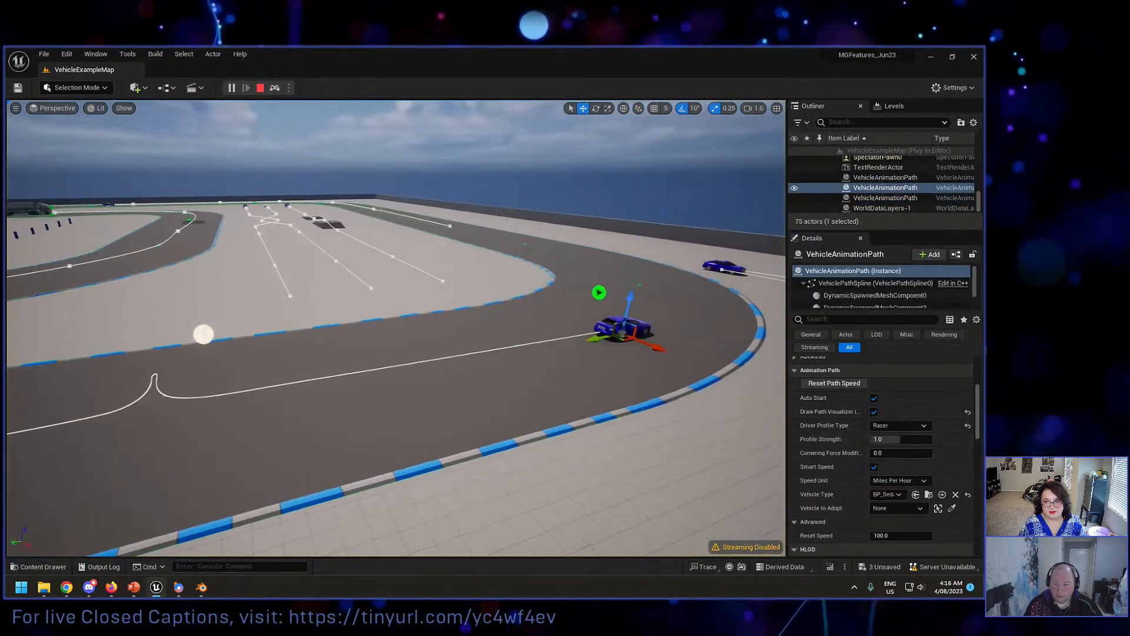
right_drag(396, 328, 334, 340)
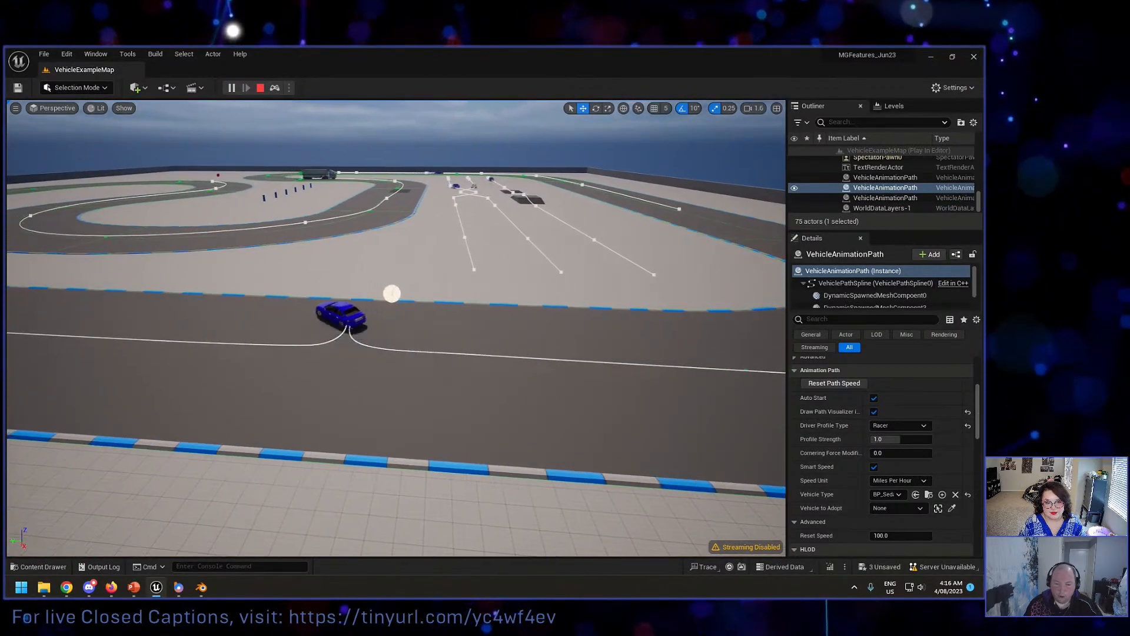
key(Escape)
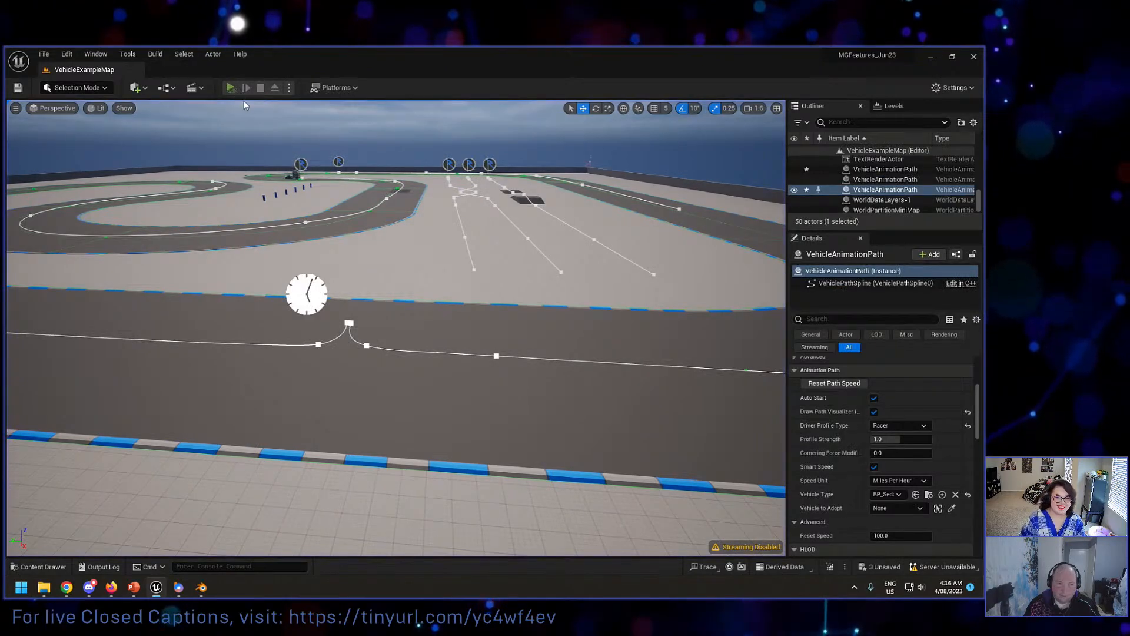
Step: Simulate the roadside-stop path again, follow the sedan past the pull-in along the straight, and stop
click(230, 87)
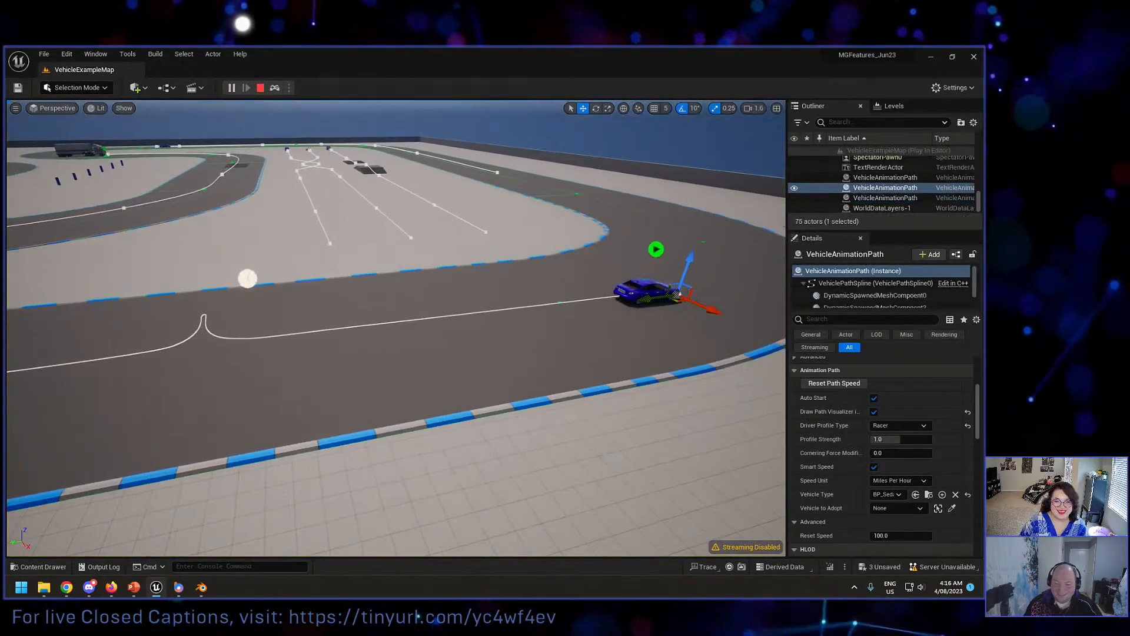
right_drag(396, 328, 358, 328)
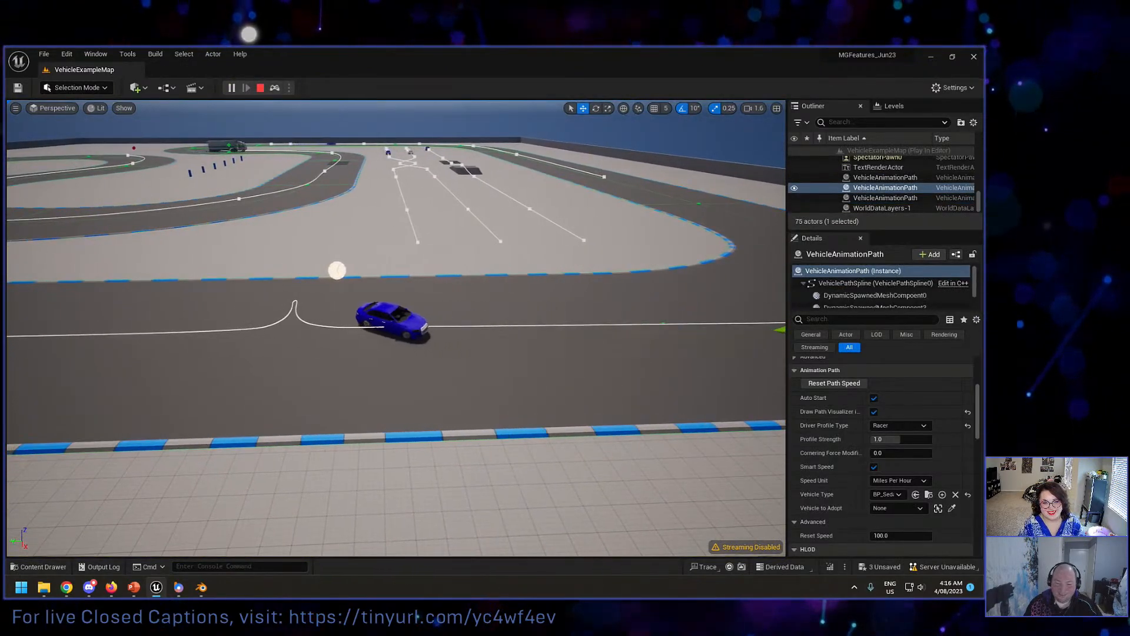
right_drag(337, 271, 737, 339)
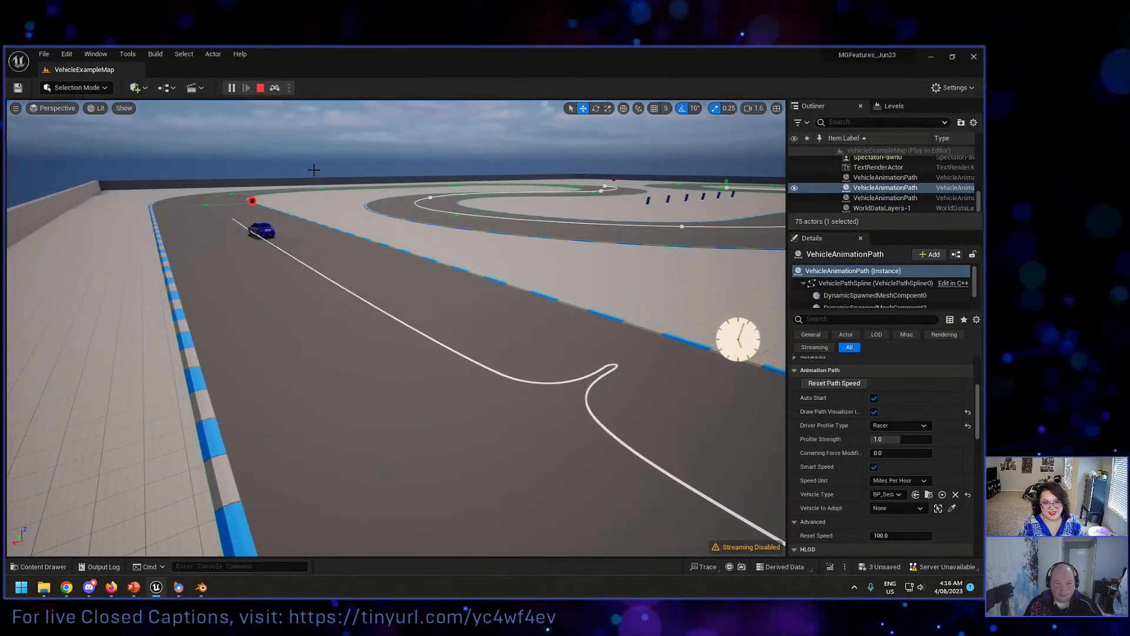
key(Escape)
right_drag(315, 175, 349, 189)
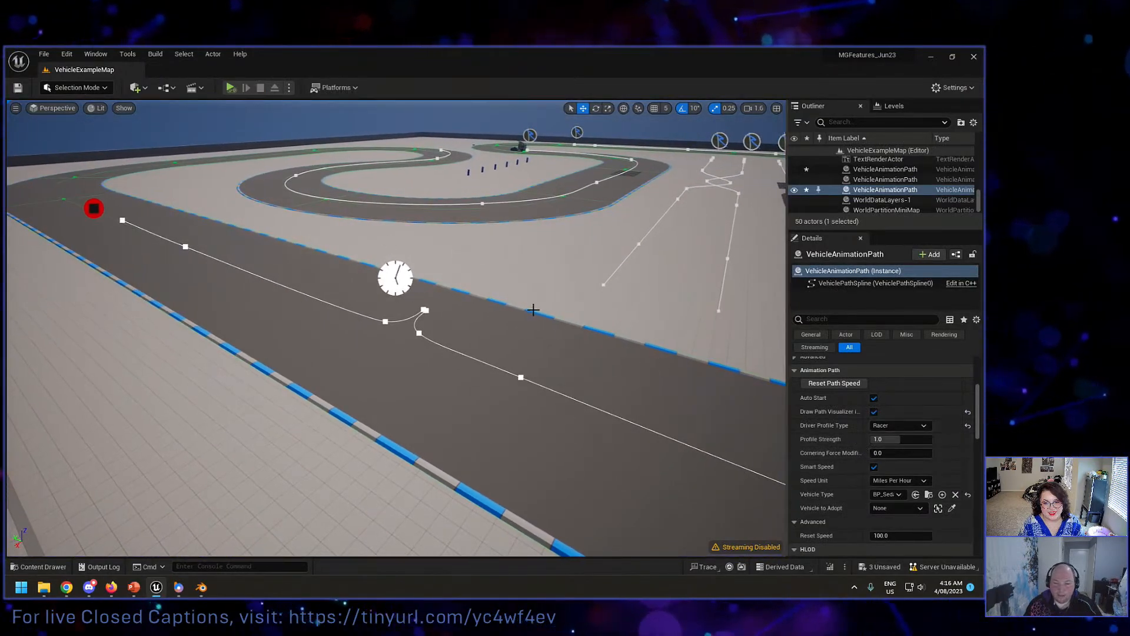
Step: Simulate the truck and trailer's drive around the bend, stop, and inspect the truck path's vehicle settings
mouse_move(533, 308)
right_down()
mouse_move(719, 287)
mouse_move(560, 287)
mouse_move(567, 259)
mouse_move(596, 231)
mouse_move(574, 259)
mouse_move(756, 294)
right_up()
key(w)
scroll(567, 259, up, 1)
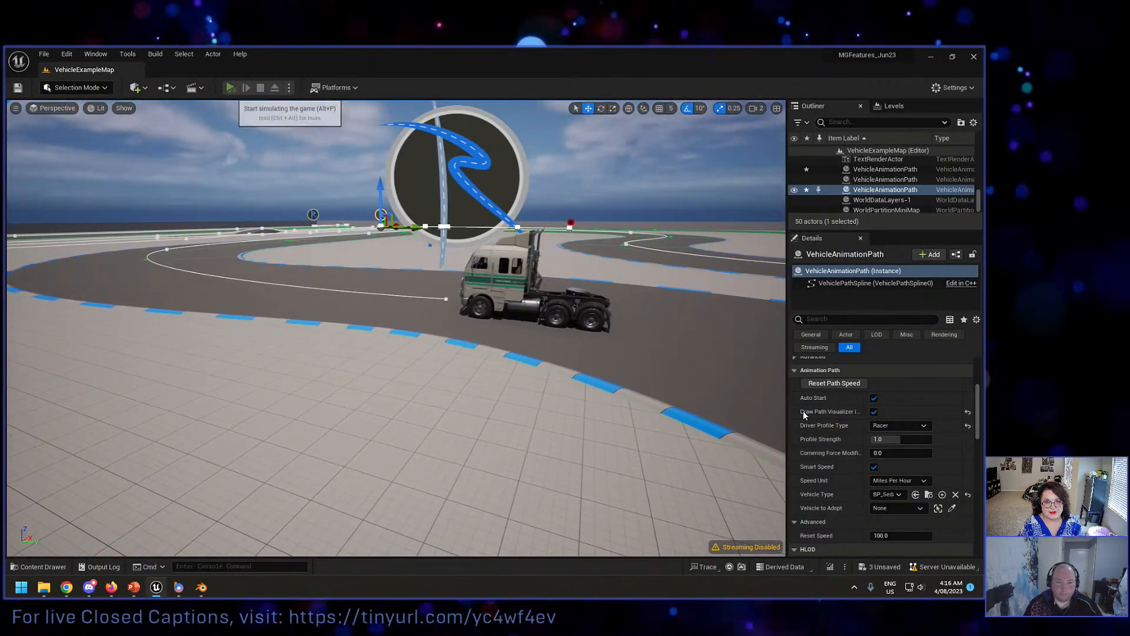
key(alt+p)
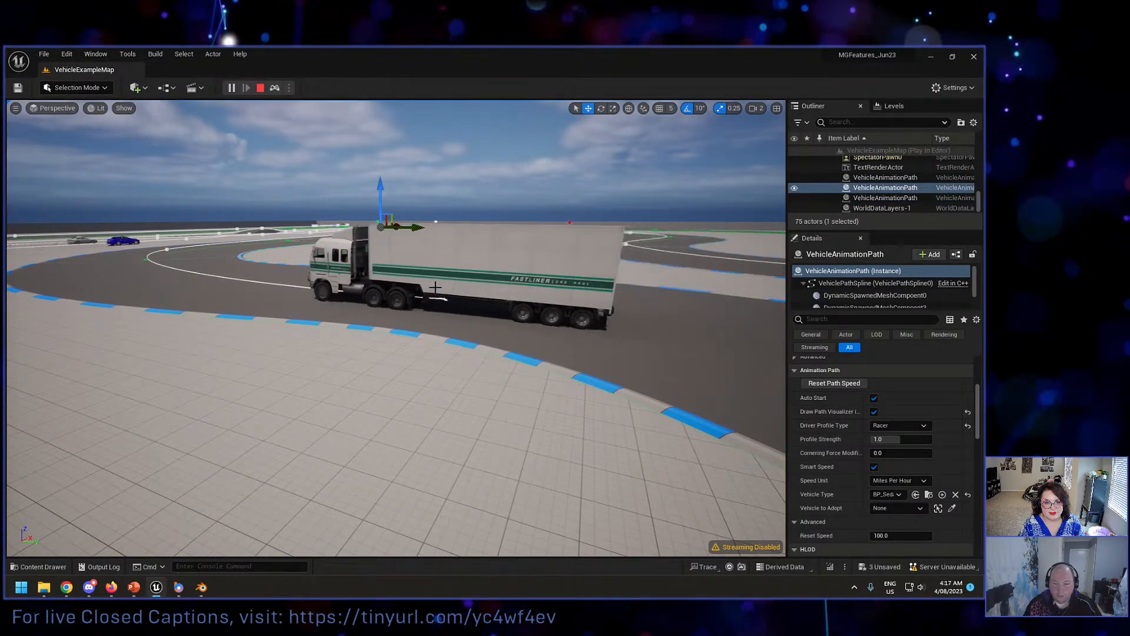
mouse_move(400, 318)
right_down()
mouse_move(322, 300)
mouse_move(473, 319)
right_up()
key(d)
key(w)
key(e)
key(a)
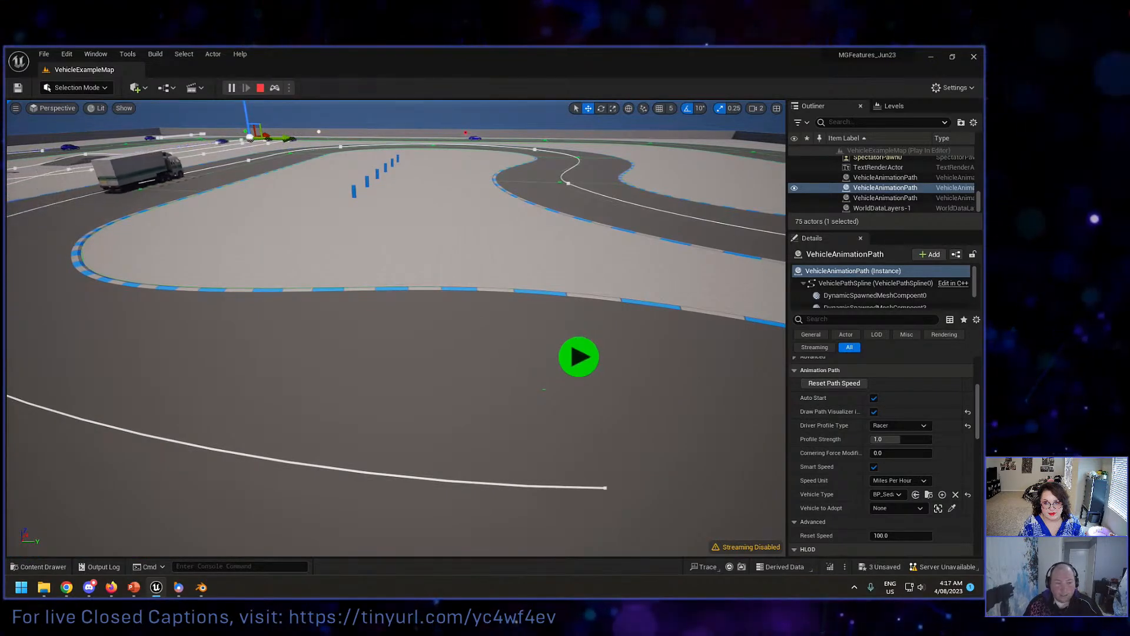
key(a)
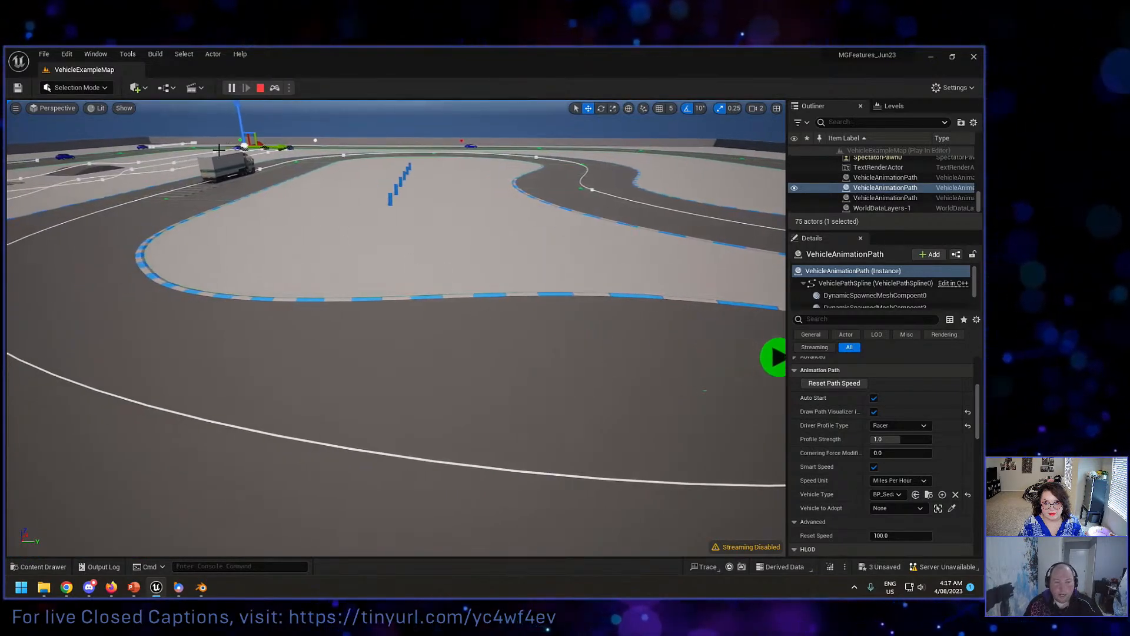
key(d)
mouse_move(290, 157)
right_down()
mouse_move(330, 171)
mouse_move(248, 155)
right_up()
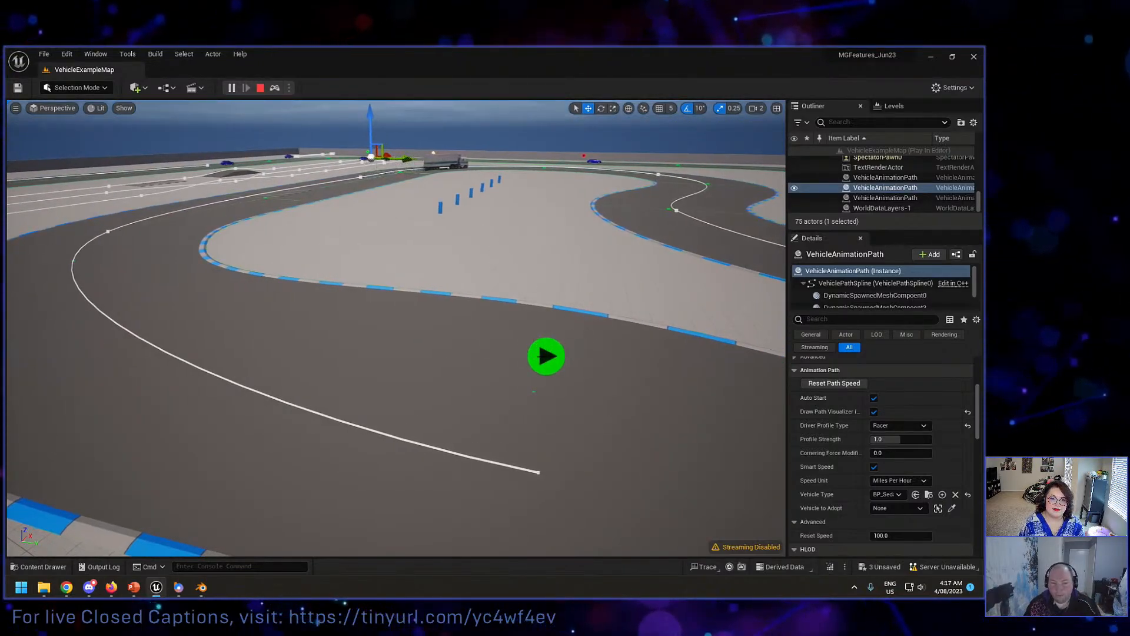
key(Escape)
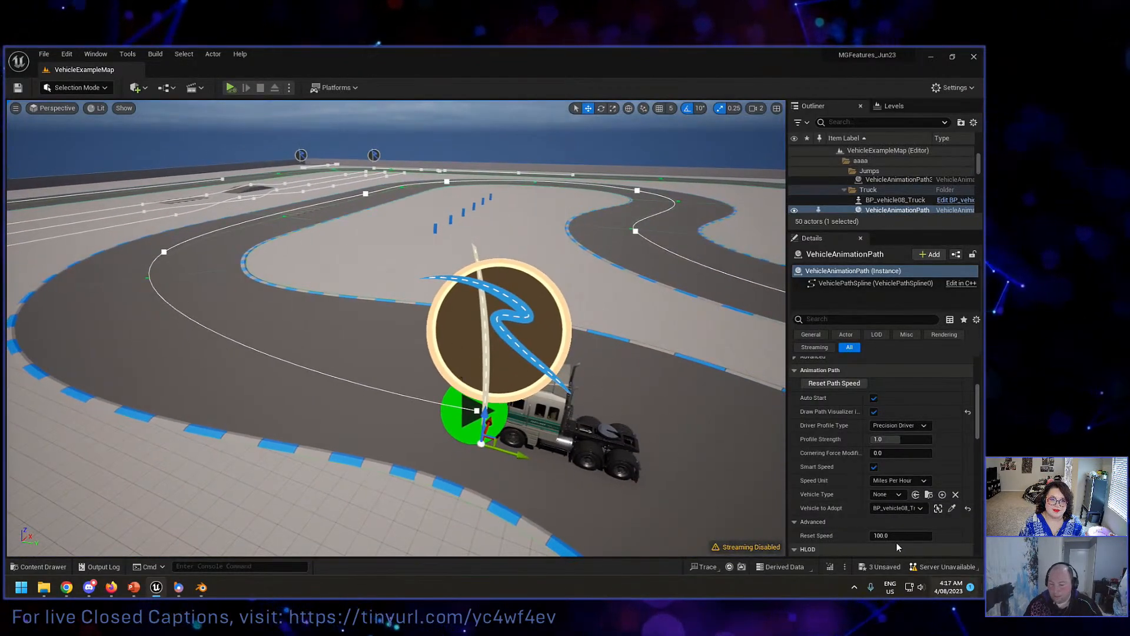
click(894, 495)
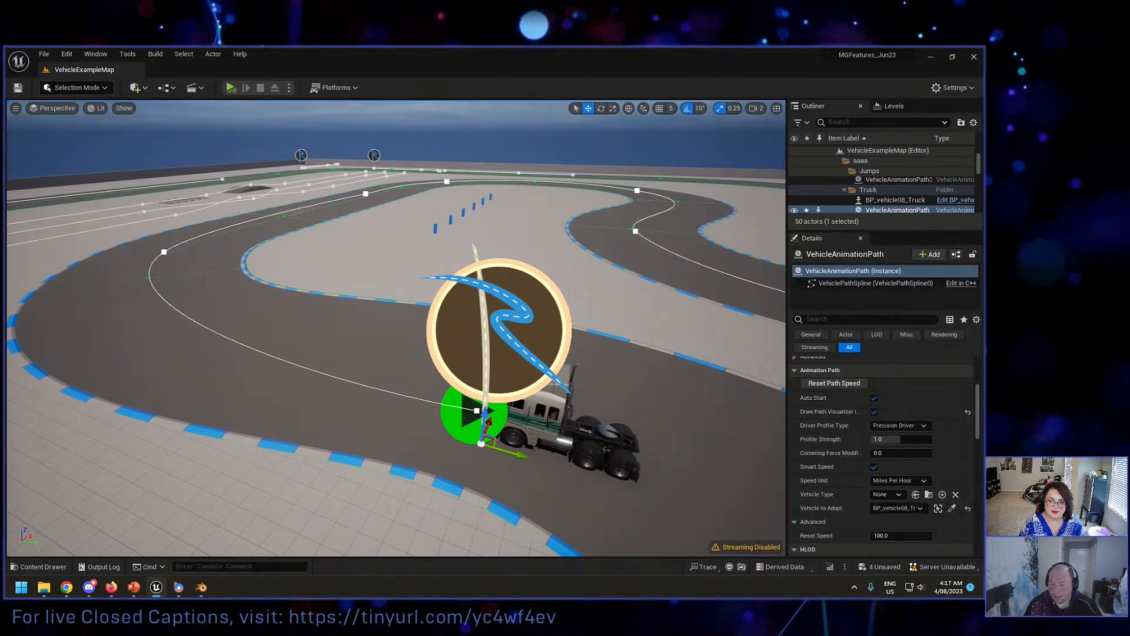
Step: Simulate the level to watch the sedan on the out-and-back path running to the boundary wall, and stop
right_drag(498, 365, 387, 364)
right_drag(420, 320, 439, 266)
key(d)
key(w)
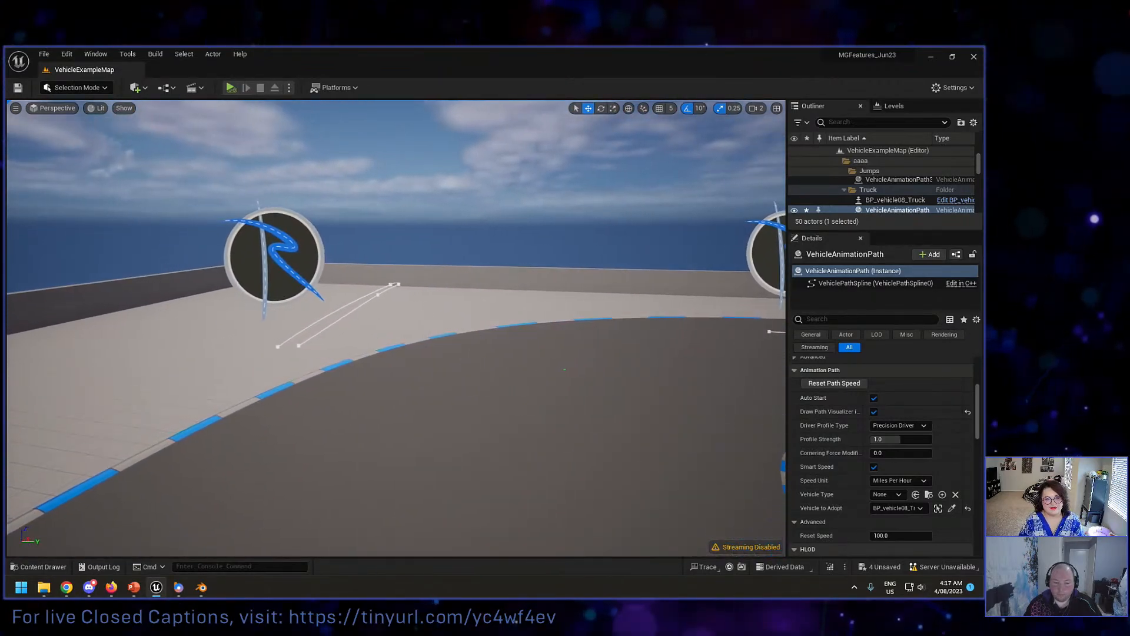
right_drag(403, 320, 426, 321)
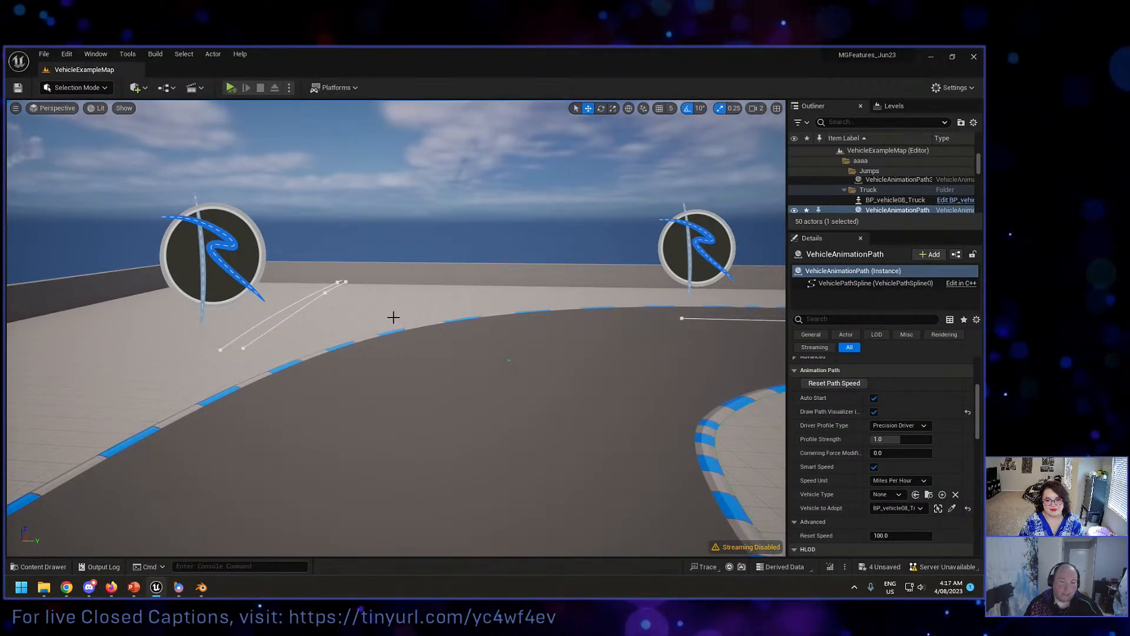
right_drag(391, 315, 550, 344)
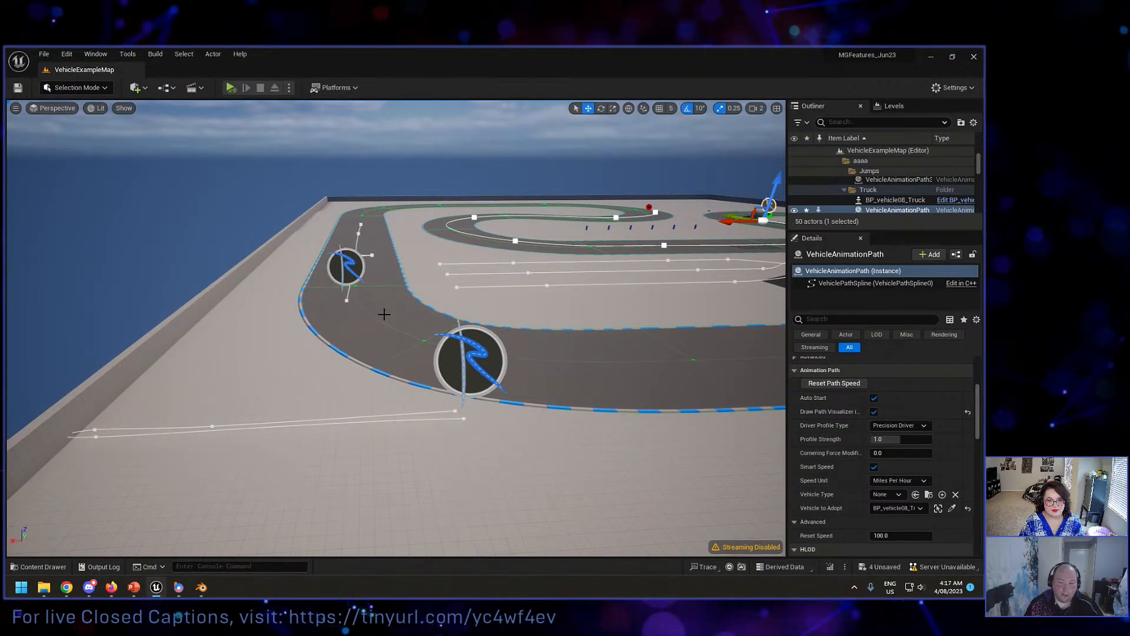
mouse_move(471, 306)
right_down()
mouse_move(534, 313)
mouse_move(481, 313)
right_up()
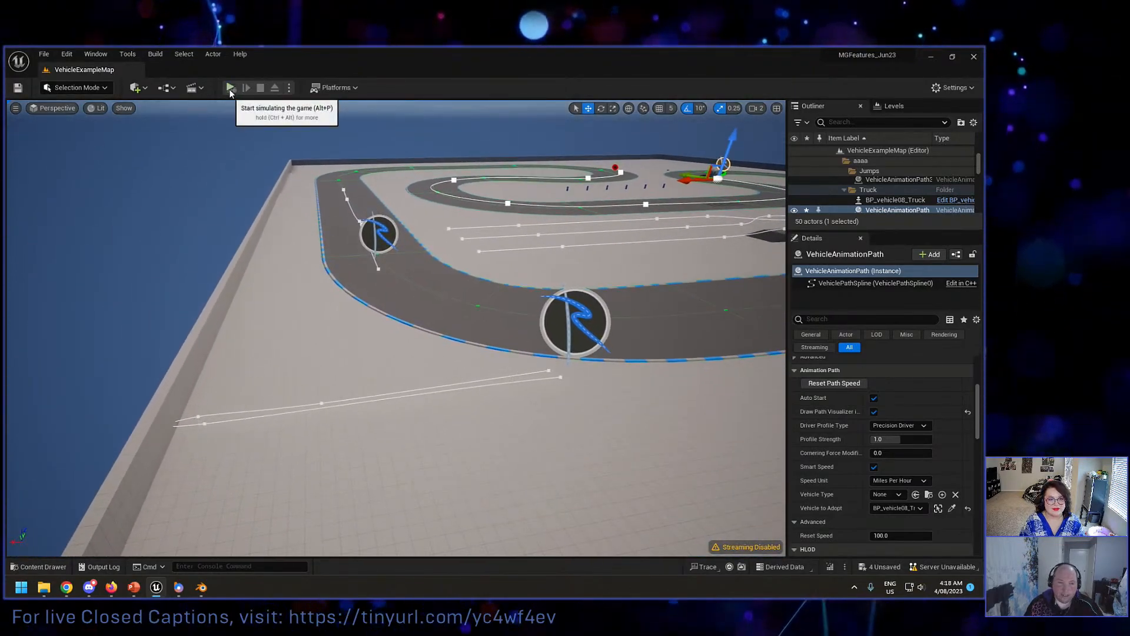
key(alt+p)
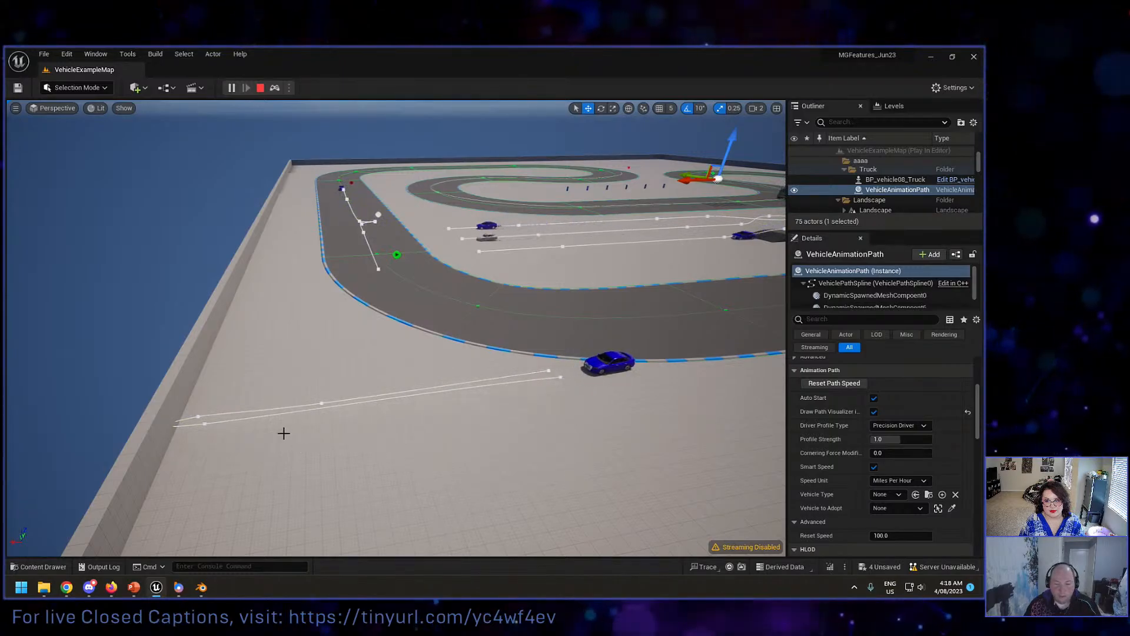
key(Escape)
Step: Select the point at the wall end of the out-and-back path and inspect its stop, wait and reverse settings
click(204, 425)
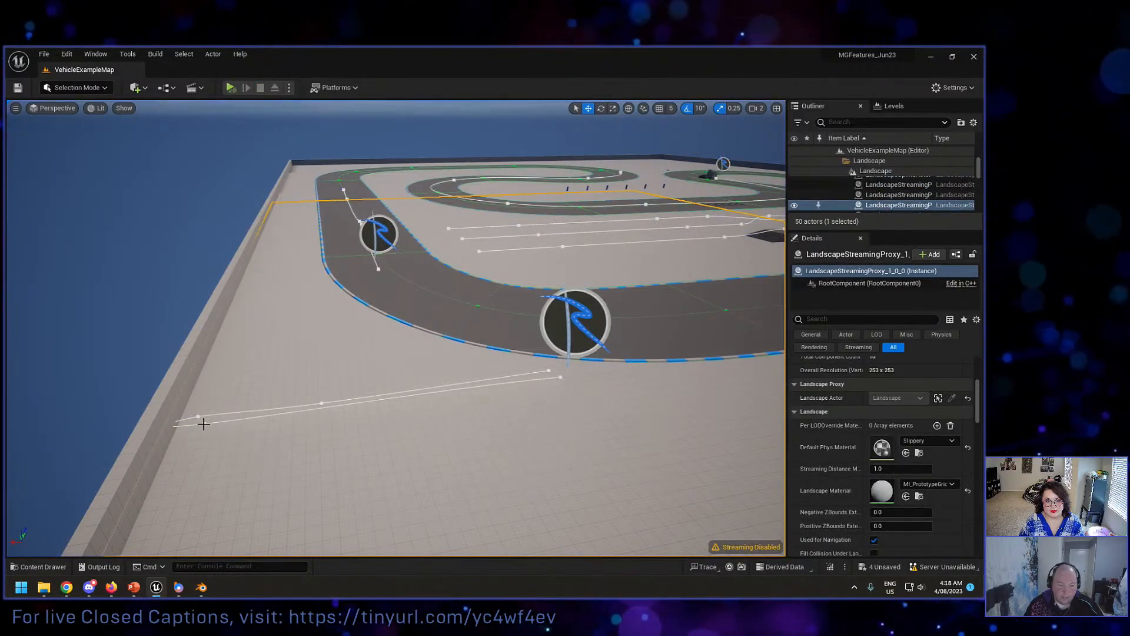
click(203, 424)
click(203, 423)
right_drag(203, 423, 118, 421)
key(d)
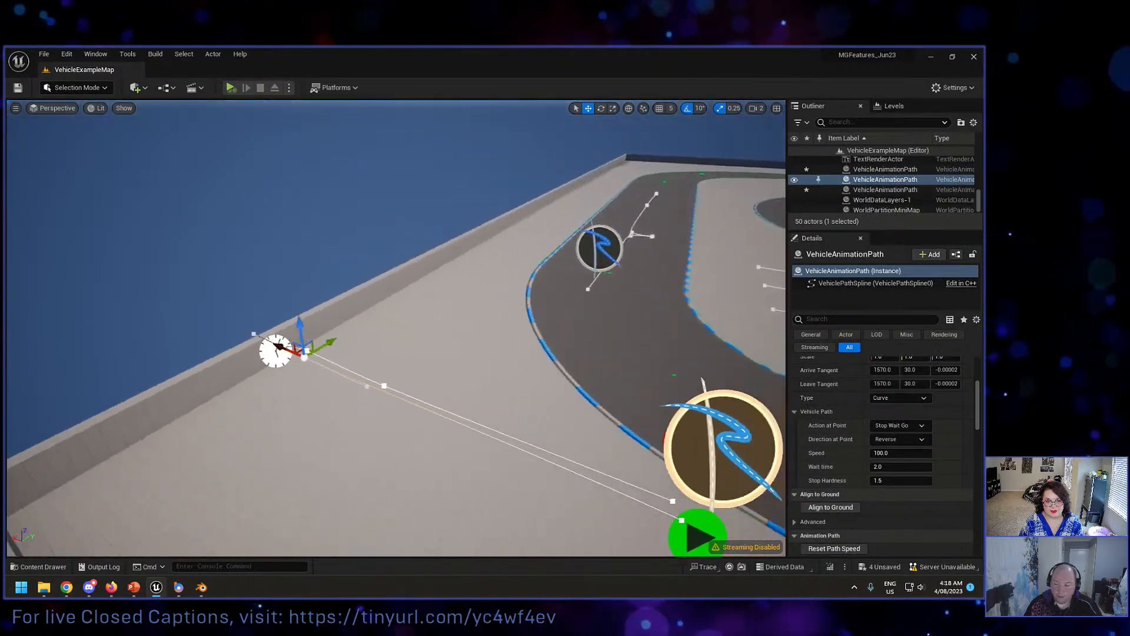
right_drag(448, 406, 355, 407)
key(w)
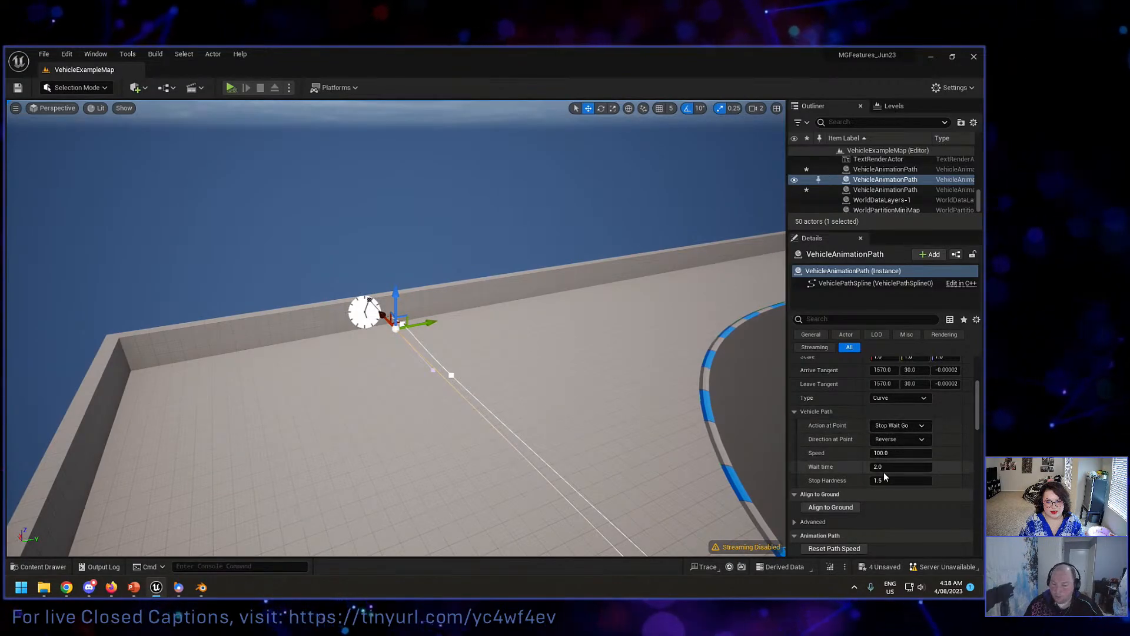
Step: Select the bend point of the Frantic-driver path on the outer track and set the path's Reset Speed to 200
key(s)
mouse_move(522, 385)
right_down()
mouse_move(760, 368)
mouse_move(730, 360)
mouse_move(734, 380)
mouse_move(808, 354)
mouse_move(761, 354)
right_up()
key(a)
right_drag(508, 383, 532, 379)
key(d)
right_drag(396, 327, 321, 324)
mouse_move(512, 371)
right_down()
mouse_move(565, 379)
mouse_move(521, 371)
right_up()
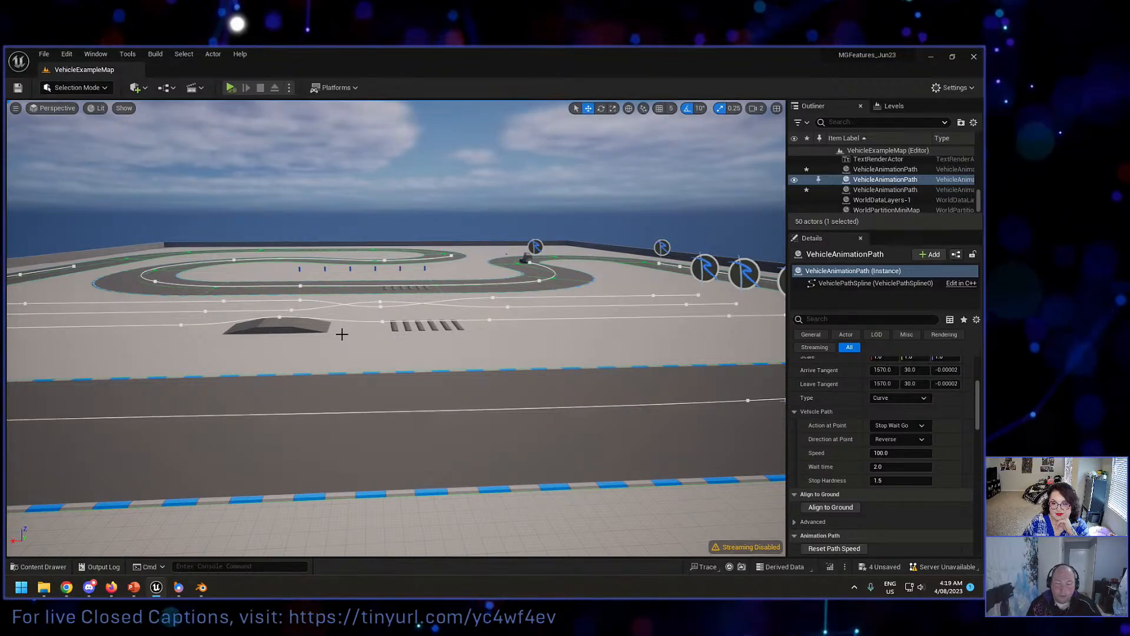
right_drag(342, 334, 412, 380)
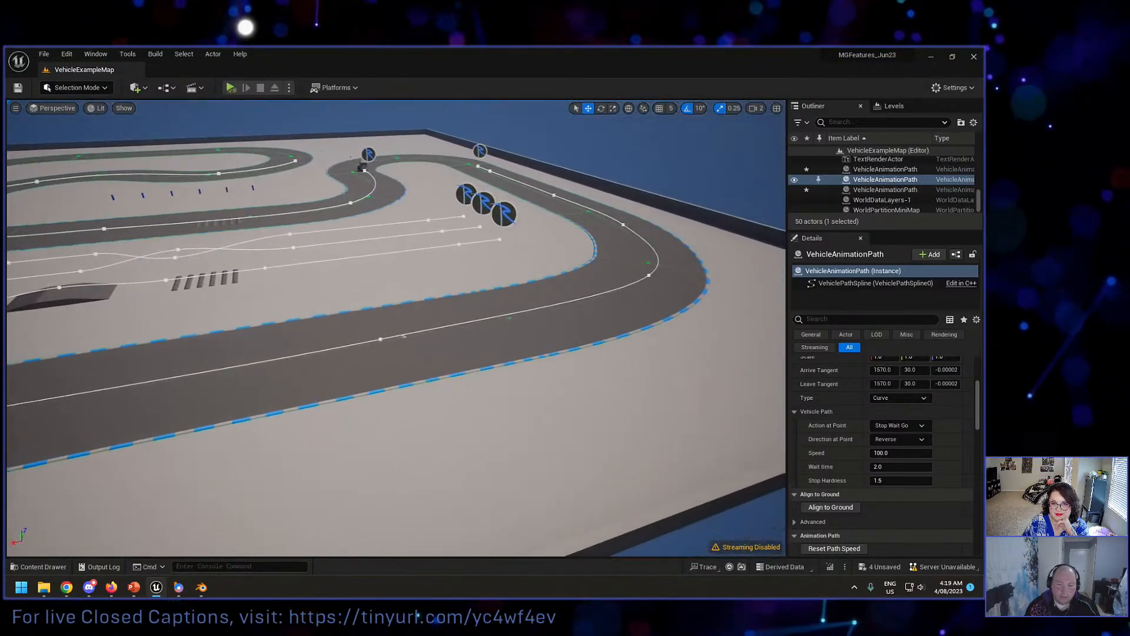
click(646, 276)
click(648, 275)
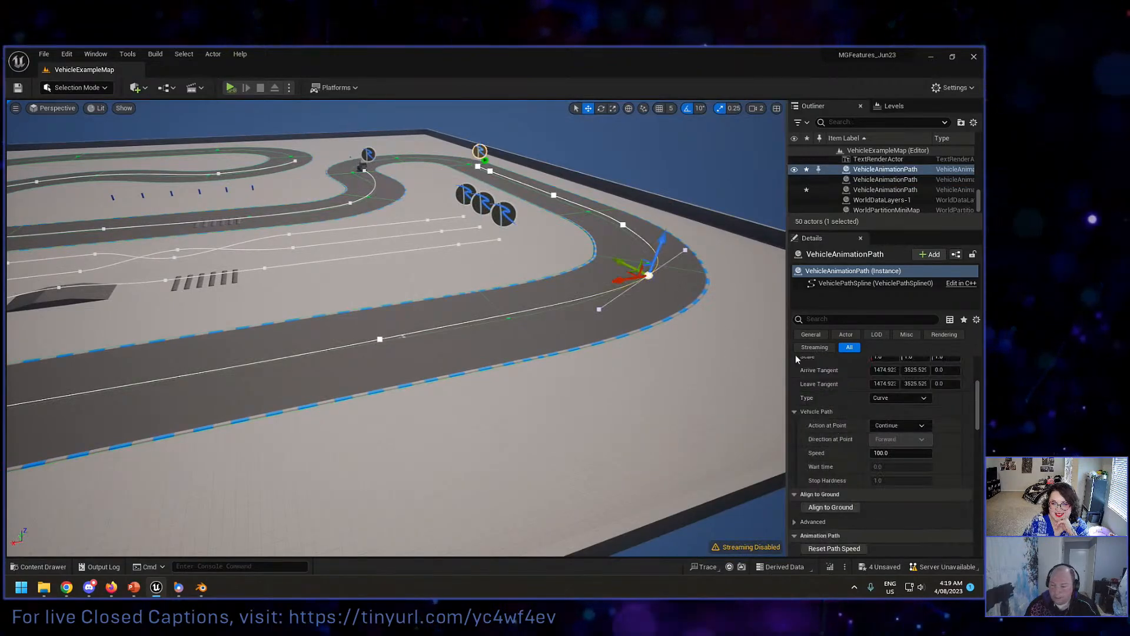
scroll(857, 412, down, 5)
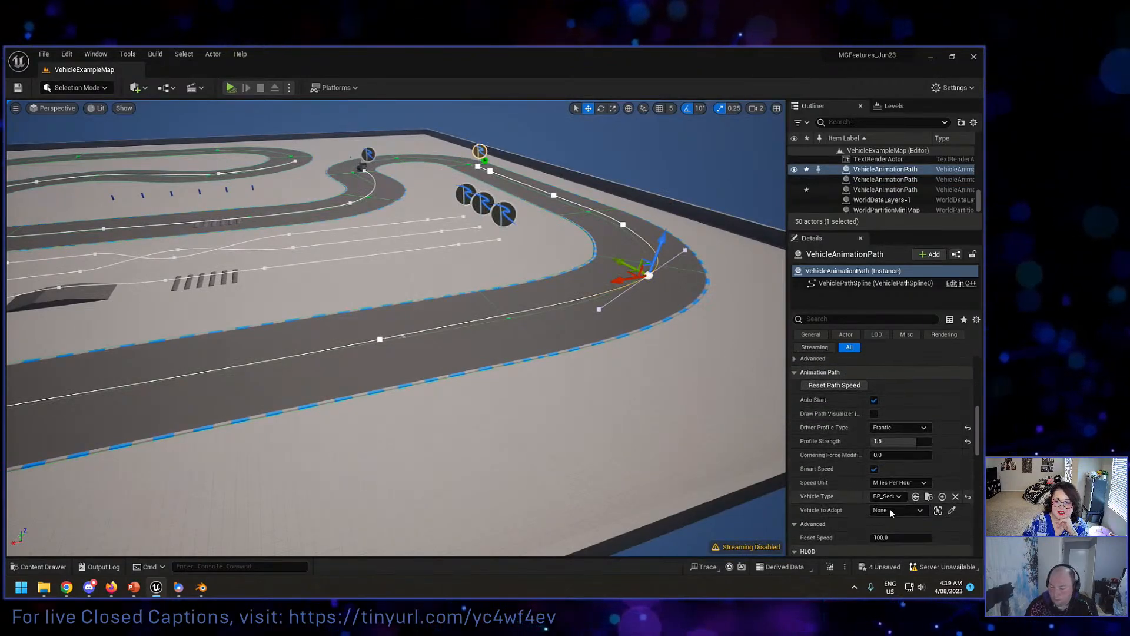
click(898, 538)
text(200)
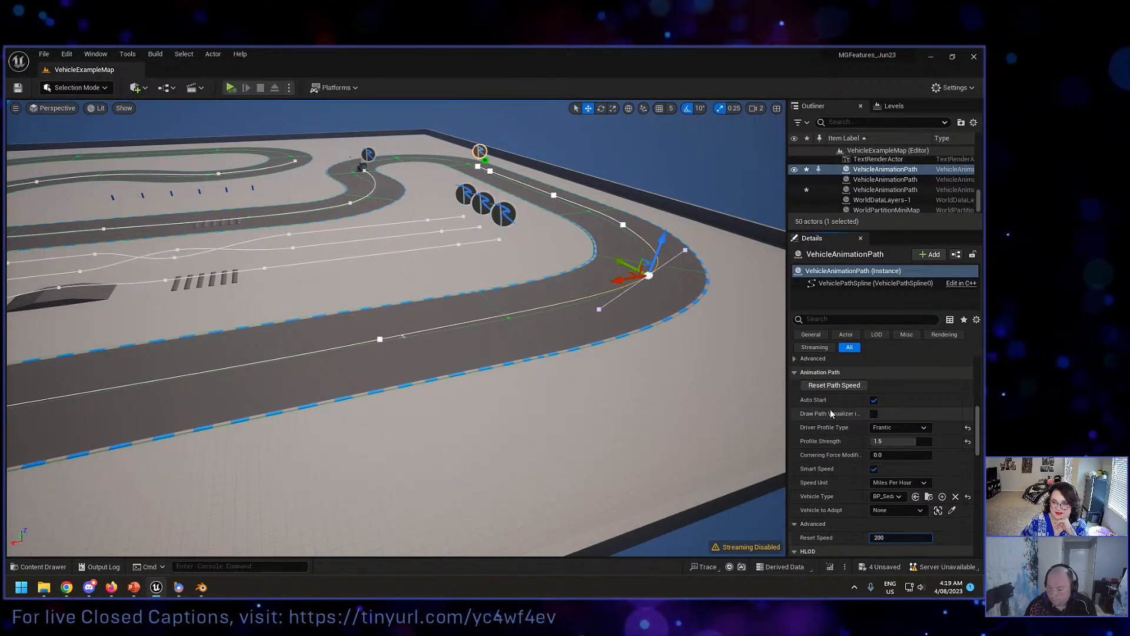
Step: Set the Frantic-driver path's Profile Strength to 2.0
scroll(842, 424, up, 1)
click(901, 474)
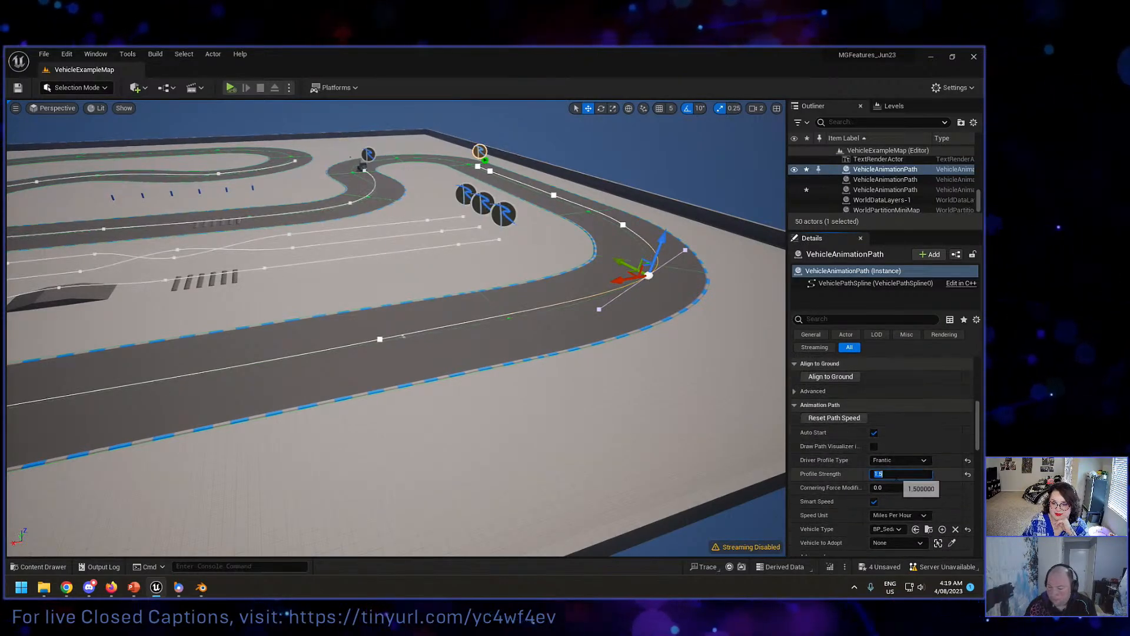
text(2)
key(Return)
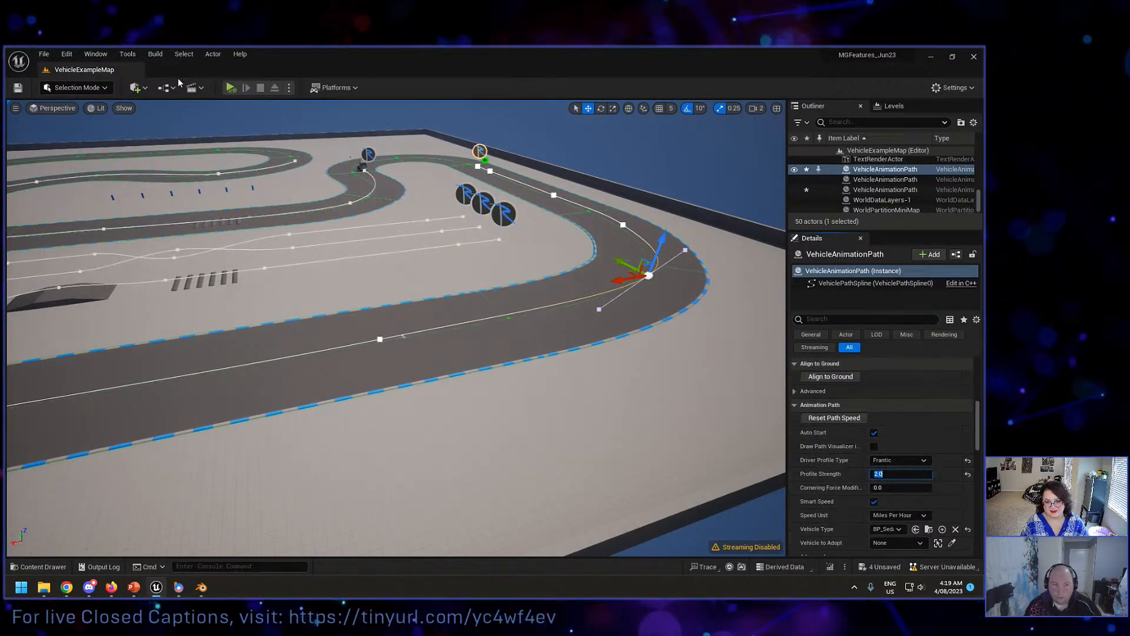
Step: Simulate the Frantic-driver path, follow the sedan around the outer bend and down the straight, and stop
click(231, 88)
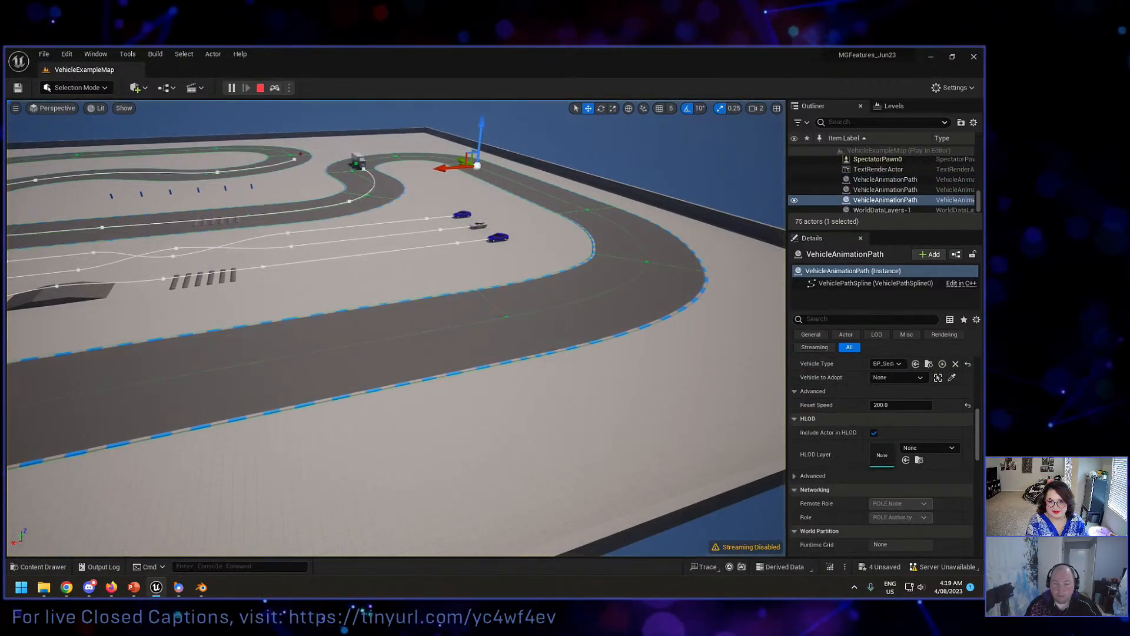
key(d)
right_drag(397, 328, 335, 317)
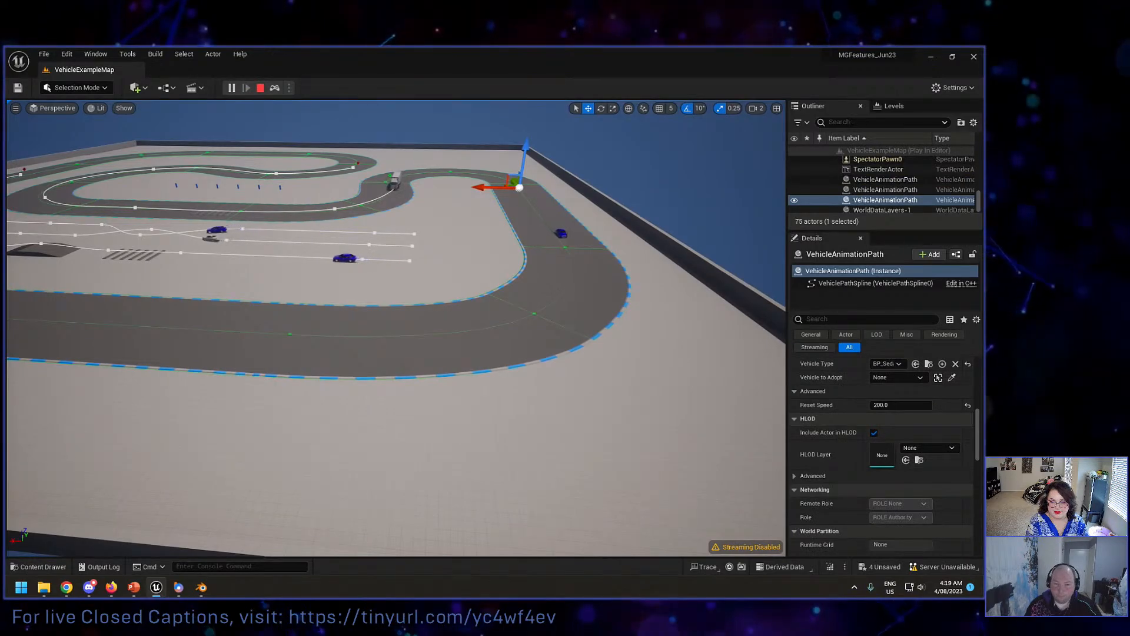
right_drag(335, 317, 230, 310)
key(d)
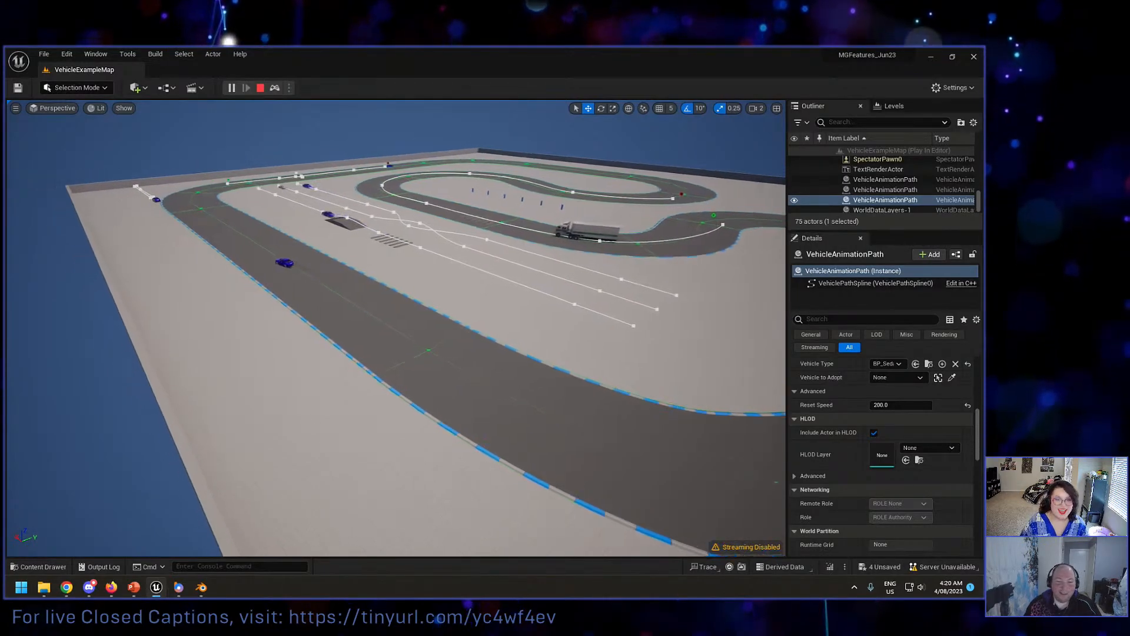
key(w)
right_drag(393, 189, 384, 188)
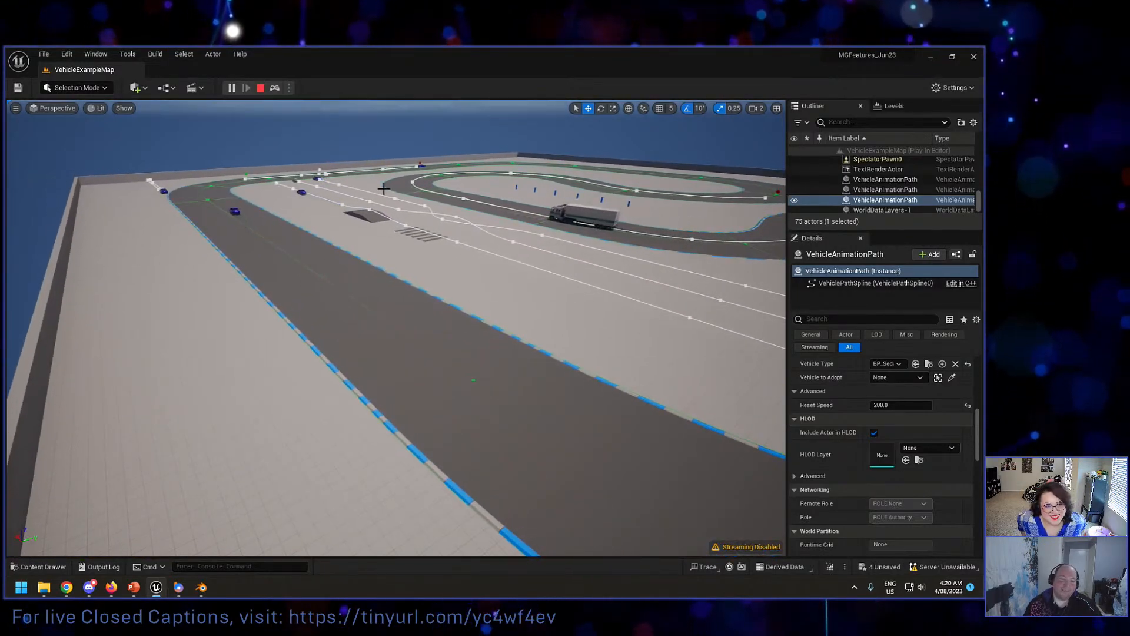
key(Escape)
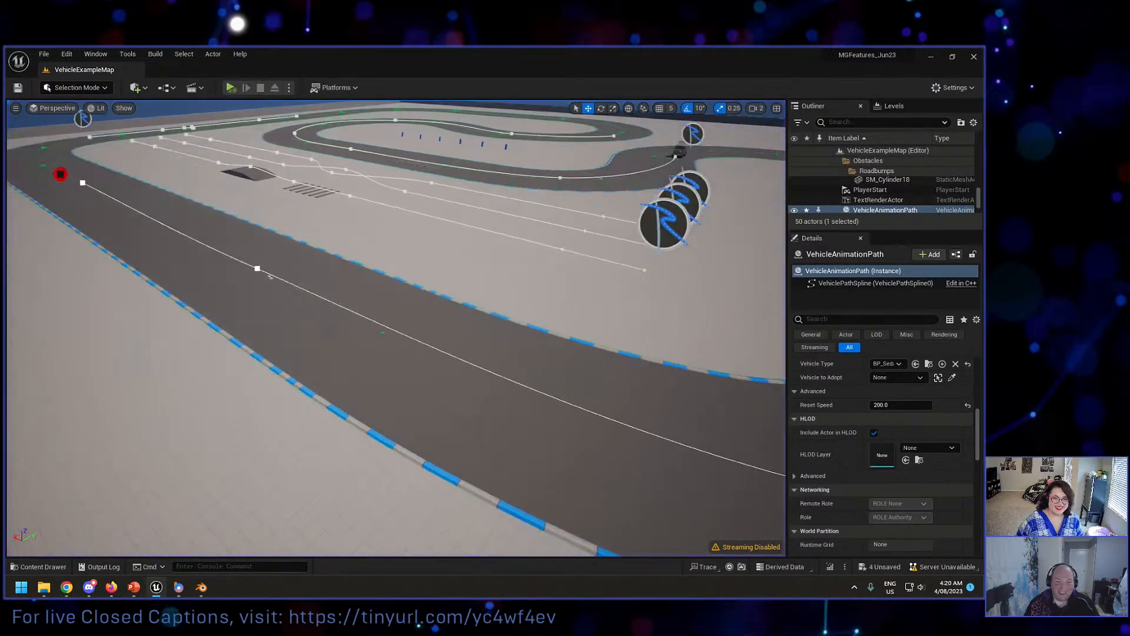
Step: Simulate the Frantic-driver path on the outer track and toggle the debug display with the console command rh.showdebug
key(d)
right_drag(522, 349, 598, 352)
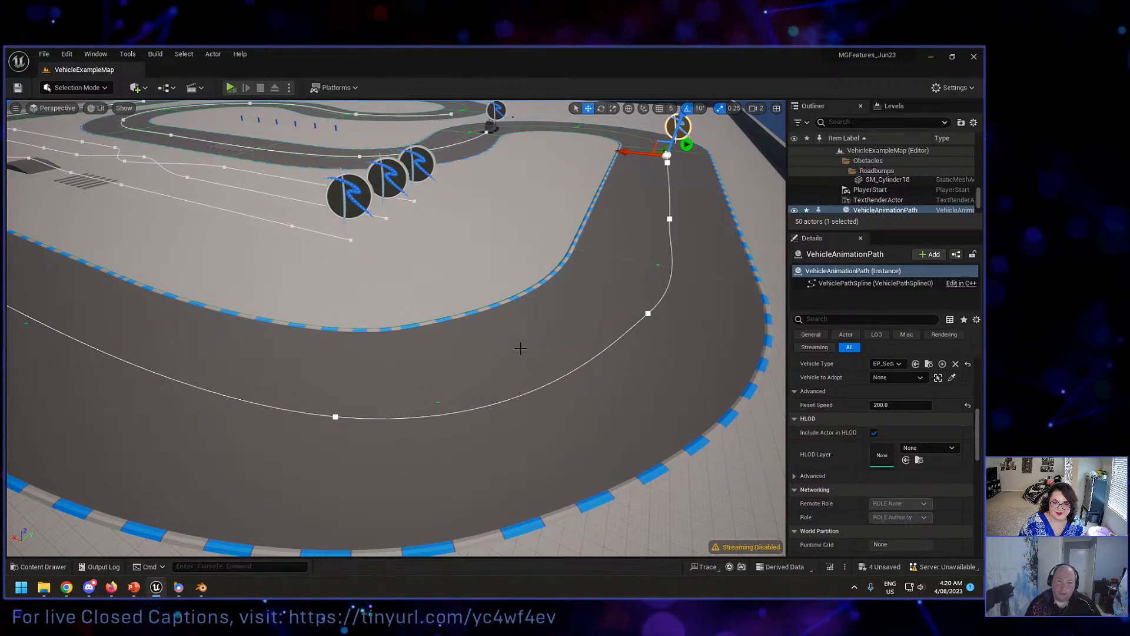
key(d)
mouse_move(512, 341)
right_down()
mouse_move(522, 342)
mouse_move(510, 333)
right_up()
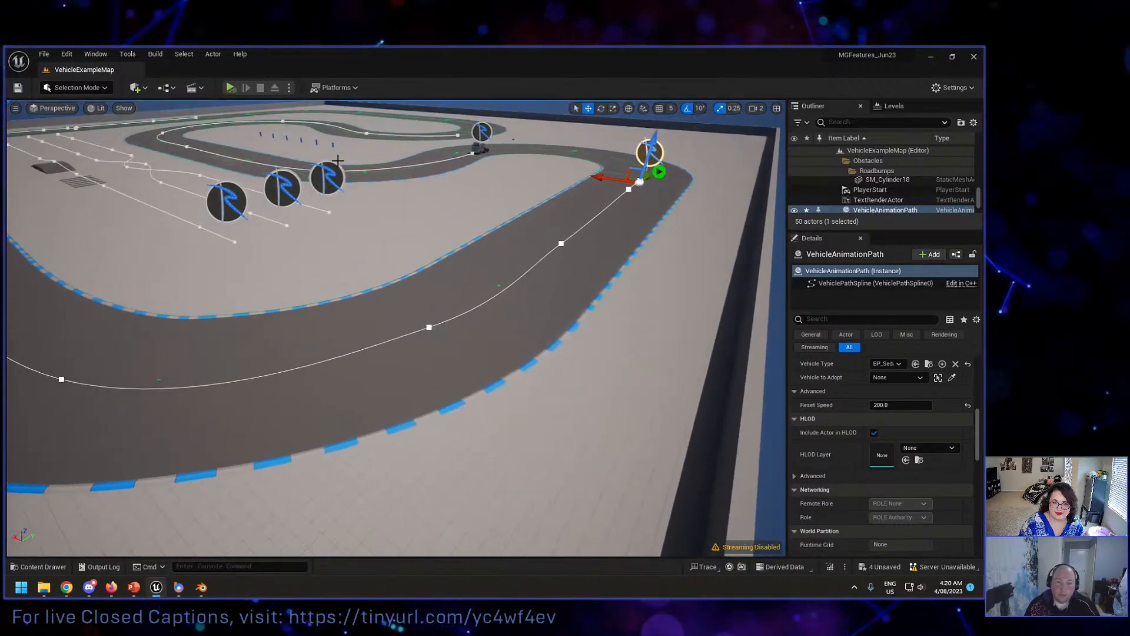
click(231, 88)
key(grave)
text(r)
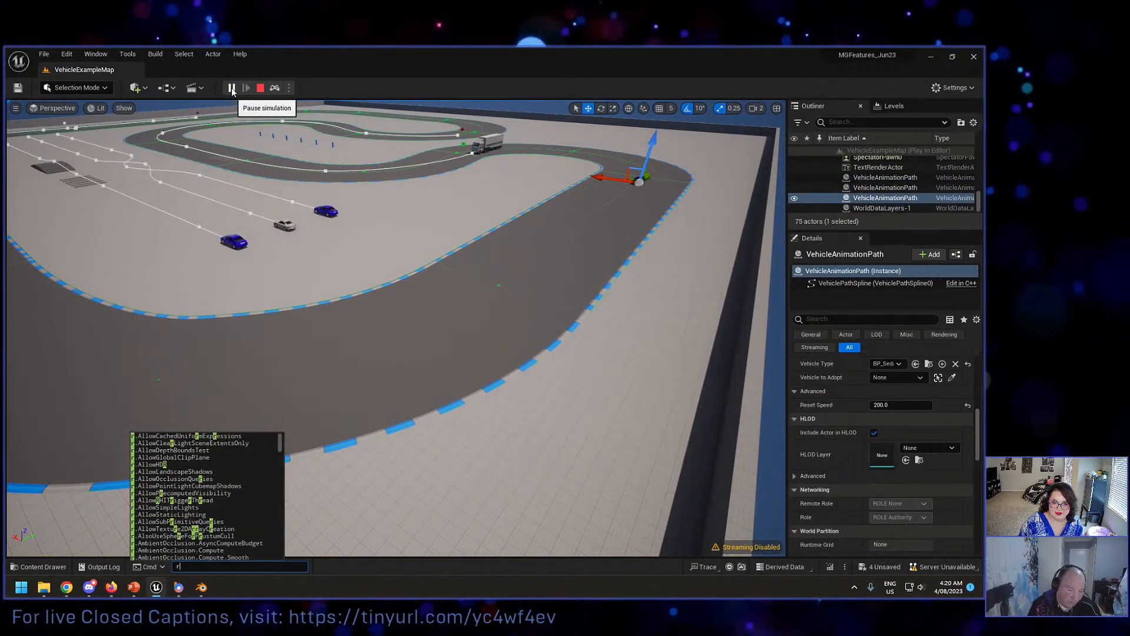
text(h.showdebug)
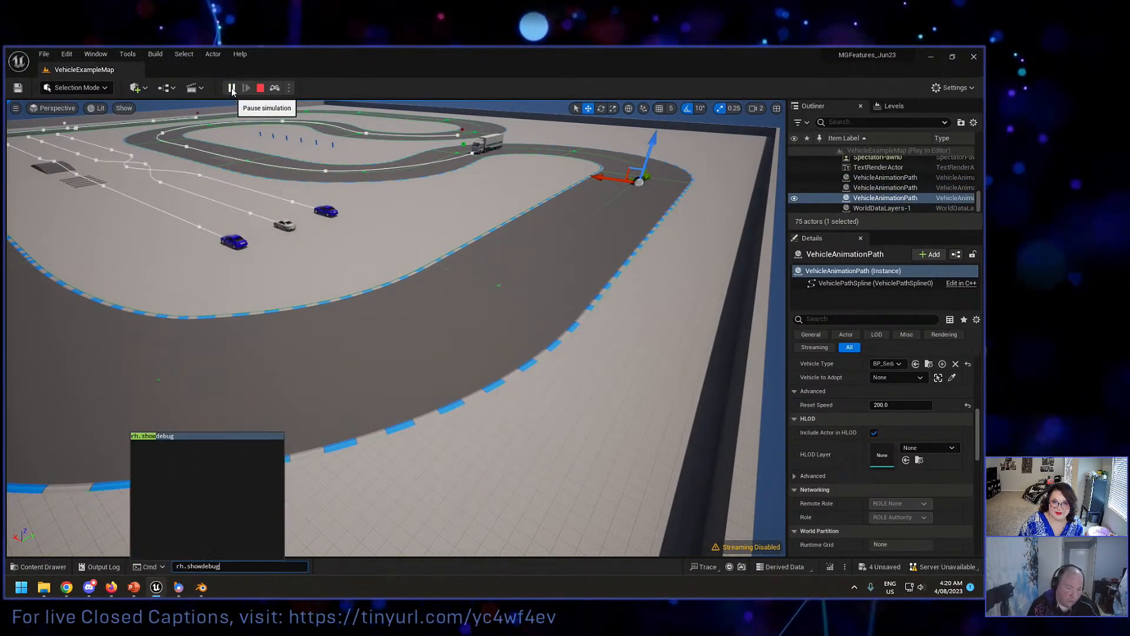
key(Return)
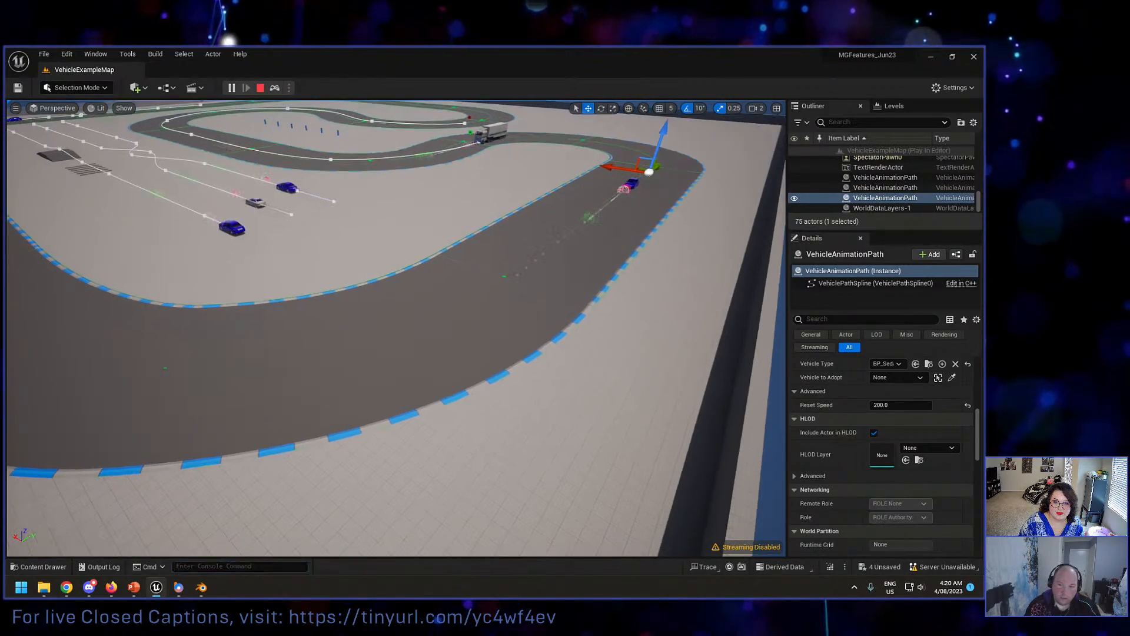
Step: Follow the sedan into the outer bend, pause the simulation and examine the debug markers for its target and predicted path
key(w)
right_drag(345, 111, 371, 158)
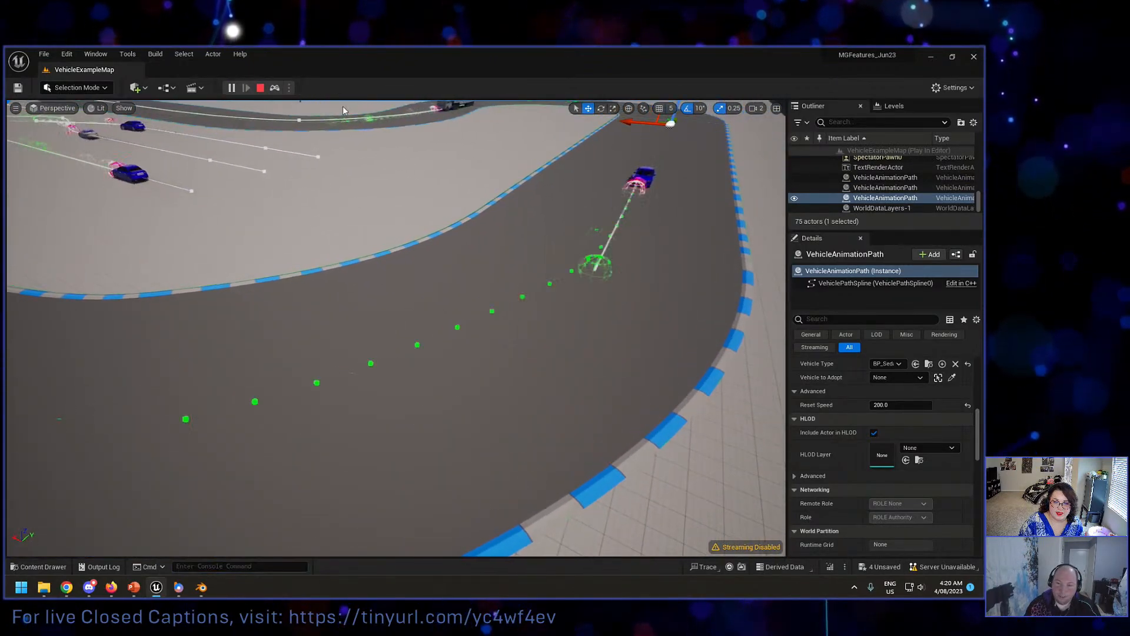
click(231, 88)
mouse_move(245, 184)
right_down()
mouse_move(217, 173)
mouse_move(229, 190)
right_up()
key(d)
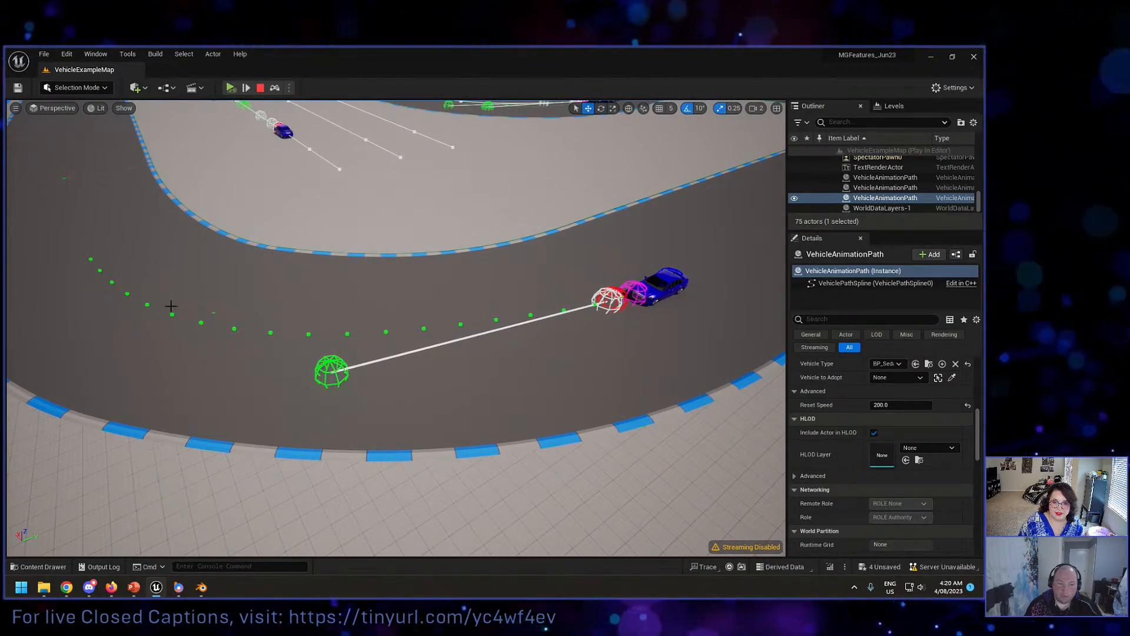
scroll(170, 306, down, 10)
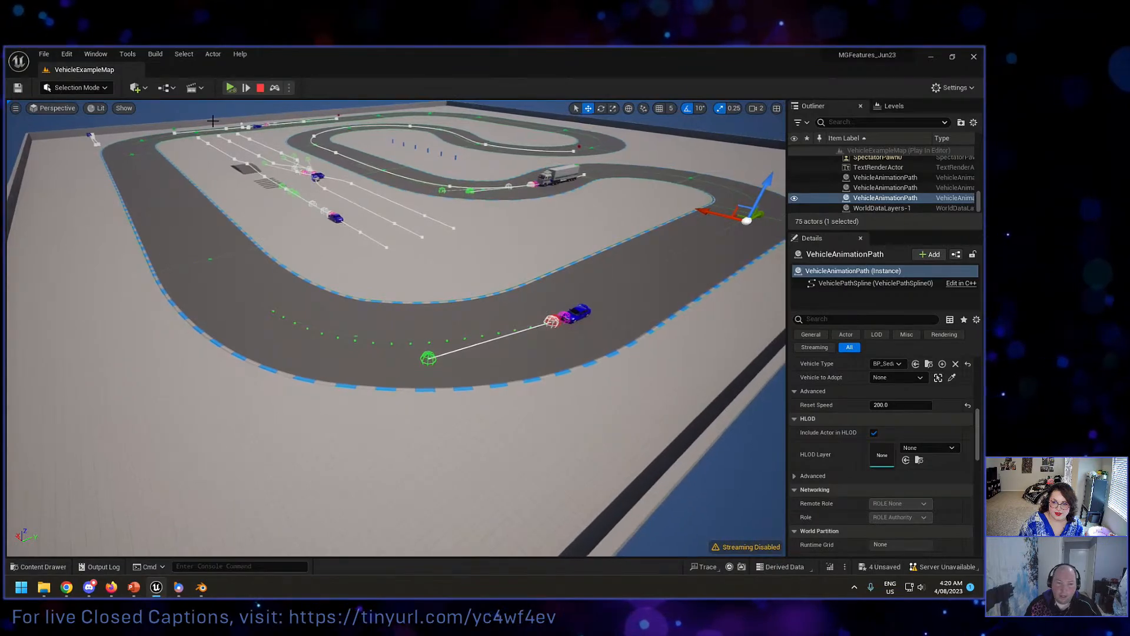
Step: Resume the simulation, pause it again further around the outer bend to examine the sedan's debug markers, and stop it
click(232, 88)
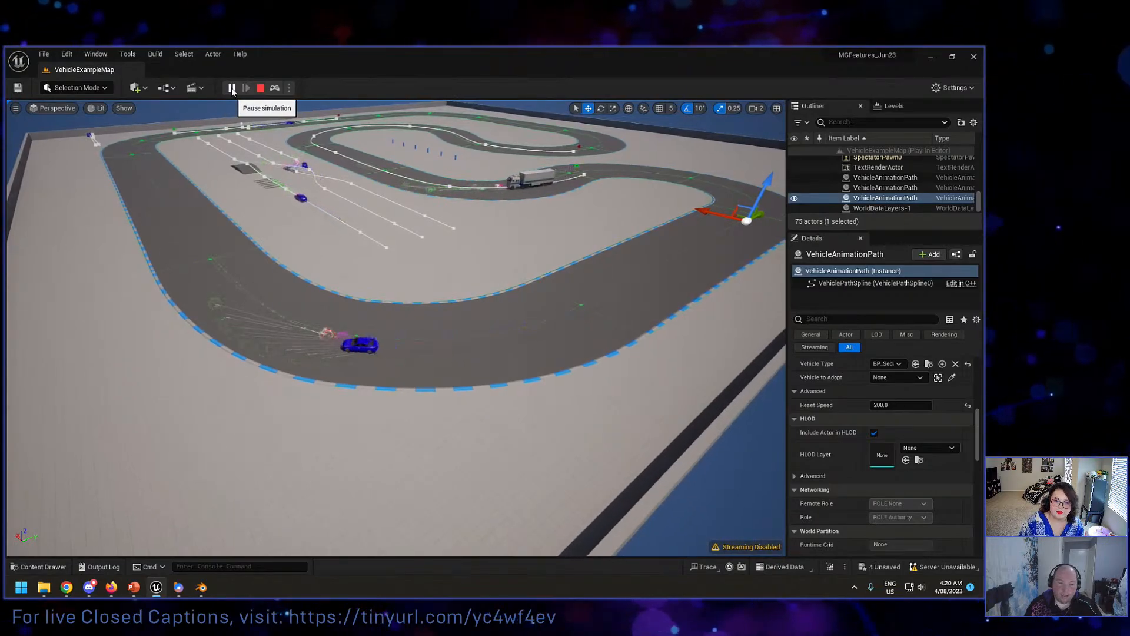
click(232, 87)
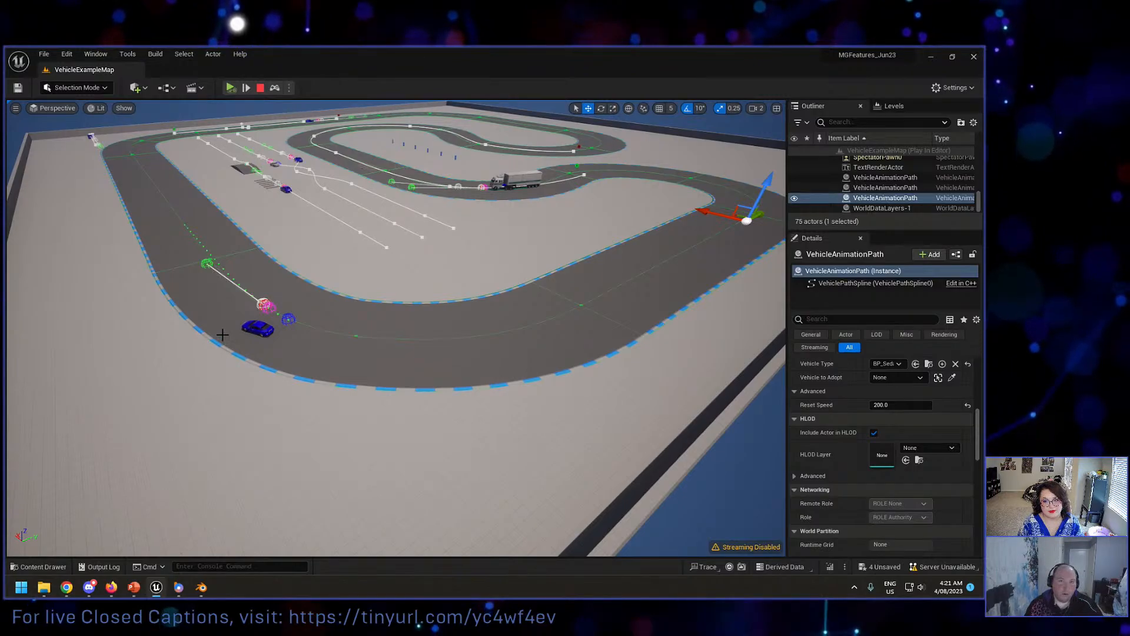
click(261, 89)
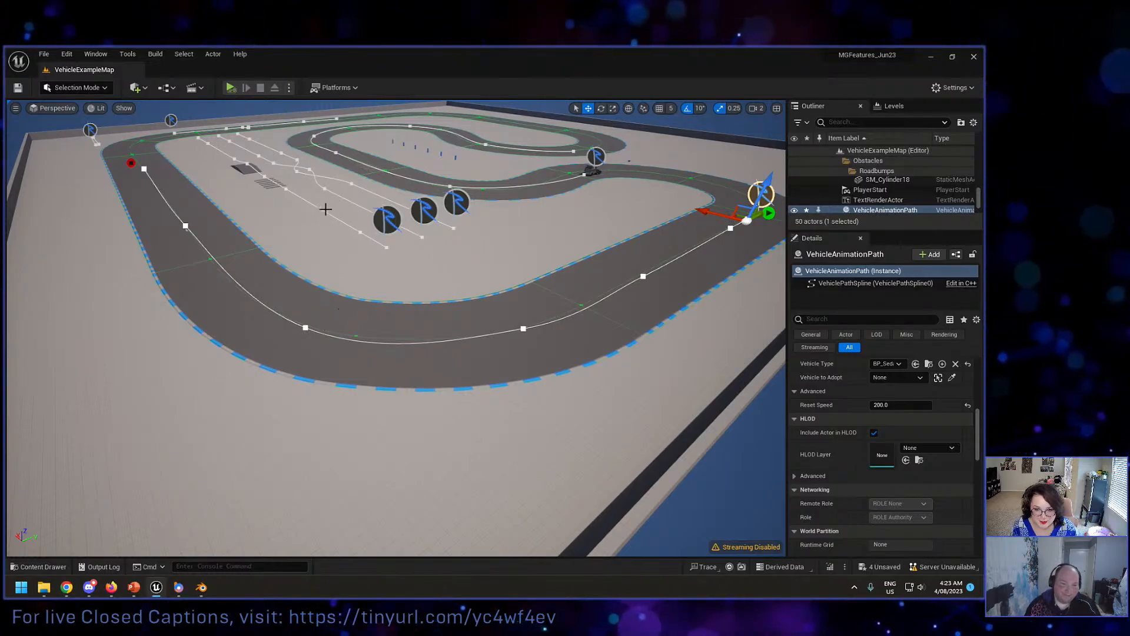
Step: Select the Frantic-driver path's point at the entry to the outer bend
mouse_move(543, 182)
right_down()
mouse_move(583, 184)
mouse_move(564, 179)
right_up()
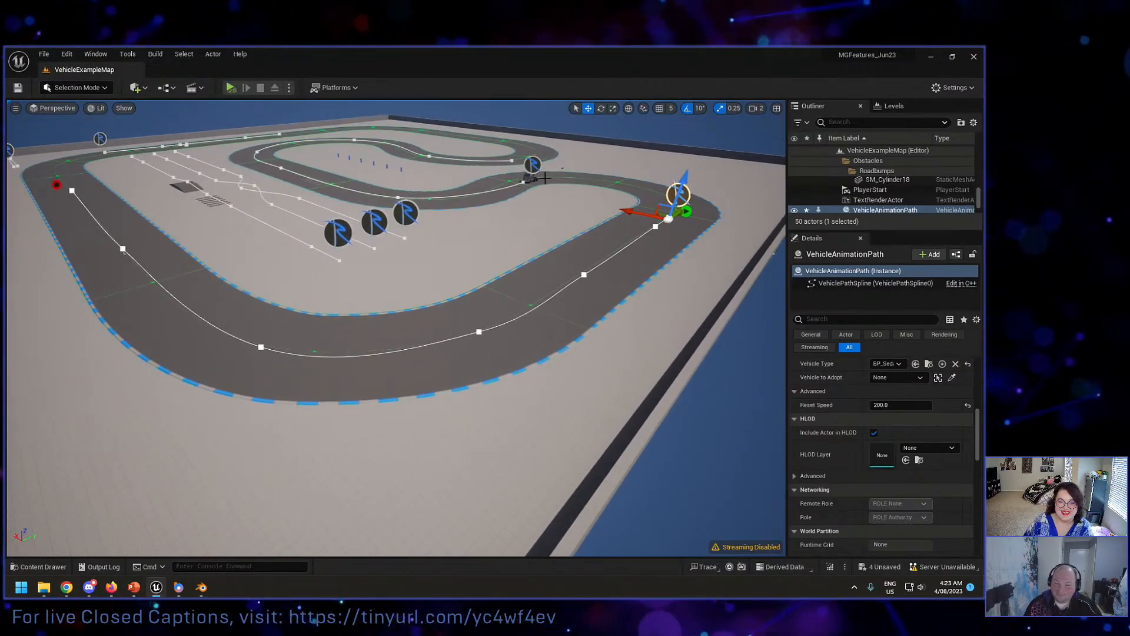
click(478, 331)
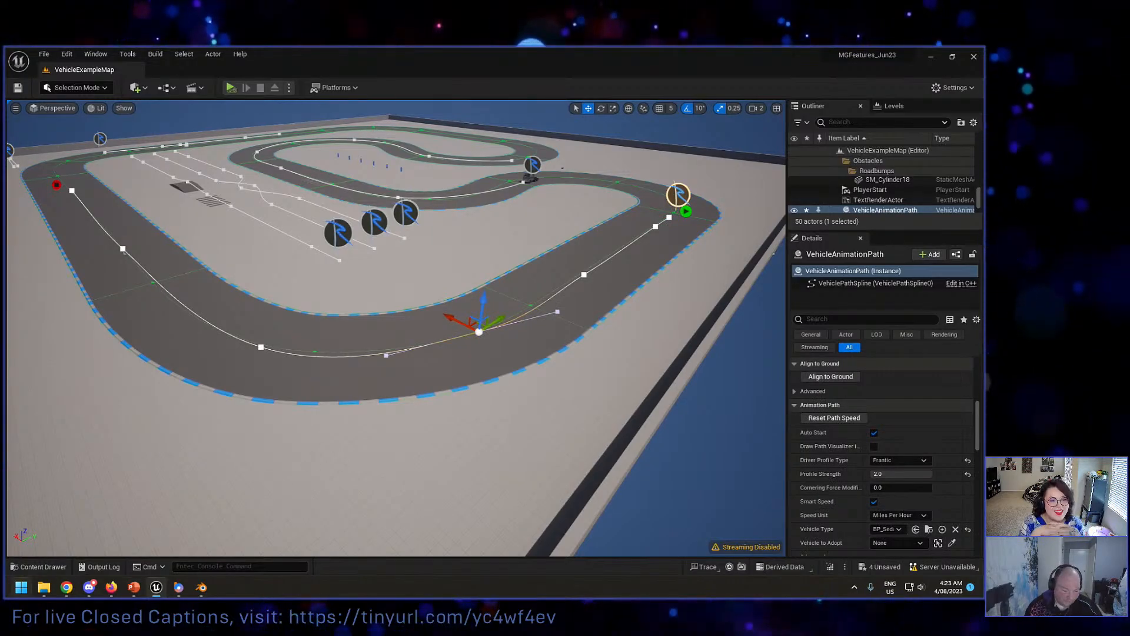
Step: Open the RaceTrack_demonstration level from the RaceTrack_Construction_Kit Maps folder, saving the modified vehicle animation paths
click(41, 567)
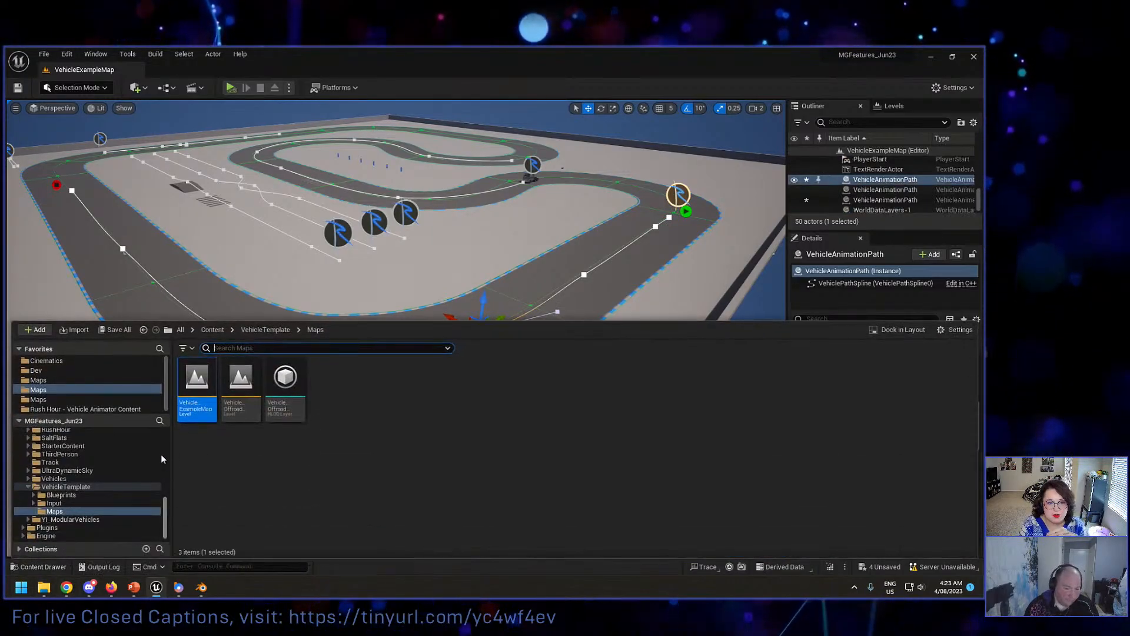
scroll(93, 482, up, 2)
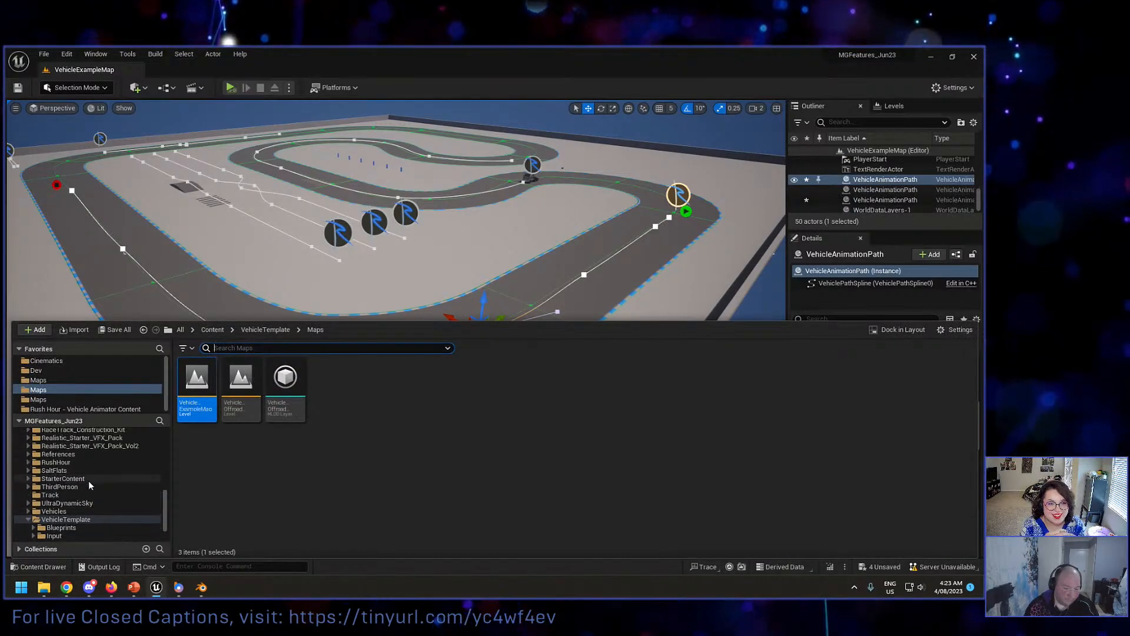
scroll(90, 483, down, 2)
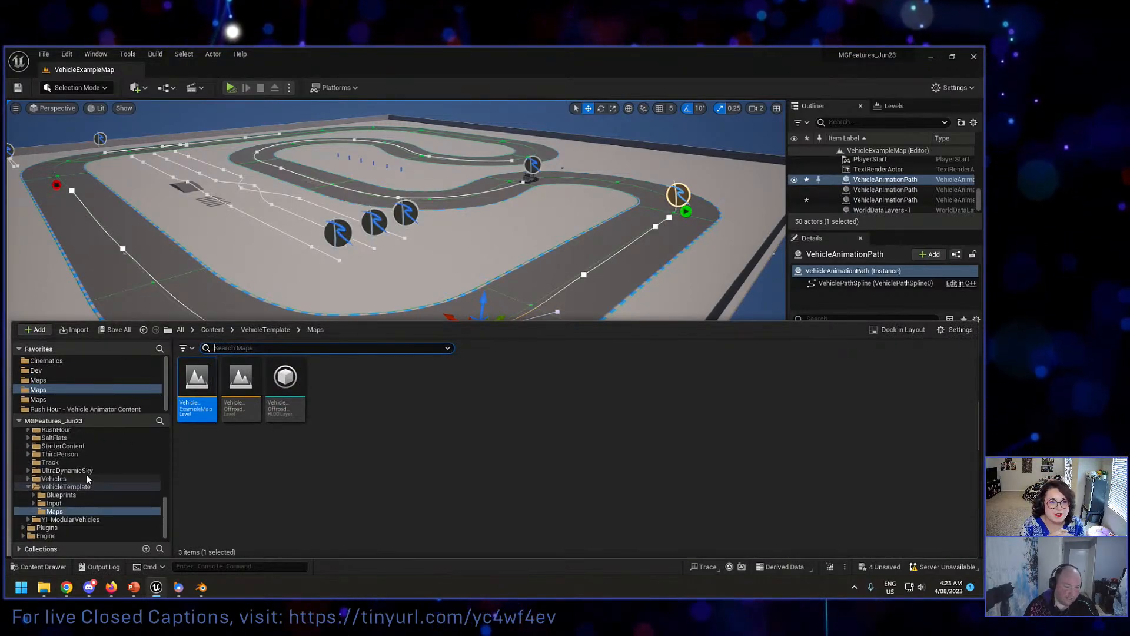
click(88, 400)
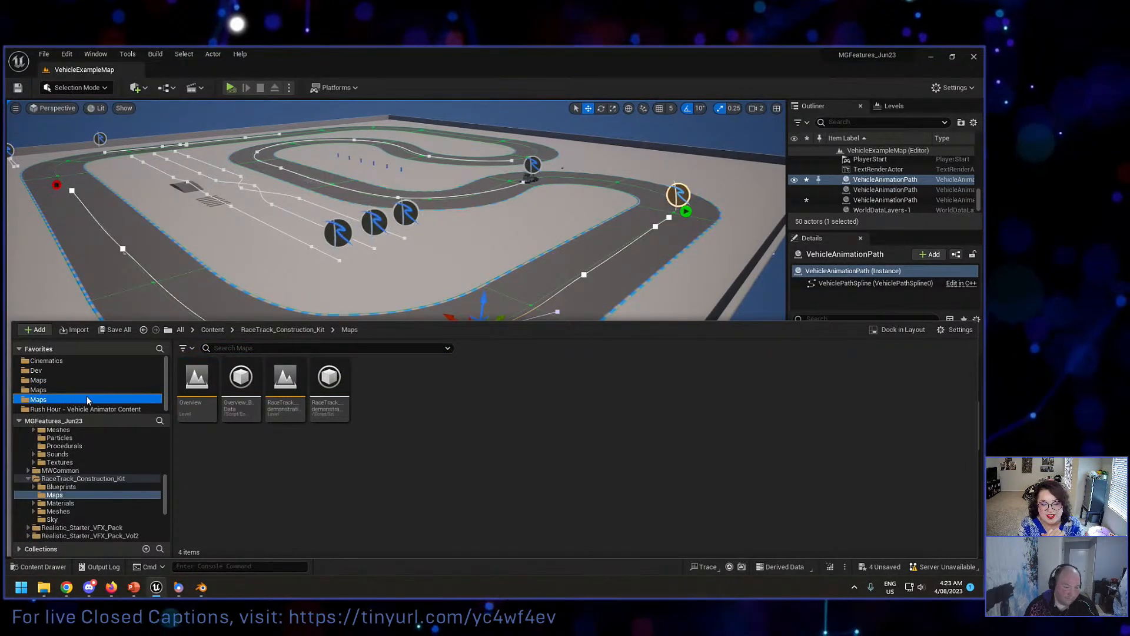
double_click(293, 393)
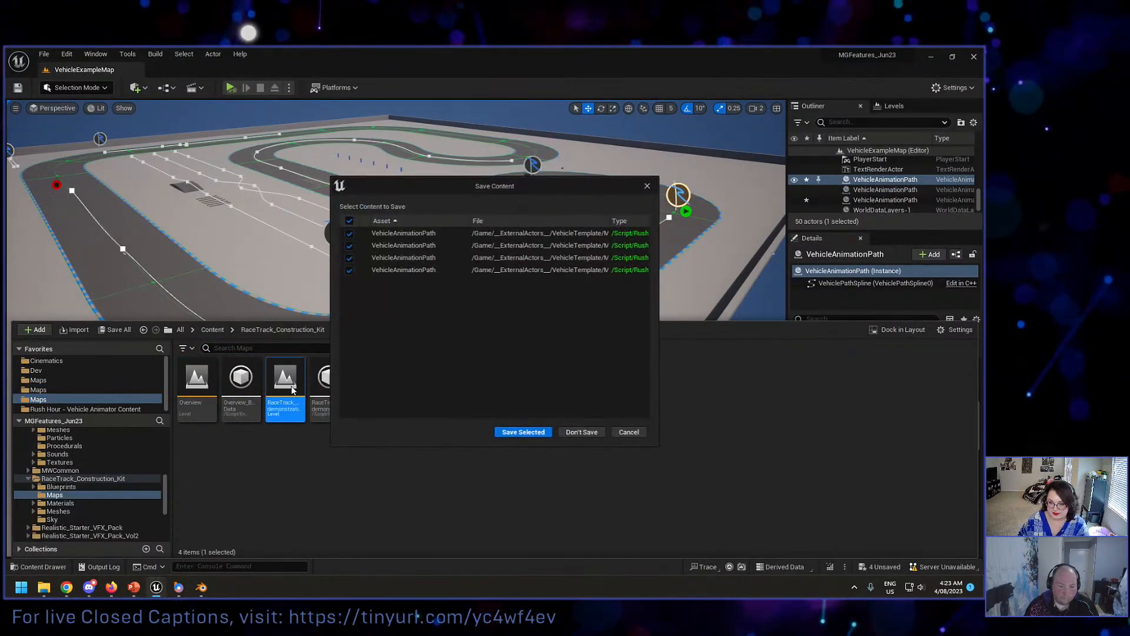
click(519, 429)
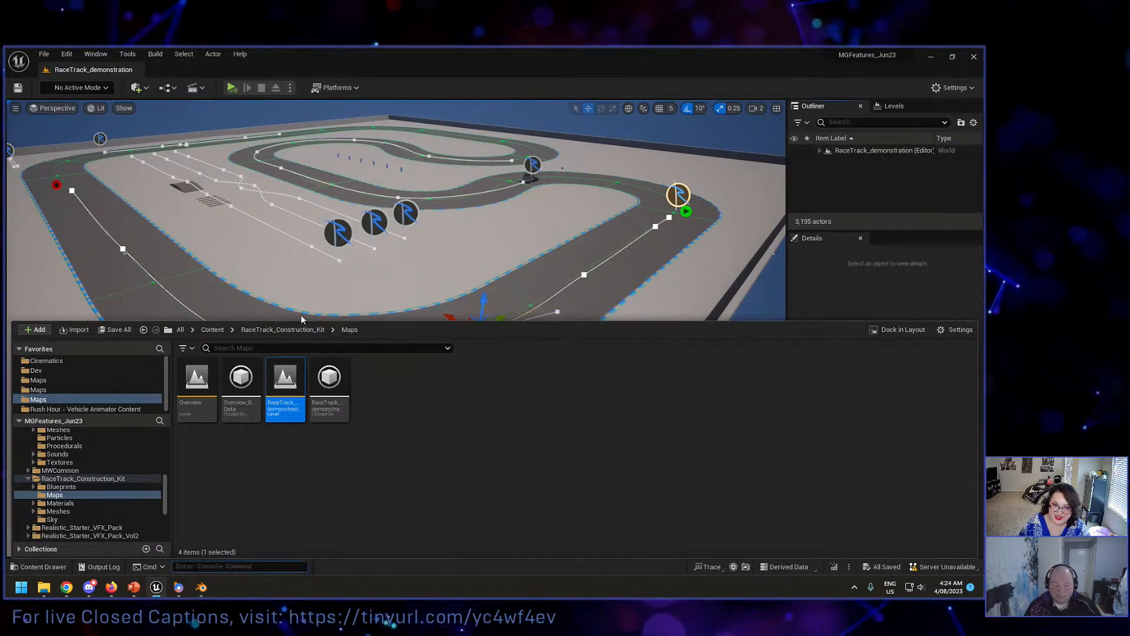
Step: Go to the starting grid of the race track and select the blue sedan
mouse_move(301, 314)
right_down()
mouse_move(353, 321)
mouse_move(383, 297)
mouse_move(359, 297)
mouse_move(384, 299)
mouse_move(330, 295)
mouse_move(282, 316)
right_up()
key(w)
key(w)
key(s)
key(w)
key(w)
key(s)
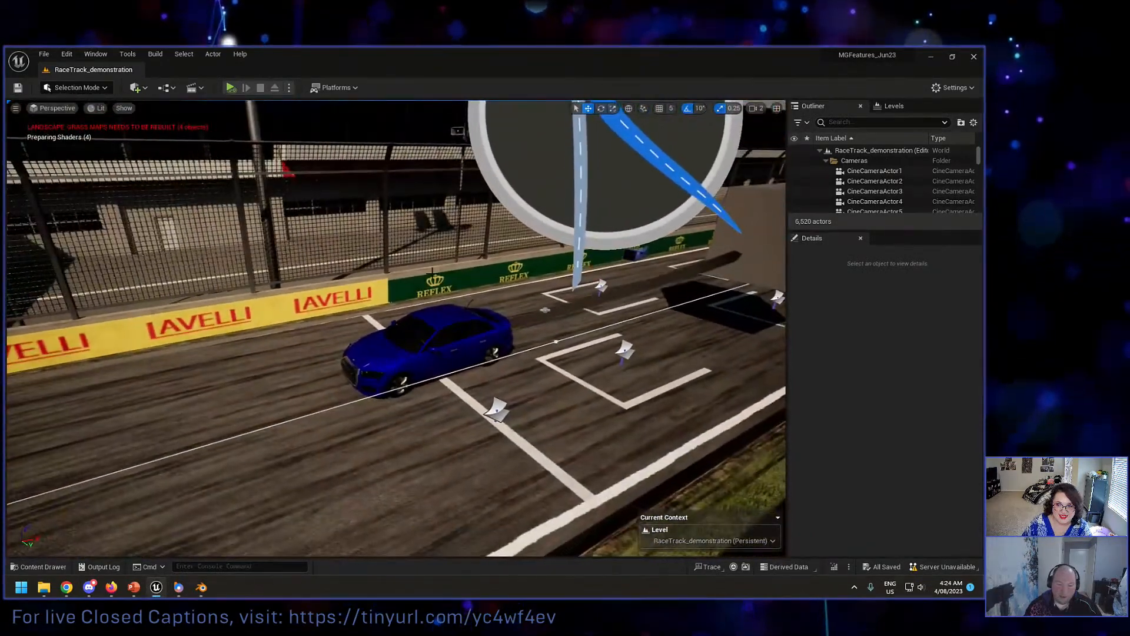
click(438, 344)
right_drag(439, 344, 545, 331)
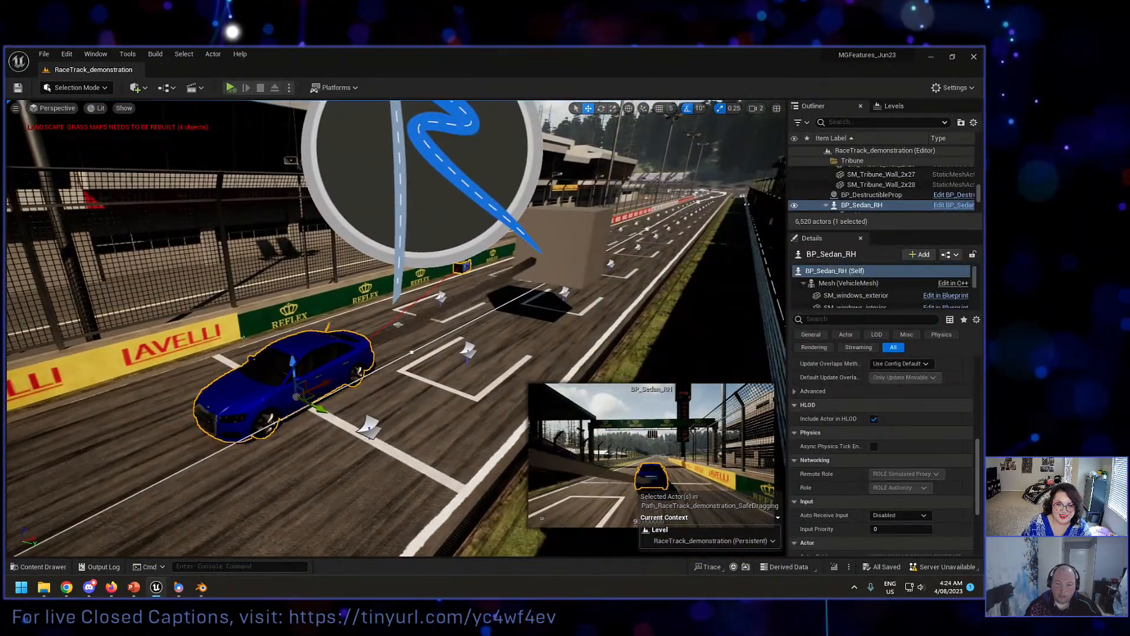
Step: Select the destructible box behind the sedan, and the cable connecting the two
click(574, 250)
right_drag(574, 250, 477, 271)
key(e)
key(d)
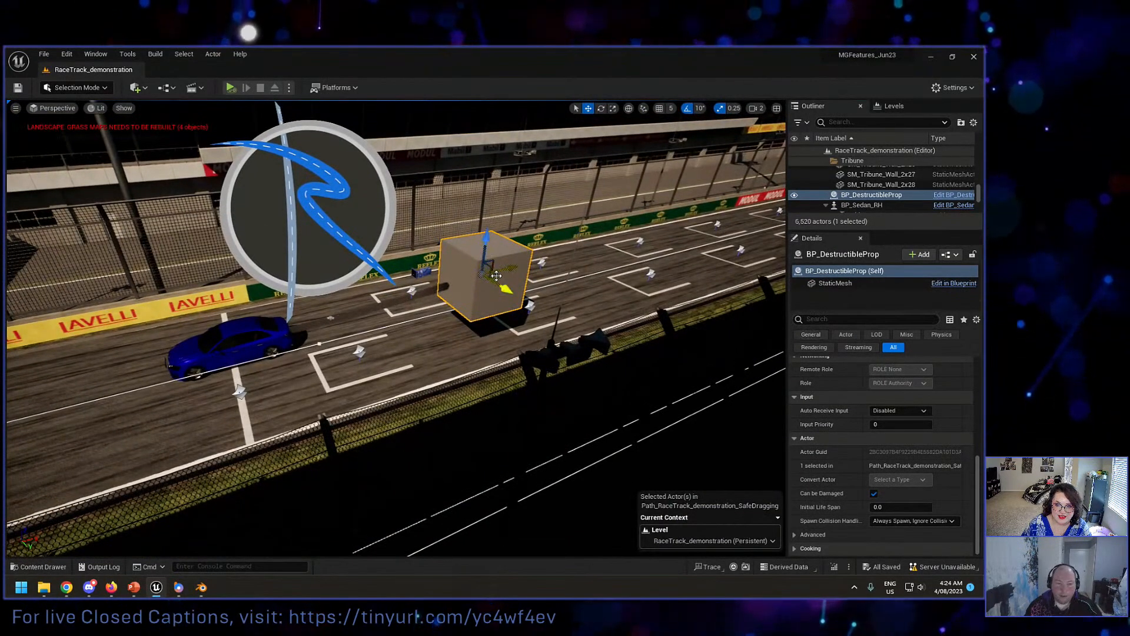
right_drag(466, 279, 413, 268)
key(w)
scroll(447, 282, down, 2)
click(471, 232)
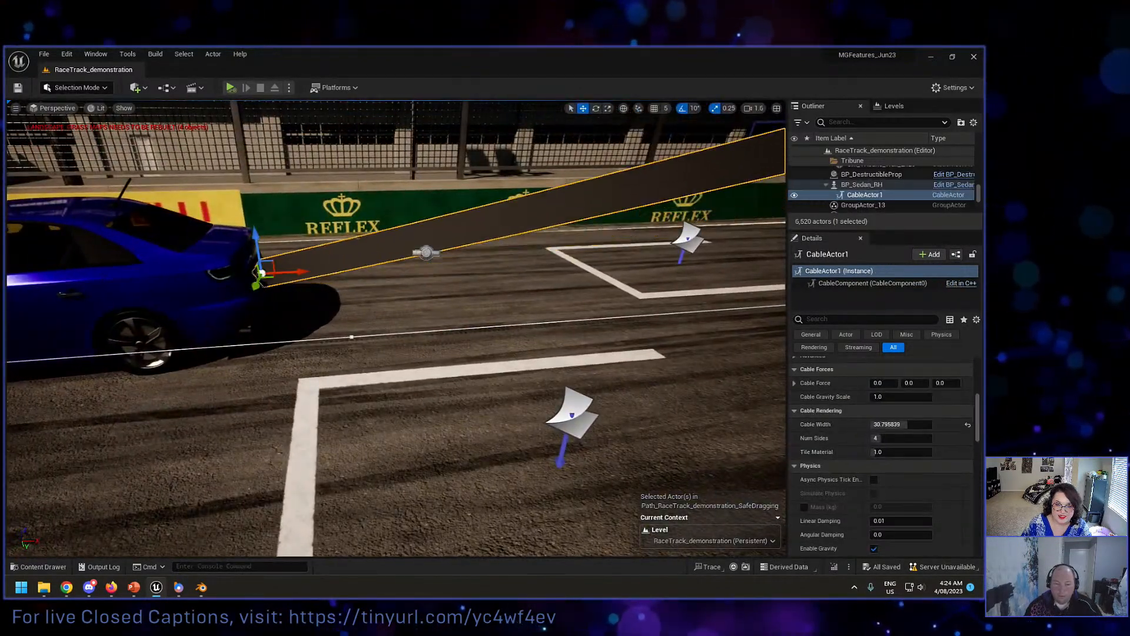
Step: Select the physics constraint between the sedan and the box and inspect its constraint actors and linear limits
click(426, 252)
key(s)
right_drag(430, 256, 433, 269)
scroll(901, 428, up, 10)
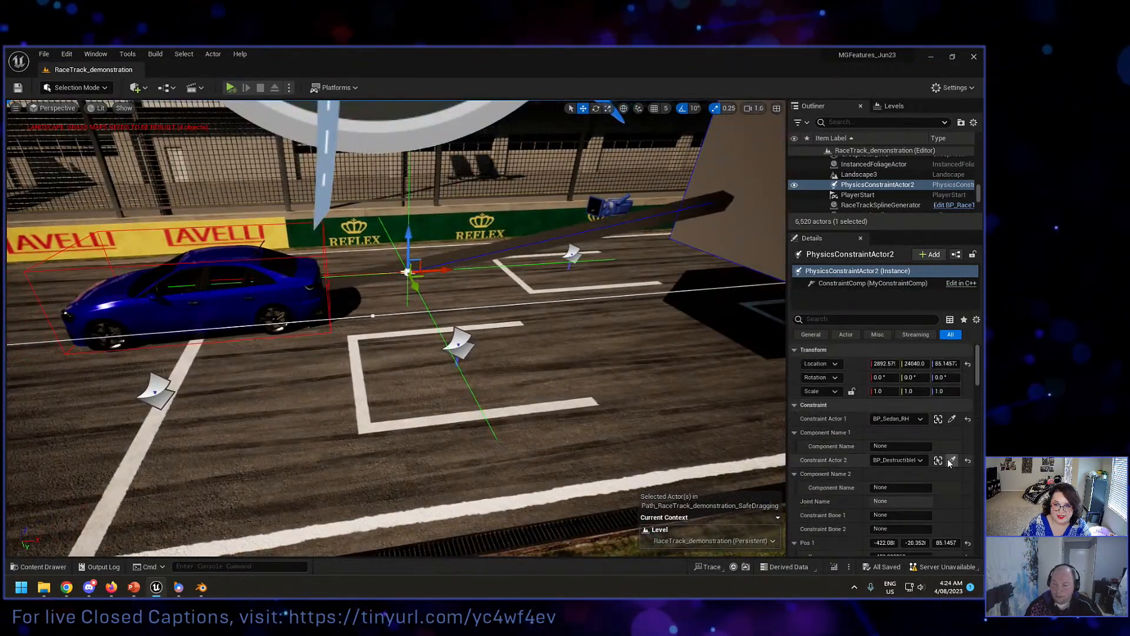
scroll(880, 468, down, 5)
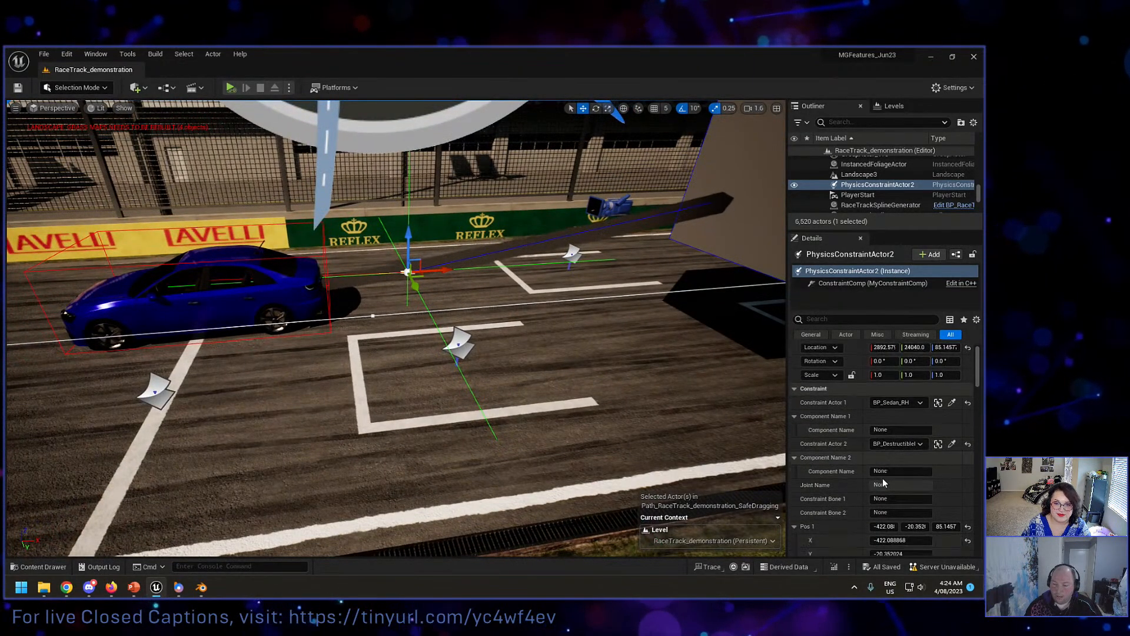
scroll(880, 471, down, 10)
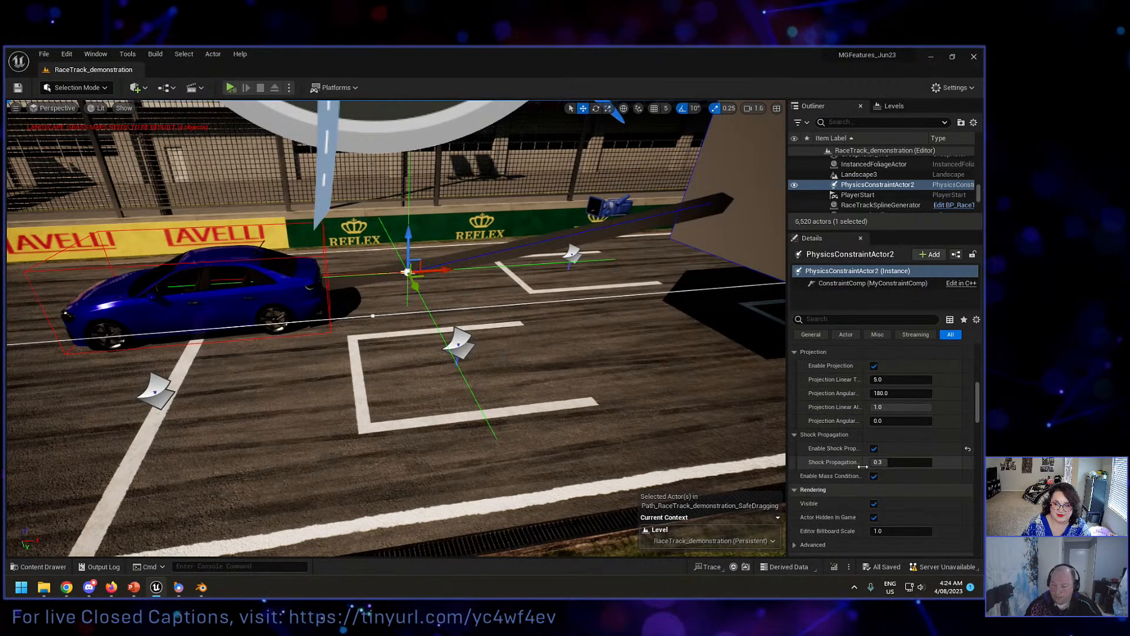
scroll(845, 463, down, 3)
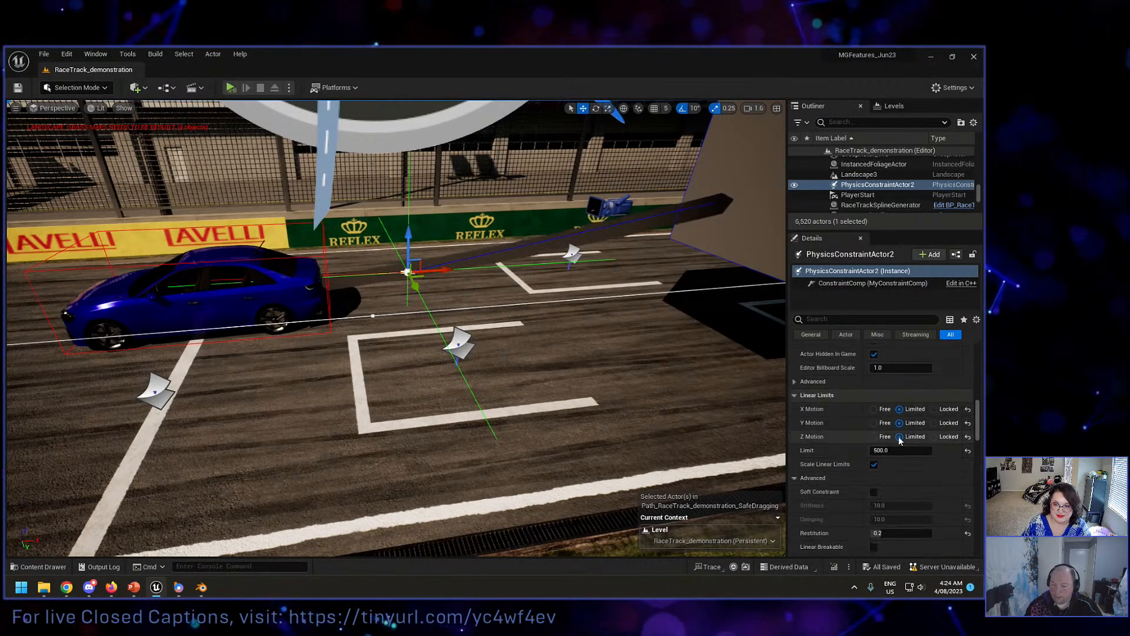
Step: Move along the straight to the bend and simulate the level with the track facing the approaching sedan
right_drag(665, 406, 709, 387)
key(s)
key(a)
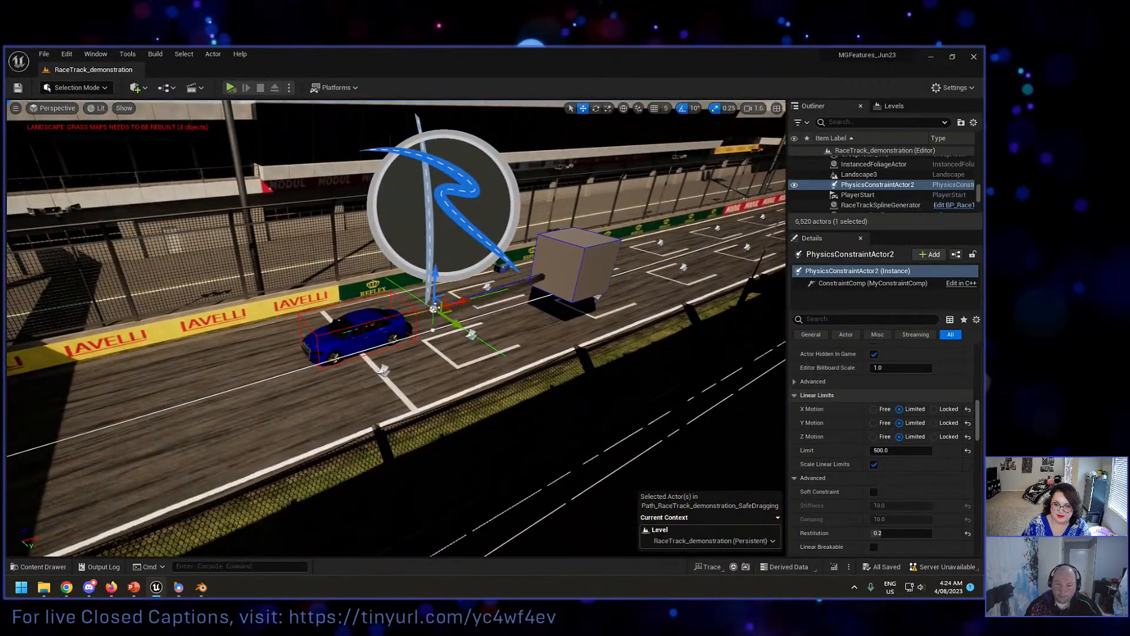
right_drag(513, 327, 780, 325)
key(w)
key(w)
key(w)
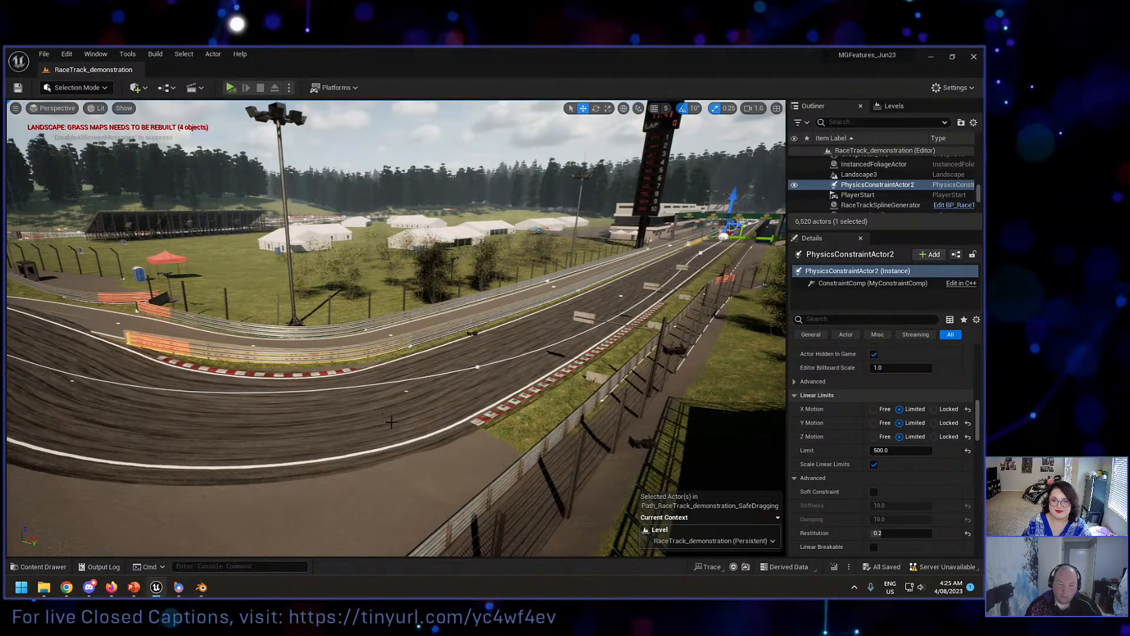
click(473, 454)
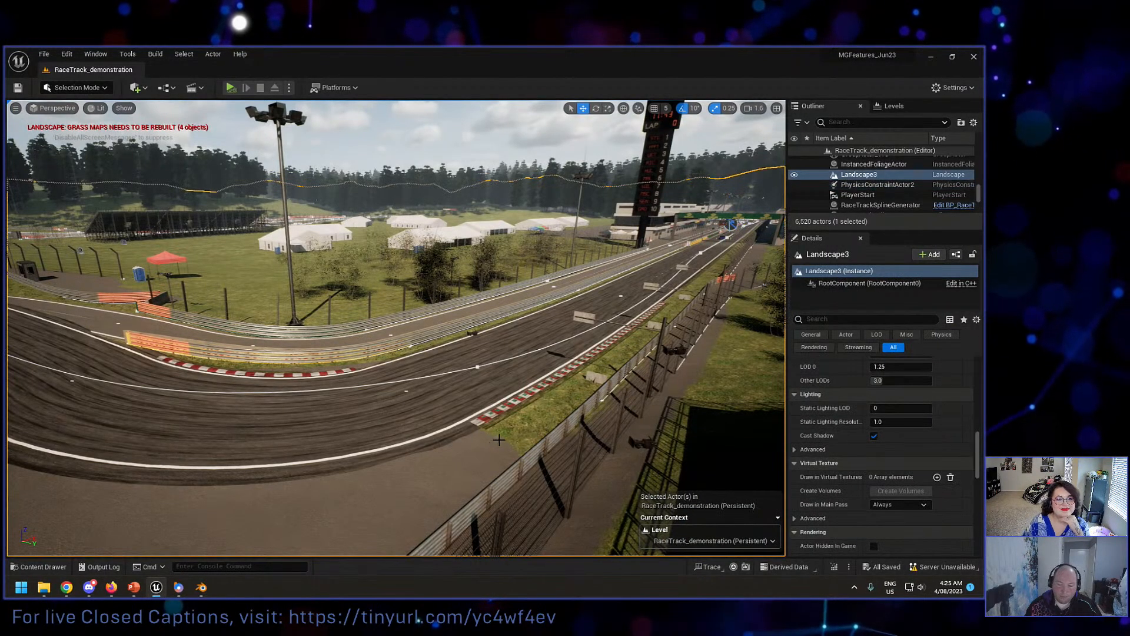
click(402, 141)
right_drag(401, 139, 379, 141)
click(232, 88)
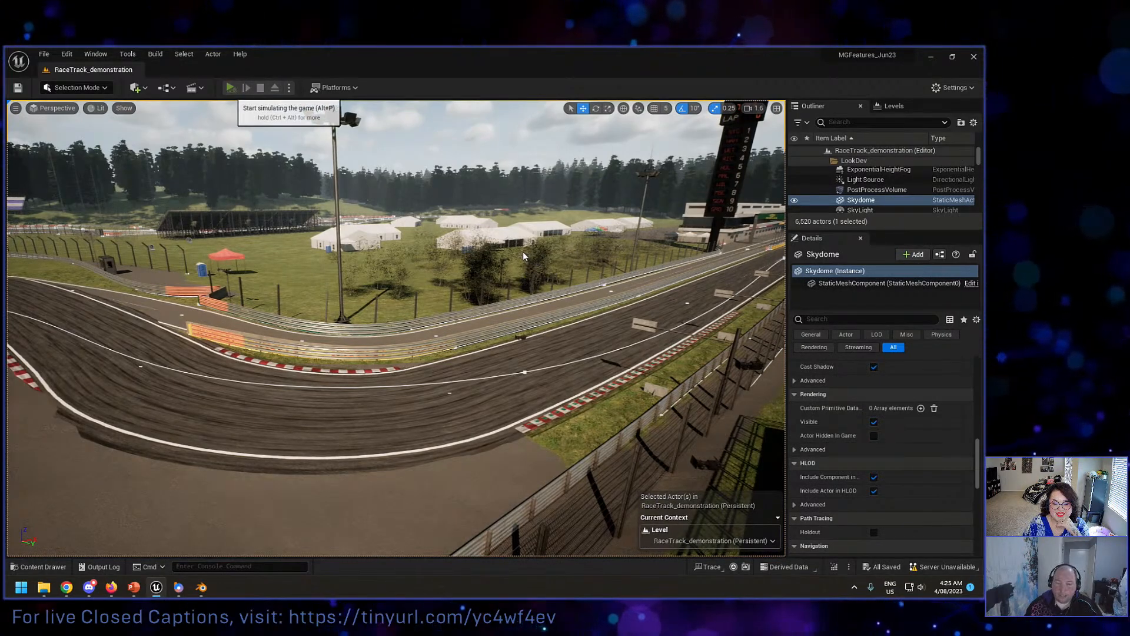
click(485, 137)
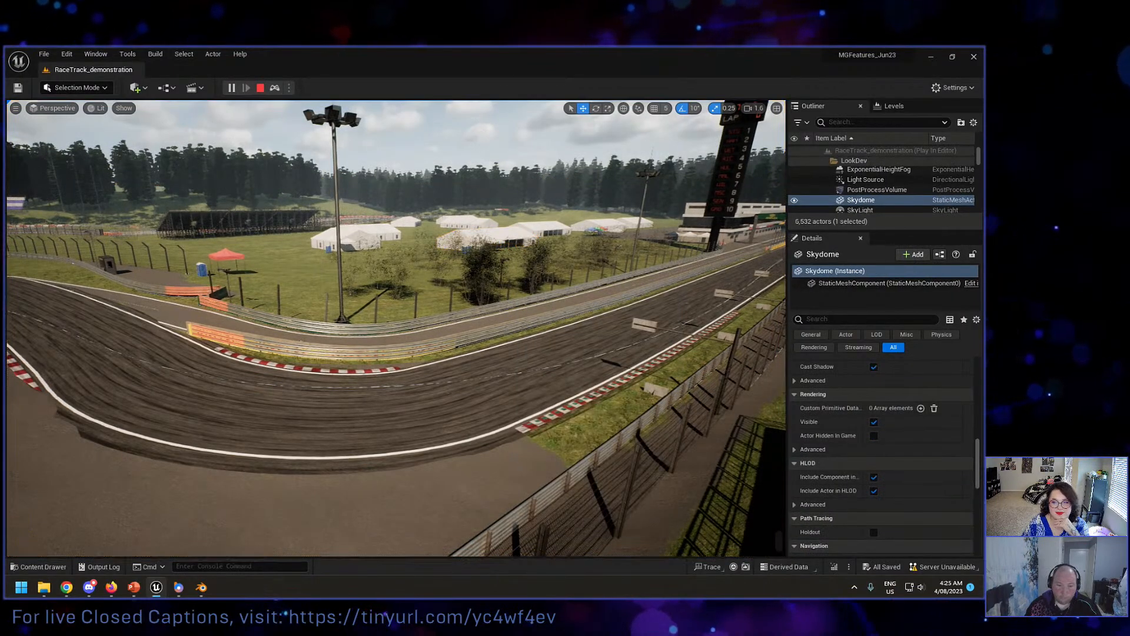
right_drag(485, 137, 535, 147)
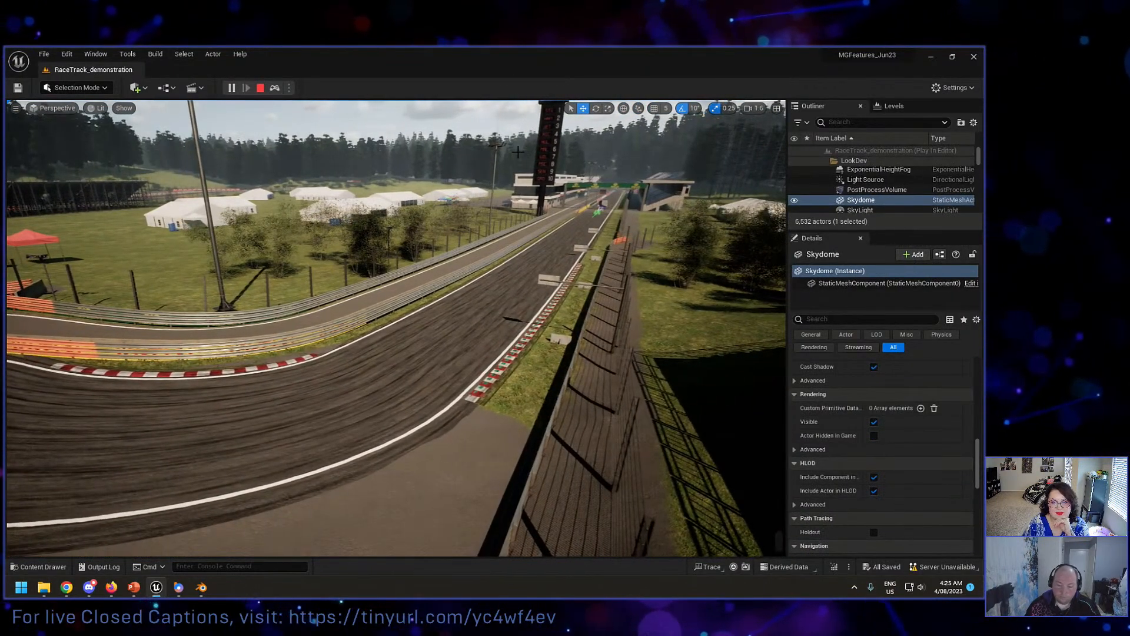
Step: Rerun the rh.showdebug console command and follow the sedan as it drags the box around the race track
key(grave)
key(Up)
key(Return)
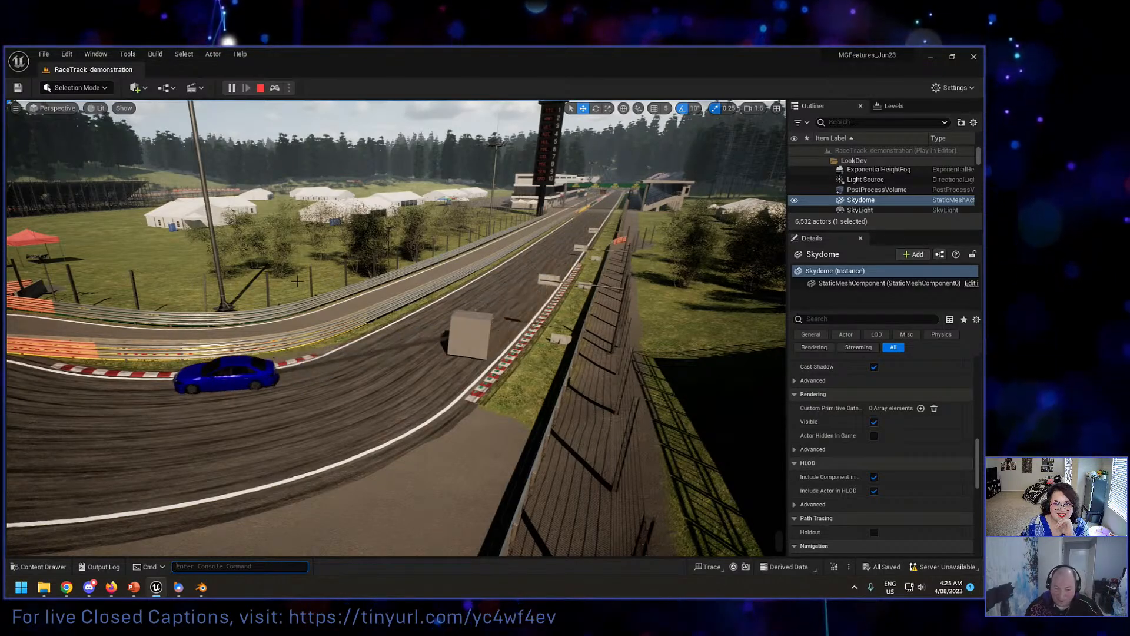
click(274, 285)
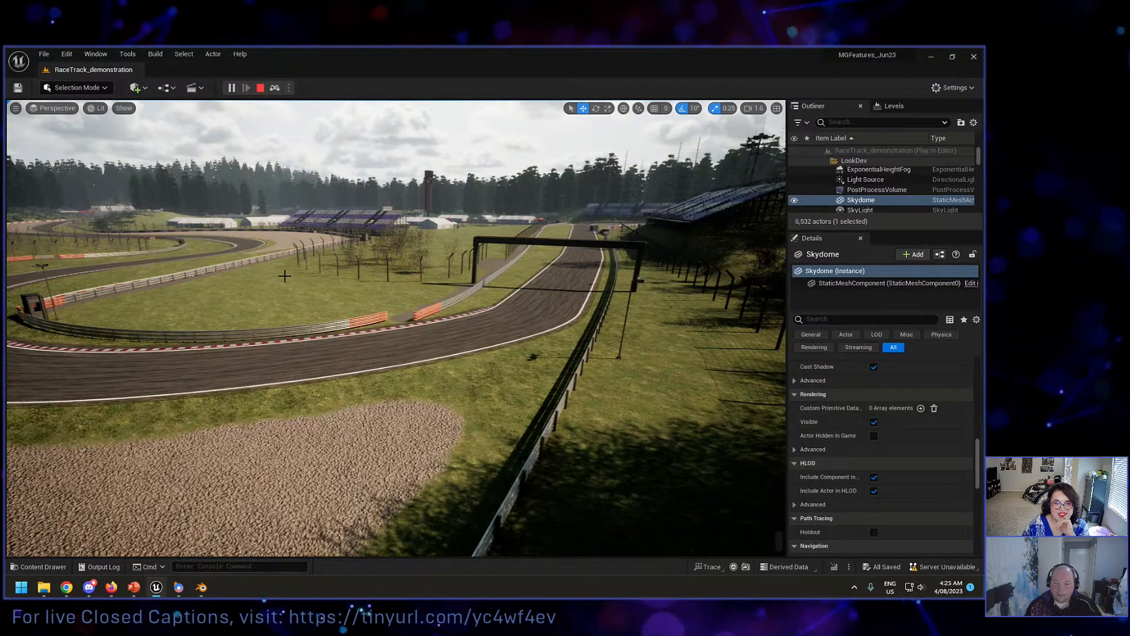
Step: Restart the level simulation at the bend, watch the track from above, and stop the simulation
key(Escape)
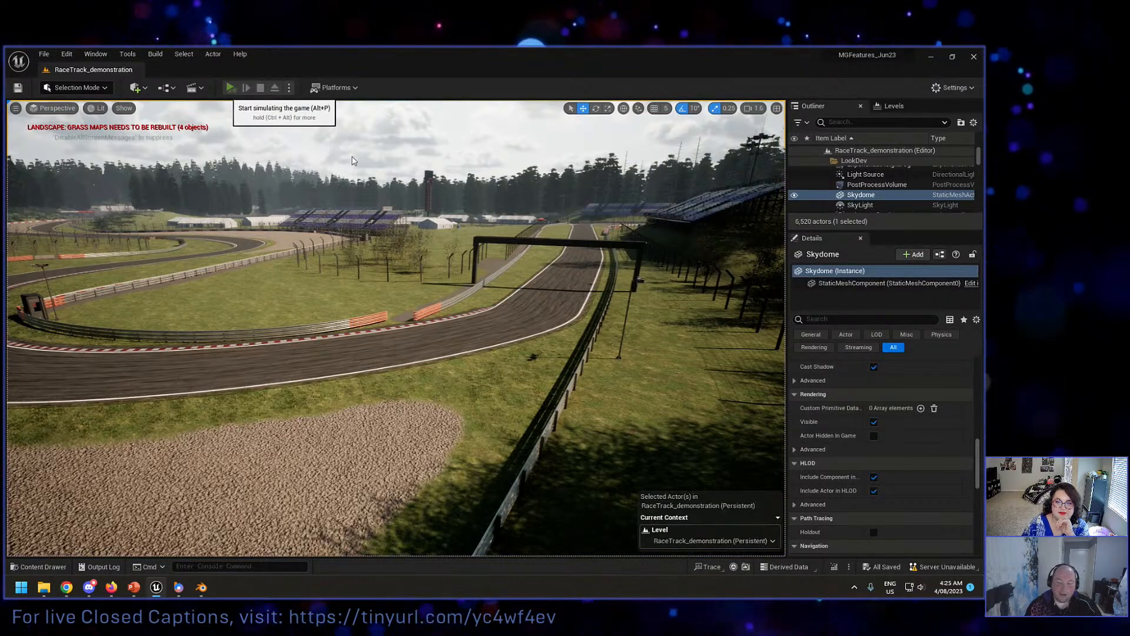
key(alt+p)
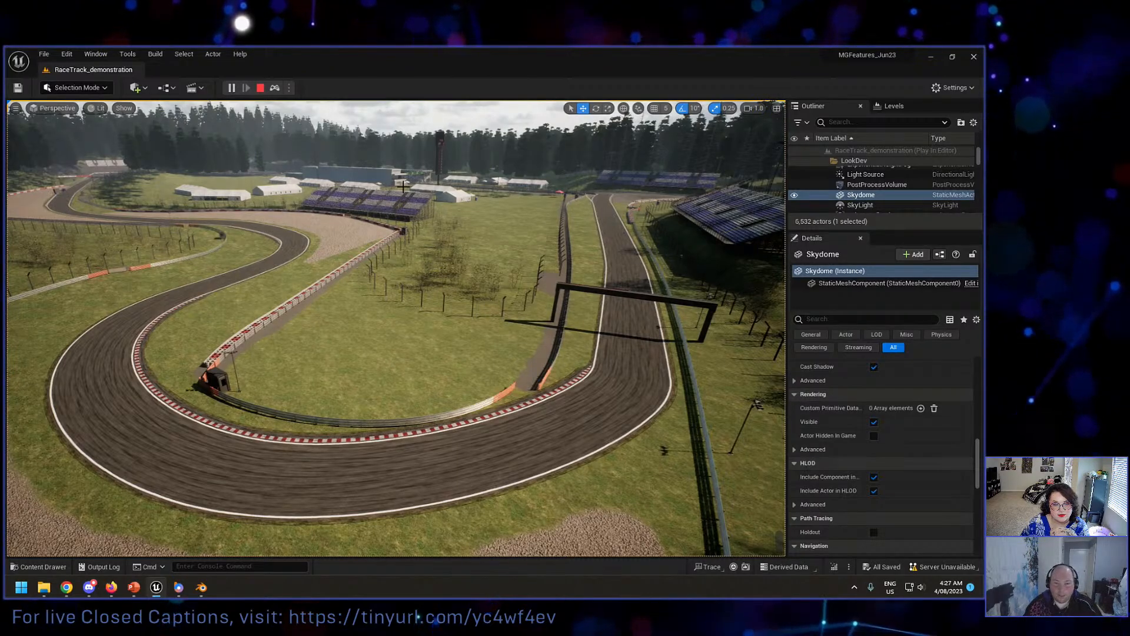
click(261, 88)
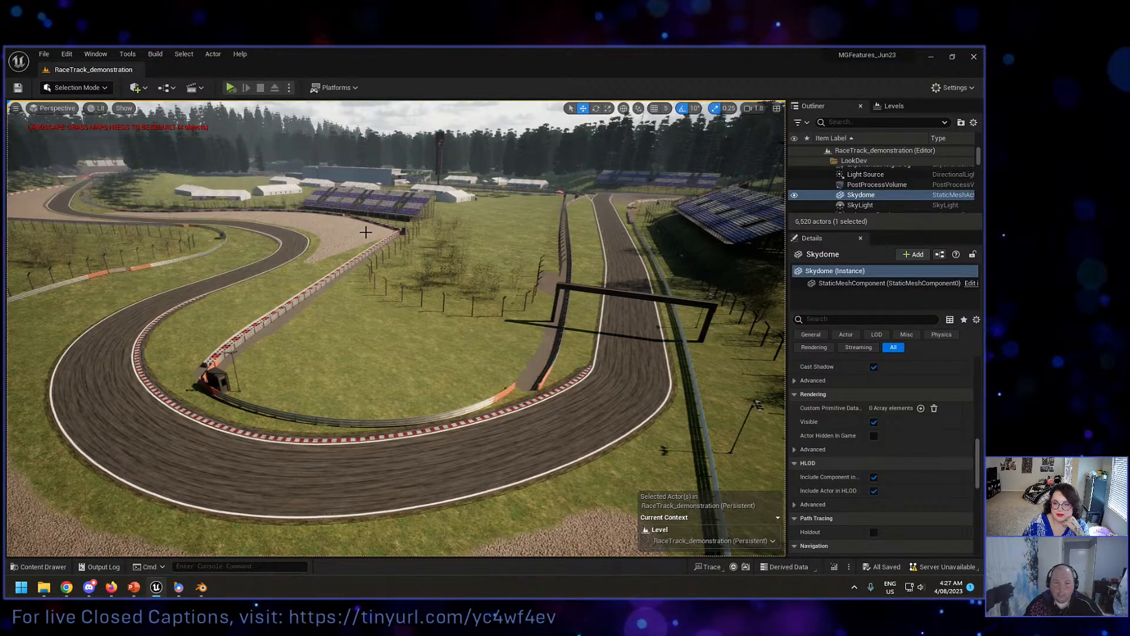
Step: Move past the bend to the grandstand corner facing the next straight, simulate the level from there, and stop the simulation
right_drag(366, 233, 392, 237)
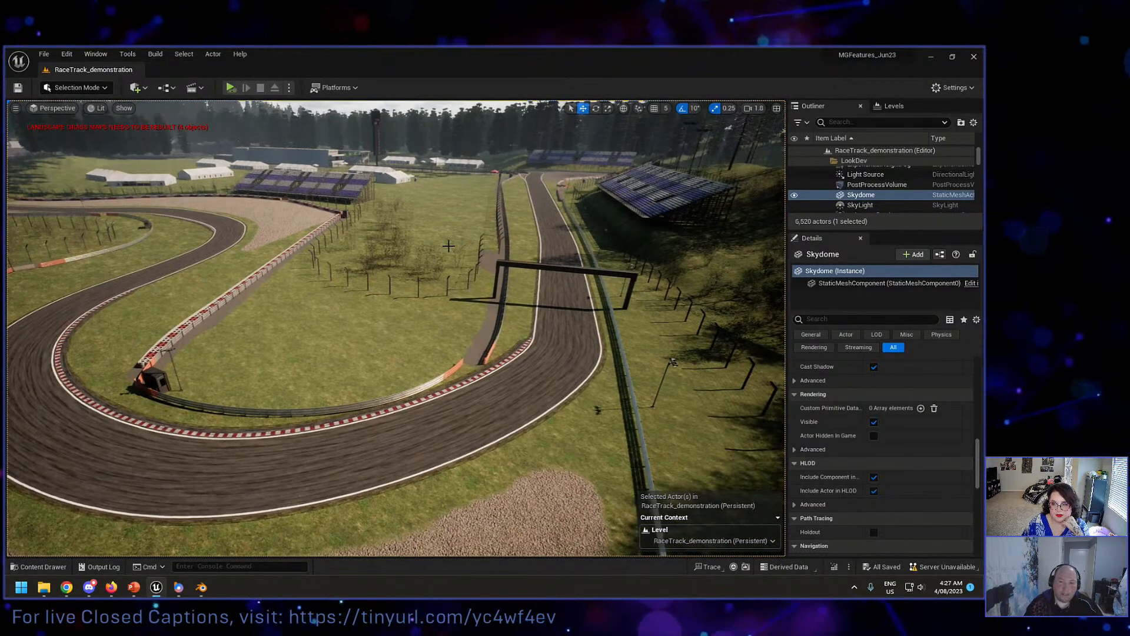
key(d)
right_drag(459, 253, 434, 243)
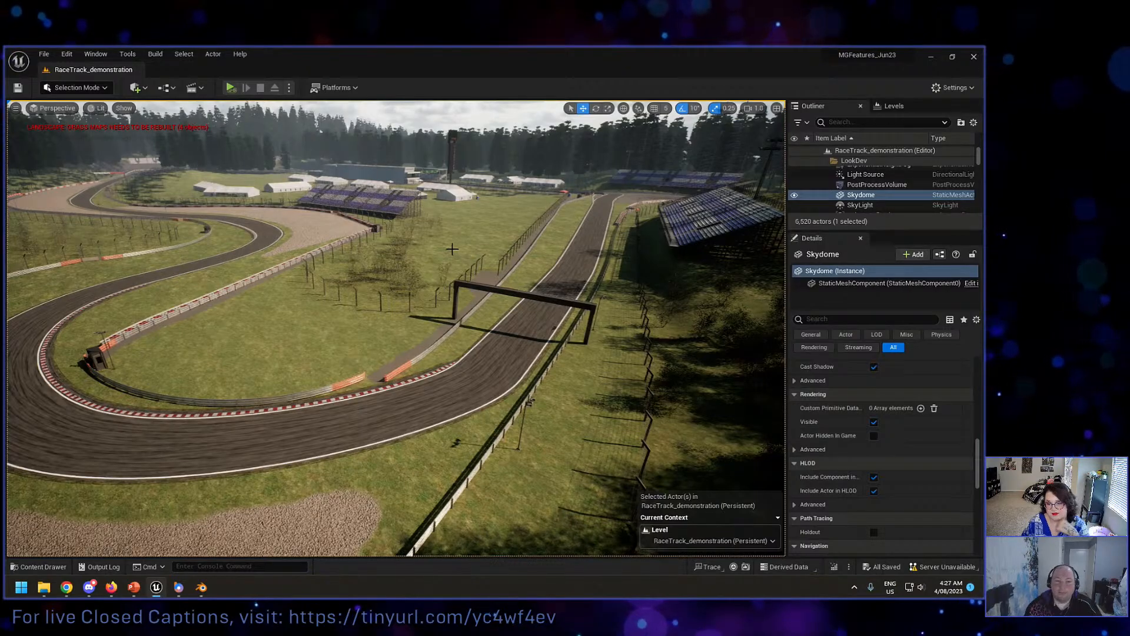
right_drag(455, 249, 538, 209)
key(w)
right_drag(366, 224, 296, 250)
key(w)
key(d)
right_drag(404, 314, 376, 321)
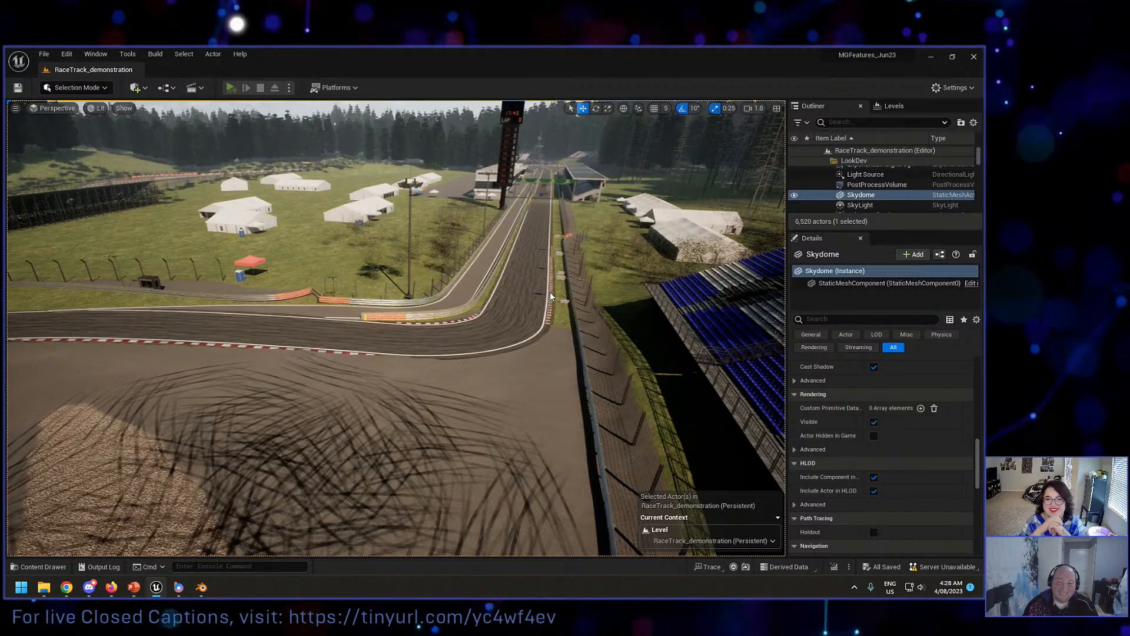
key(alt+p)
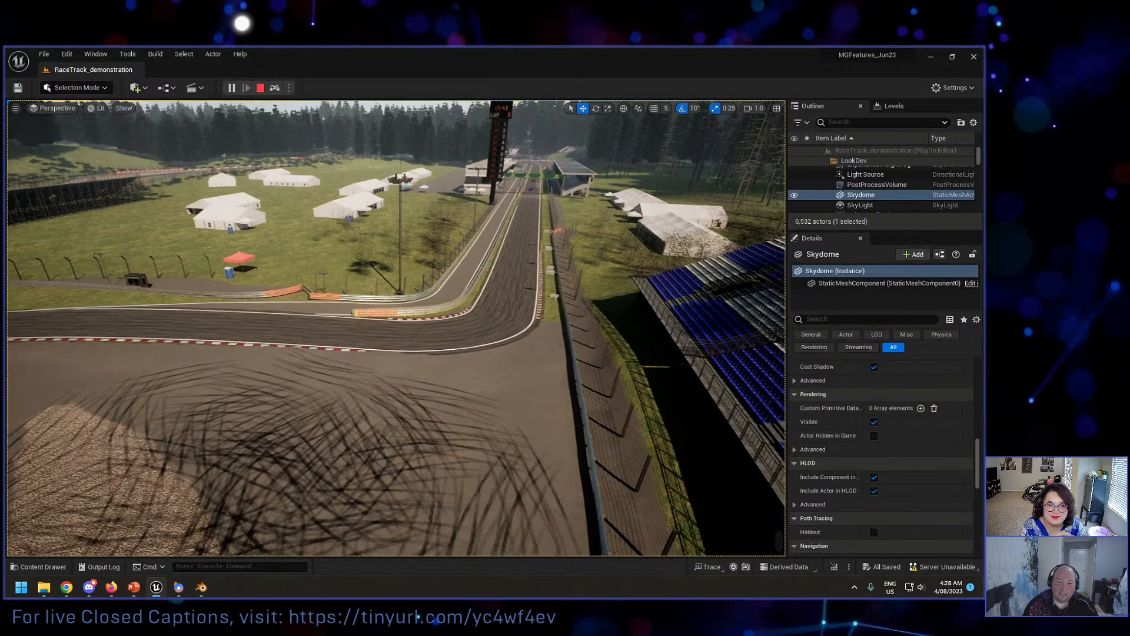
key(w)
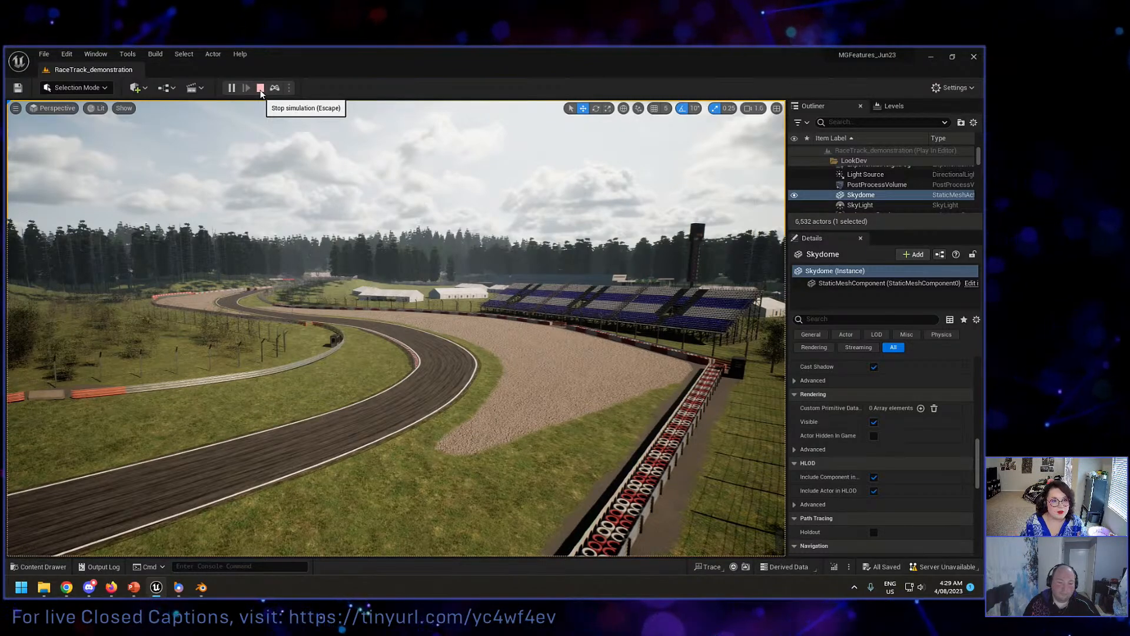
click(261, 94)
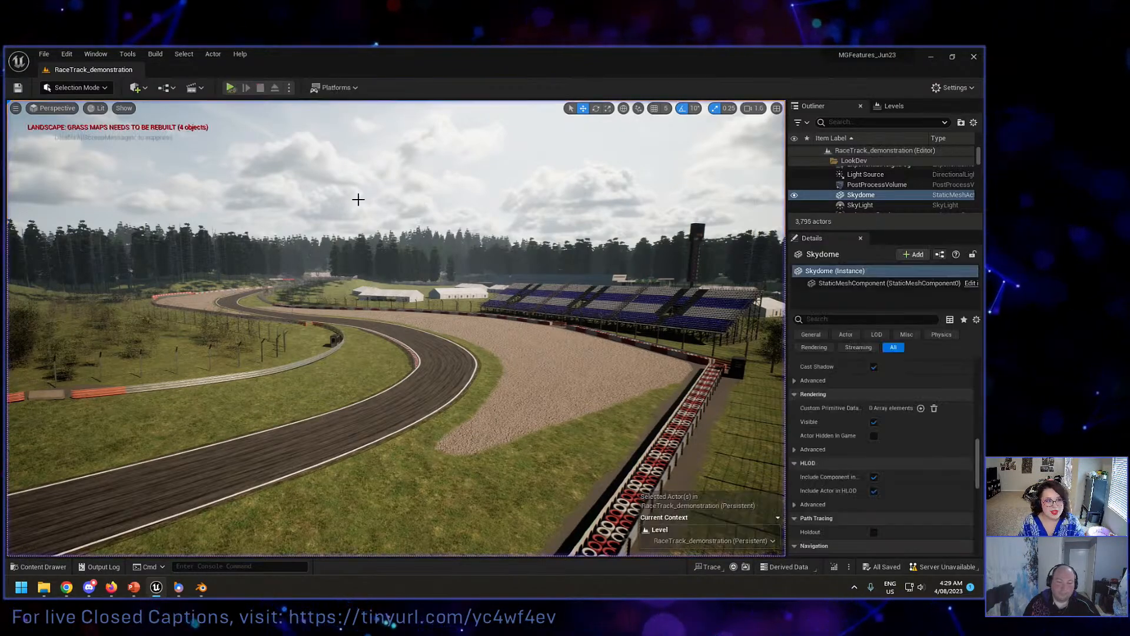
right_drag(358, 200, 396, 259)
key(s)
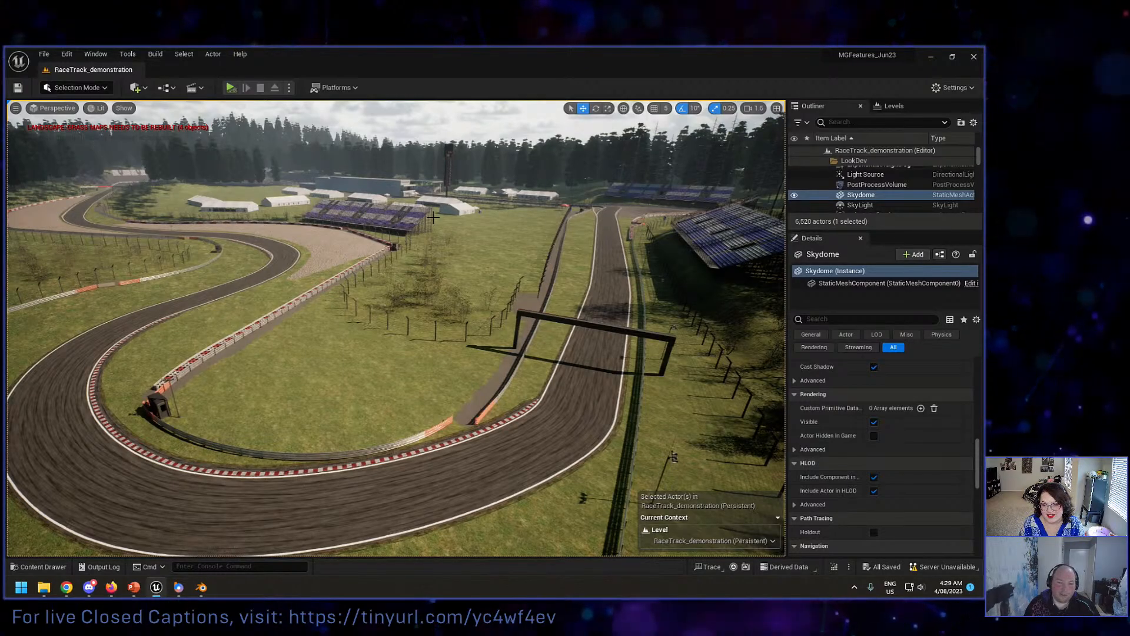
mouse_move(473, 233)
right_down()
mouse_move(541, 233)
mouse_move(554, 202)
mouse_move(485, 238)
right_up()
key(w)
Step: Review the Physics framerate and solver options in the project settings, filter all settings by "asy", and close the settings
click(67, 55)
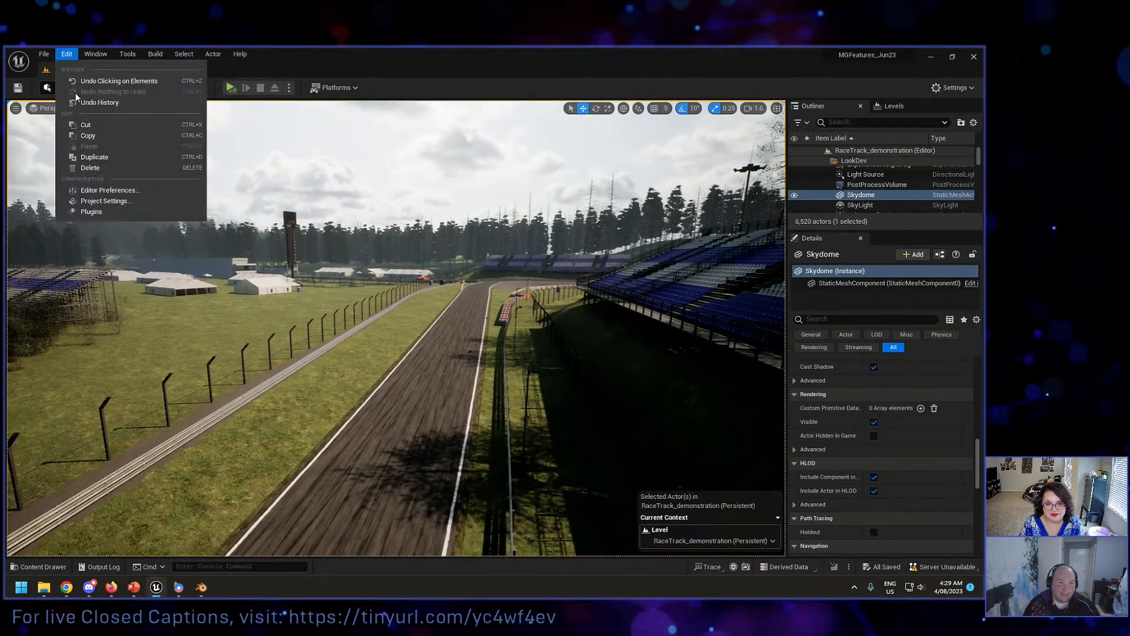
click(102, 202)
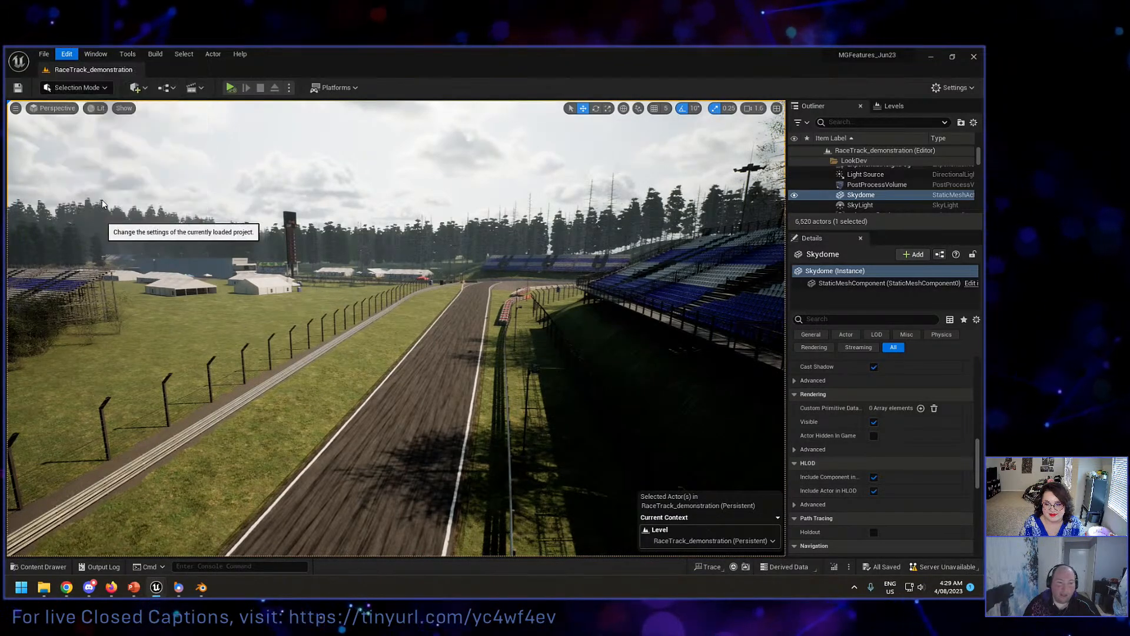
scroll(140, 319, down, 4)
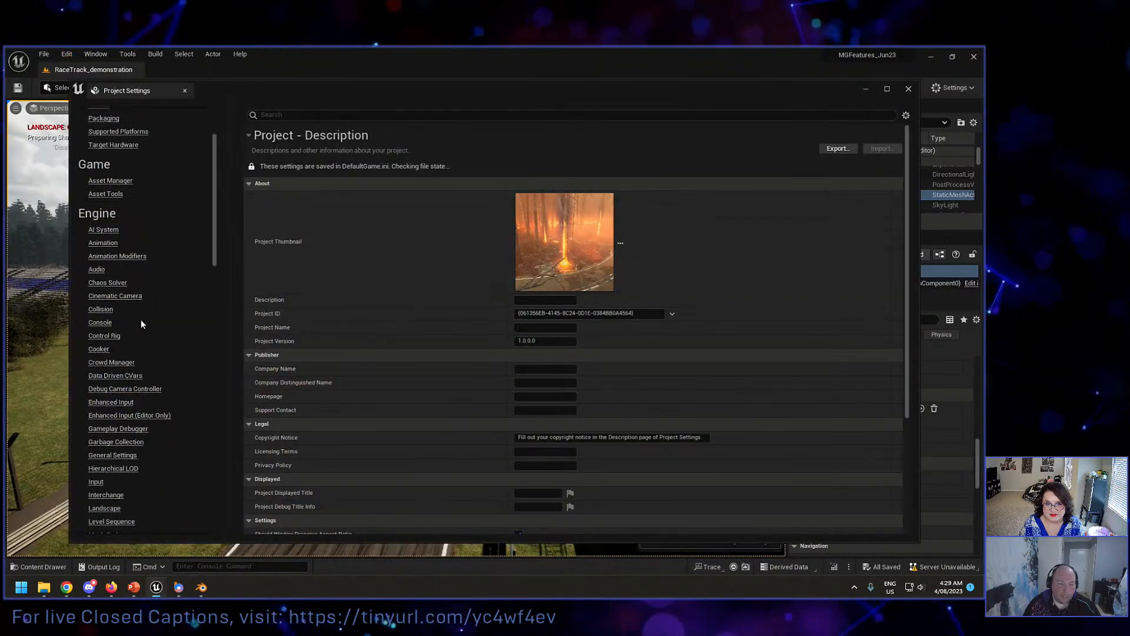
scroll(112, 392, down, 3)
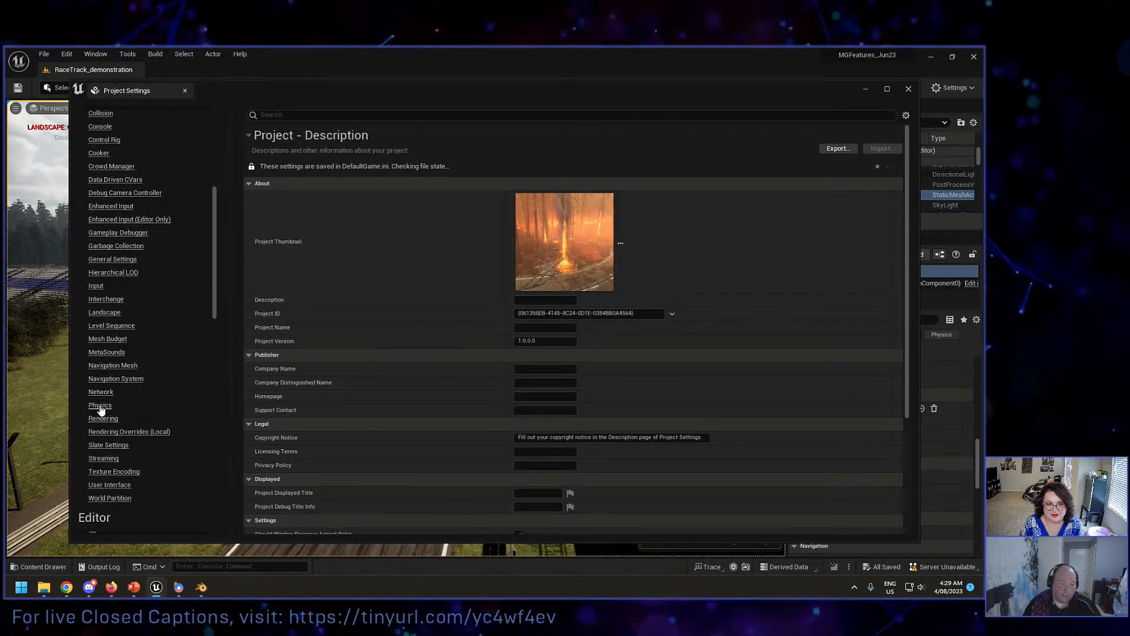
click(100, 406)
scroll(456, 362, down, 10)
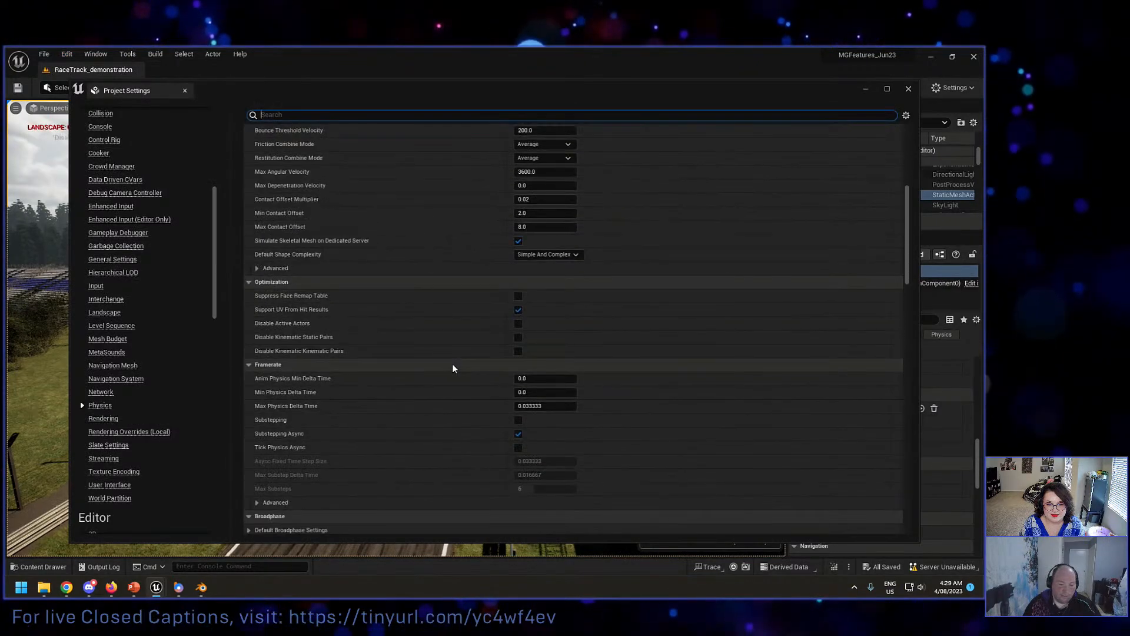
scroll(453, 365, down, 8)
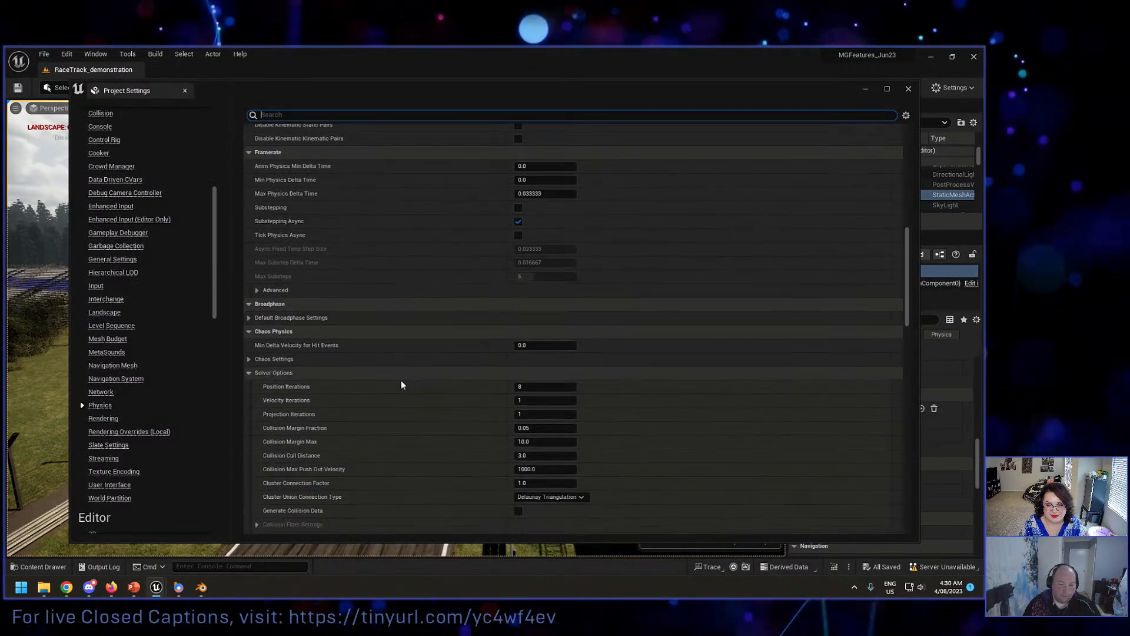
scroll(389, 382, down, 9)
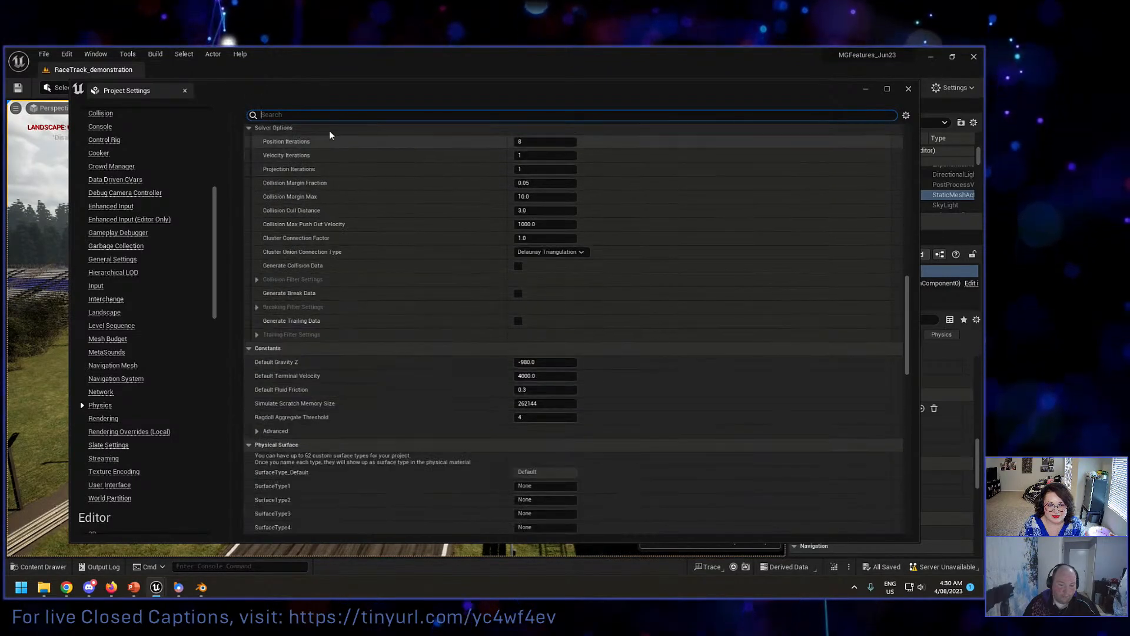
text(y)
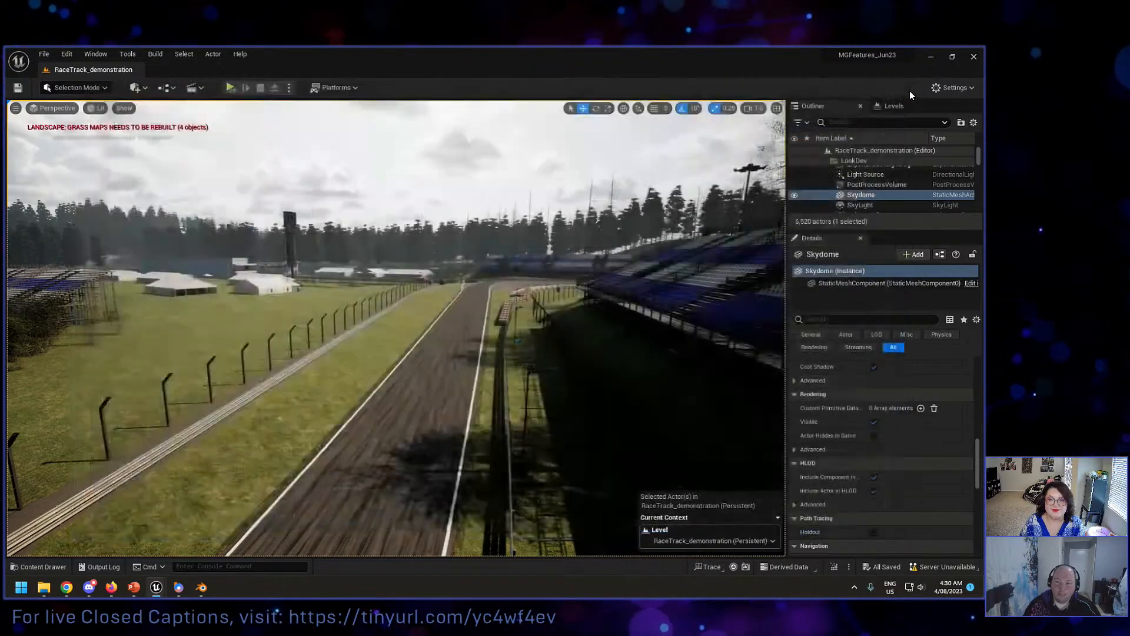
click(909, 89)
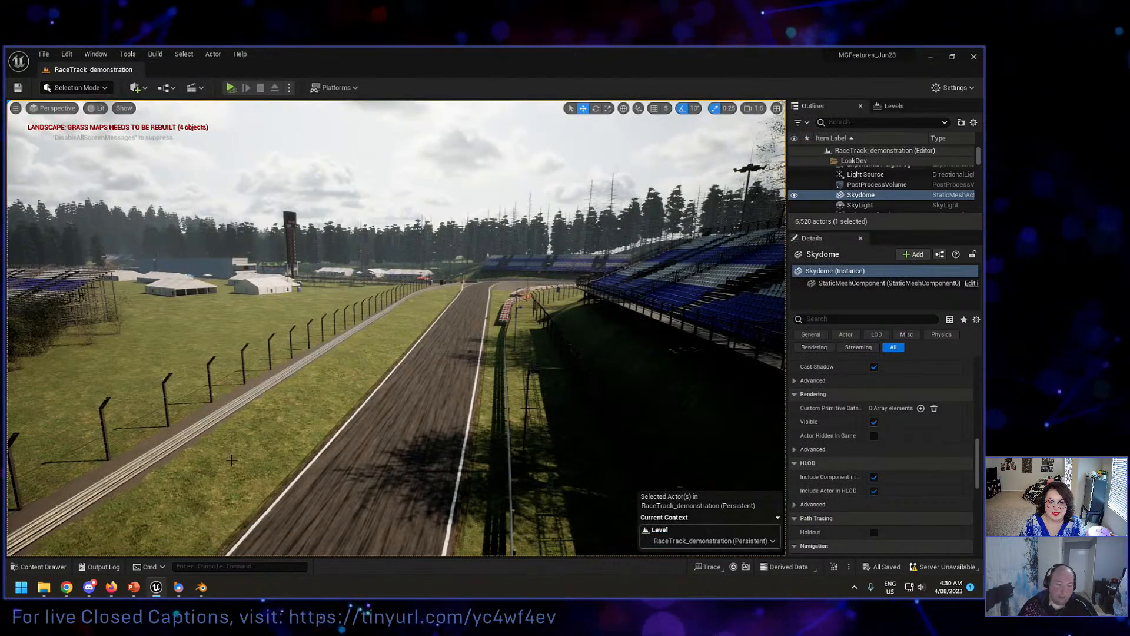
Step: Open the BurnedDeadForestBiome_Example_Inferno level from the MWBurnedDeadForest Maps folder
mouse_move(74, 588)
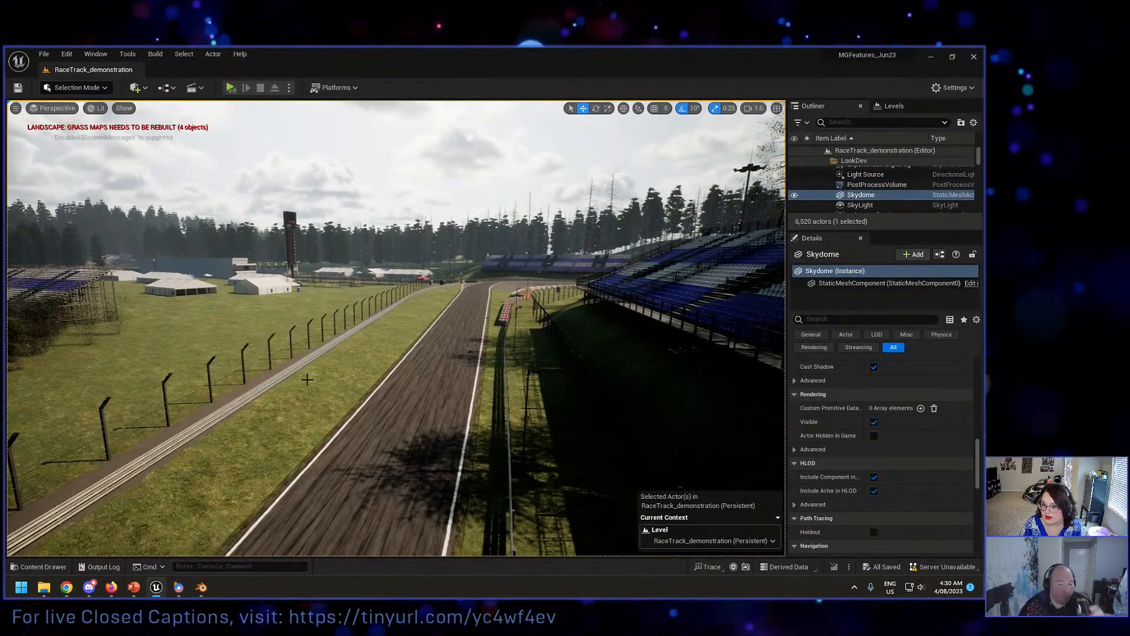
click(55, 566)
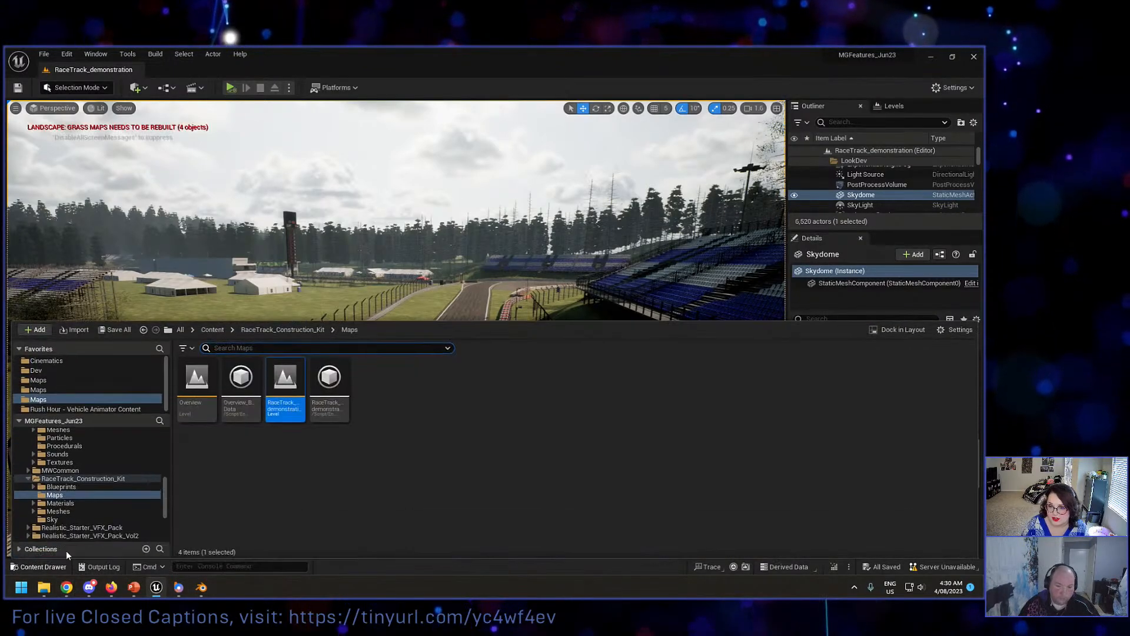
click(82, 389)
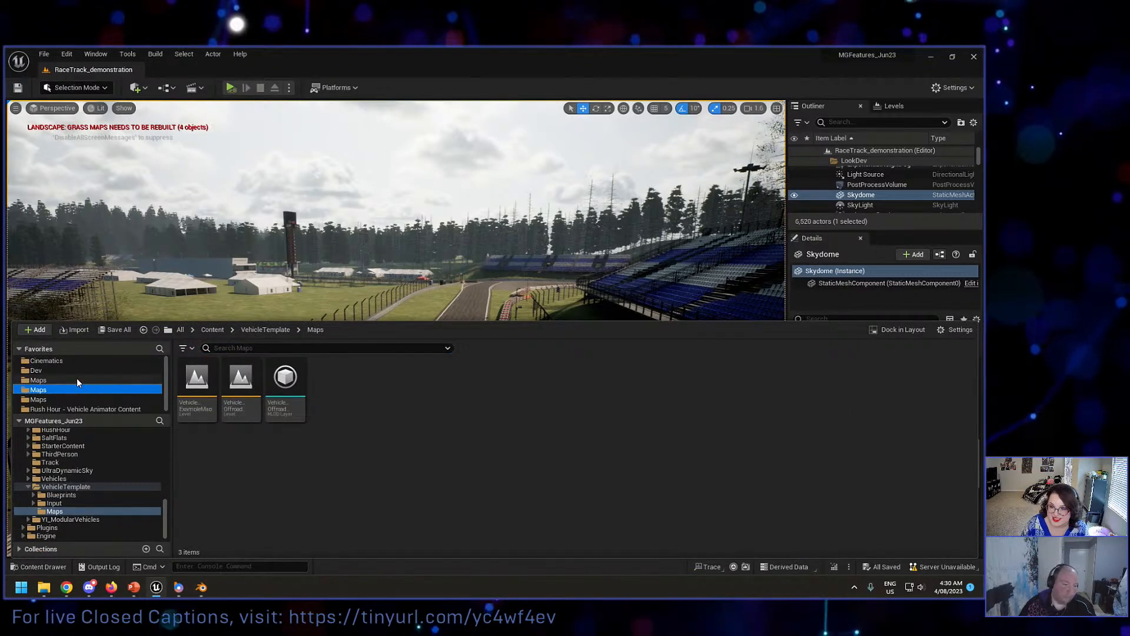
click(64, 379)
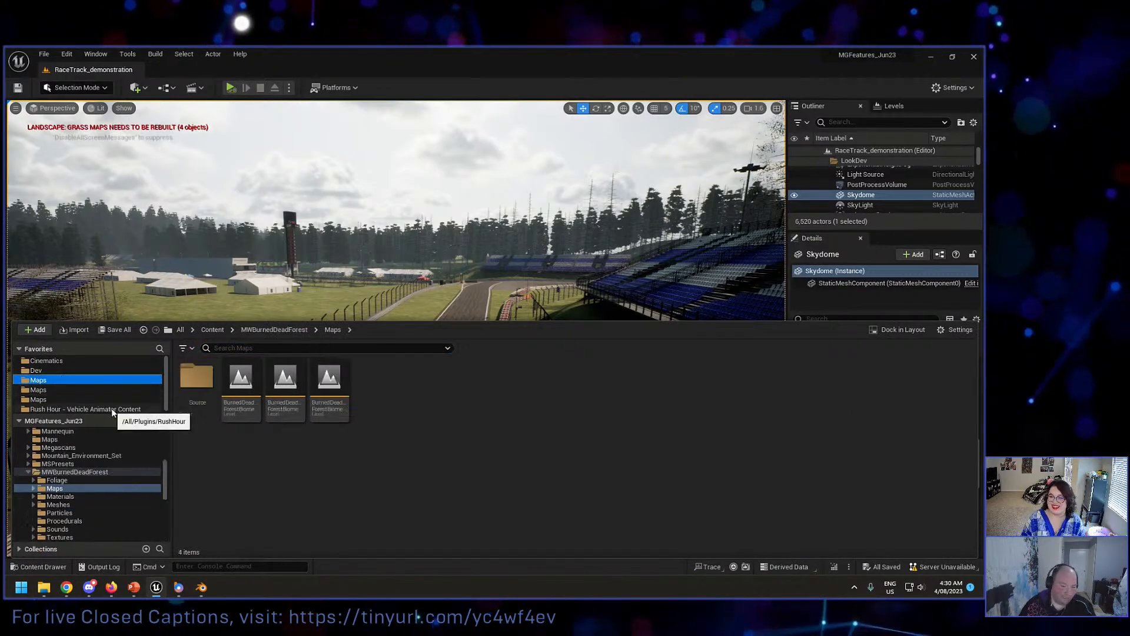
click(288, 391)
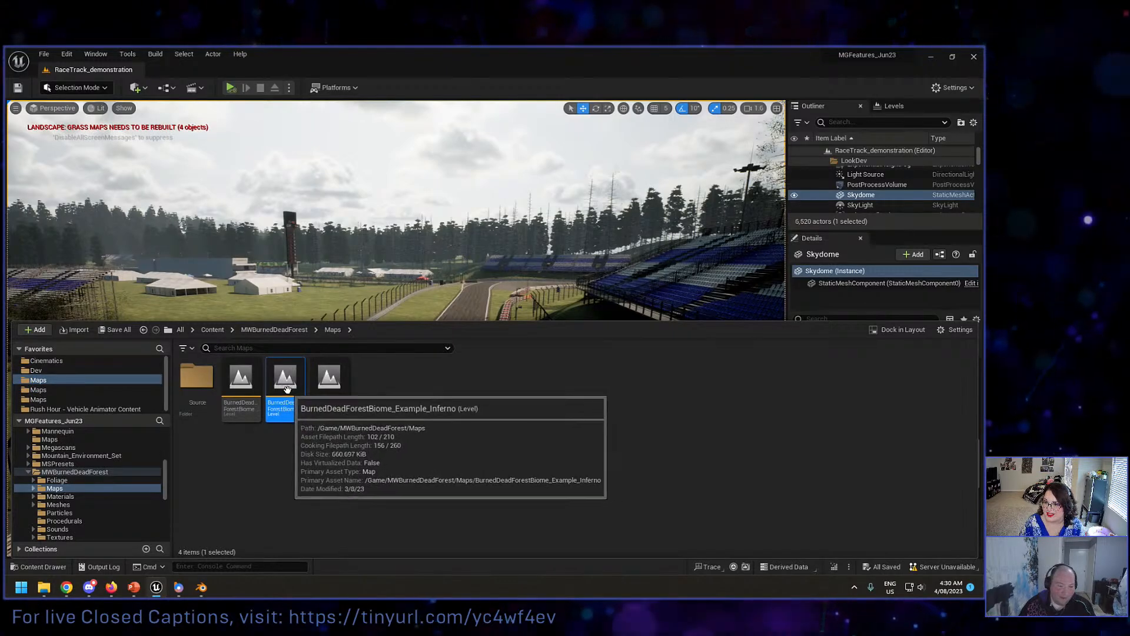
double_click(287, 386)
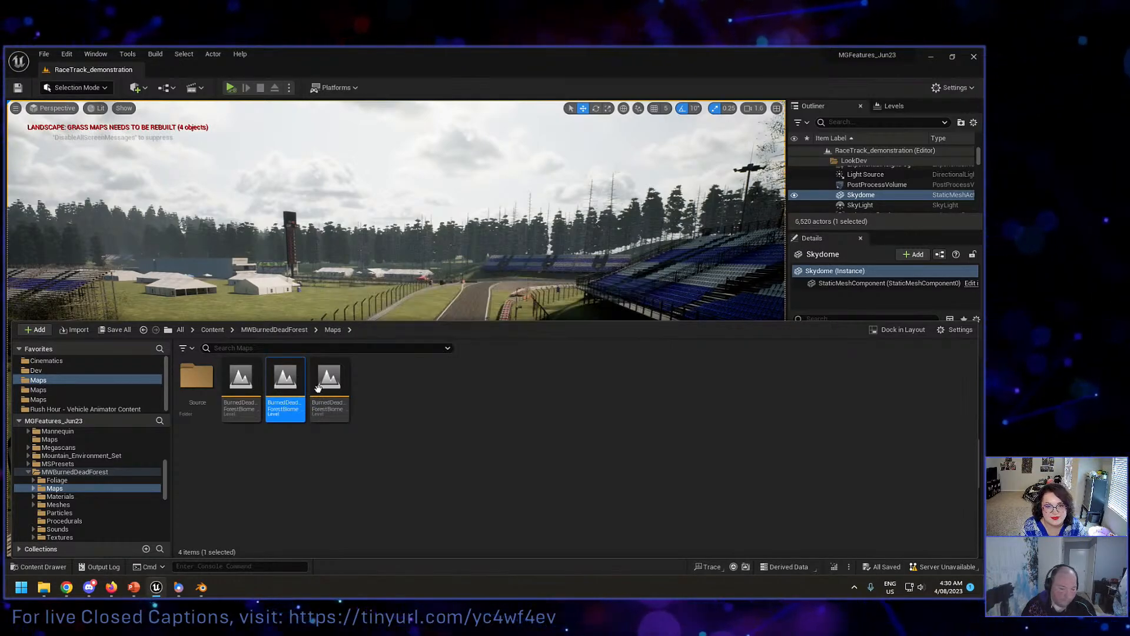
Step: Find the vehicle path markers on the burning forest road and select VehicleAnimationPath3
click(427, 283)
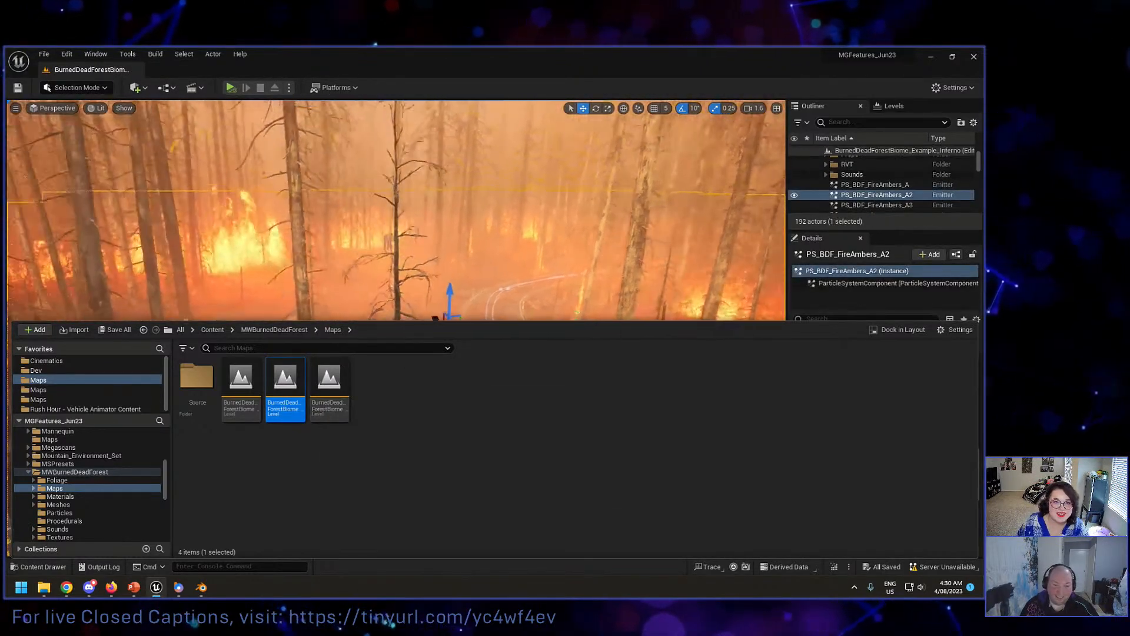
mouse_move(504, 270)
right_down()
mouse_move(479, 288)
mouse_move(389, 291)
right_up()
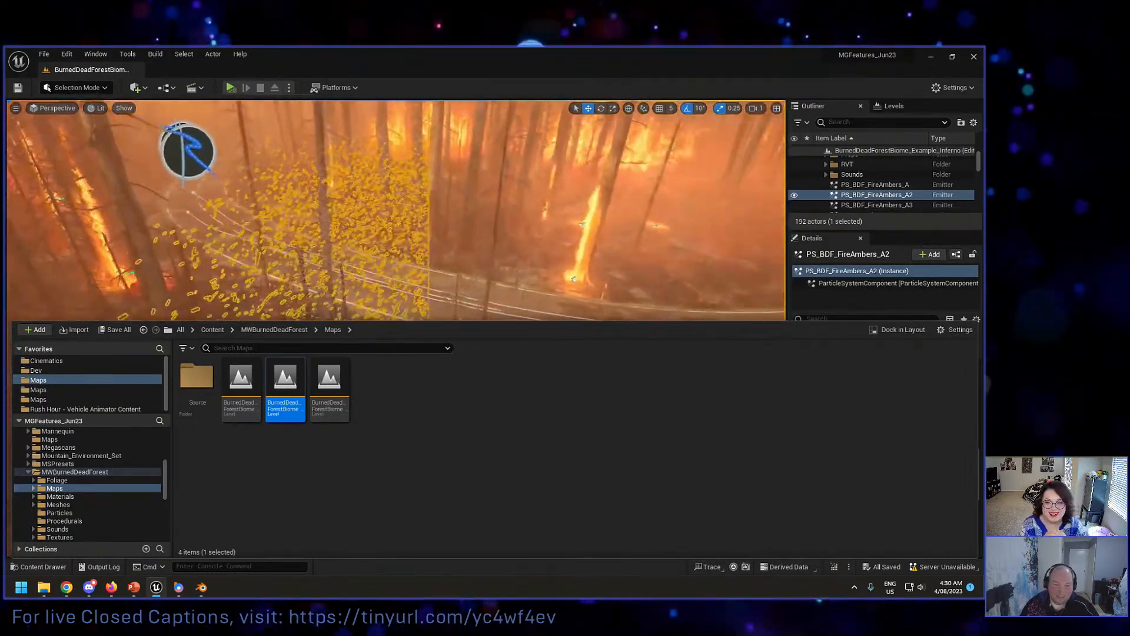
right_drag(388, 236, 371, 167)
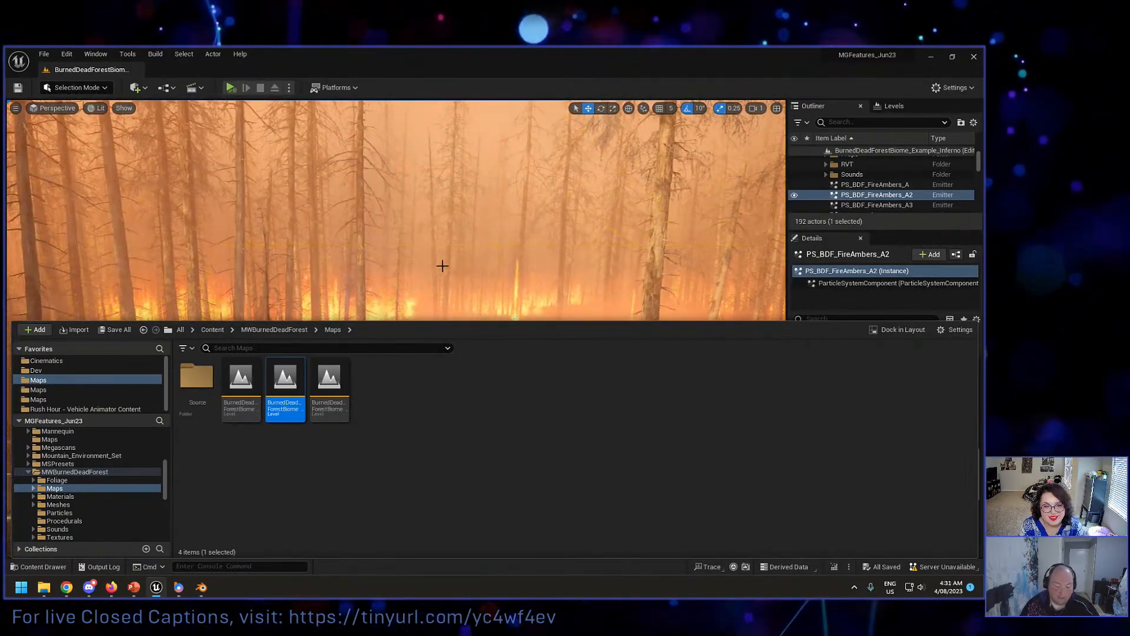
mouse_move(442, 265)
right_down()
mouse_move(377, 295)
mouse_move(365, 288)
mouse_move(459, 281)
mouse_move(382, 271)
mouse_move(403, 224)
right_up()
click(406, 216)
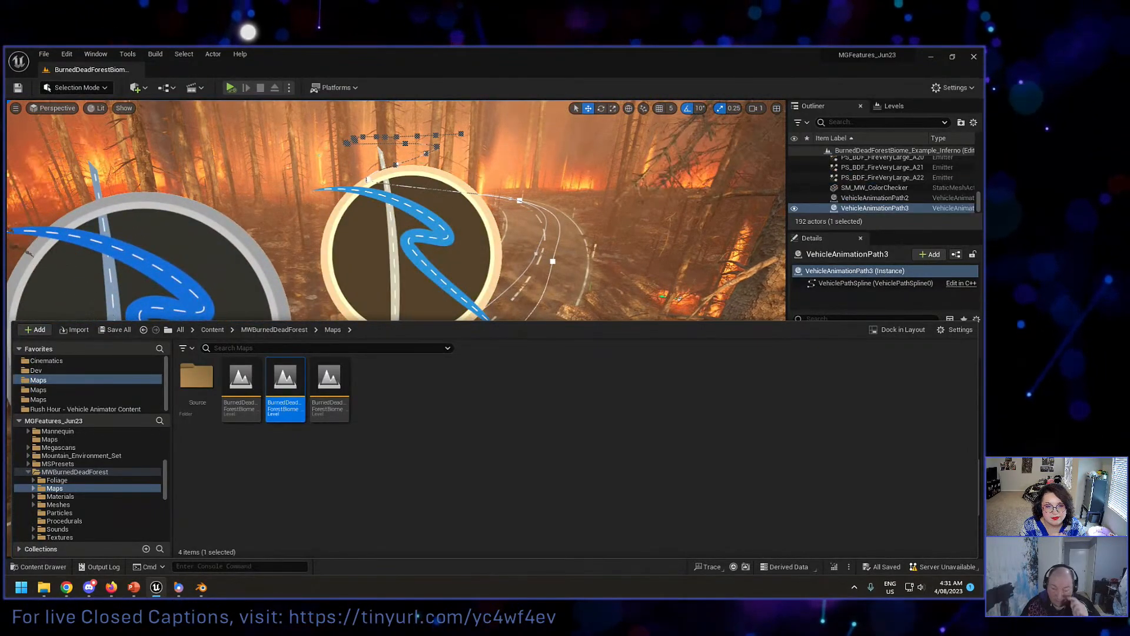
Step: Examine the spline of the selected vehicle path along the road through the burning forest
mouse_move(553, 156)
right_down()
mouse_move(586, 158)
mouse_move(555, 200)
mouse_move(559, 182)
mouse_move(547, 174)
right_up()
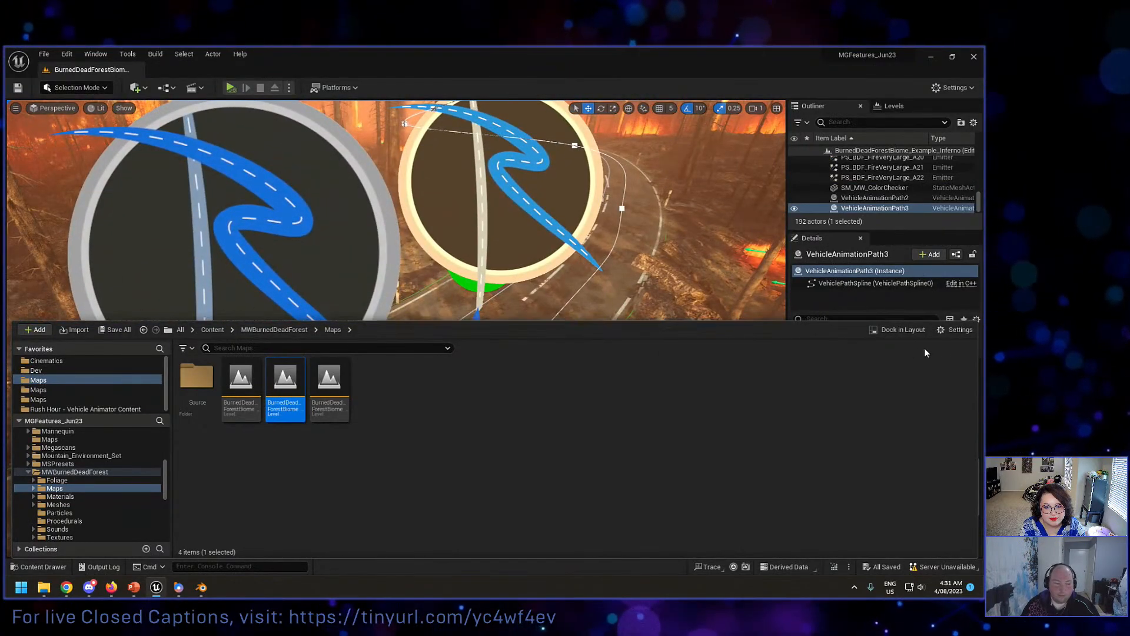
right_drag(666, 280, 692, 270)
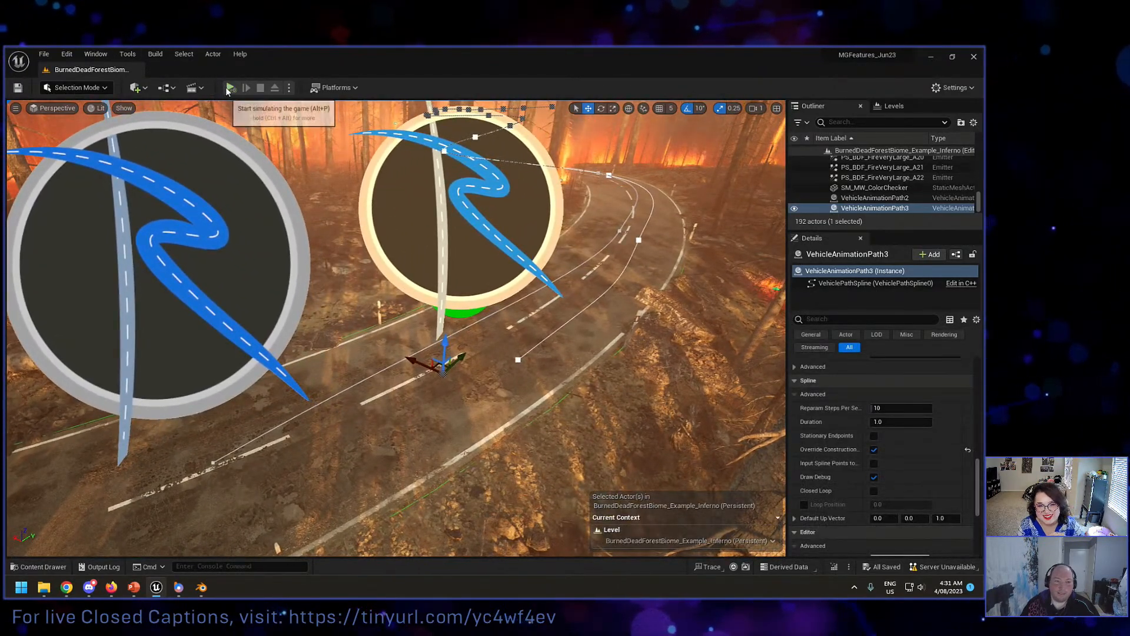
right_drag(474, 247, 379, 212)
key(w)
key(d)
key(w)
key(d)
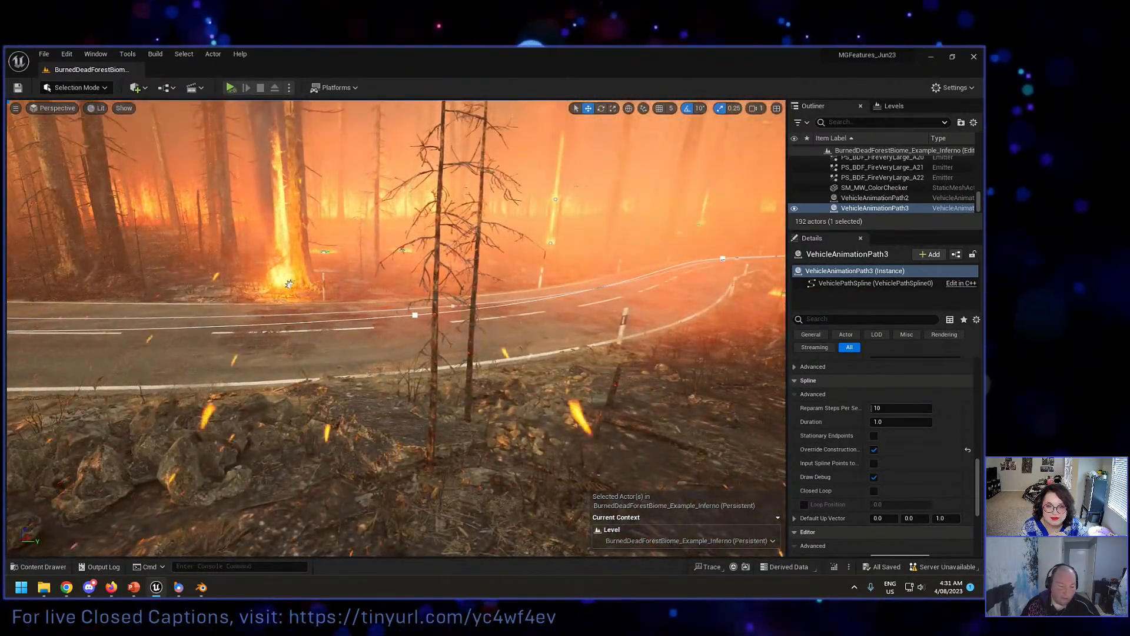
Step: Open the InfernoSupercar01-Long level sequence from the Cinematics folder
click(56, 567)
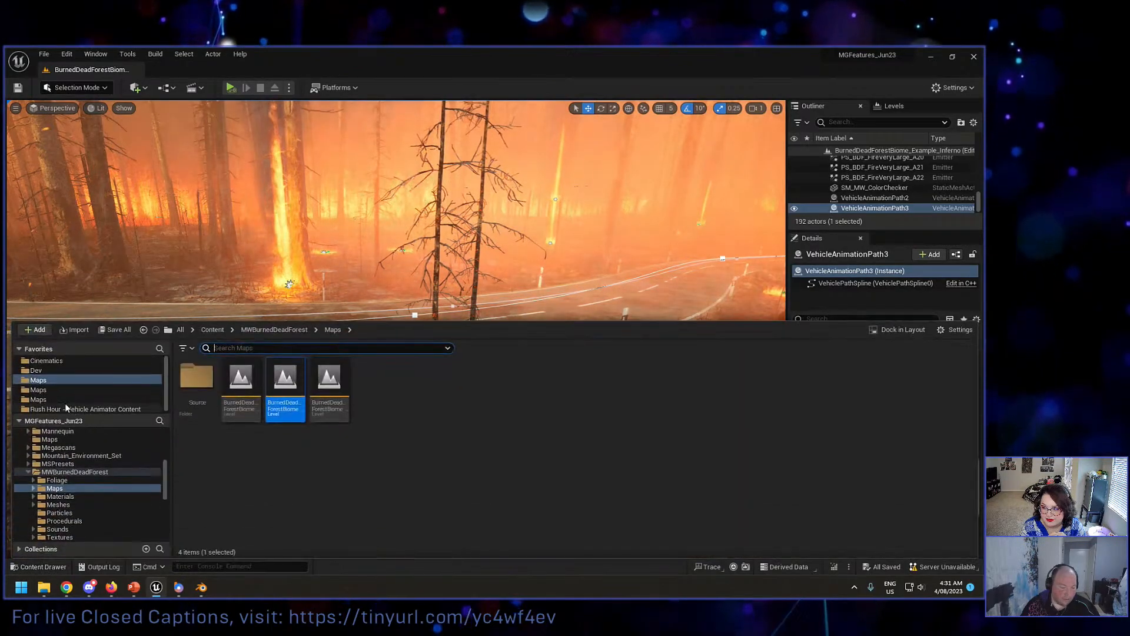
click(47, 361)
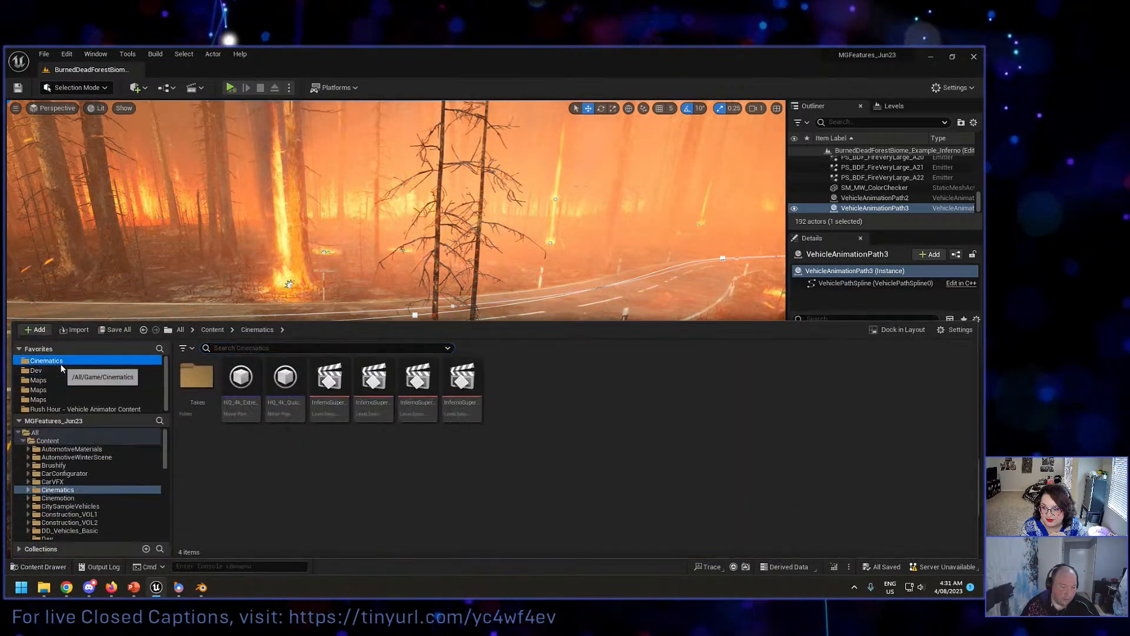
click(464, 406)
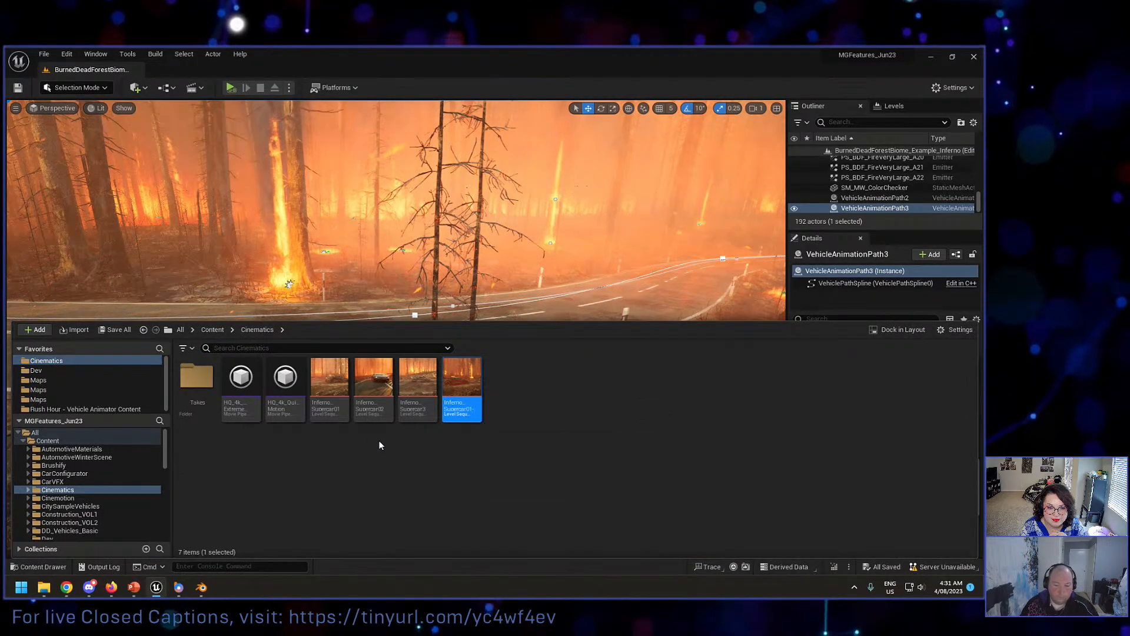
double_click(461, 406)
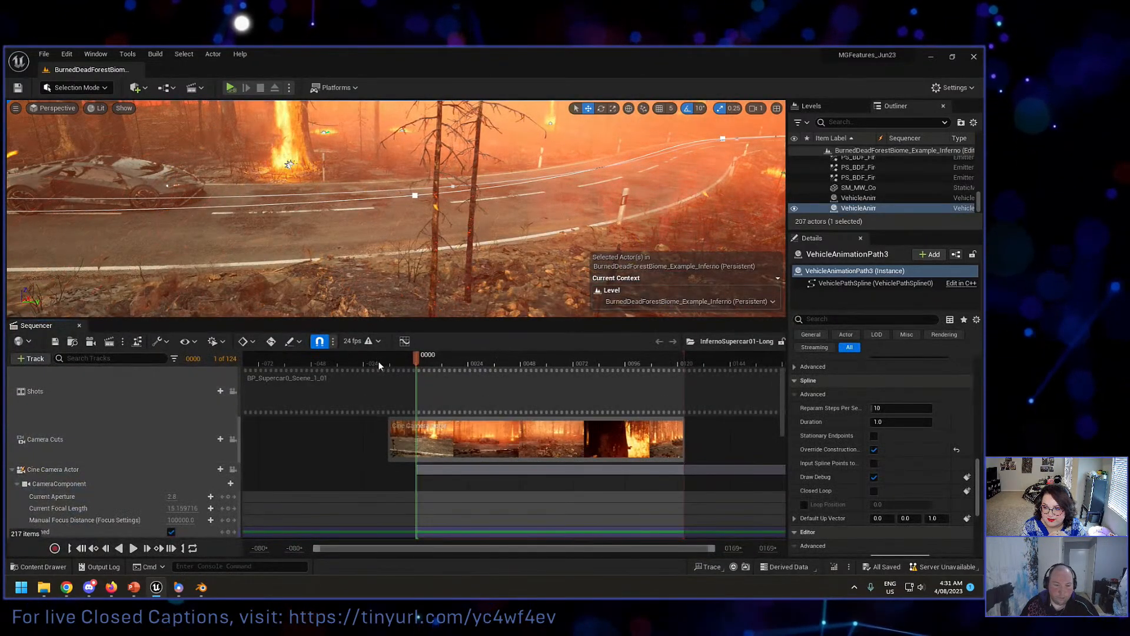
Step: Play the supercar sequence through its camera cuts in an enlarged viewport and stop at frame 36
click(402, 356)
key(space)
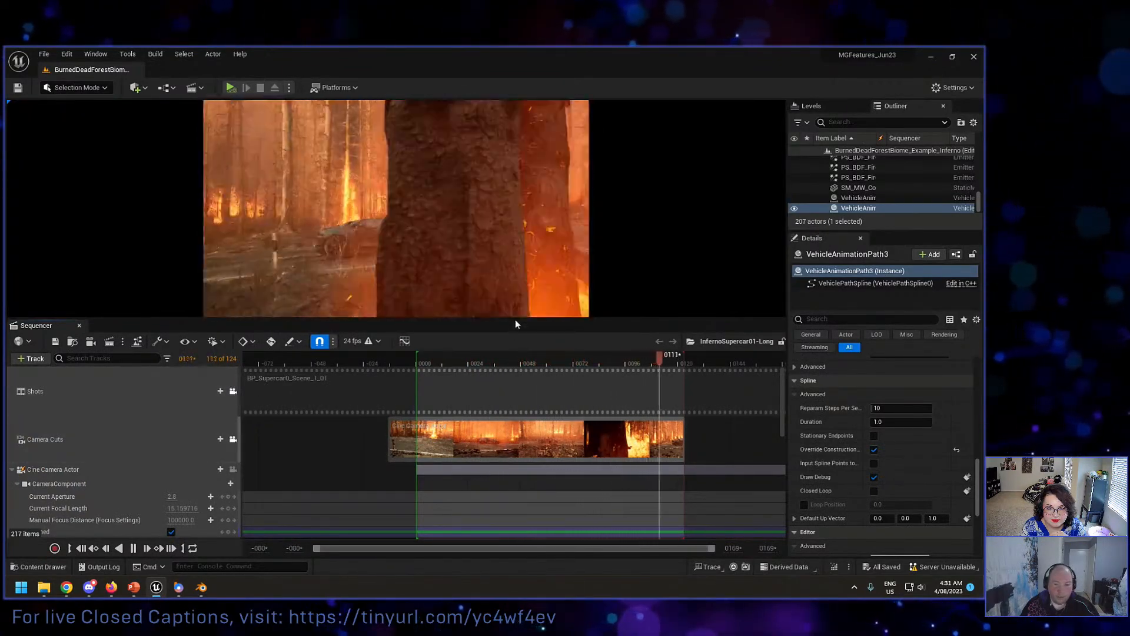
drag(516, 318, 512, 435)
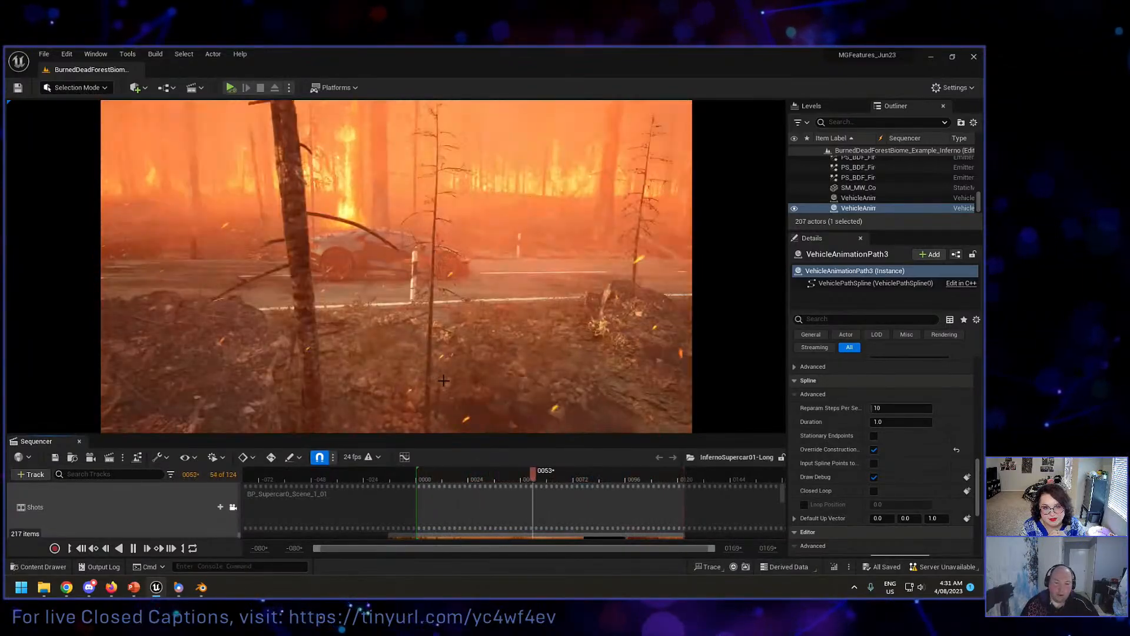
click(494, 475)
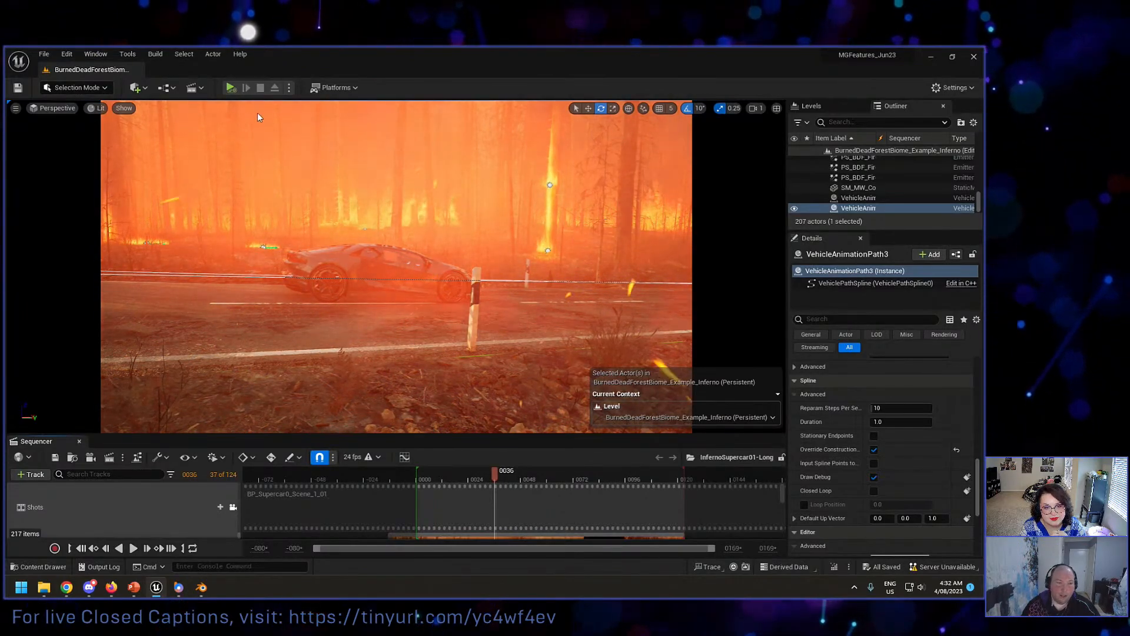
Step: Release the viewport from the camera cuts and inspect the supercar on the burning forest road from free viewpoints
click(234, 507)
click(234, 521)
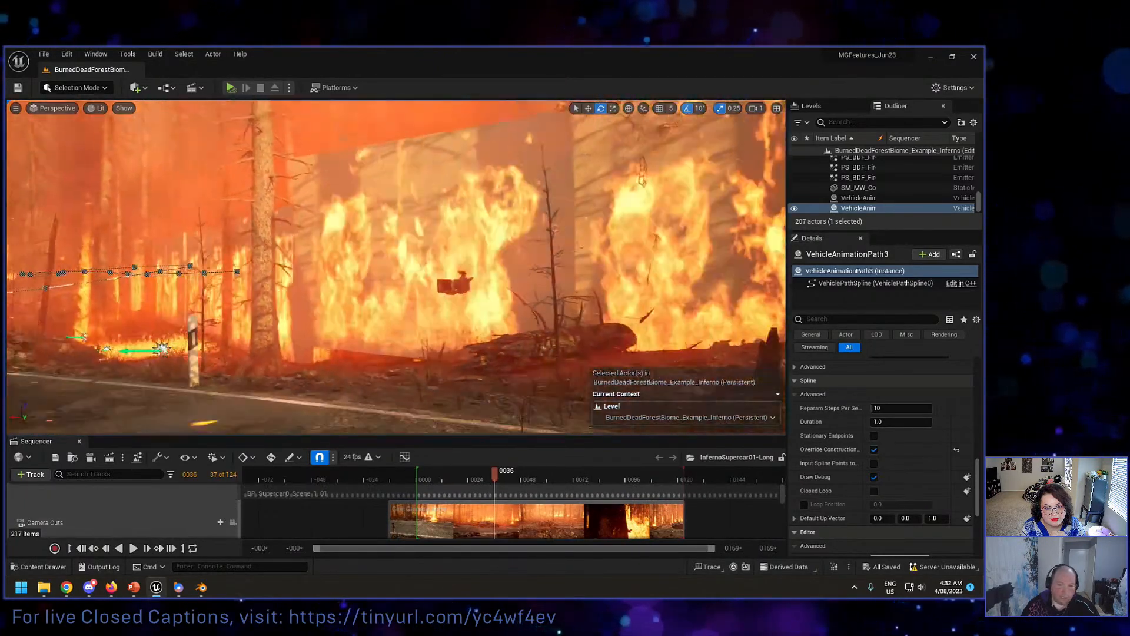
mouse_move(396, 267)
right_down()
mouse_move(626, 265)
mouse_move(243, 253)
right_up()
key(w)
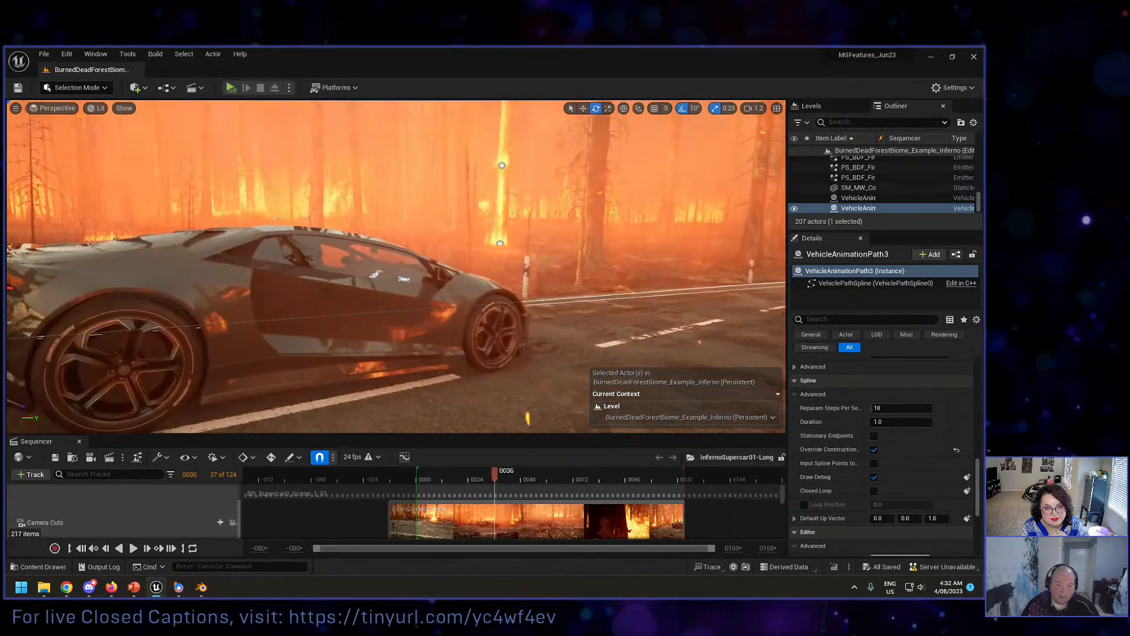
scroll(217, 318, down, 2)
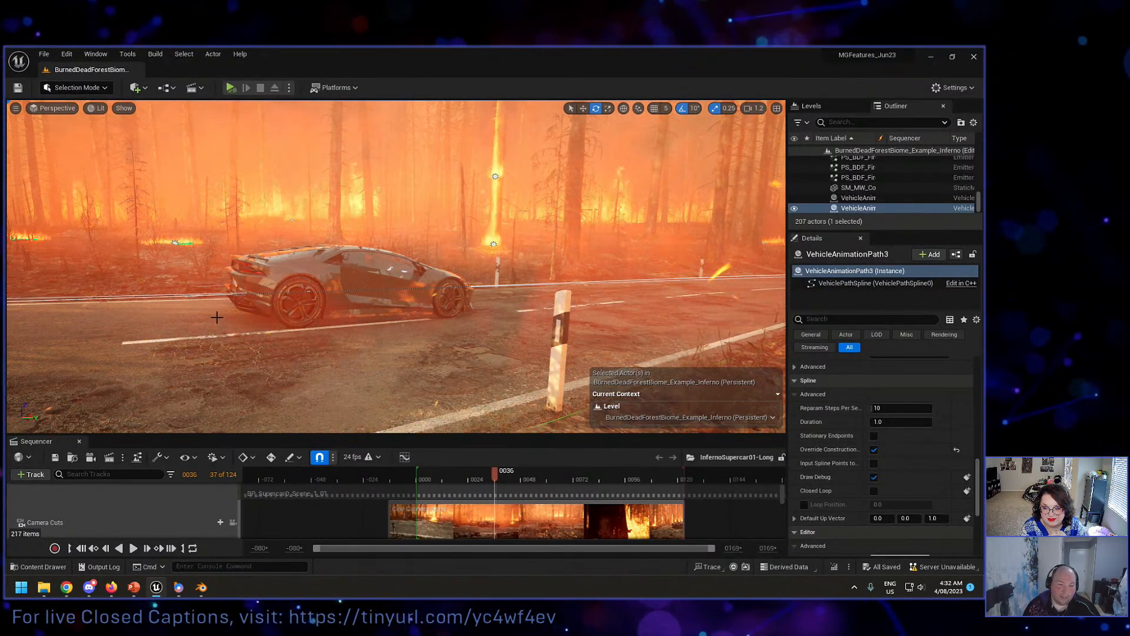
right_drag(396, 266, 350, 276)
key(s)
key(d)
key(w)
key(s)
key(a)
Step: Enlarge the Sequencer and lock the viewport to the camera cuts again with the playhead at frame 3
click(423, 481)
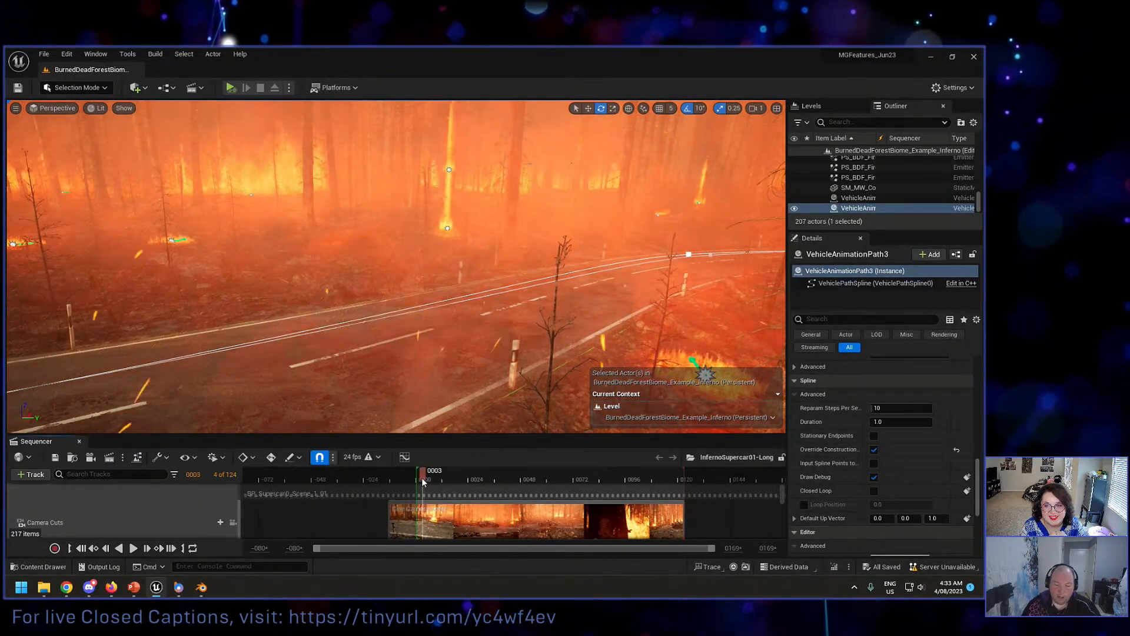
scroll(252, 505, down, 2)
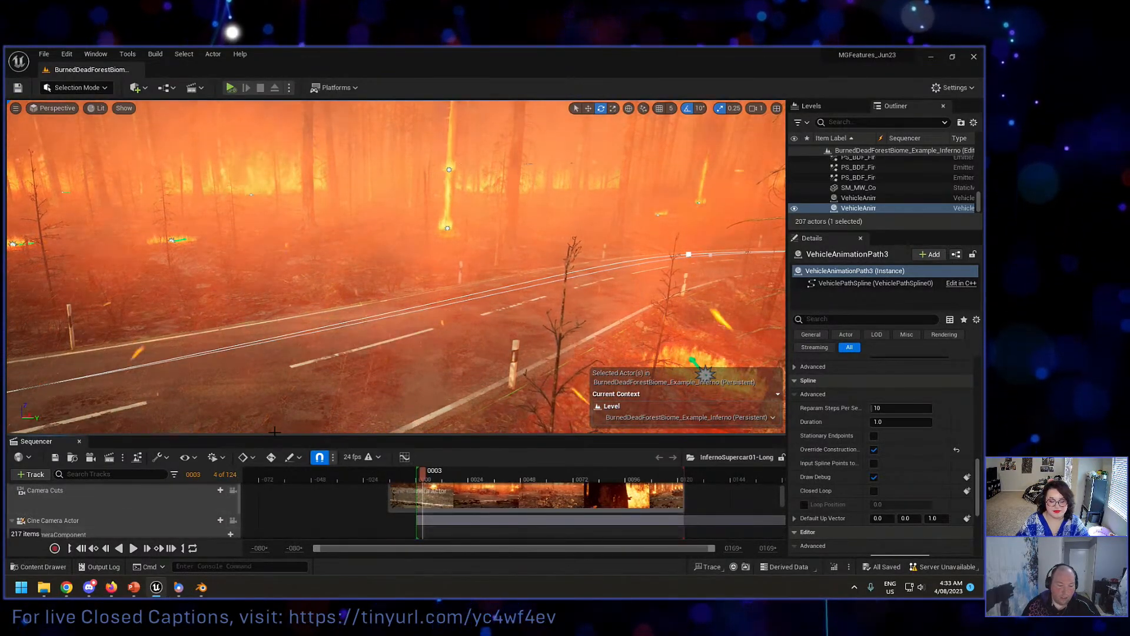
drag(275, 434, 275, 337)
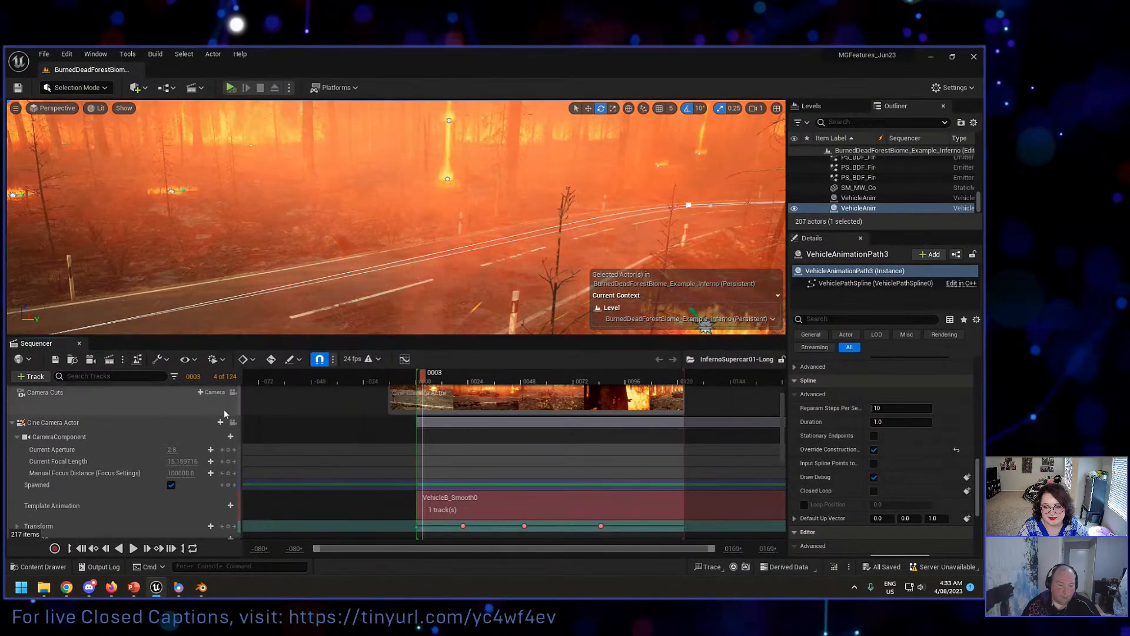
scroll(233, 430, up, 2)
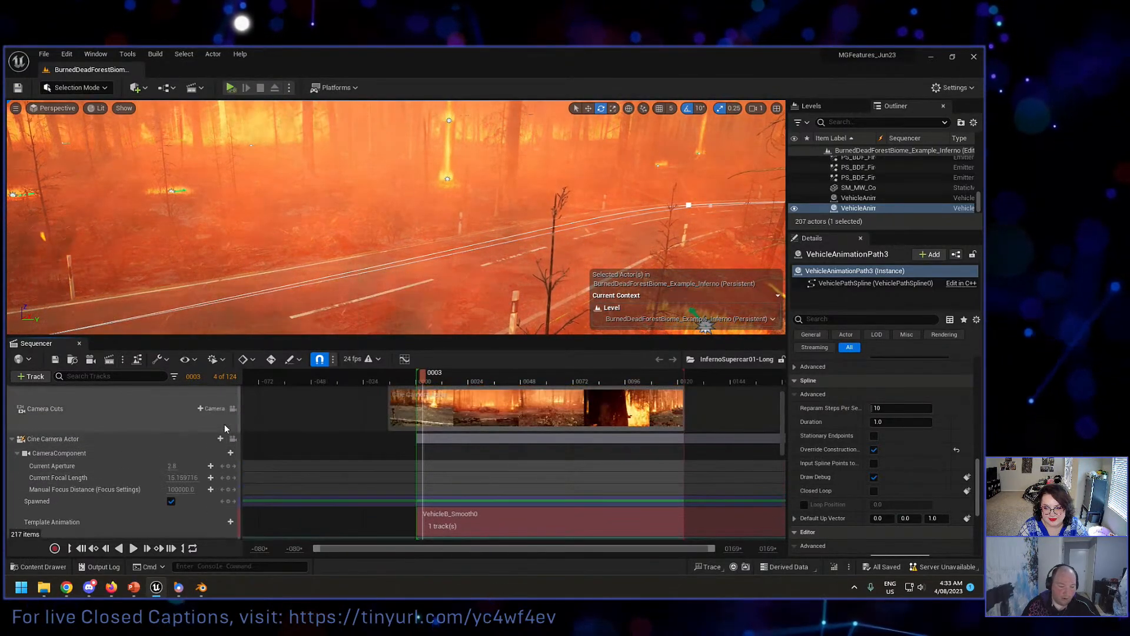
click(233, 425)
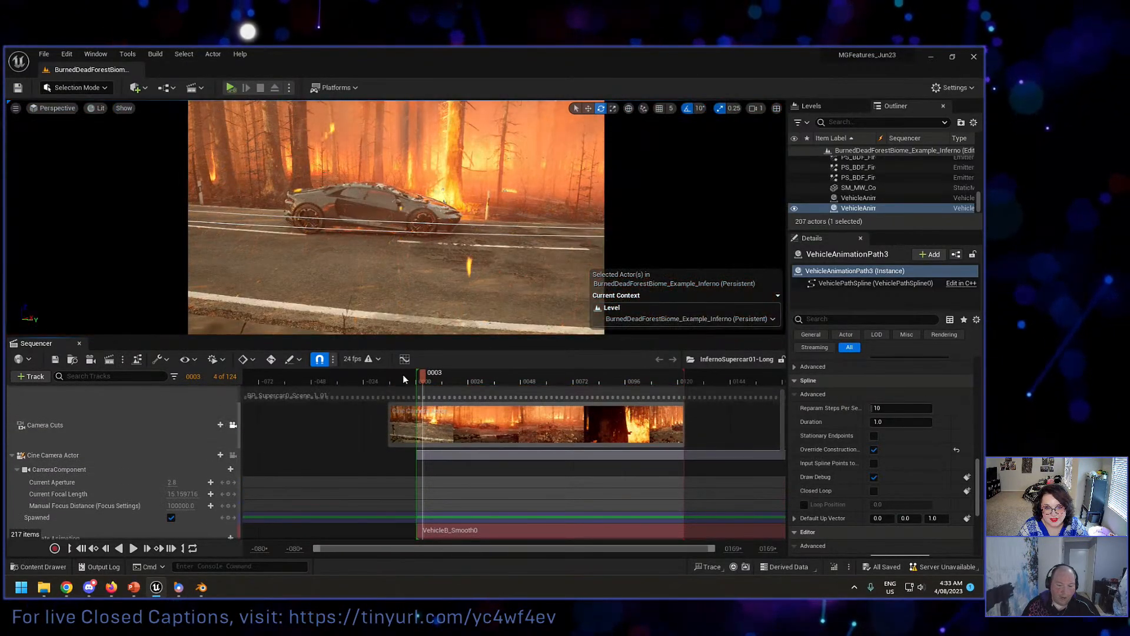
Step: Play the supercar sequence from frame -7 through the camera cuts and stop it
click(404, 378)
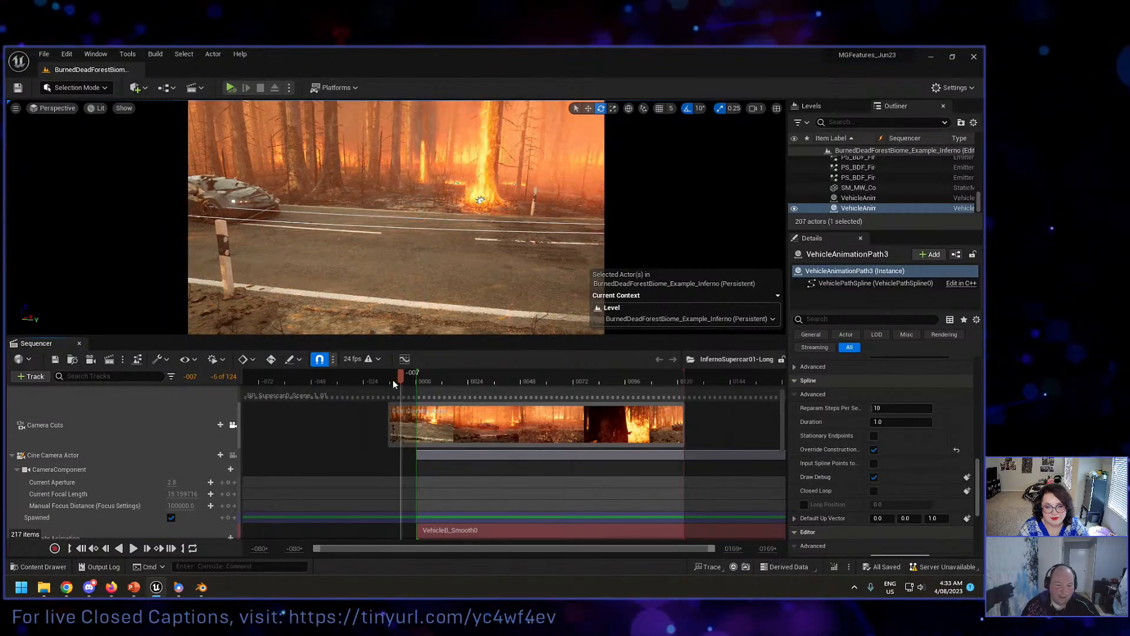
key(space)
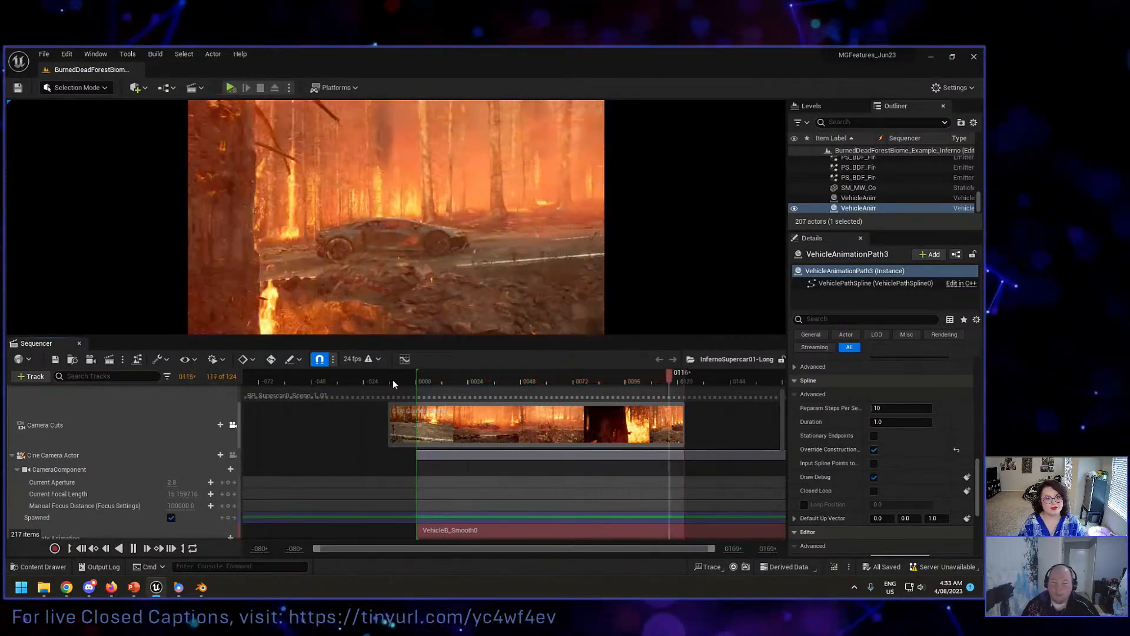
key(space)
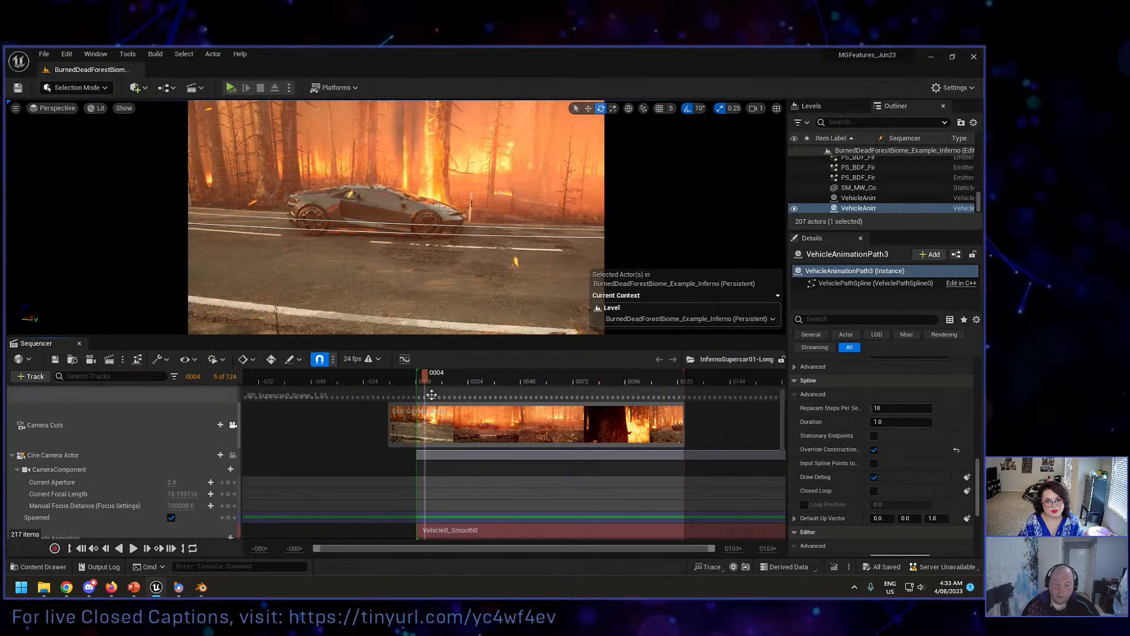
Step: Scrub the early frames of the supercar shot, replay it from frame 11, and return the playhead to frame 15
drag(425, 383, 463, 381)
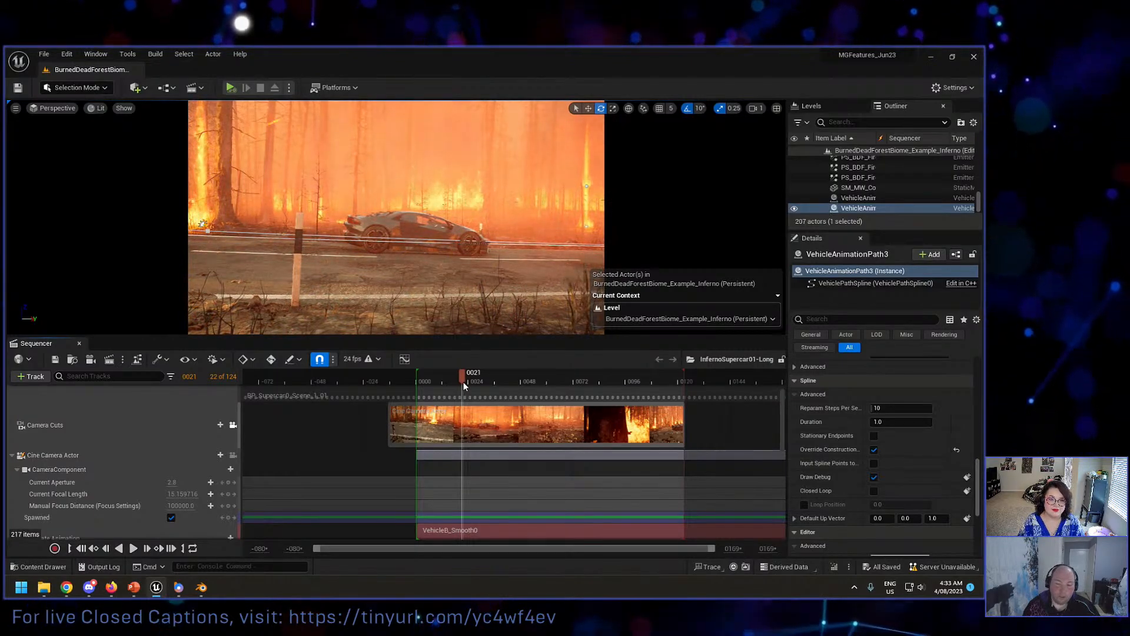
drag(465, 379, 457, 383)
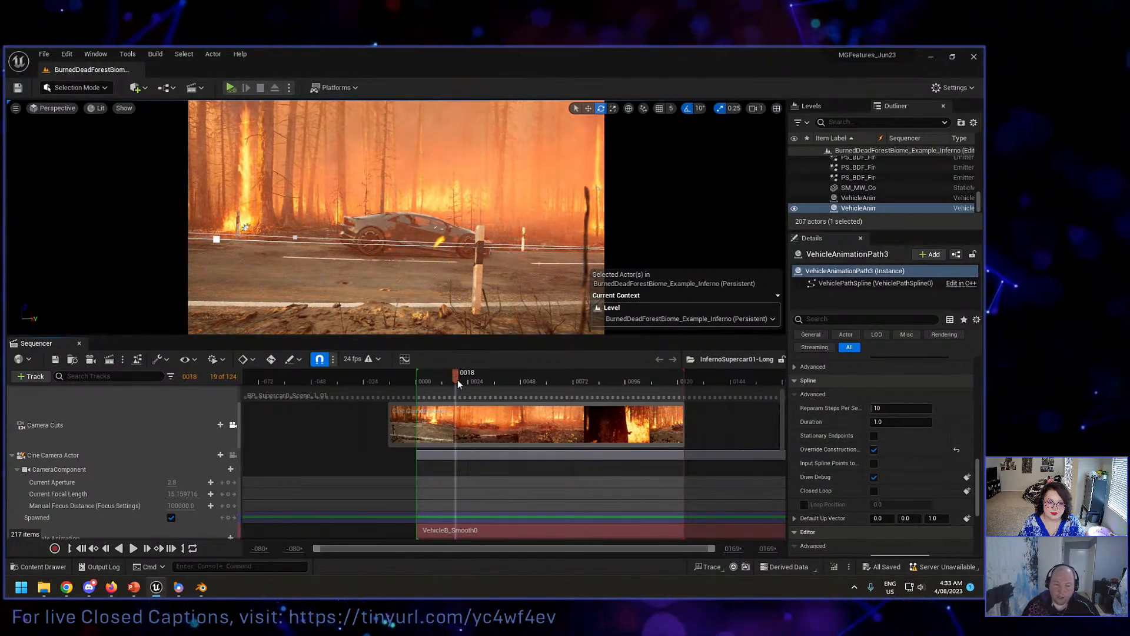
click(441, 378)
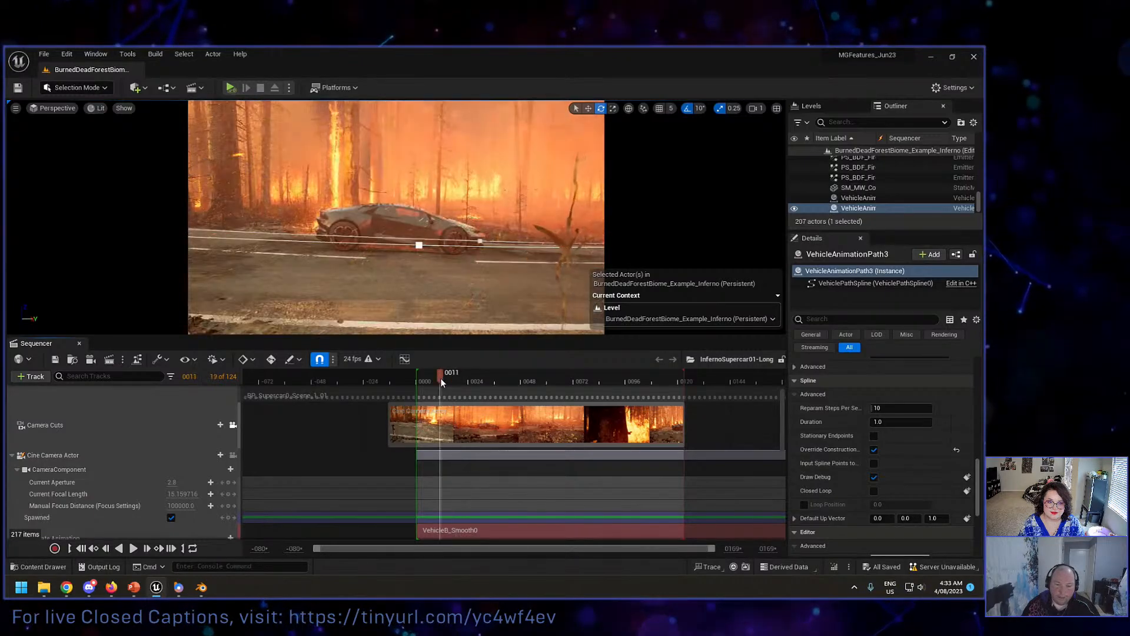
key(space)
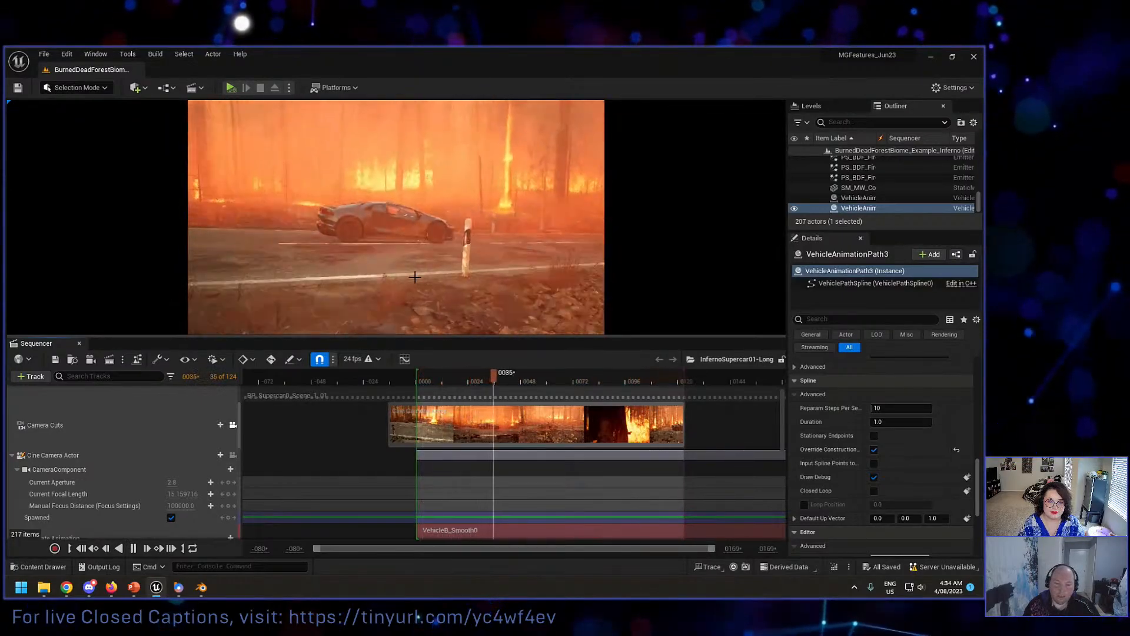
key(space)
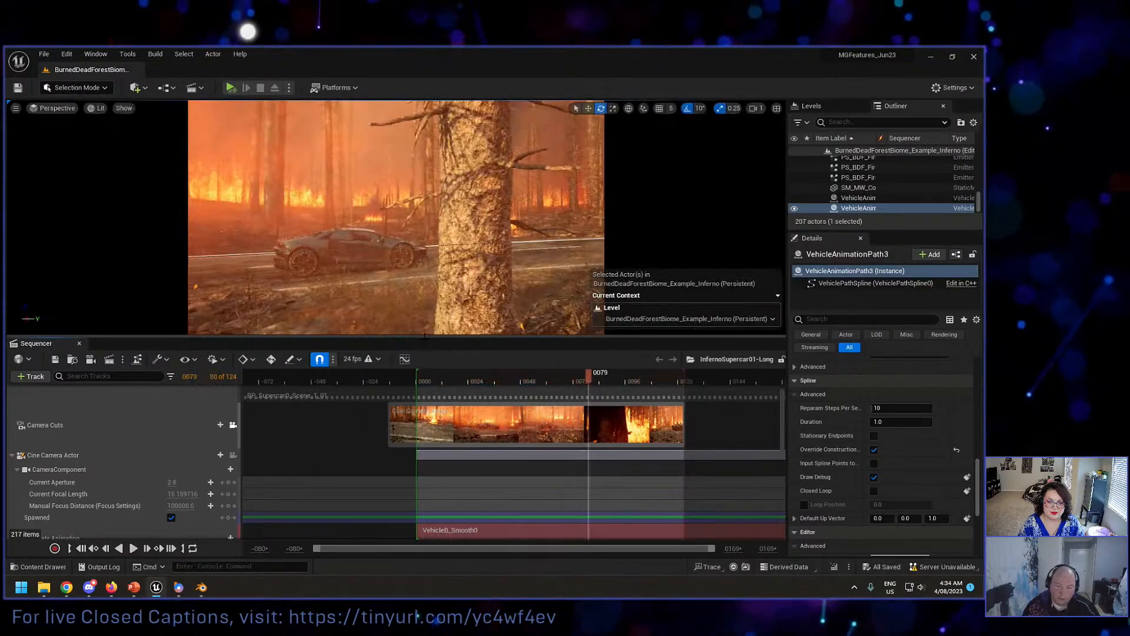
drag(476, 380, 448, 381)
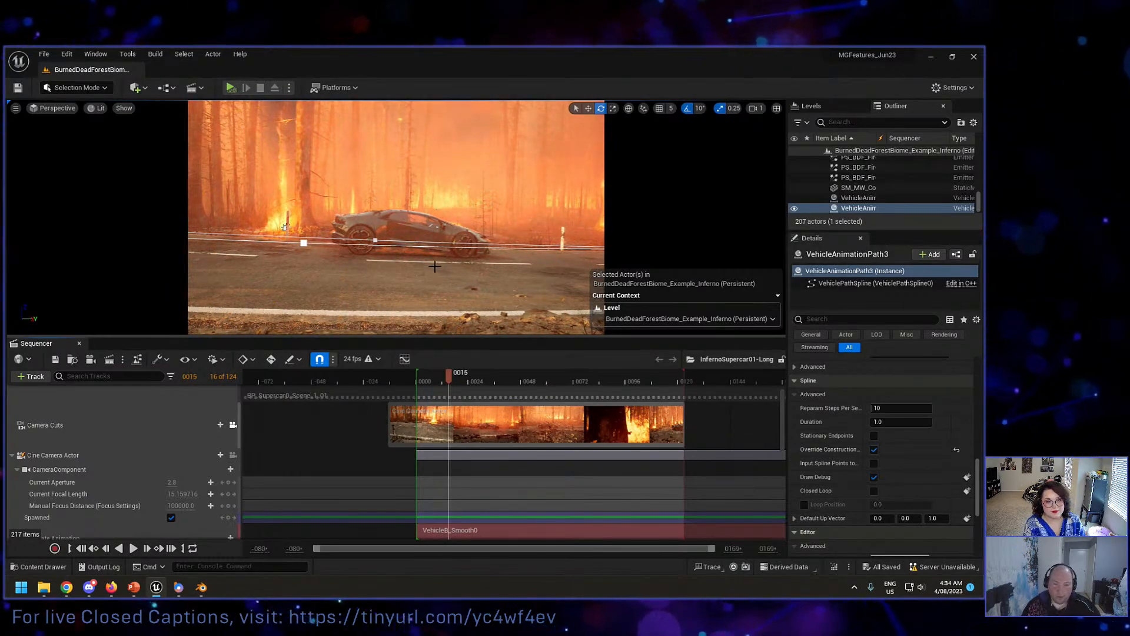
Step: Unlock the viewport from the camera cuts and examine the cine camera, supercar and vehicle path along the road
click(233, 425)
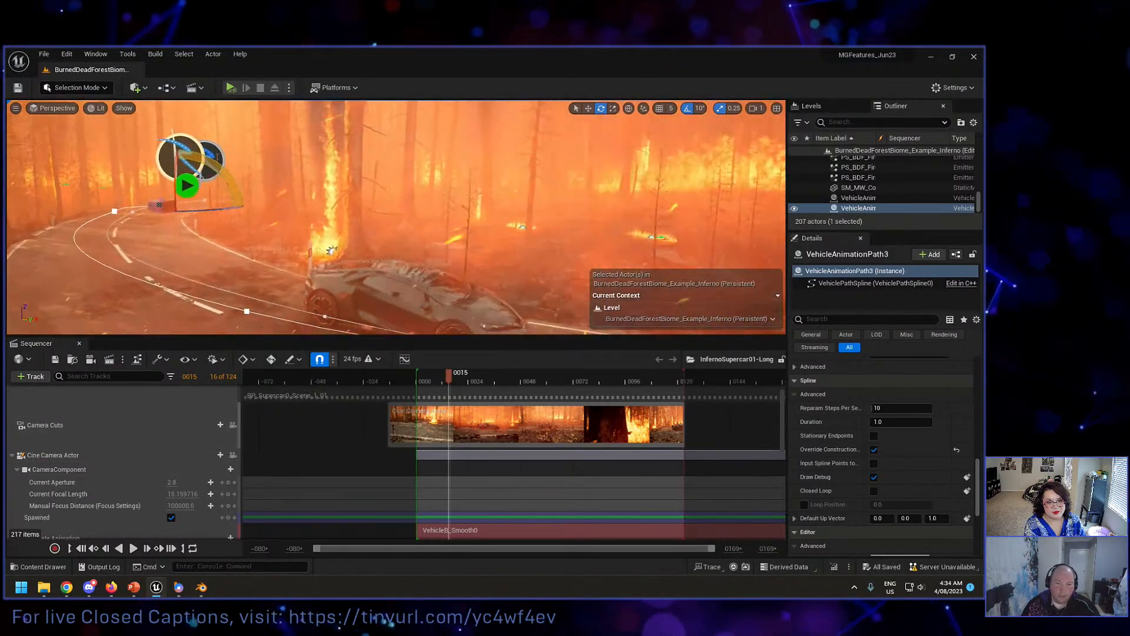
key(d)
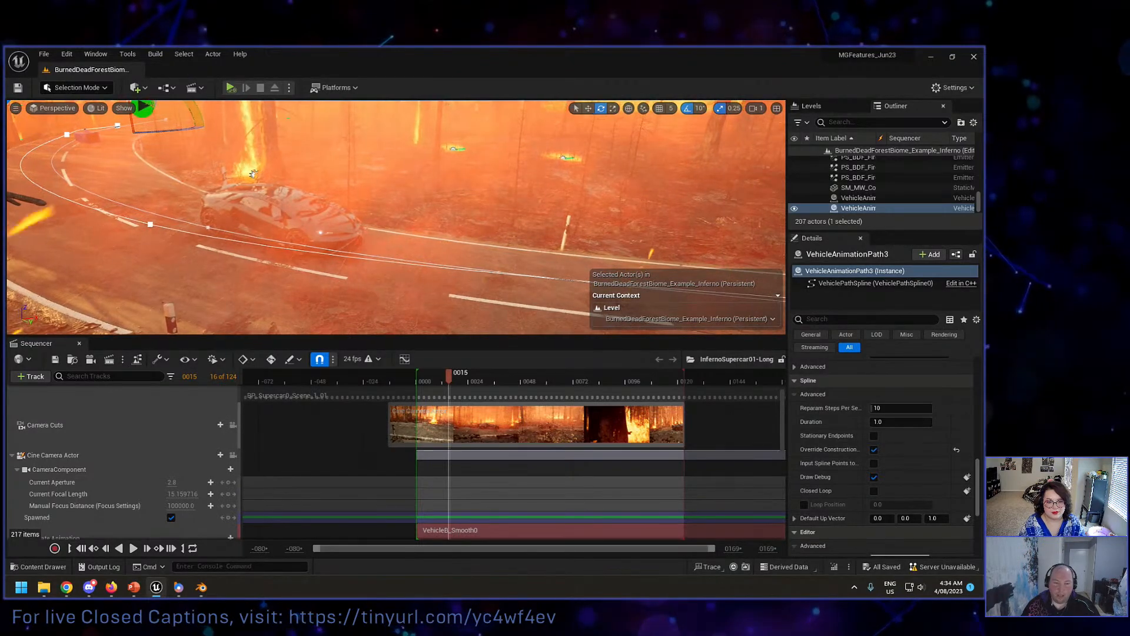
right_drag(397, 217, 406, 167)
key(a)
key(a)
right_drag(313, 286, 345, 286)
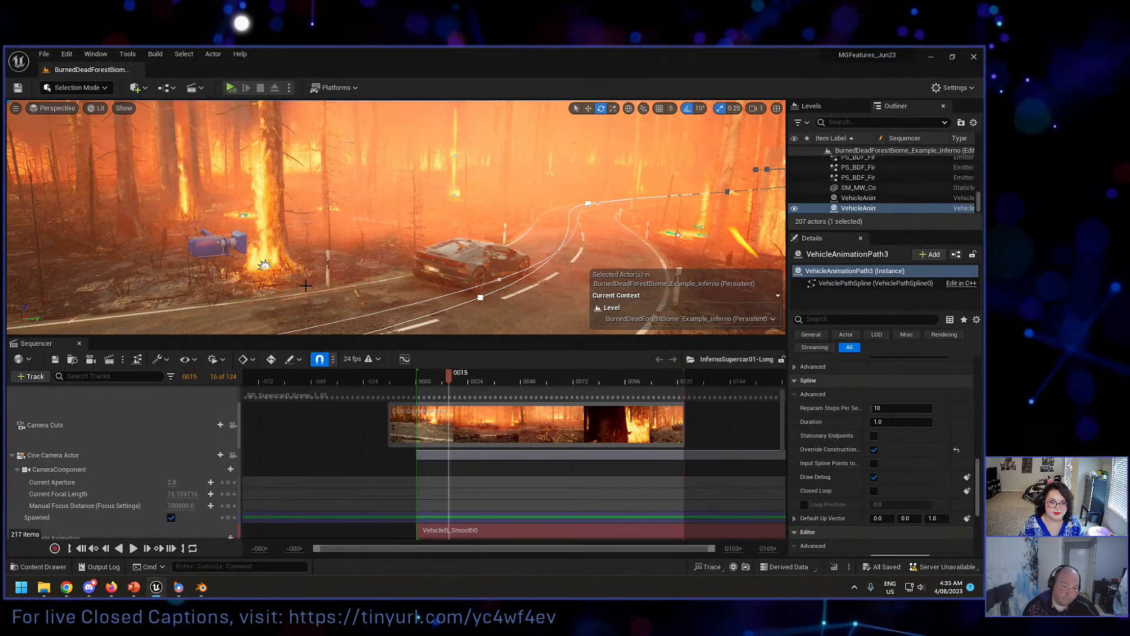
key(s)
right_drag(423, 282, 468, 276)
key(a)
key(s)
right_drag(396, 218, 415, 205)
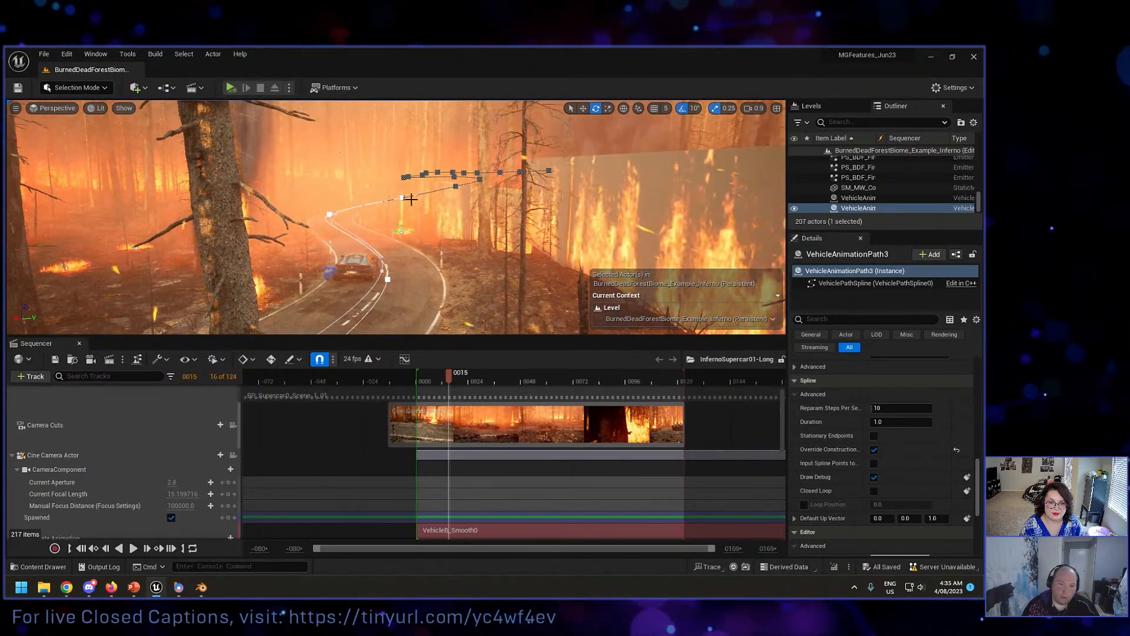
Step: Close the Sequencer and select VehicleAnimationPath2 by its marker on the road, with both path markers in view
click(79, 343)
right_drag(331, 235, 392, 259)
key(w)
click(329, 247)
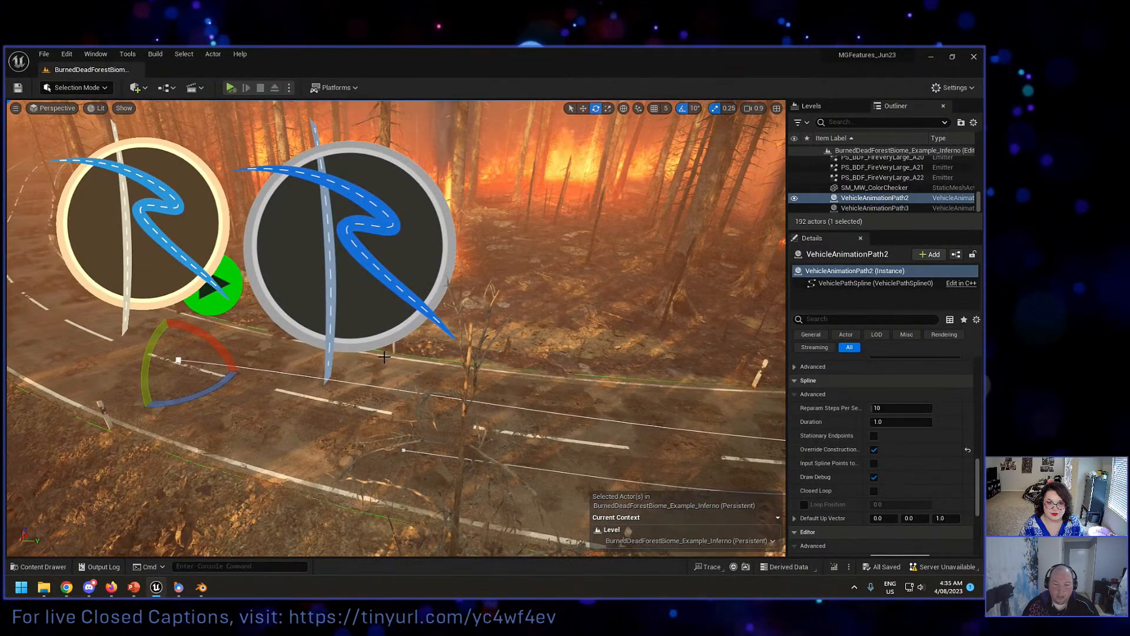
right_drag(394, 358, 641, 354)
key(s)
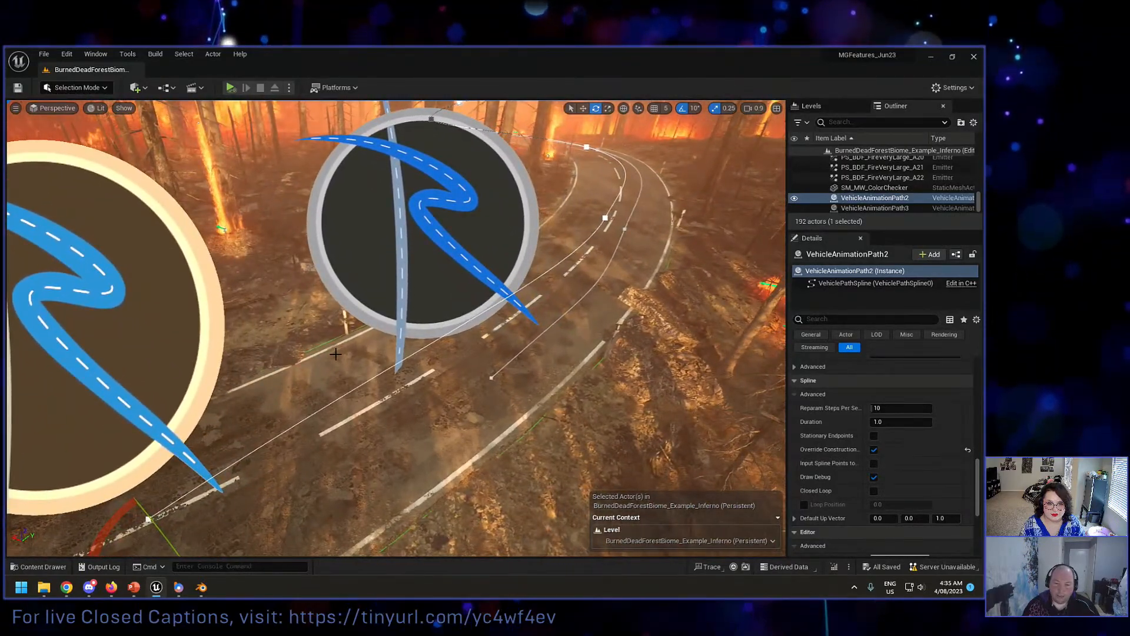
key(s)
right_drag(526, 325, 533, 305)
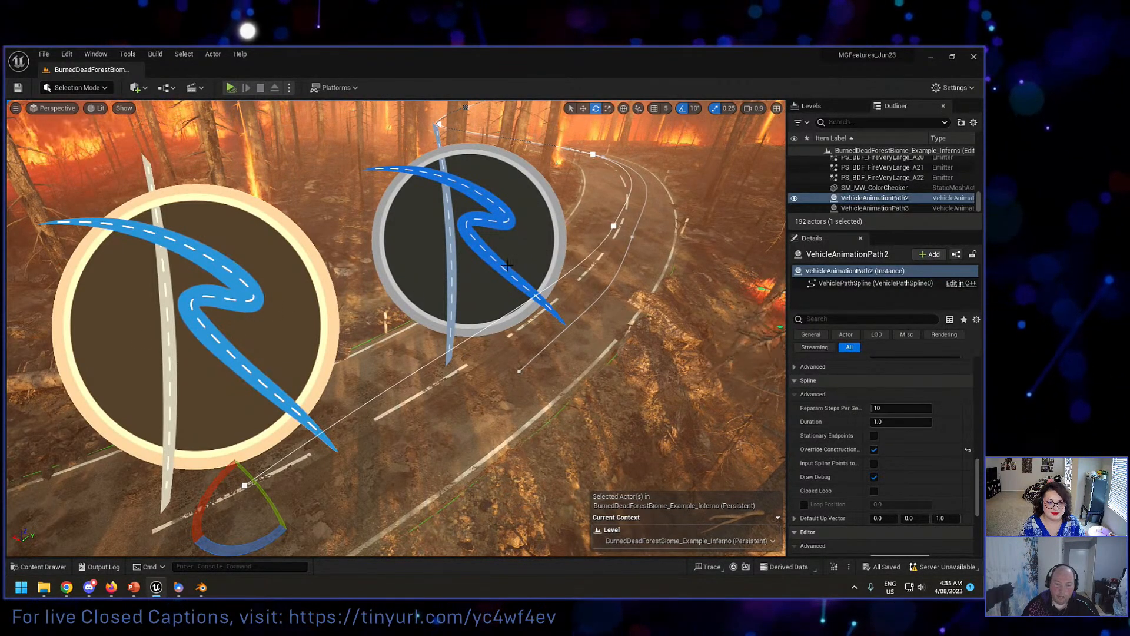
Step: Select VehicleAnimationPath3 and review its Animation Path settings, including driver profile, profile strength and vehicle type
click(484, 266)
scroll(856, 436, up, 10)
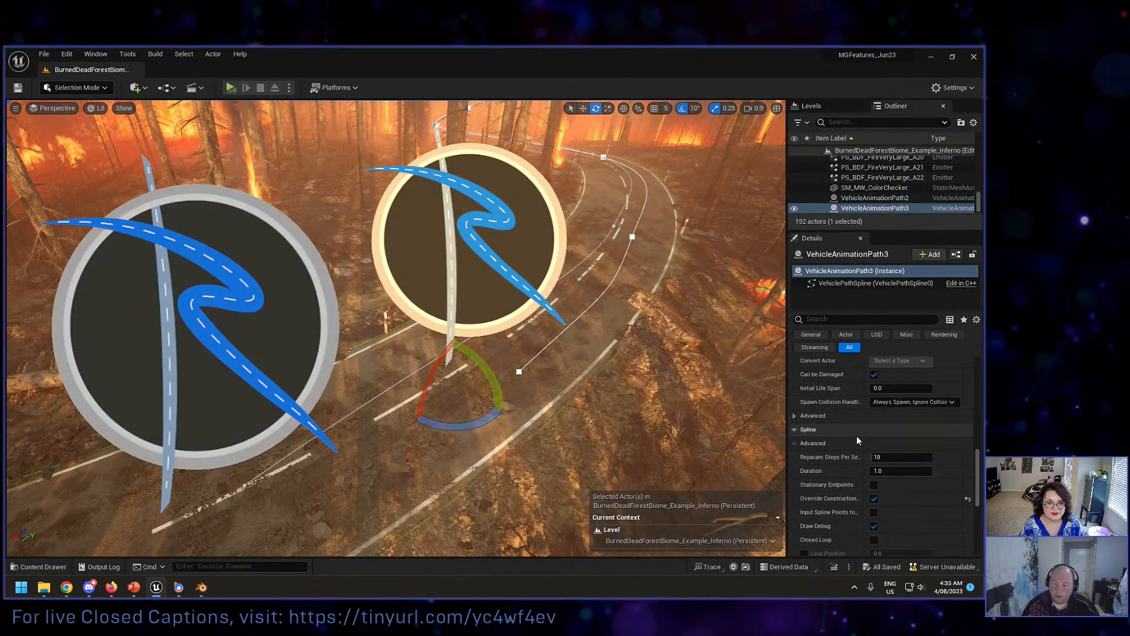
scroll(856, 436, up, 8)
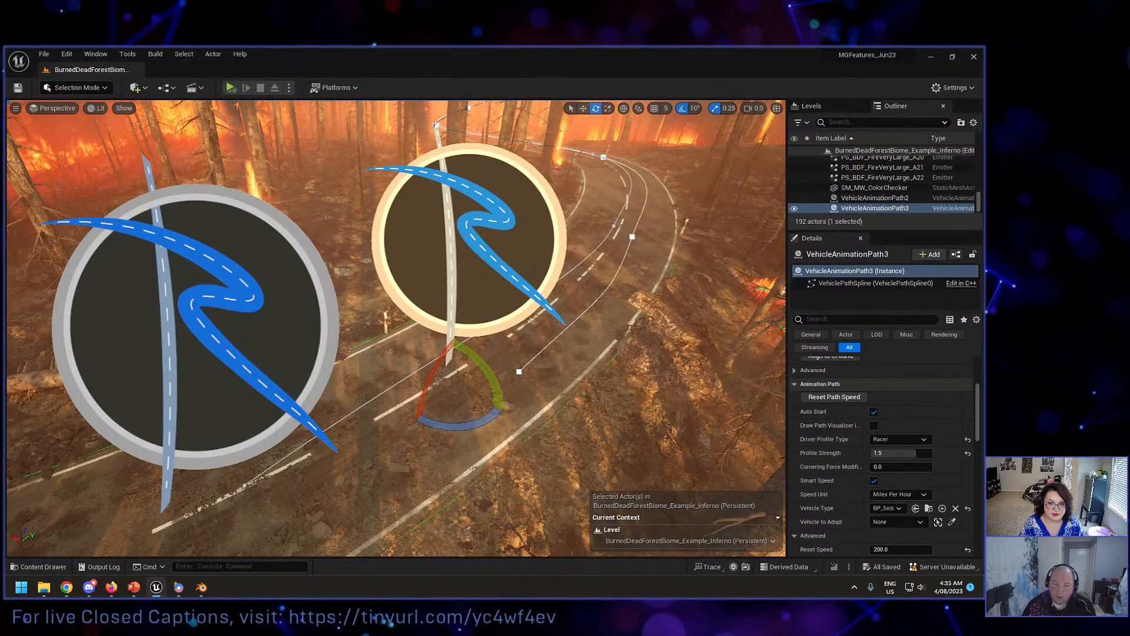
Step: Select VehicleAnimationPath2 and start simulating the burning forest level
click(236, 347)
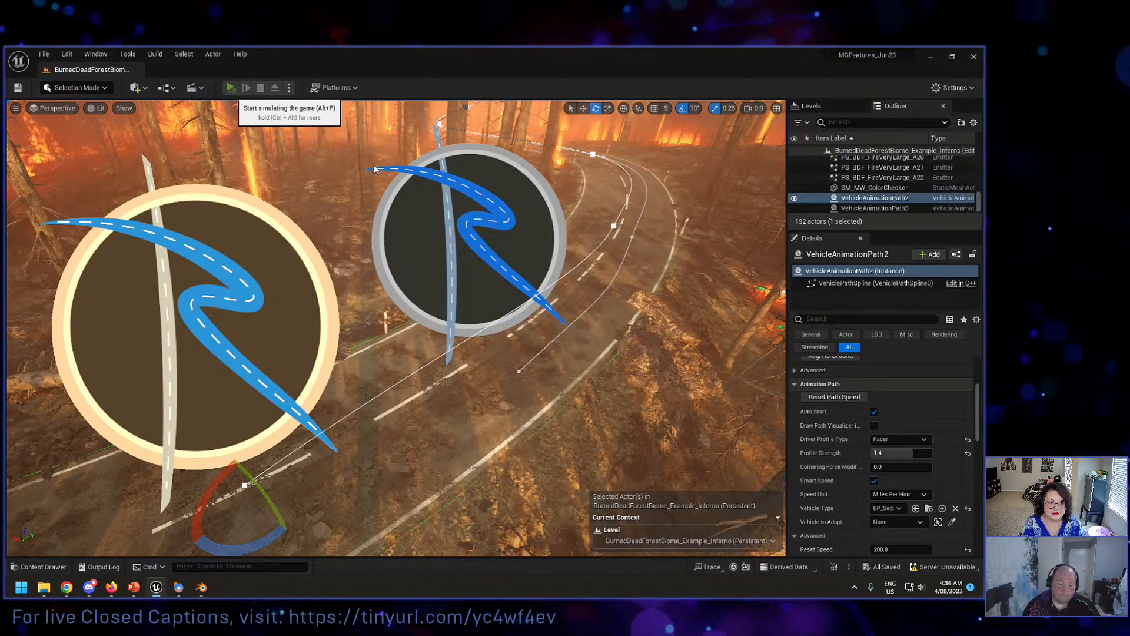
key(alt+p)
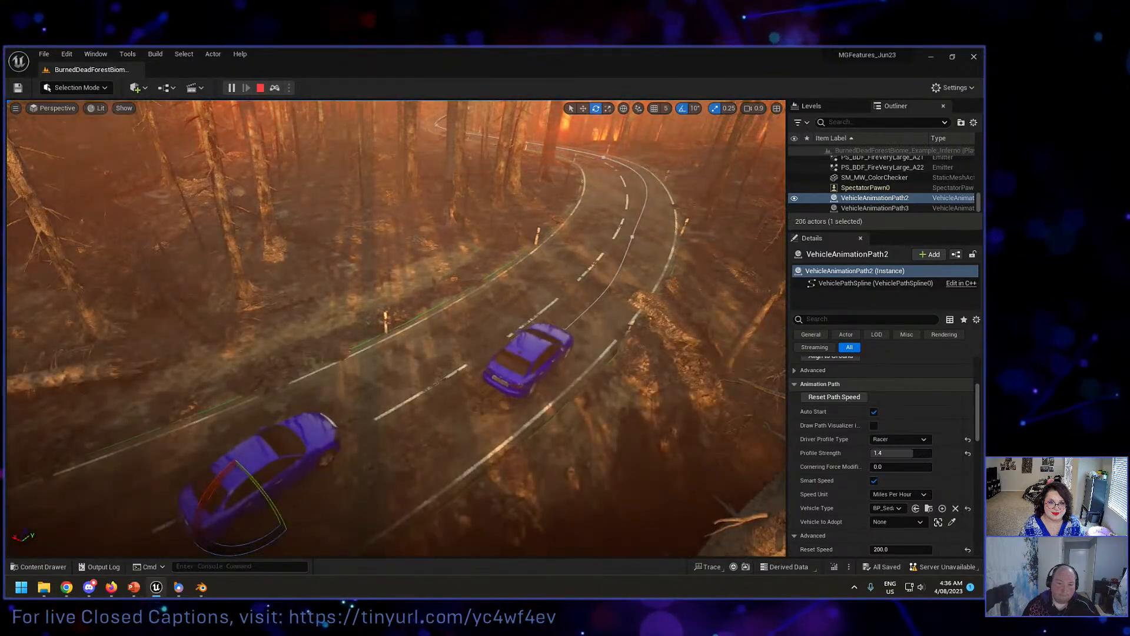
Step: Follow the simulated cars along the burning forest road, stop the simulation and close the message log
right_drag(396, 327, 398, 257)
scroll(448, 285, down, 3)
key(w)
scroll(432, 268, up, 5)
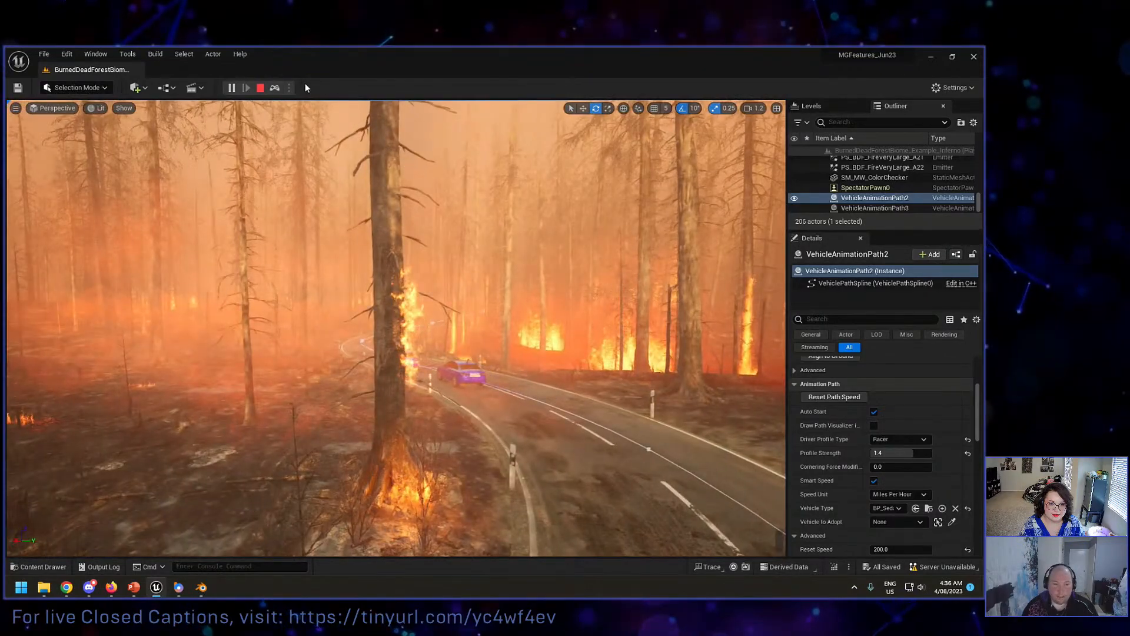
click(261, 87)
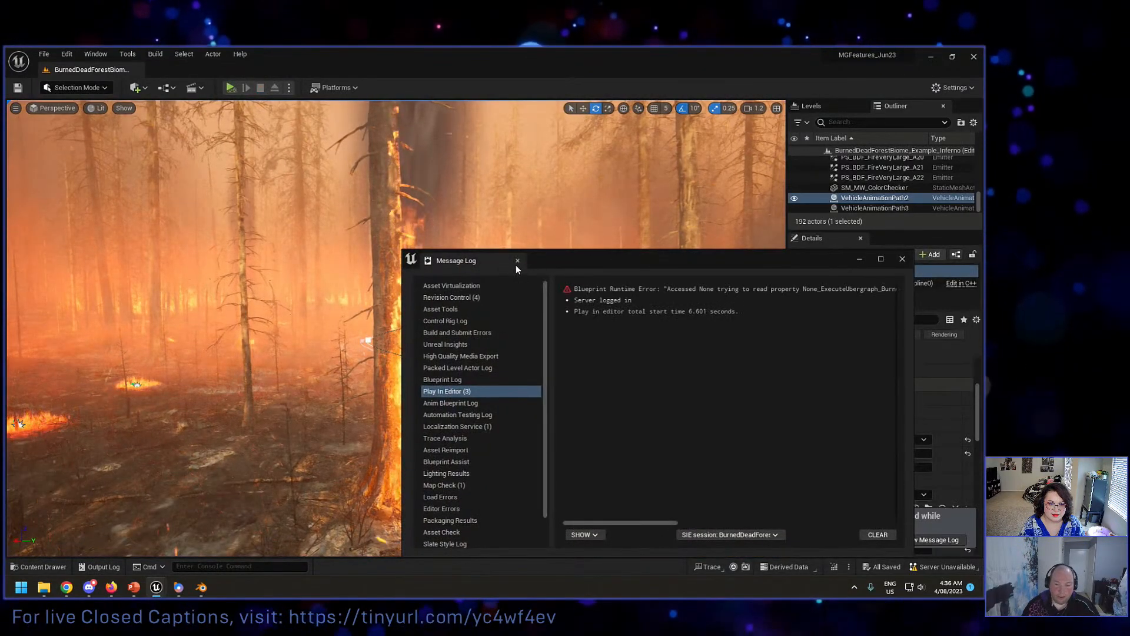
click(518, 260)
Step: Switch the play mode to Selected Viewport, play the level to watch both cars drive, and end the session, closing the message log
click(295, 87)
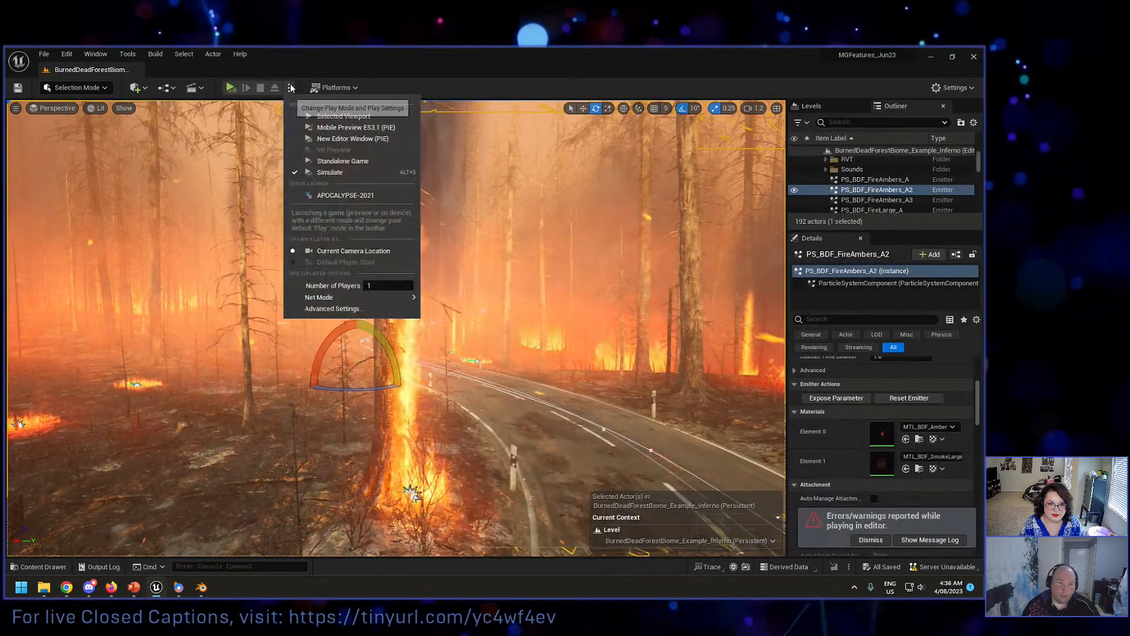
click(322, 115)
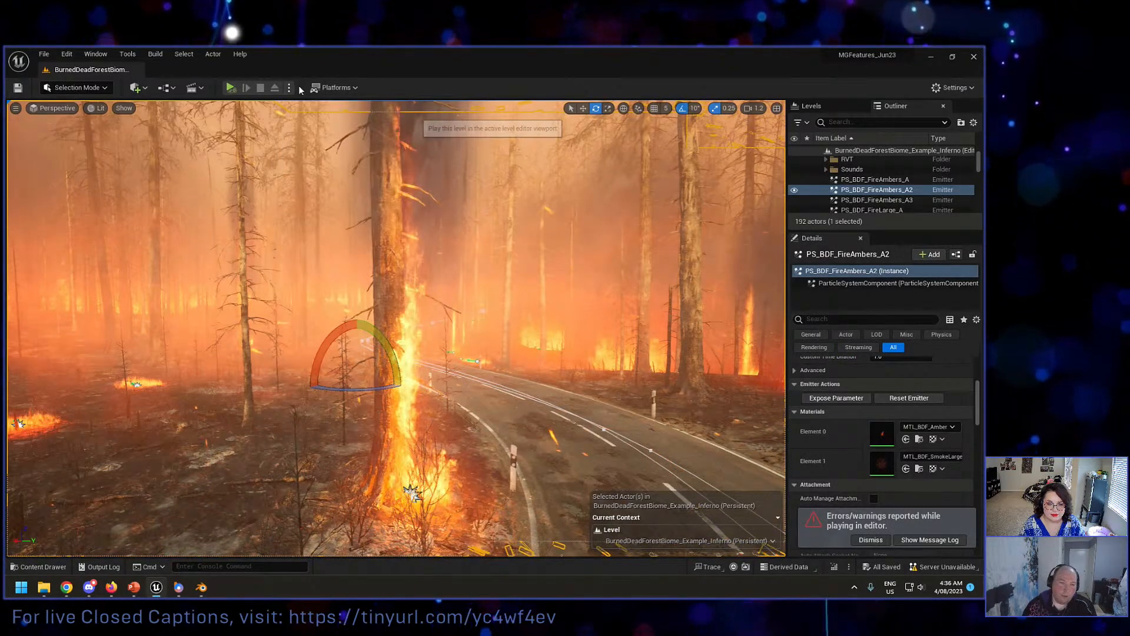
click(232, 88)
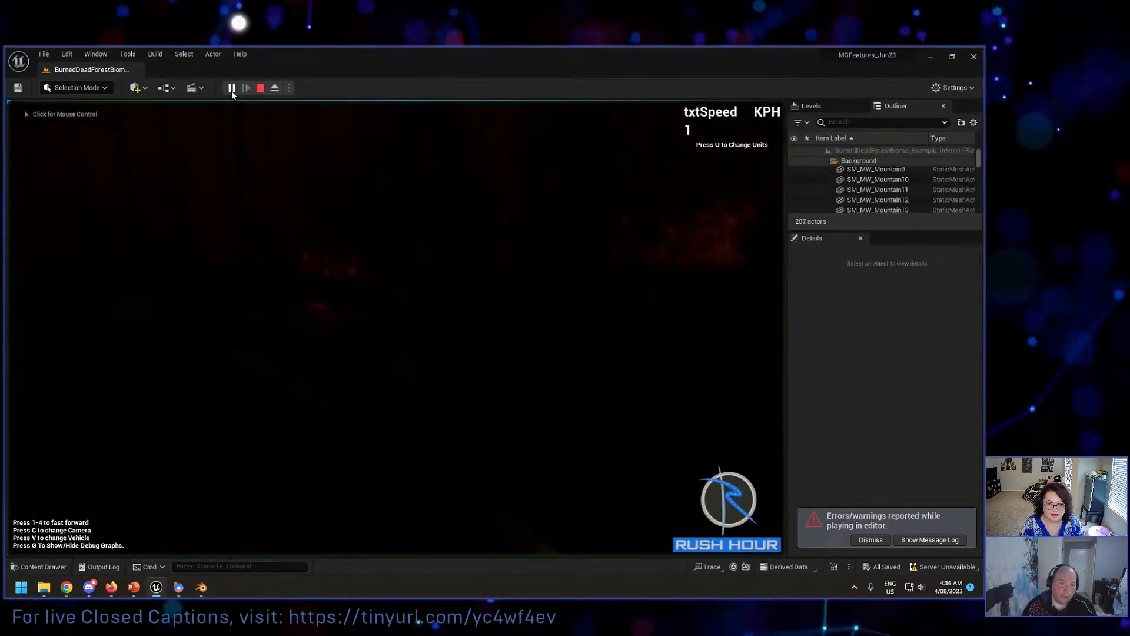
click(292, 229)
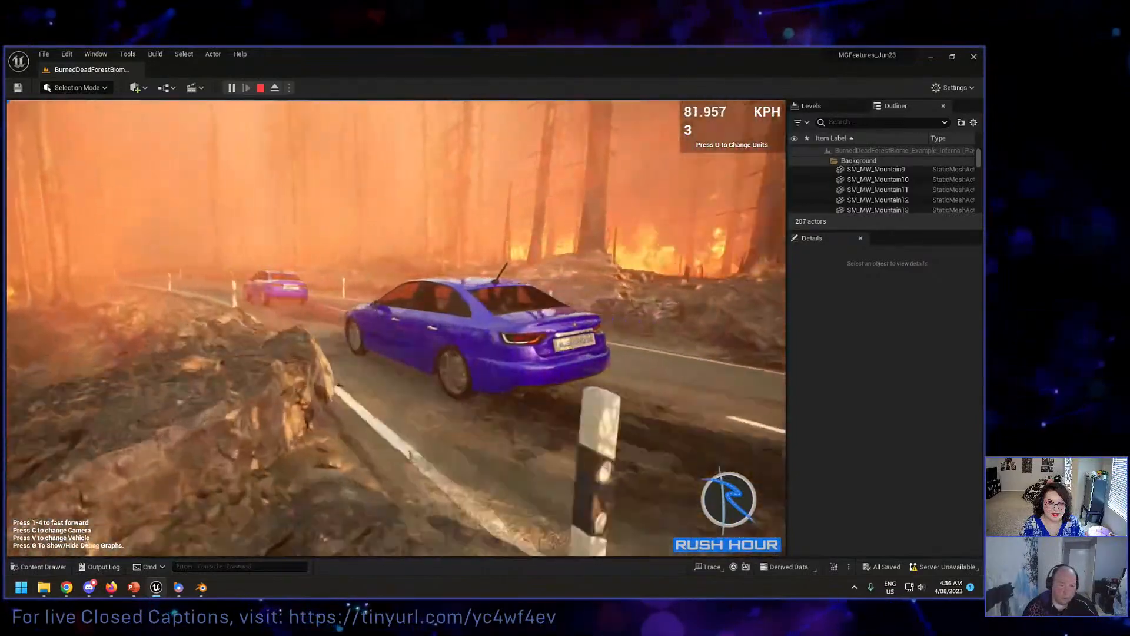
key(Escape)
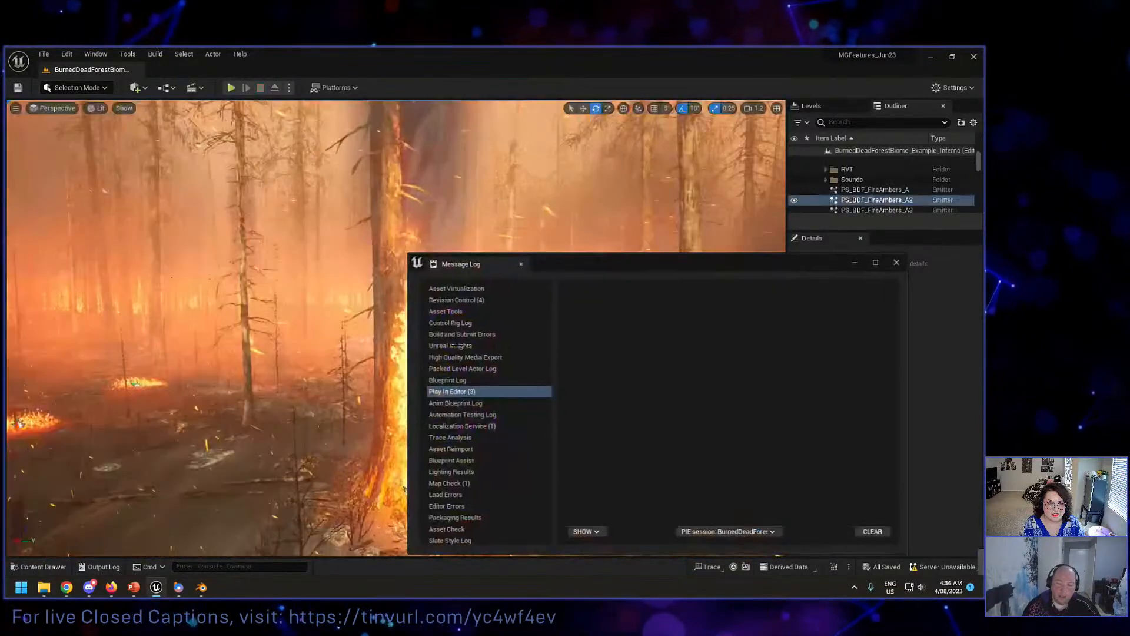
click(517, 261)
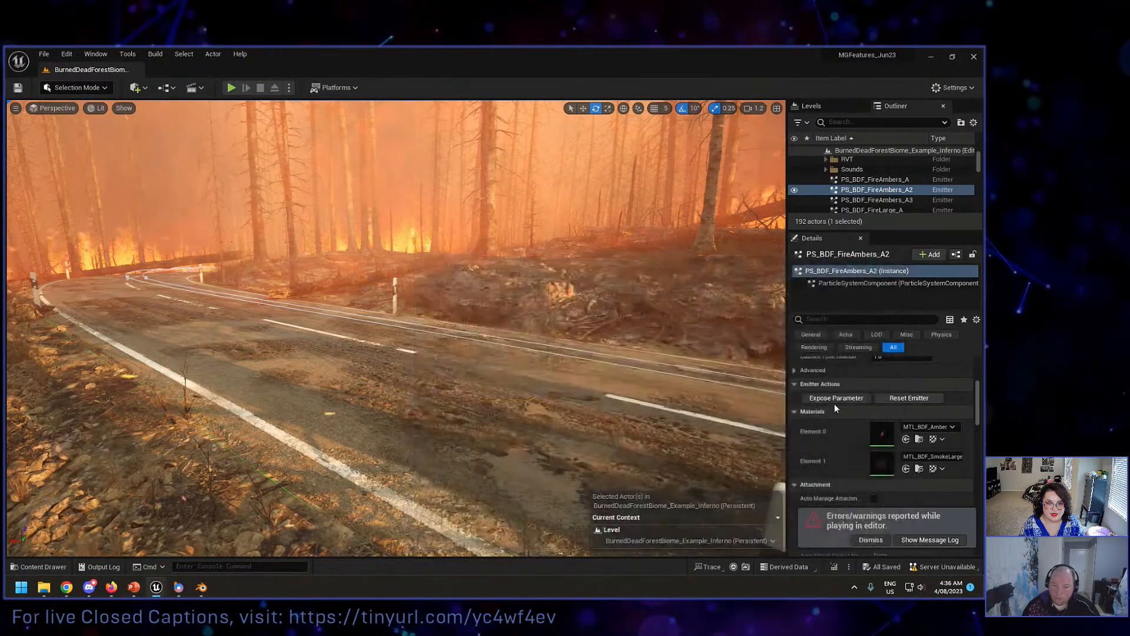
Step: Set the Profile Strength of VehicleAnimationPath3 to 2.0
scroll(883, 421, down, 2)
scroll(882, 426, down, 8)
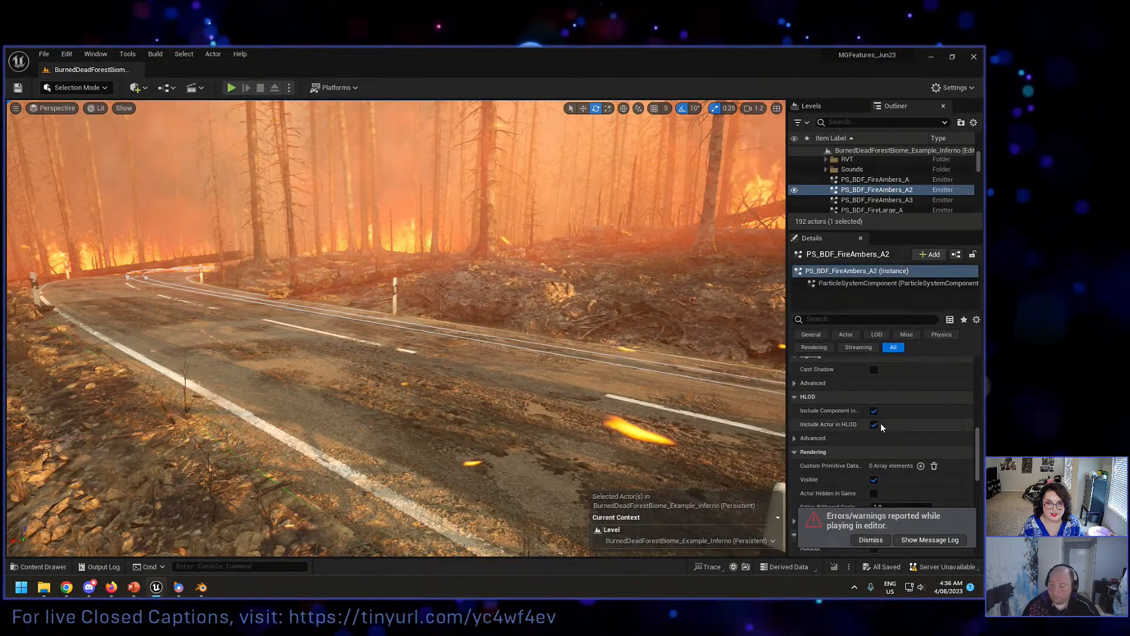
scroll(881, 423, down, 1)
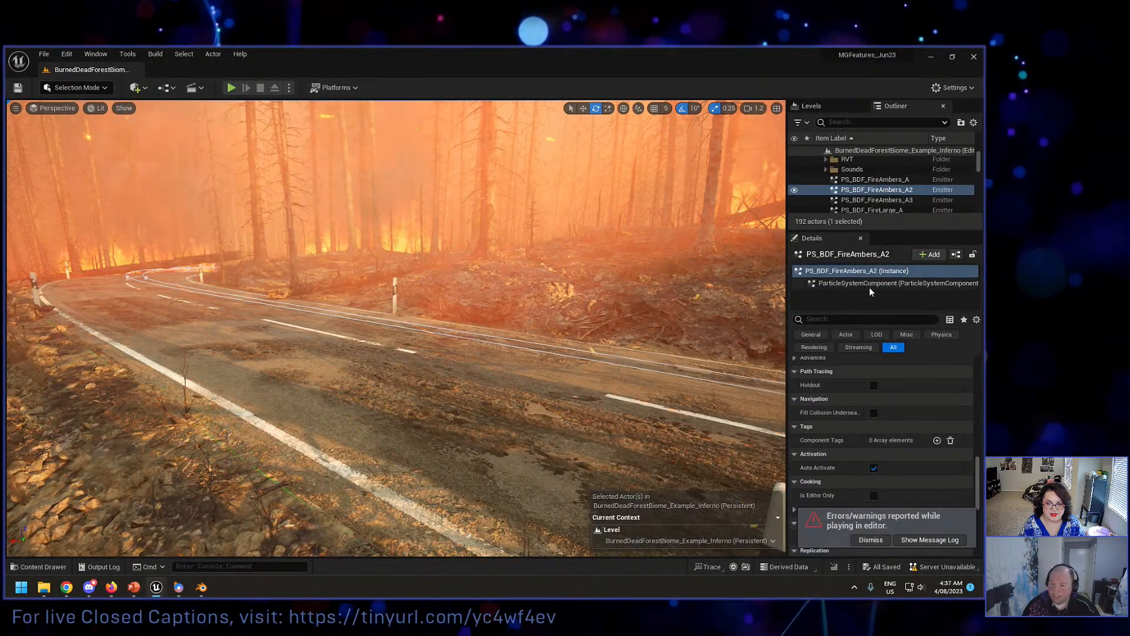
drag(979, 162, 979, 207)
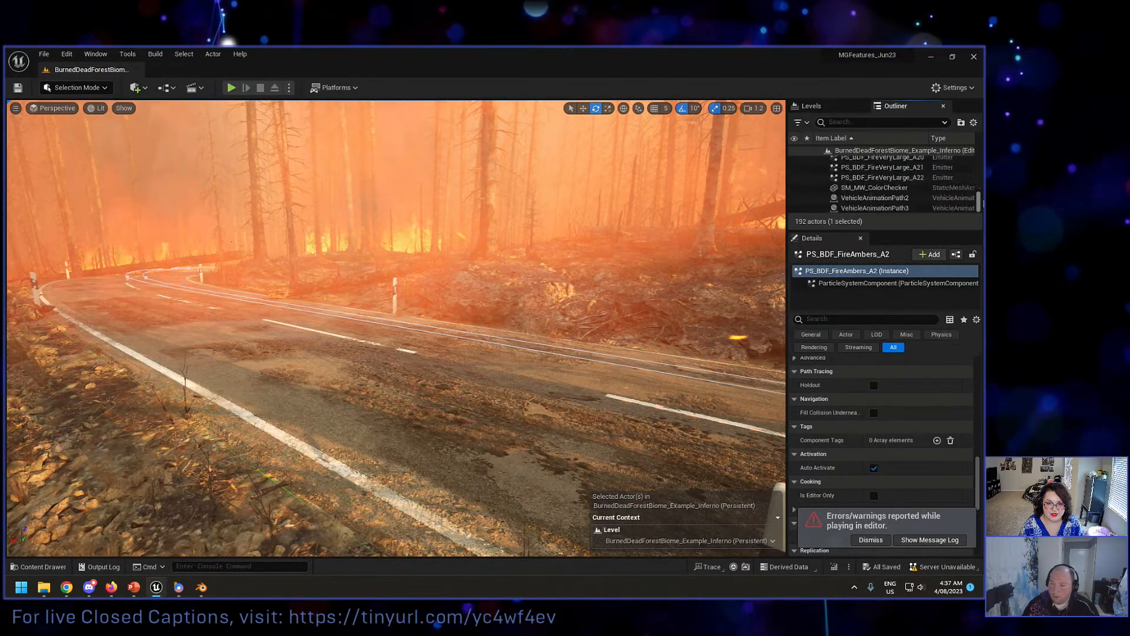
click(907, 208)
scroll(896, 451, down, 4)
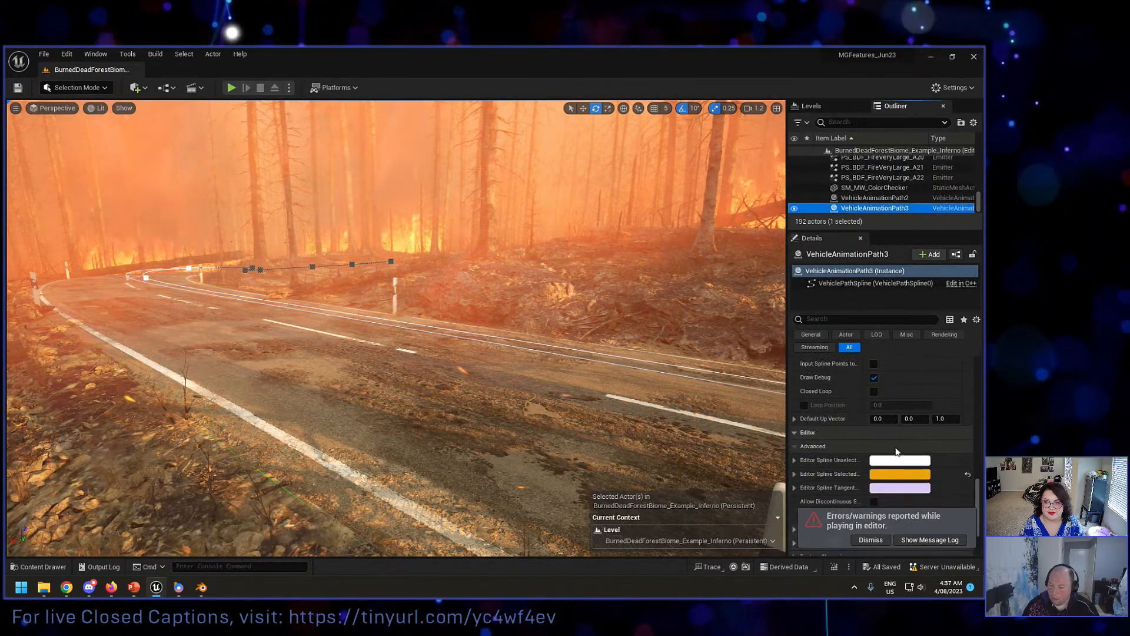
scroll(896, 446, down, 6)
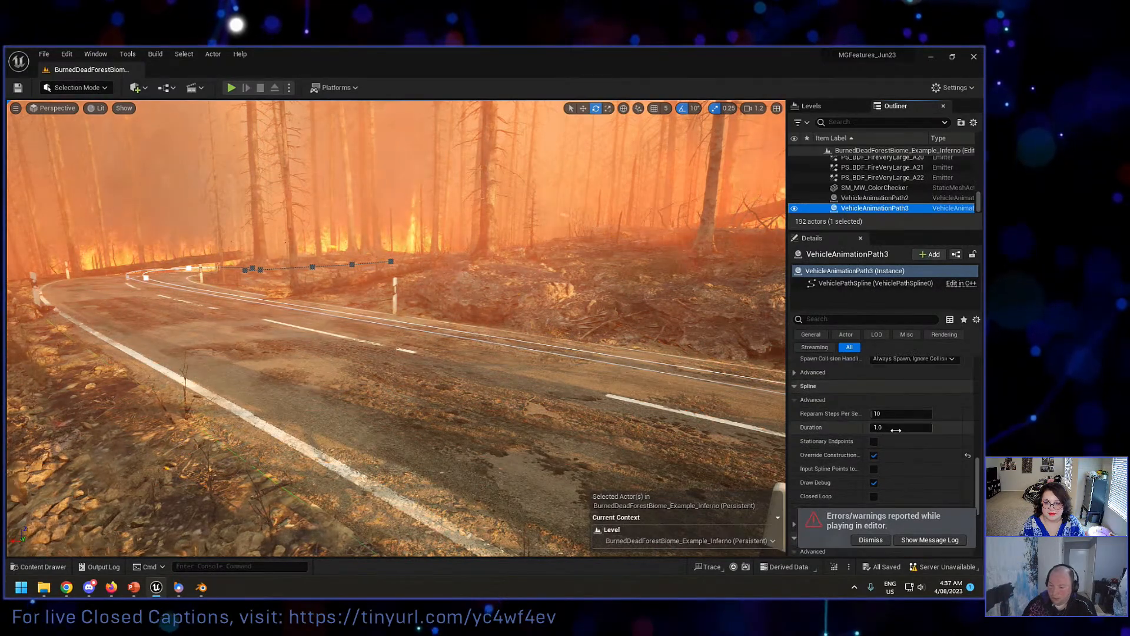
scroll(894, 425, up, 4)
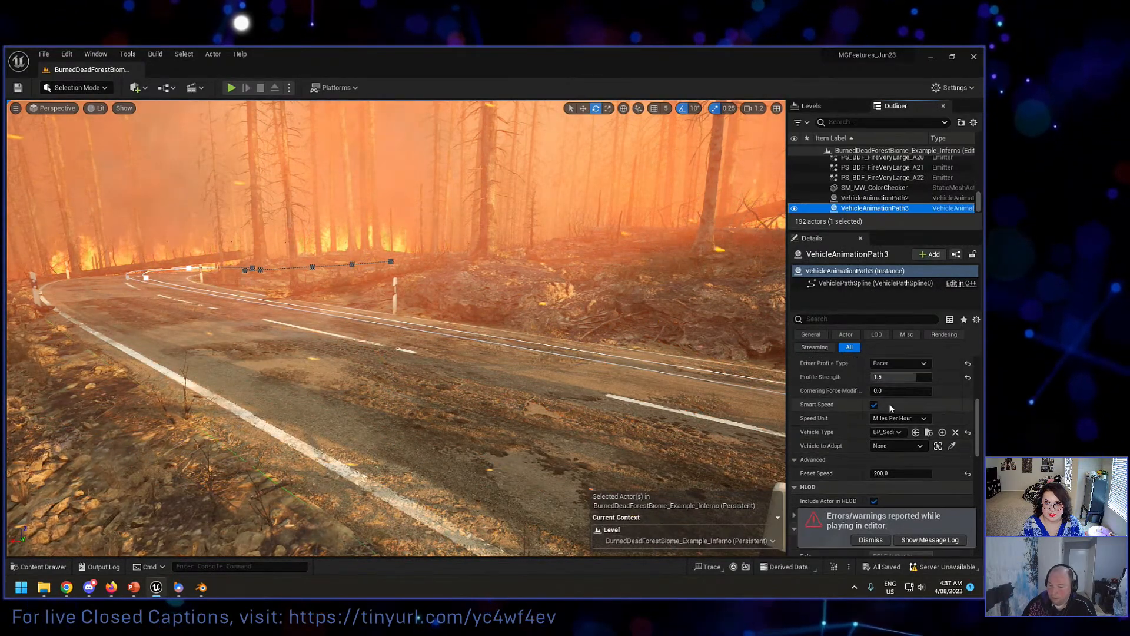
click(892, 377)
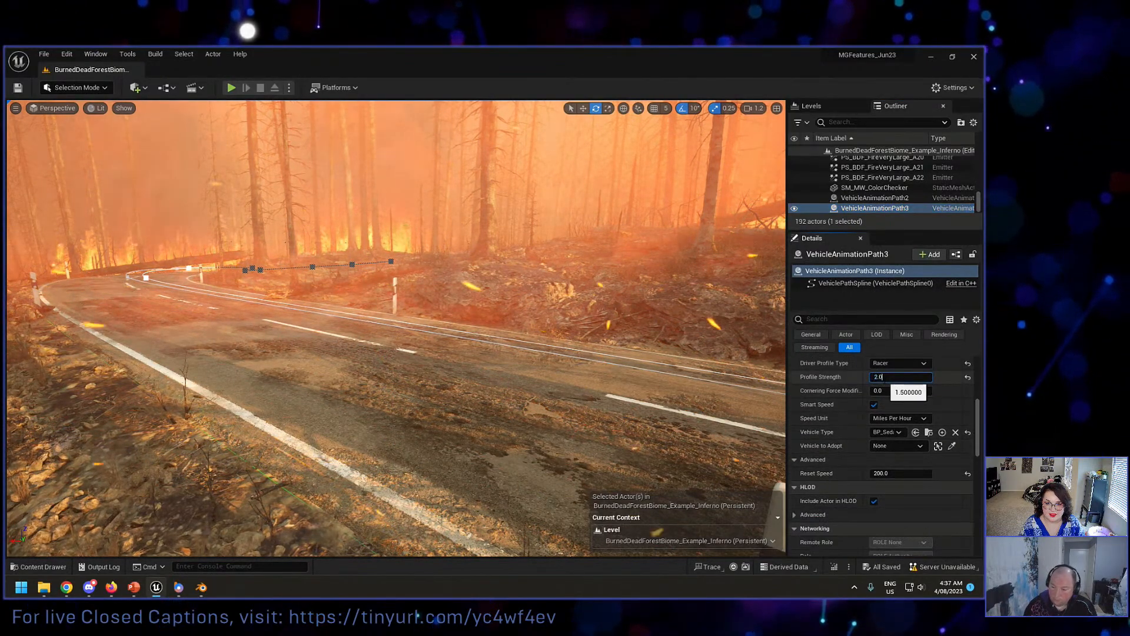
text(2)
key(Return)
Step: Set the Profile Strength of VehicleAnimationPath2 to 1.7
click(914, 199)
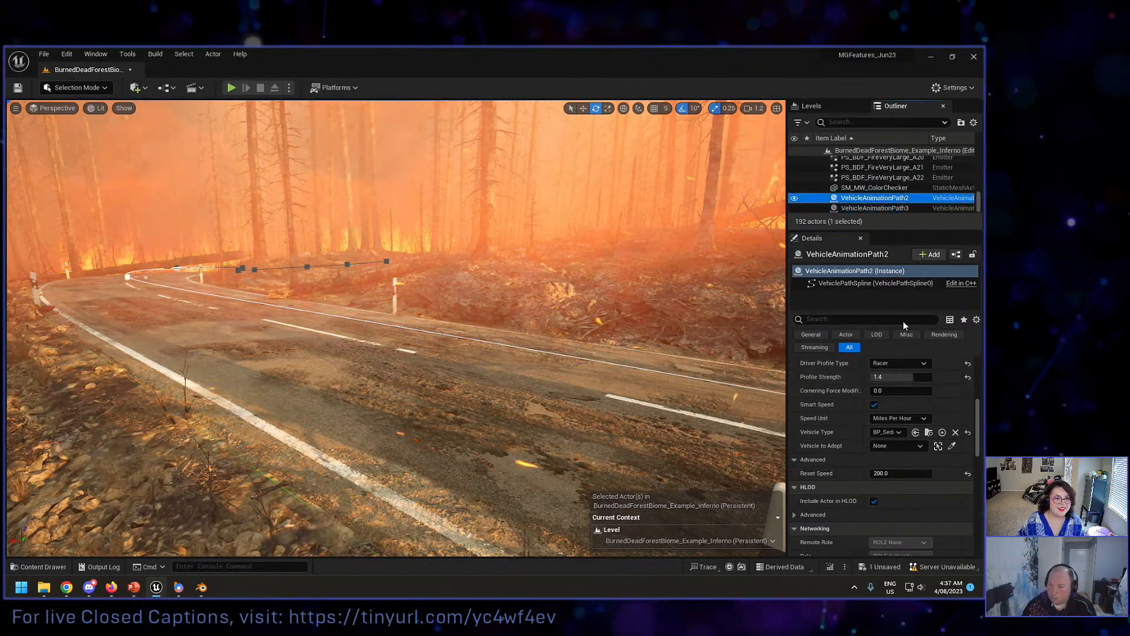
click(898, 378)
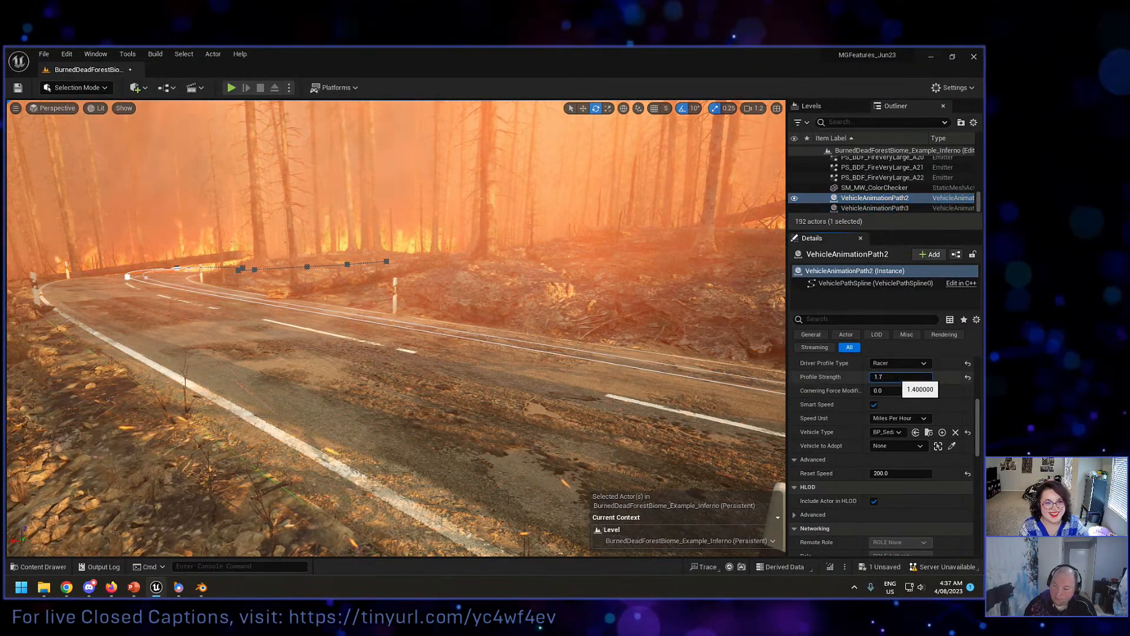
text(1.7)
key(Return)
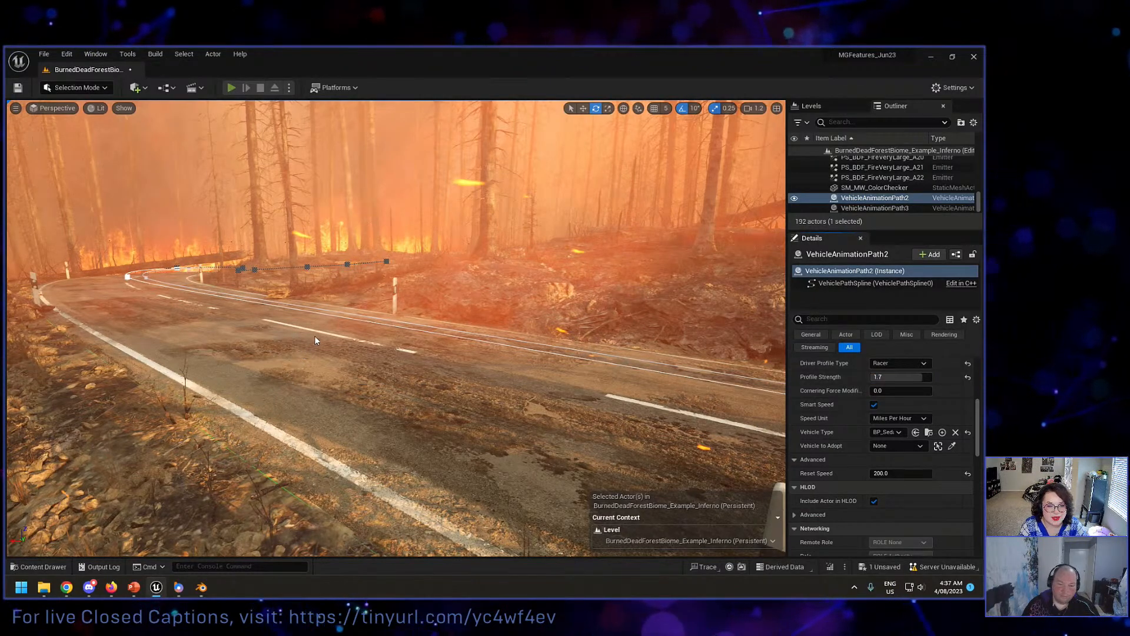
Step: Play the level to check how the cars drive with the increased profile strengths, ending the session and closing the message log
key(alt+p)
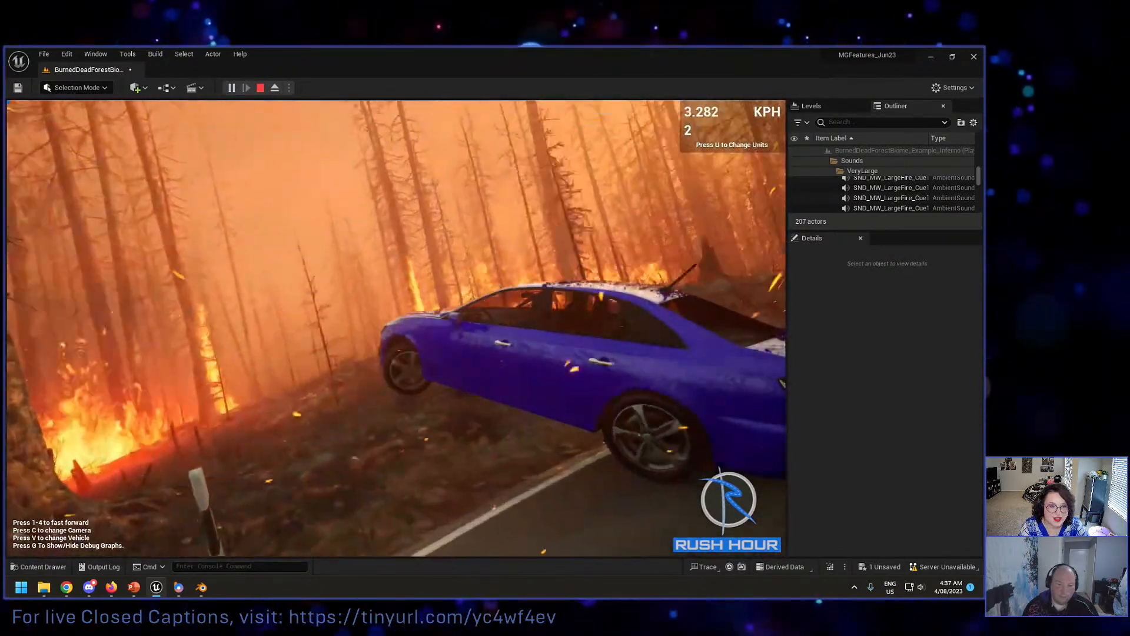
key(Escape)
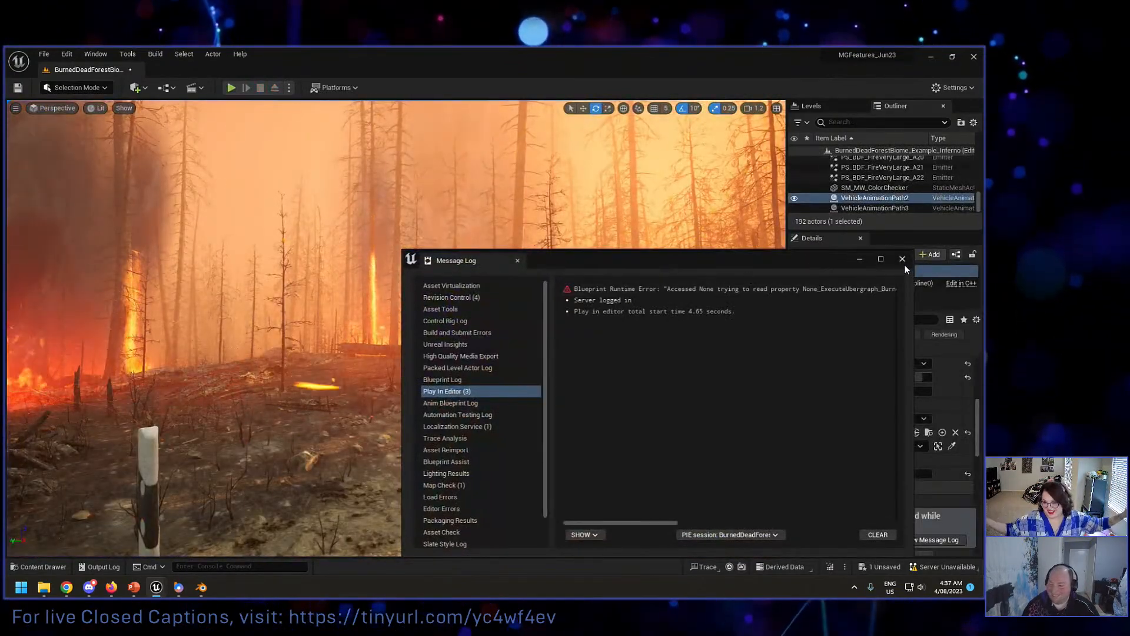
click(902, 259)
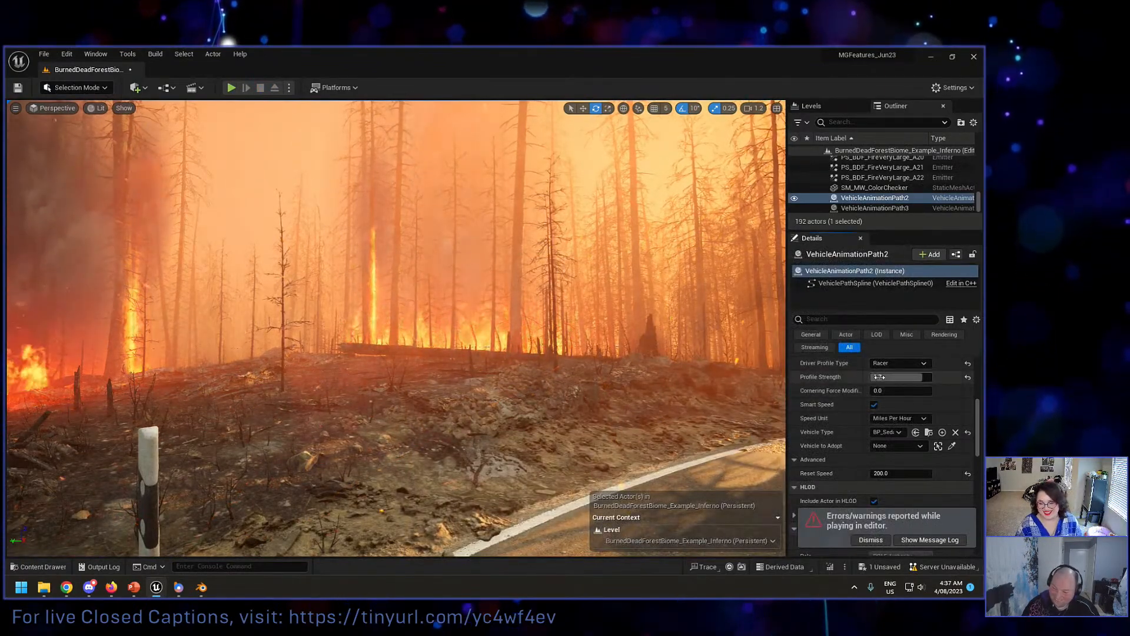
Step: Set the Profile Strength to 1.6 on VehicleAnimationPath2 and to 1.4 on VehicleAnimationPath3
click(879, 377)
text(1)
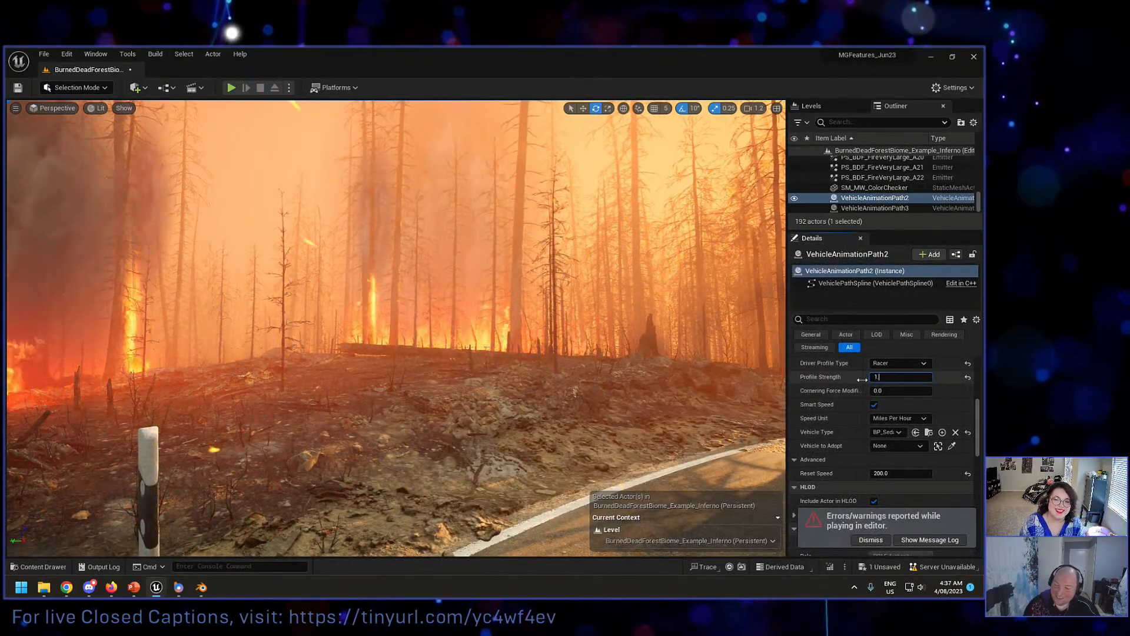
text(.6)
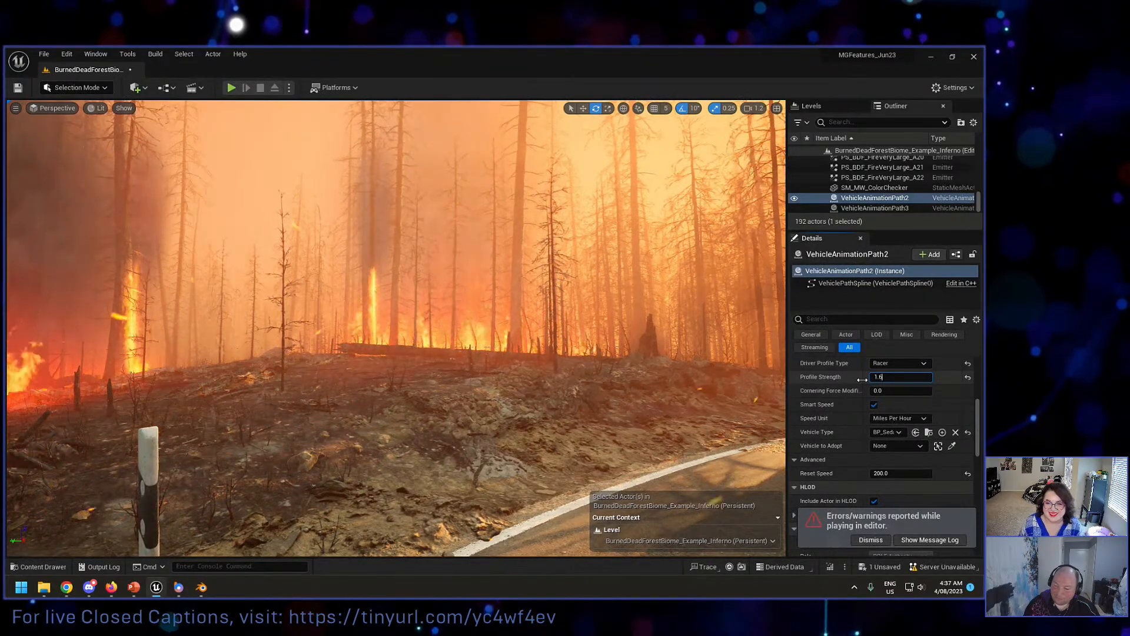
key(Return)
click(889, 207)
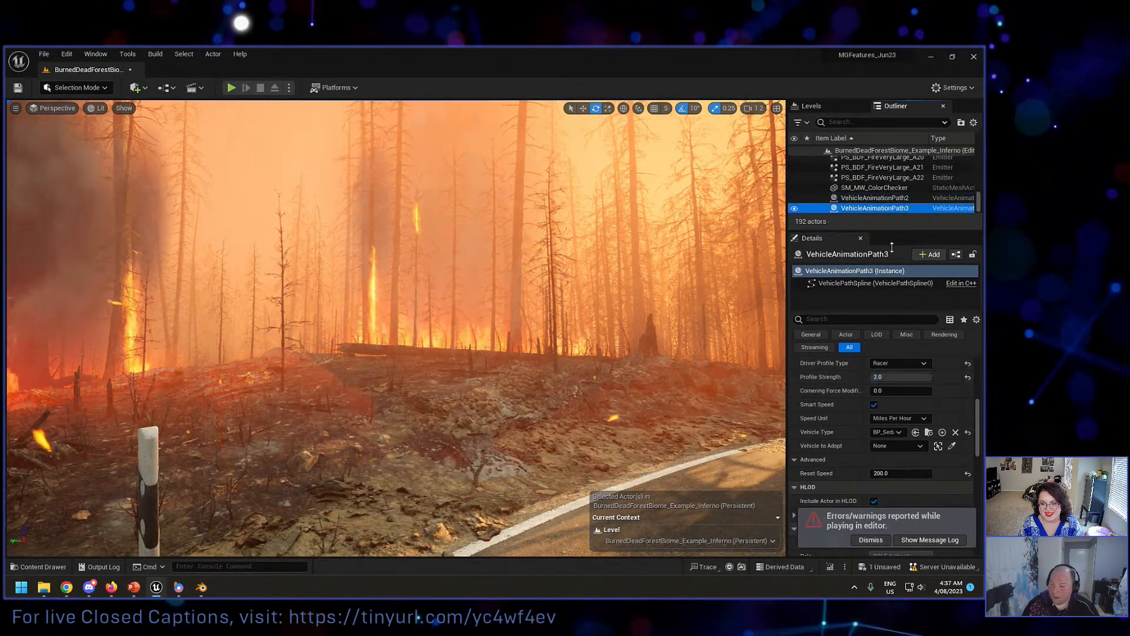
click(879, 378)
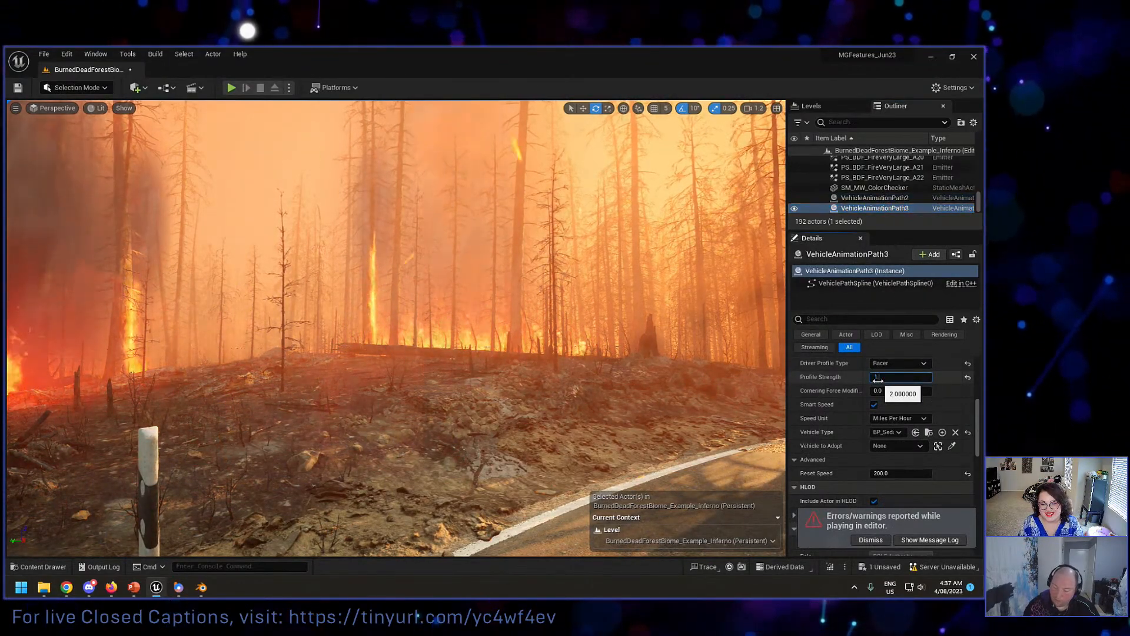
Step: Replay the level to watch the two cars with their reduced profile strengths, stop playing and close the message log
click(231, 89)
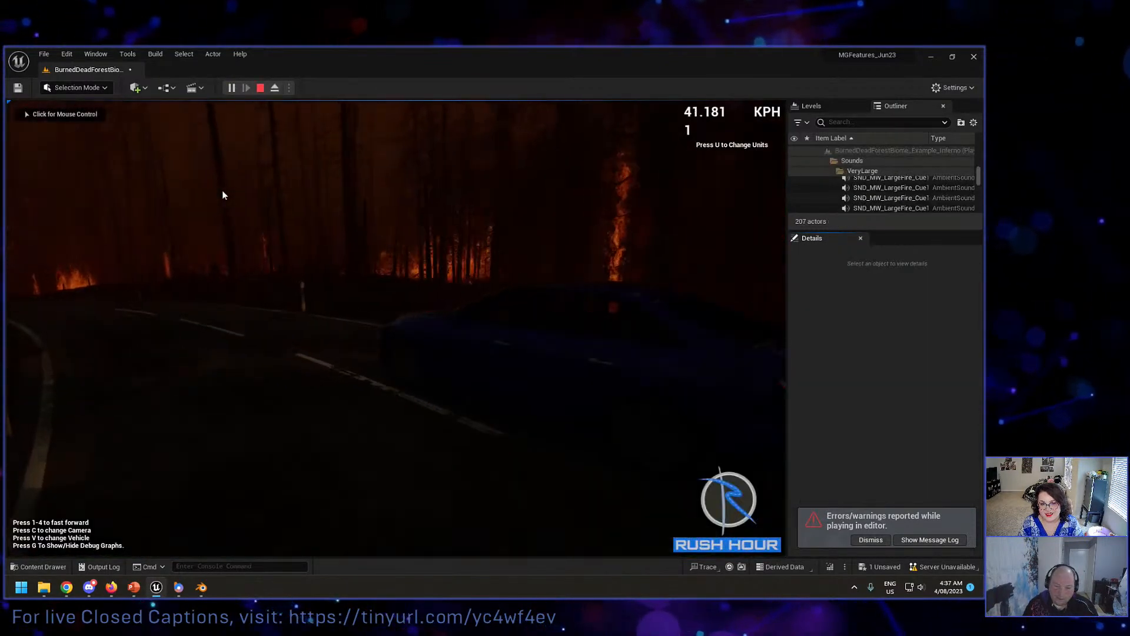
click(222, 194)
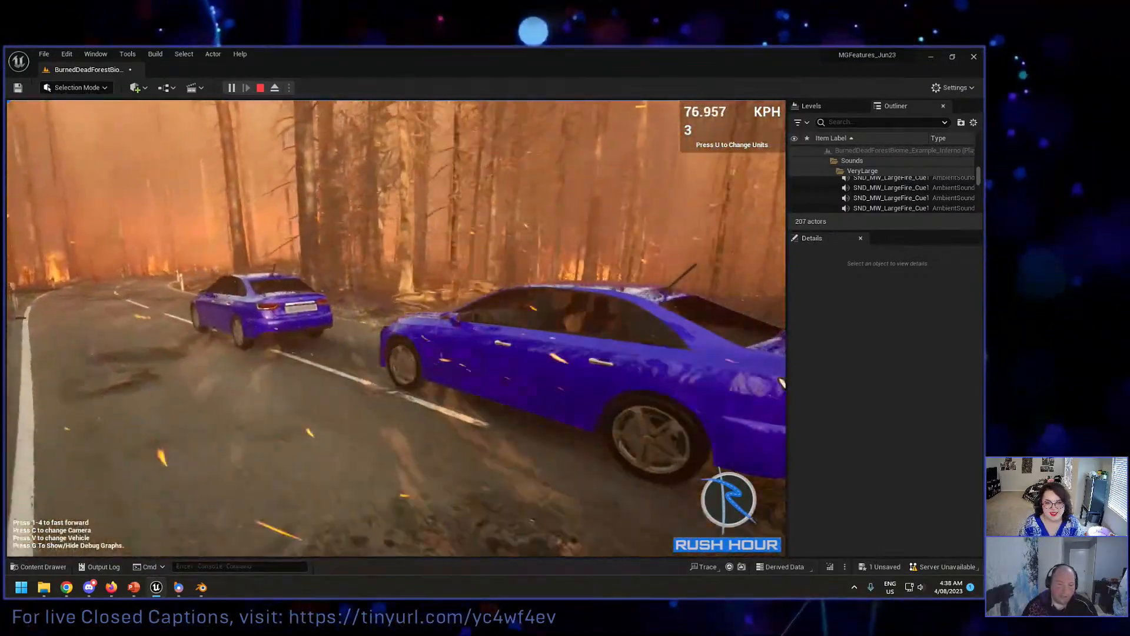
key(Escape)
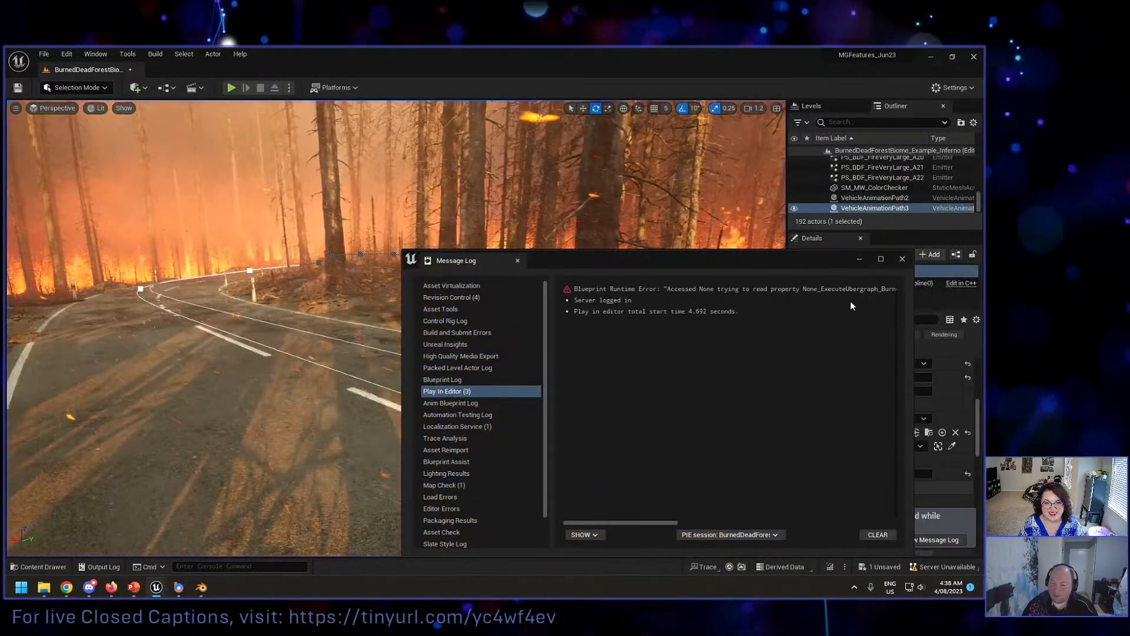
click(902, 259)
Step: Set the Profile Strength of VehicleAnimationPath3 to 1.3
click(886, 197)
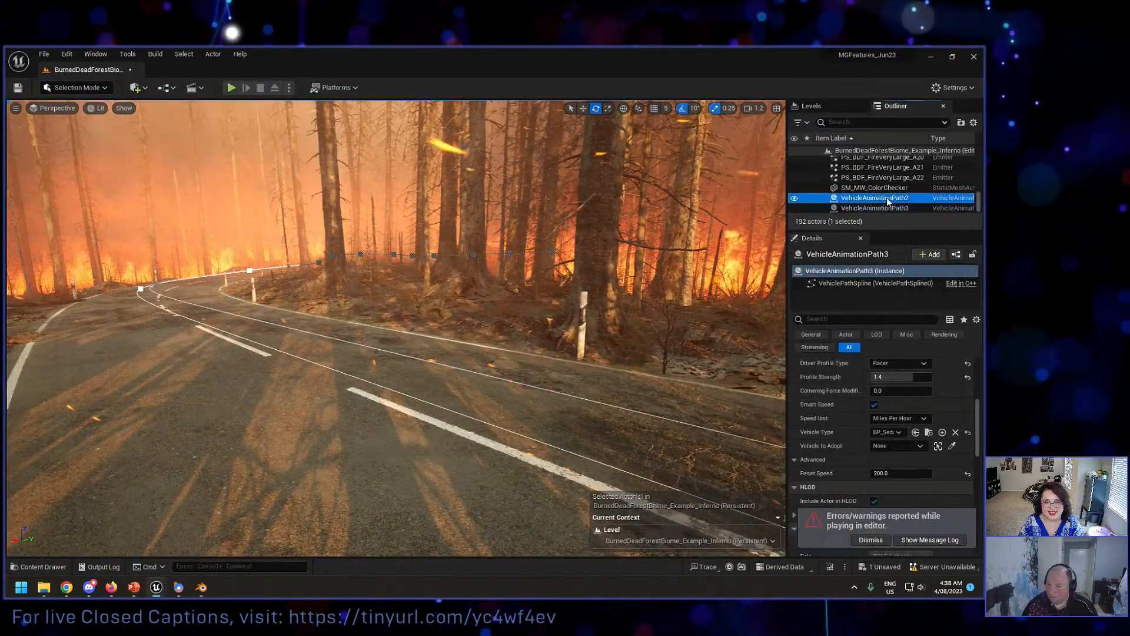
click(876, 207)
click(883, 377)
text(1)
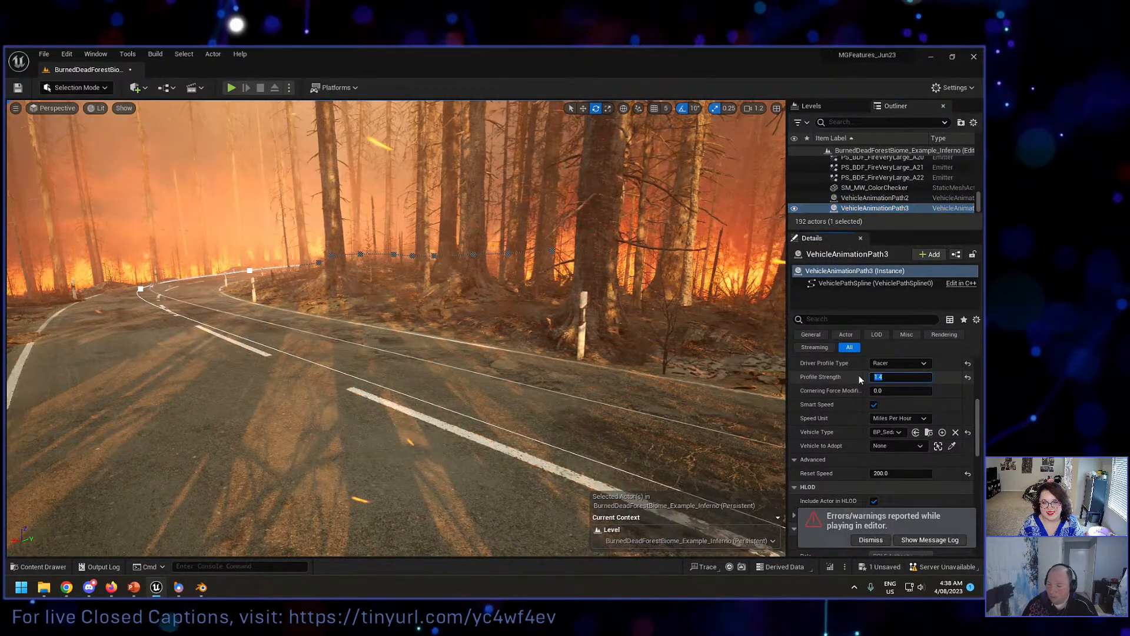
text(.3)
key(Return)
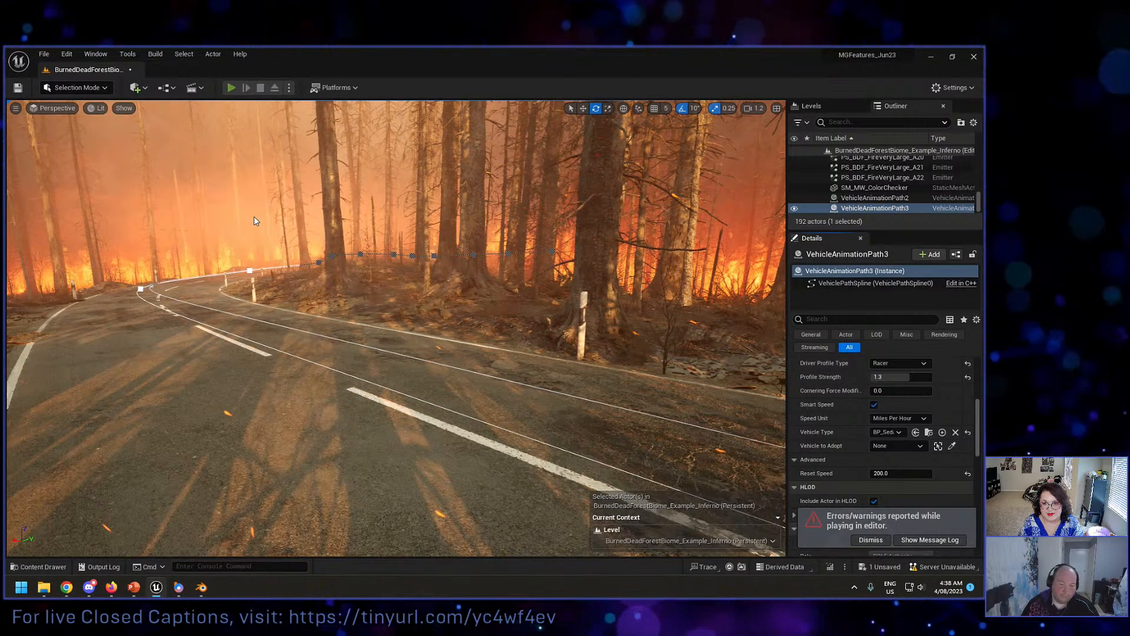
Step: Play the level to test the adjusted VehicleAnimationPath3, stop playing and close the message log
key(alt+p)
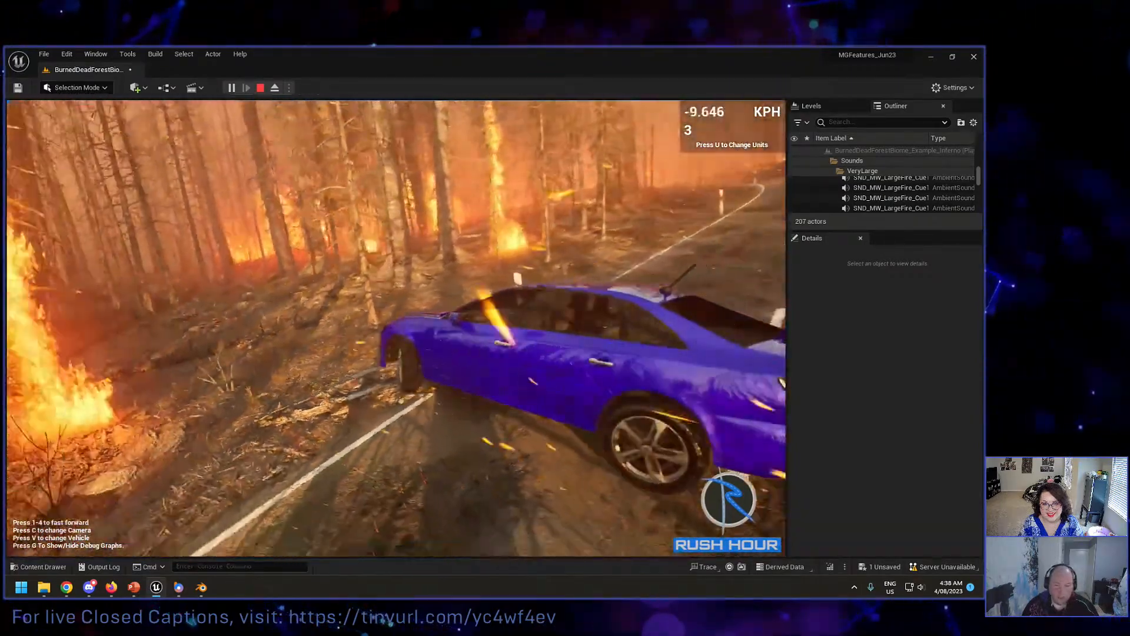
key(Escape)
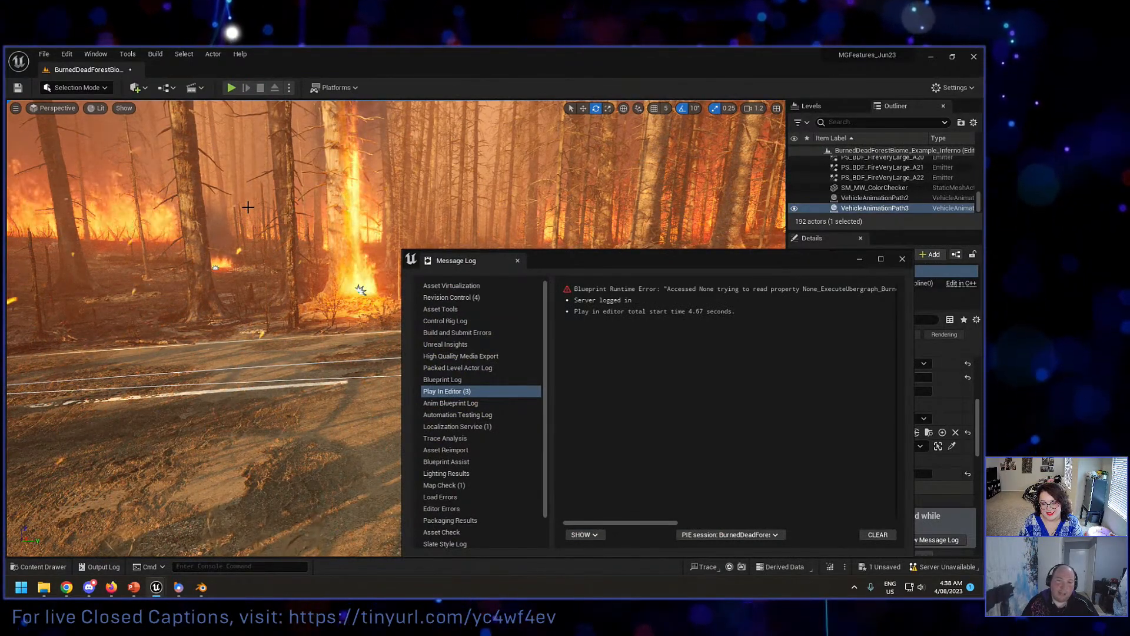
click(518, 261)
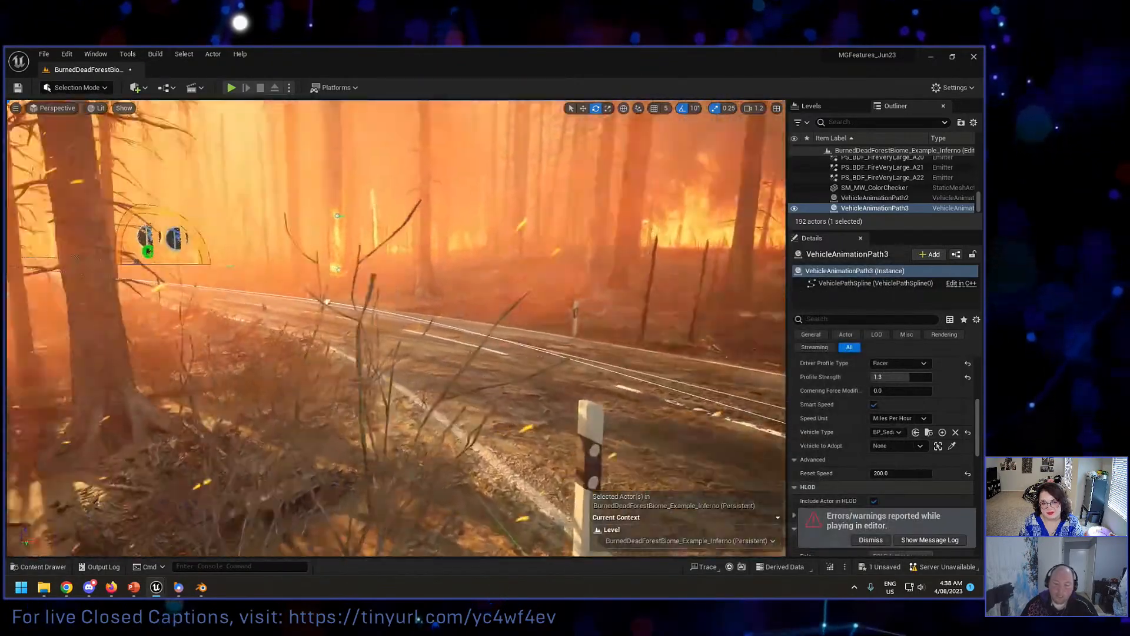
Step: Set the Profile Strength to 1.5 on VehicleAnimationPath3 and to 1.4 on VehicleAnimationPath2
key(w)
right_drag(518, 261, 440, 256)
key(s)
key(w)
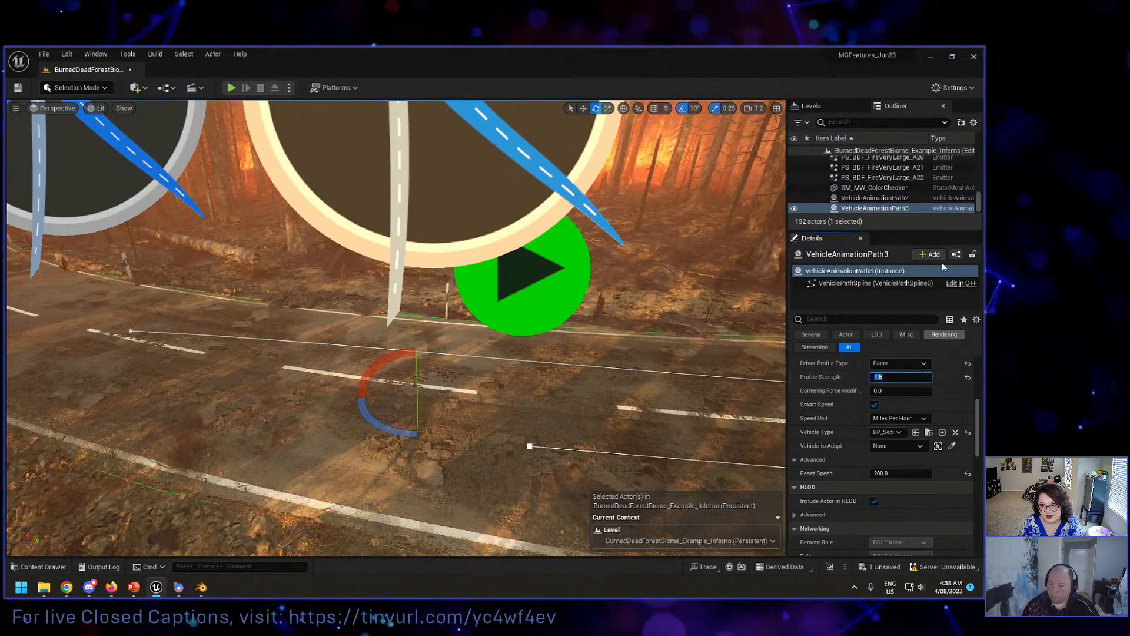
click(875, 197)
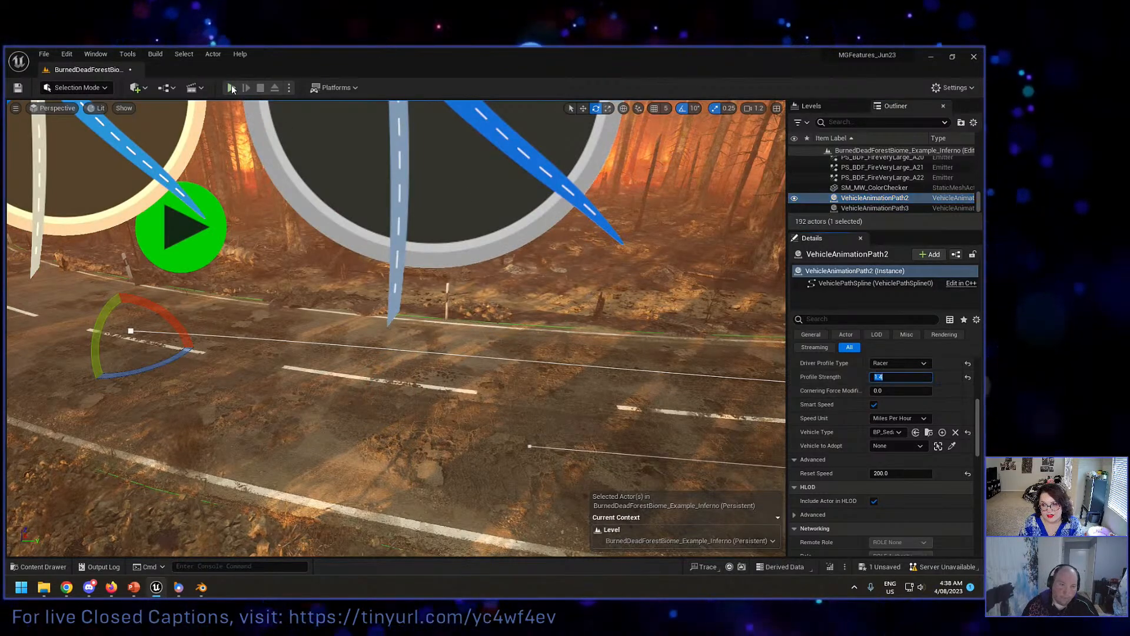
Step: Set the overall engine scalability quality to Low
right_drag(457, 115, 465, 115)
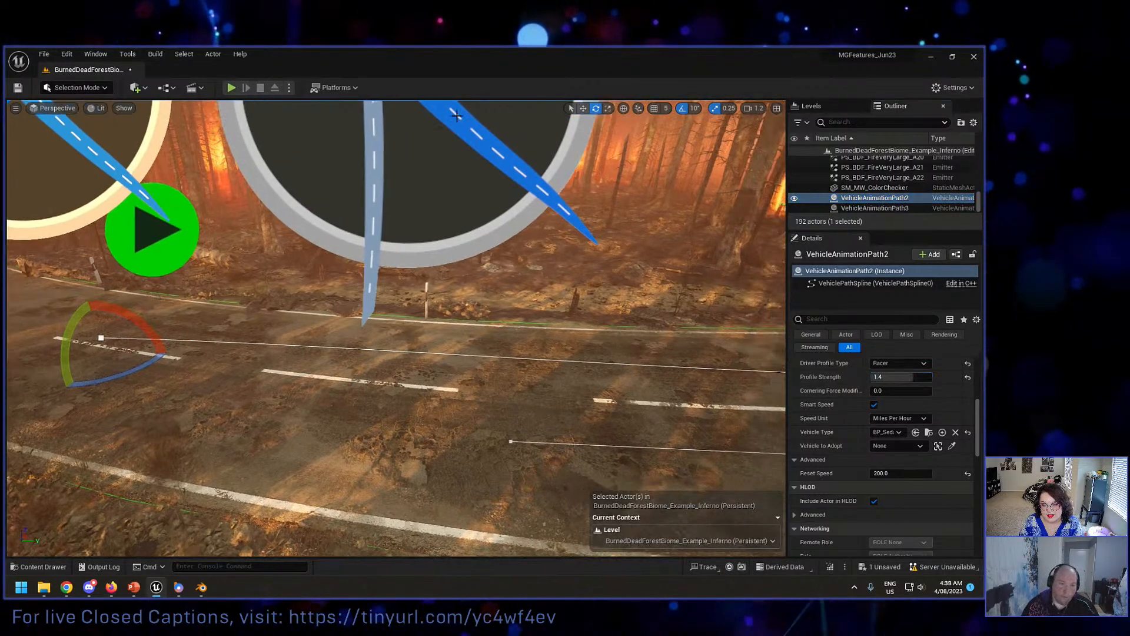
click(959, 88)
mouse_move(871, 278)
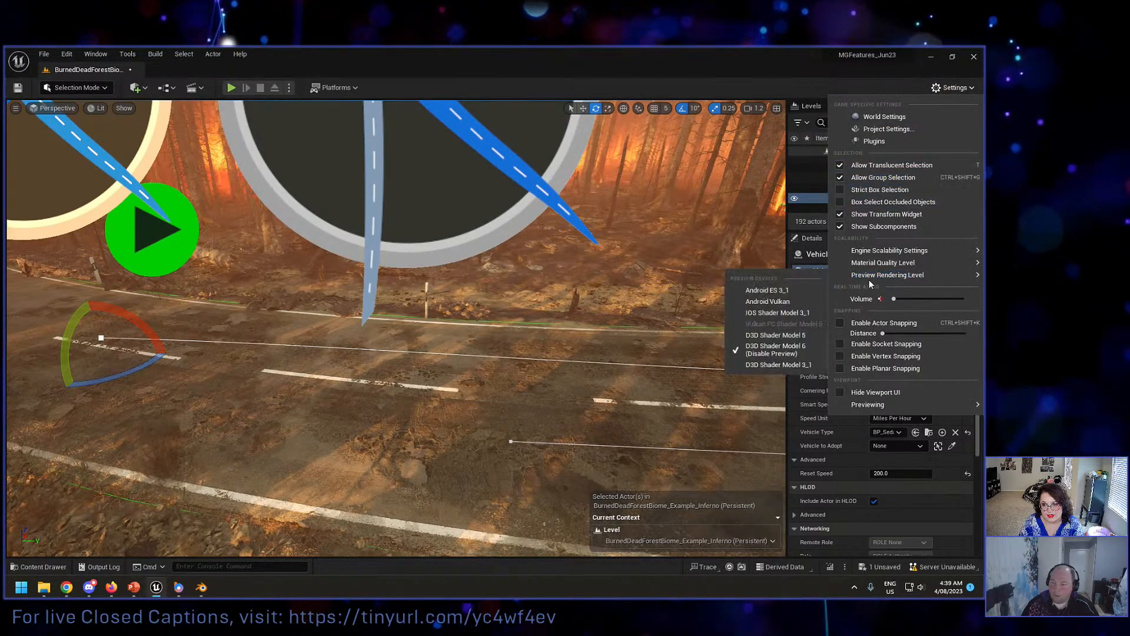
mouse_move(892, 251)
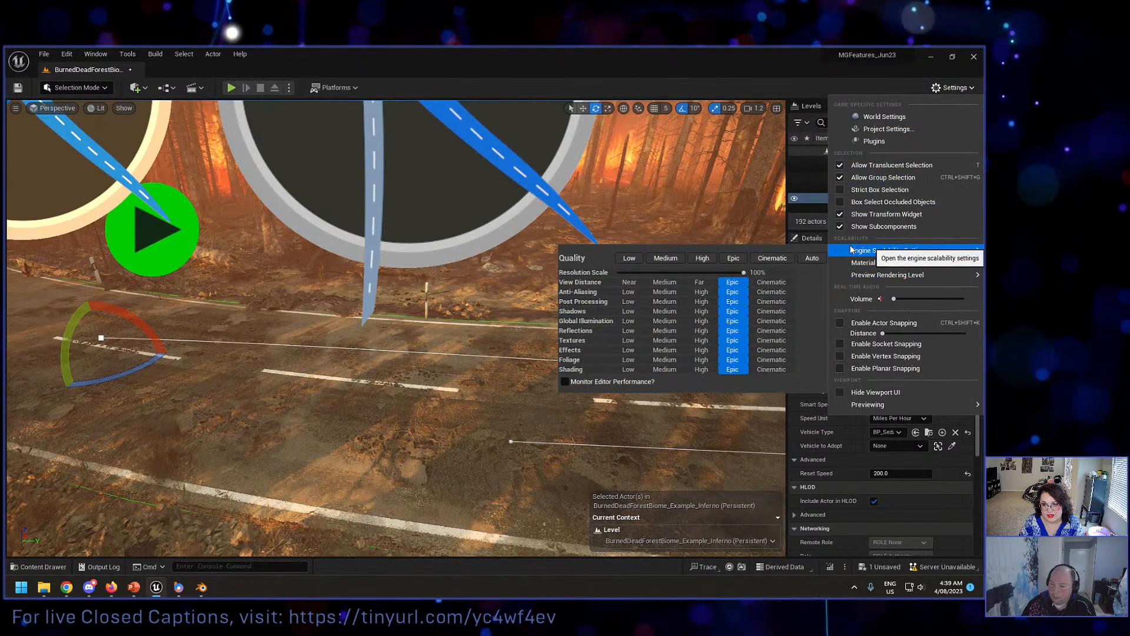
click(635, 258)
Step: Open the Take Recorder for capturing the vehicle animation
right_drag(702, 235, 772, 236)
key(s)
key(s)
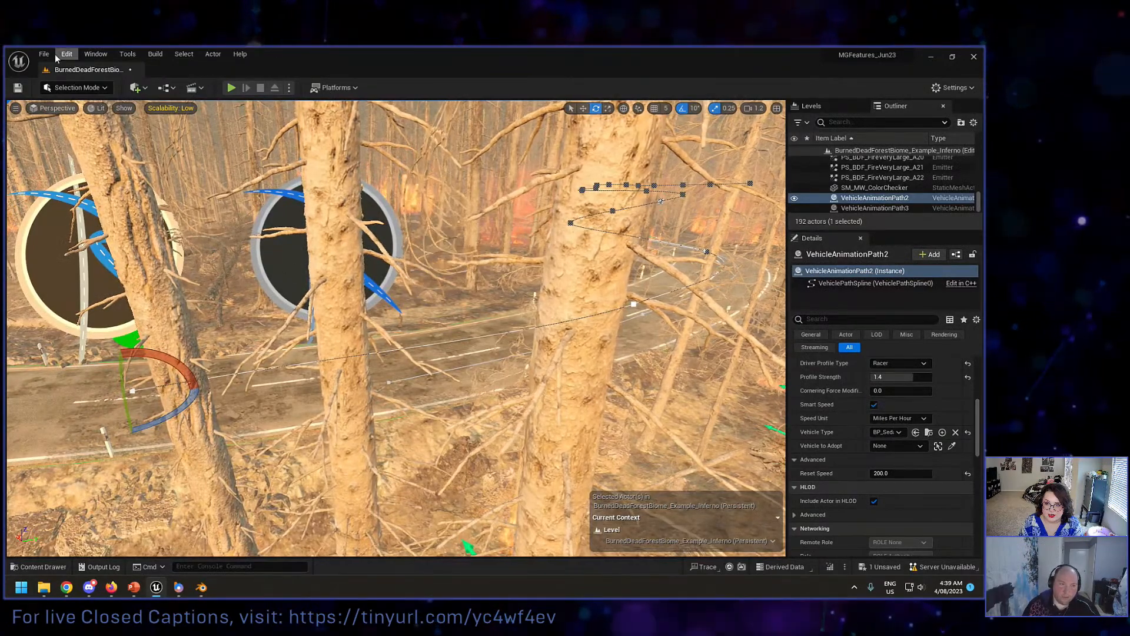
click(95, 54)
mouse_move(118, 82)
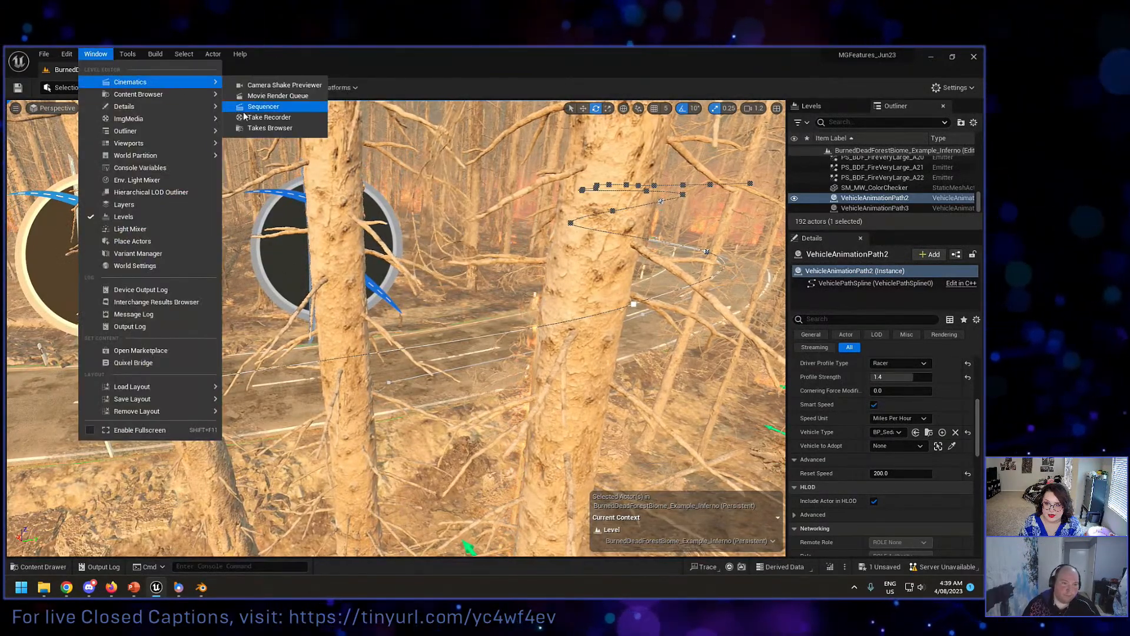
click(269, 117)
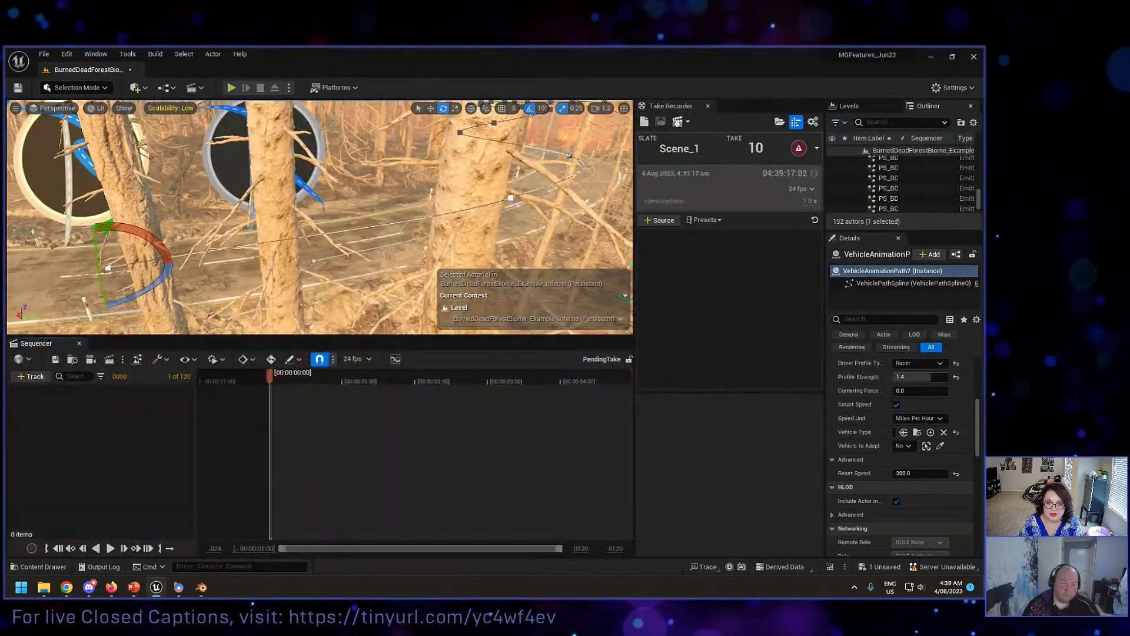
right_drag(320, 218, 318, 271)
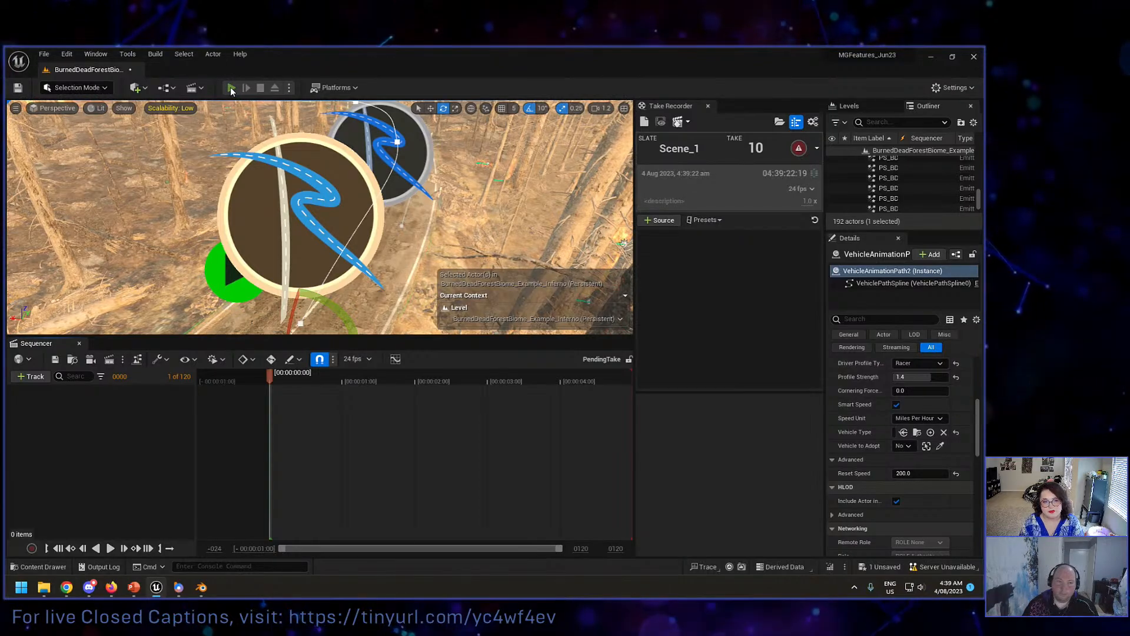
Step: Start and pause play of the level, and add the spawned actors BP_Sedan_RH0 and BP_Sedan_RH1 as recording sources
click(232, 88)
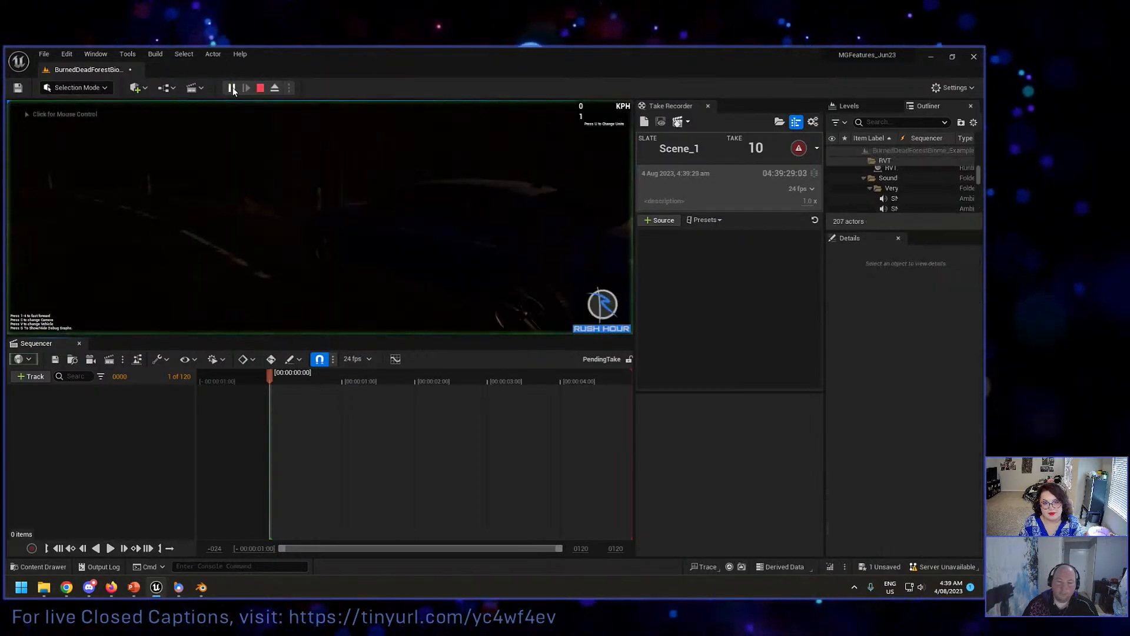
click(674, 224)
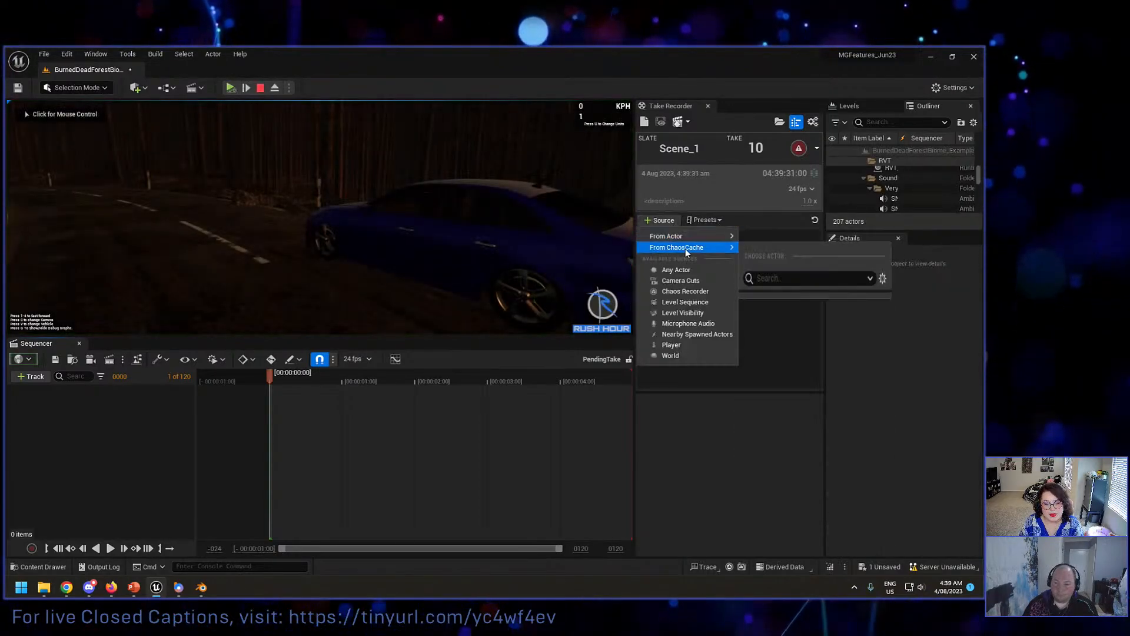
mouse_move(686, 247)
click(765, 300)
click(662, 220)
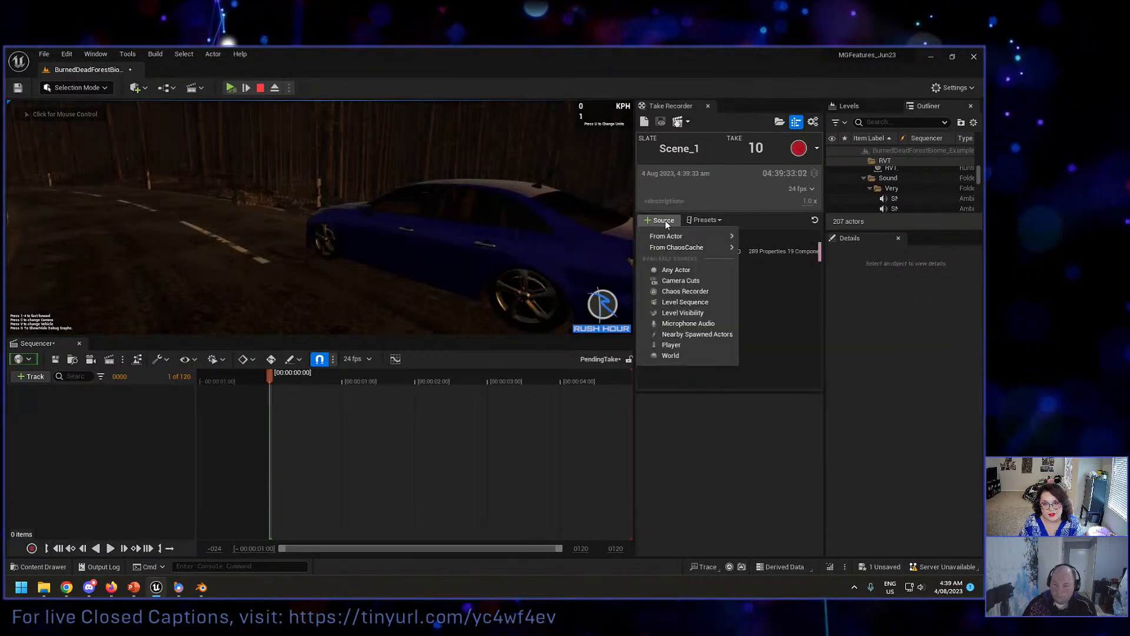
mouse_move(721, 238)
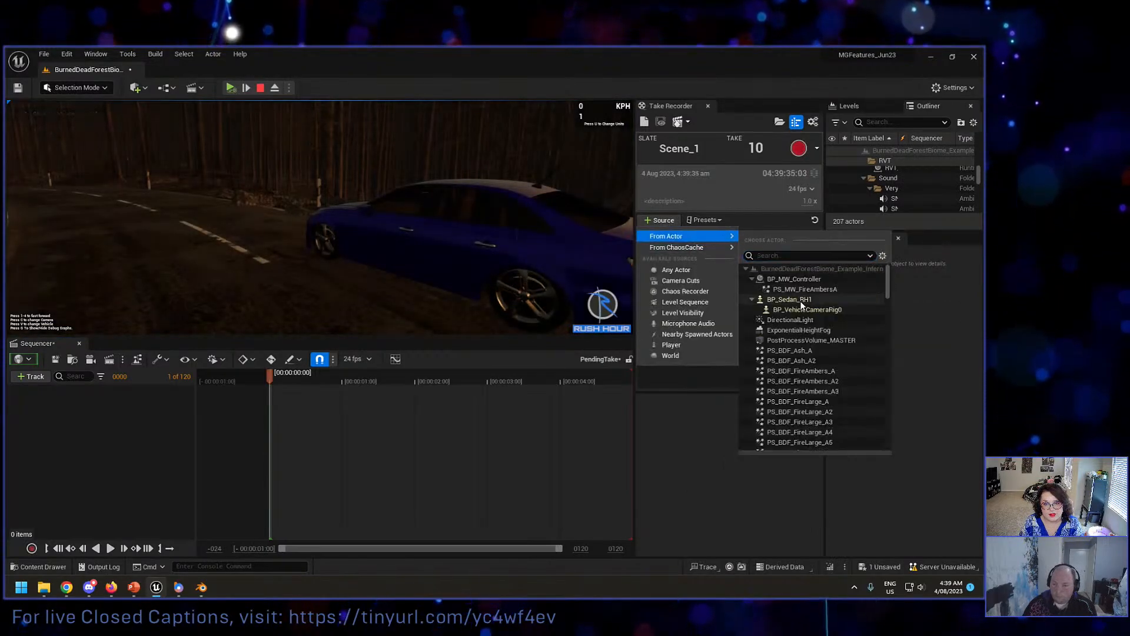
click(789, 300)
Step: Turn off Remove Root Animation for both the BP_Sedan_RH0 and BP_Sedan_RH1 sources
click(718, 251)
scroll(680, 503, down, 3)
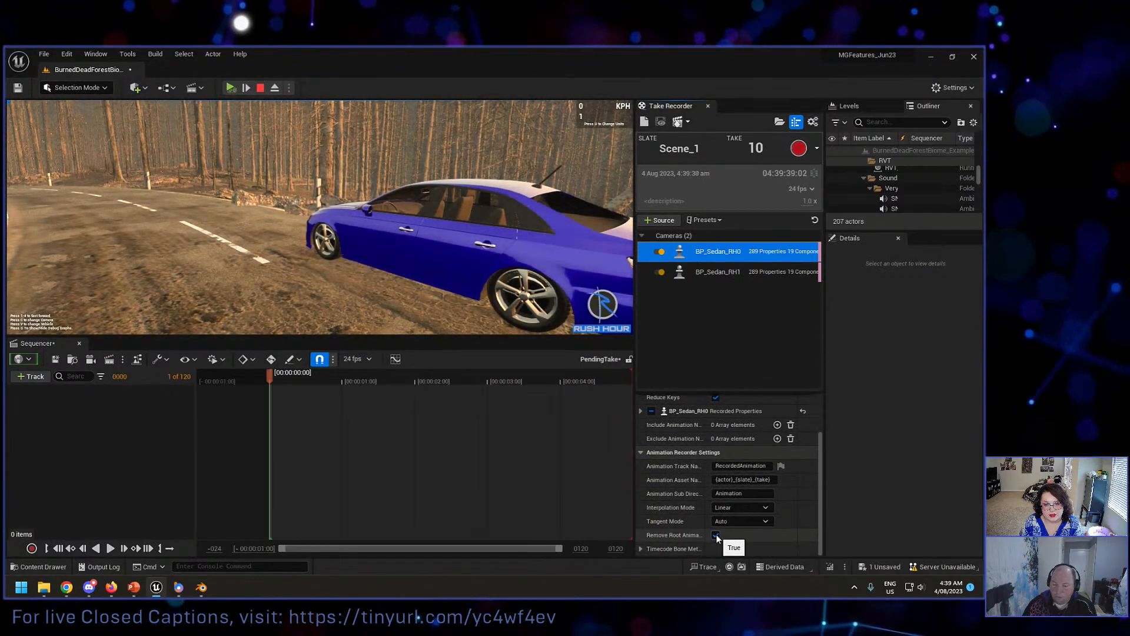
click(713, 272)
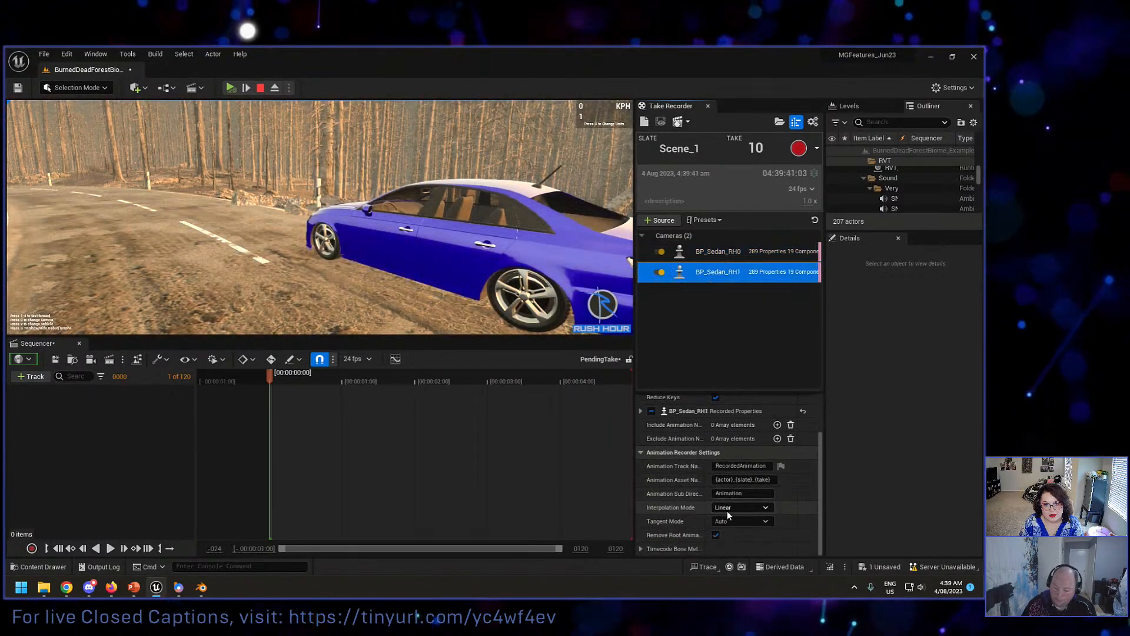
click(717, 535)
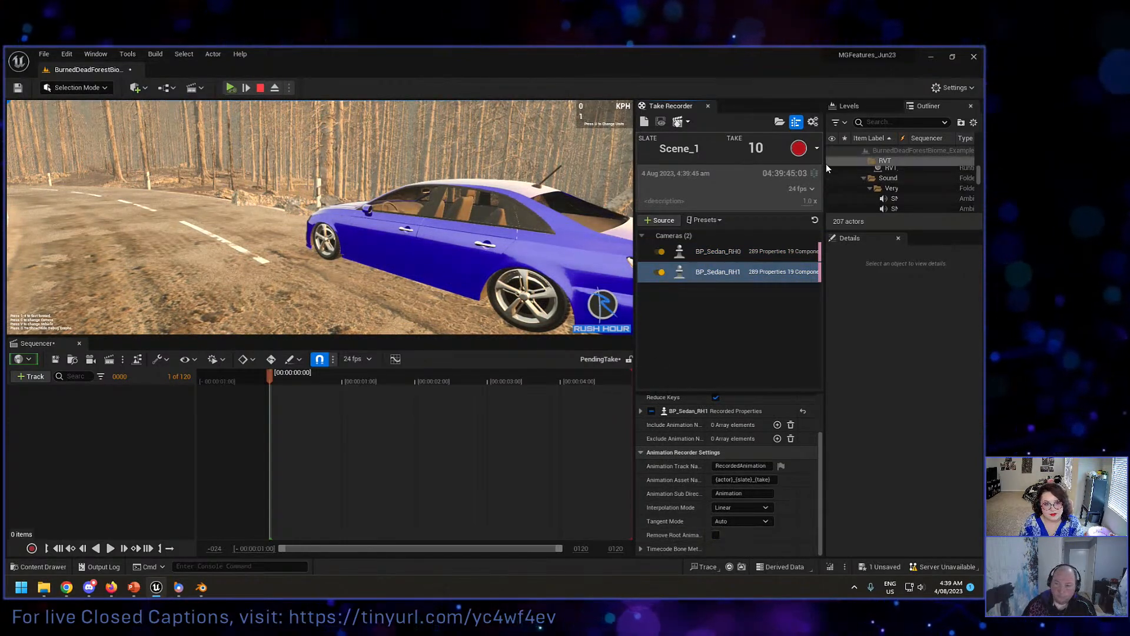
Step: Start recording take 10 of Scene_1 and resume the paused play session
click(799, 147)
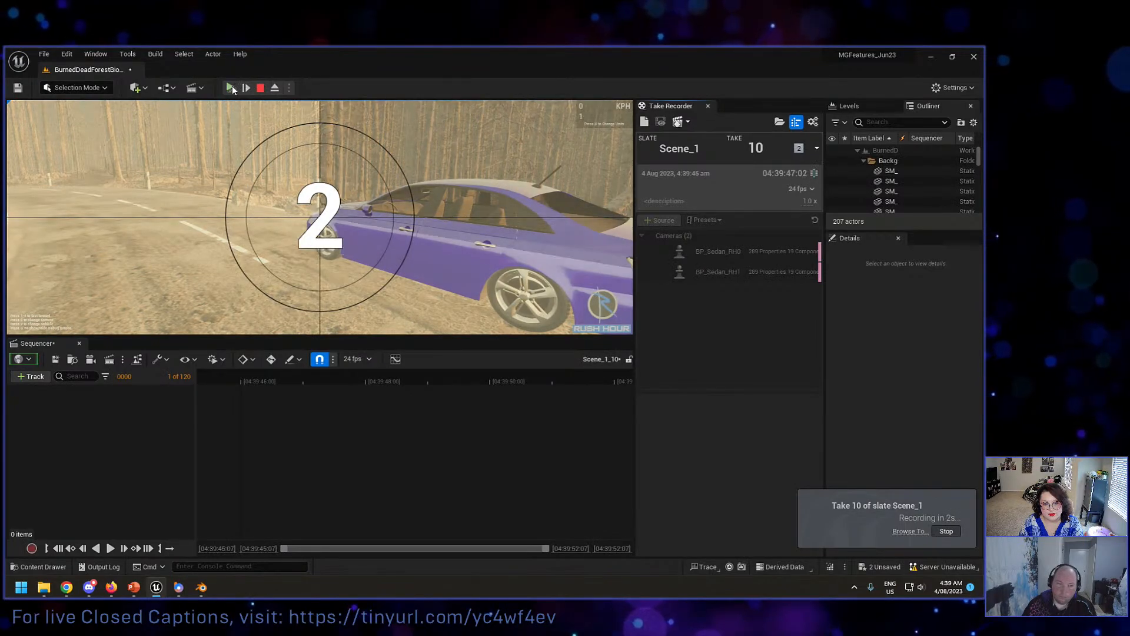
click(231, 88)
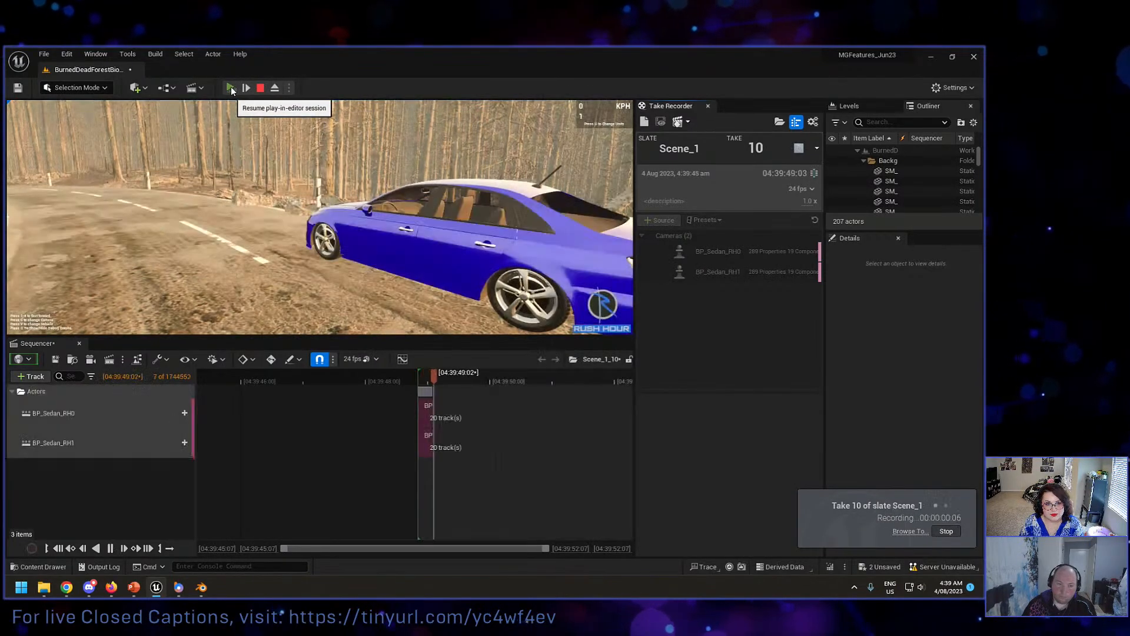
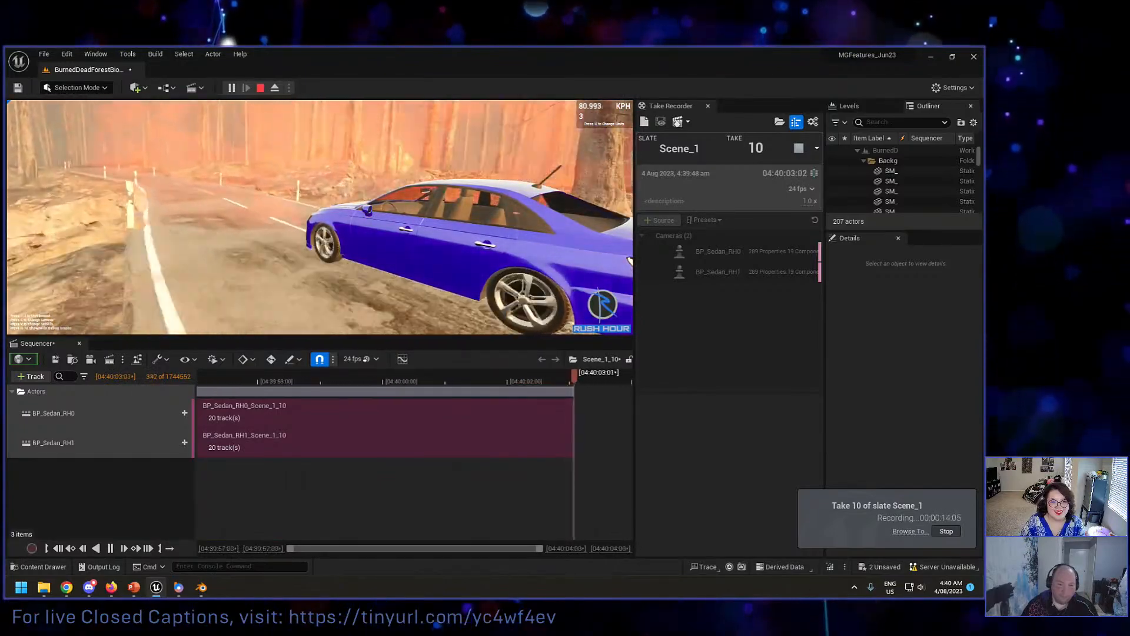
Step: End the play session and recording, and close the Message Log, Sequencer and Take Recorder
key(Escape)
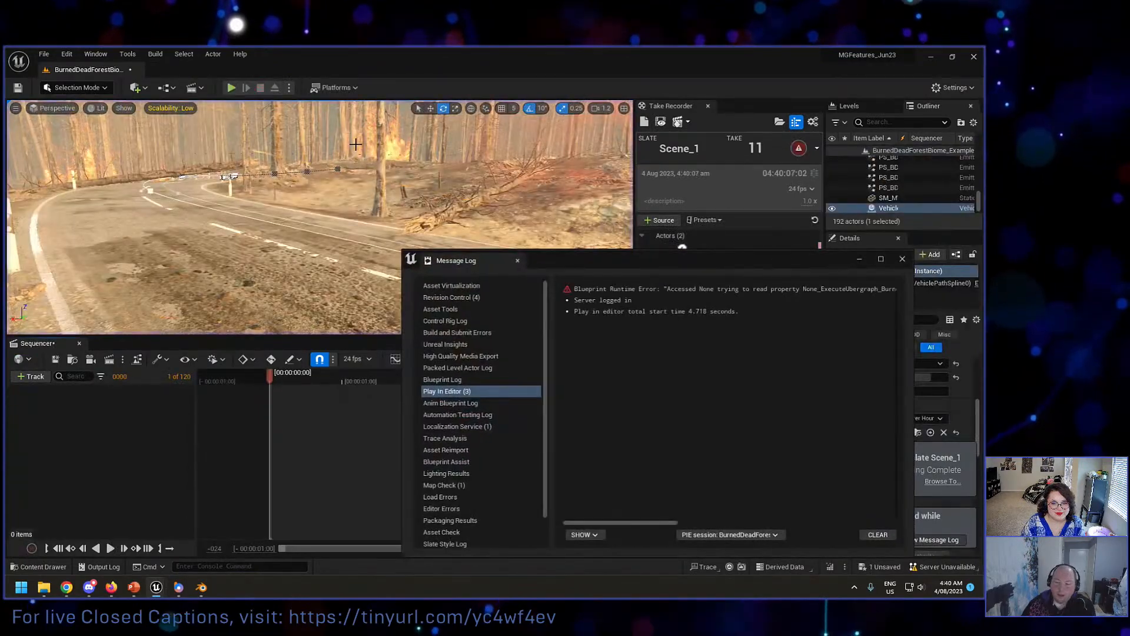
click(517, 260)
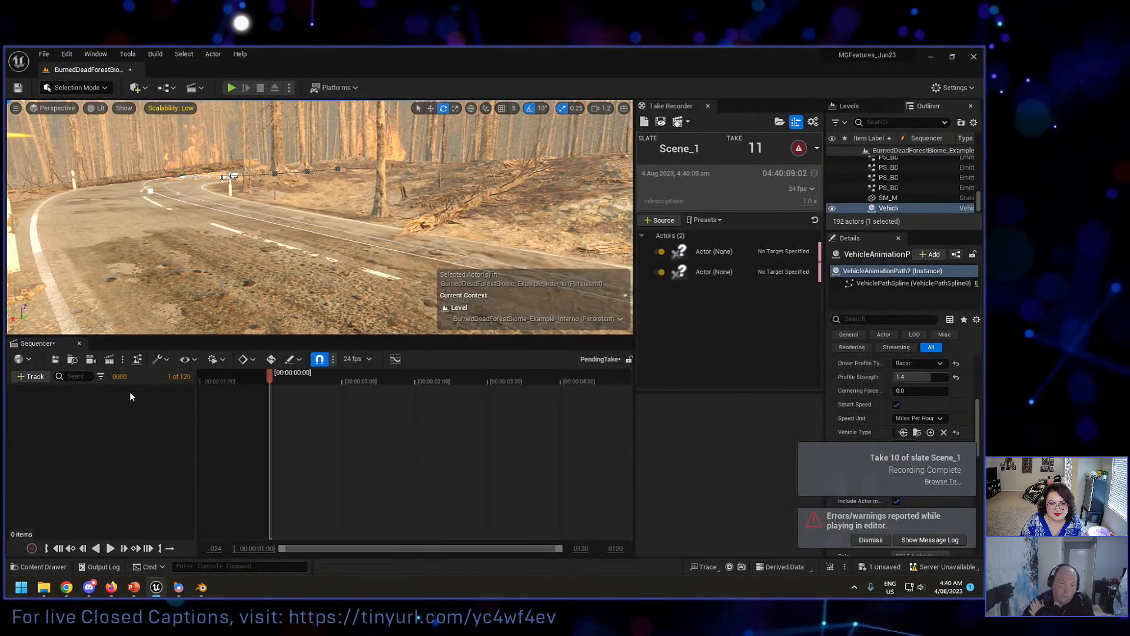
click(80, 344)
click(708, 105)
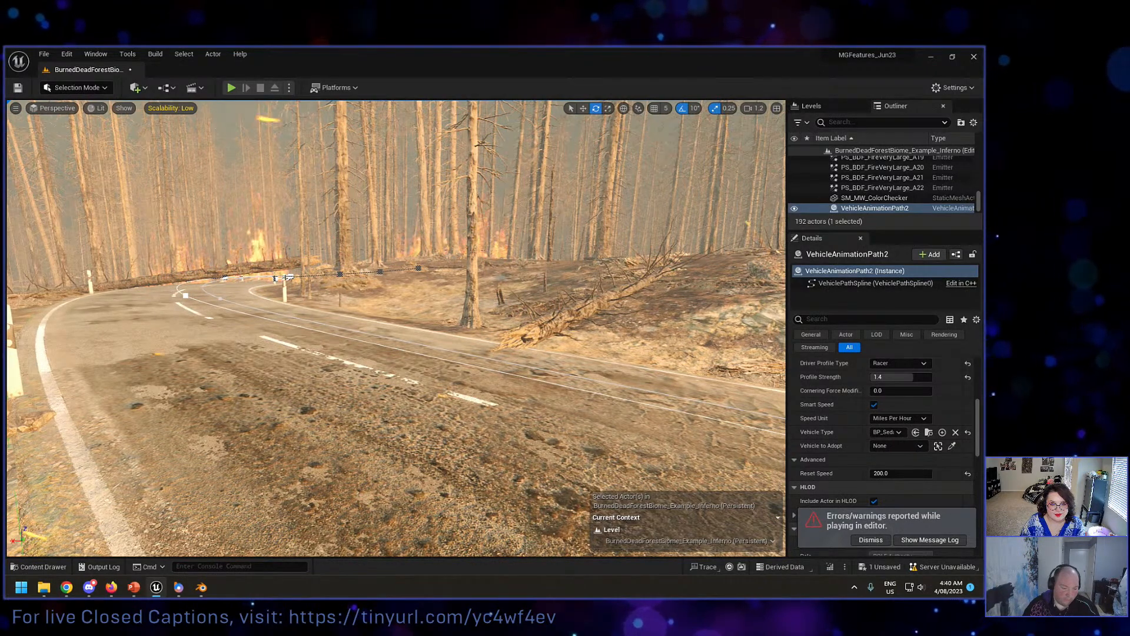
Step: Open the recorded level sequence Scene_1_10 from the Cinematics/Takes/2023-08-04 folder
click(41, 567)
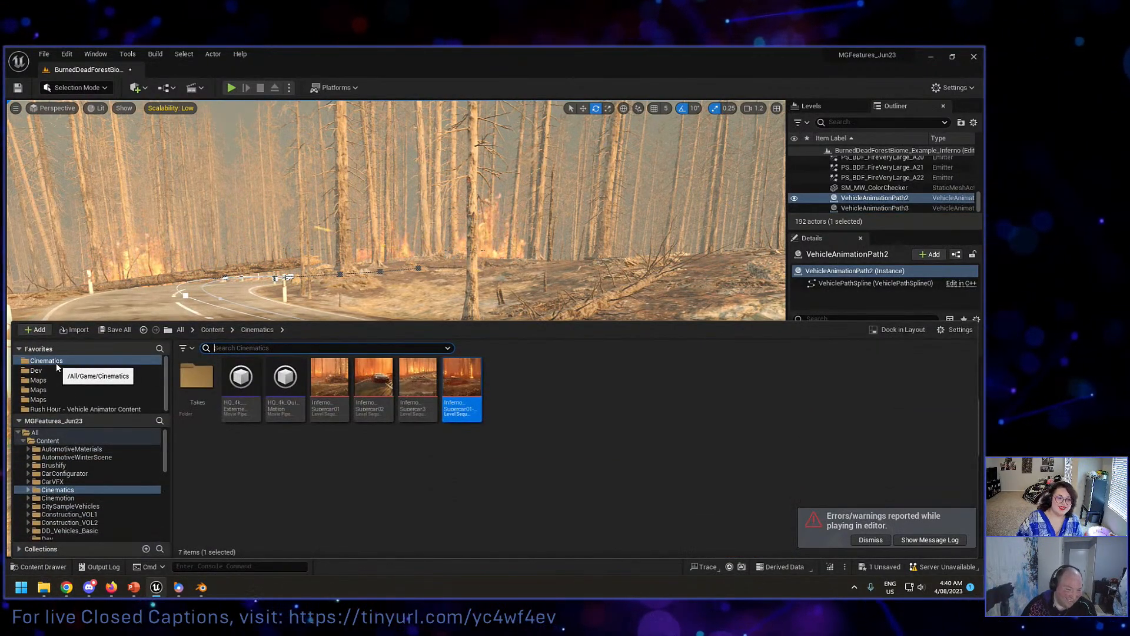
double_click(197, 377)
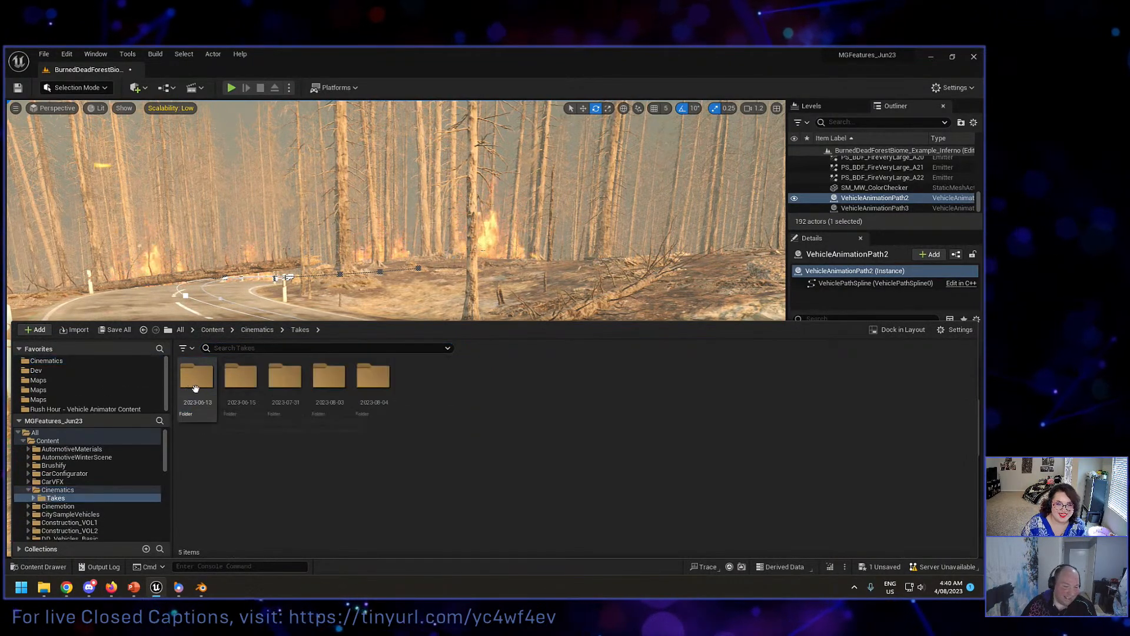
click(380, 377)
double_click(382, 378)
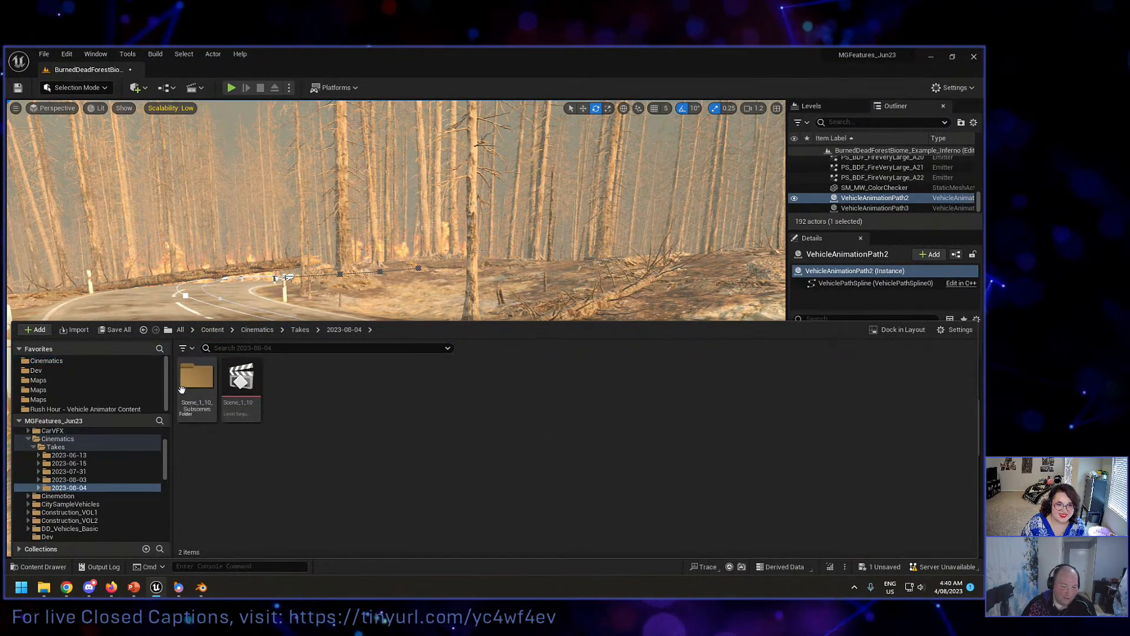
double_click(242, 377)
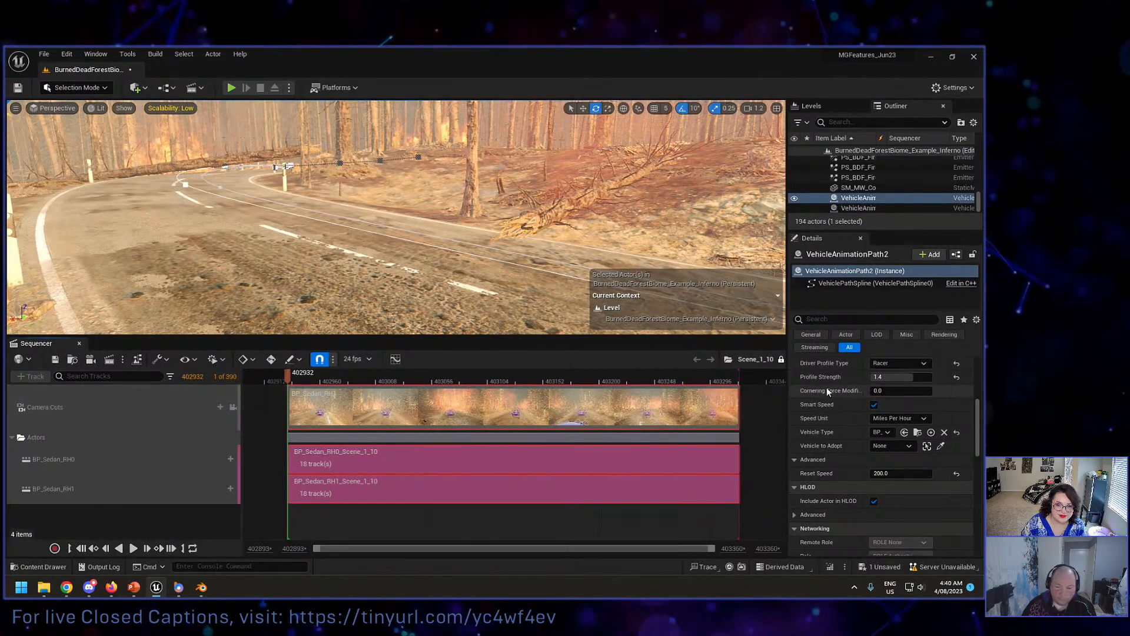
Step: Delete the BP_Sedan_RH1 section from the Camera Cuts track and create a new Cine Camera Actor in the sequence
click(552, 420)
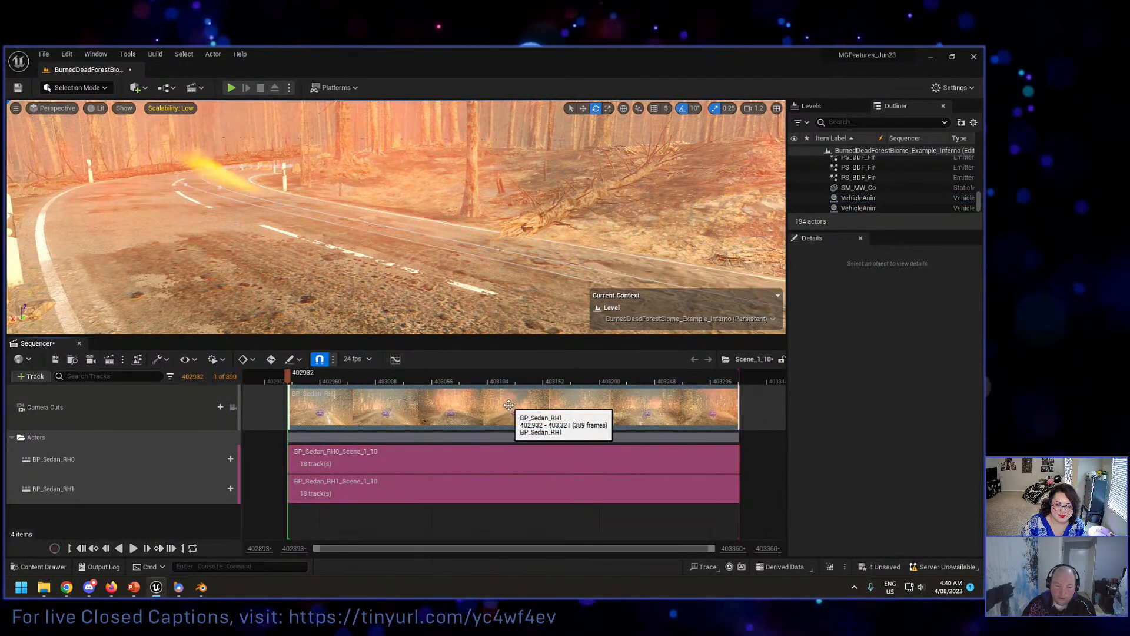
key(Delete)
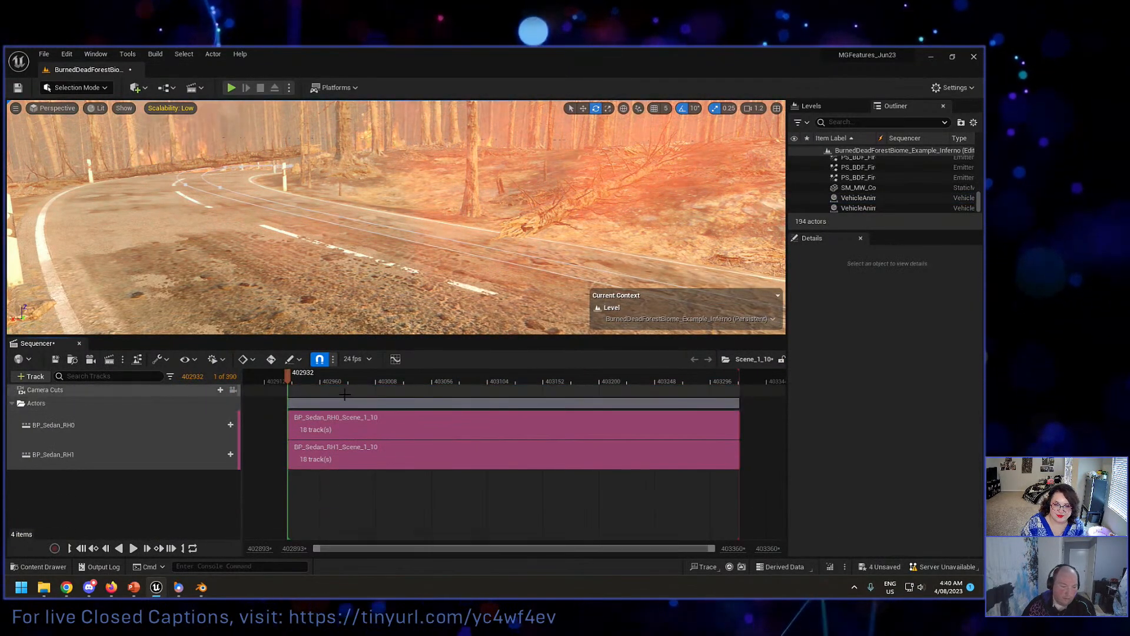
click(352, 430)
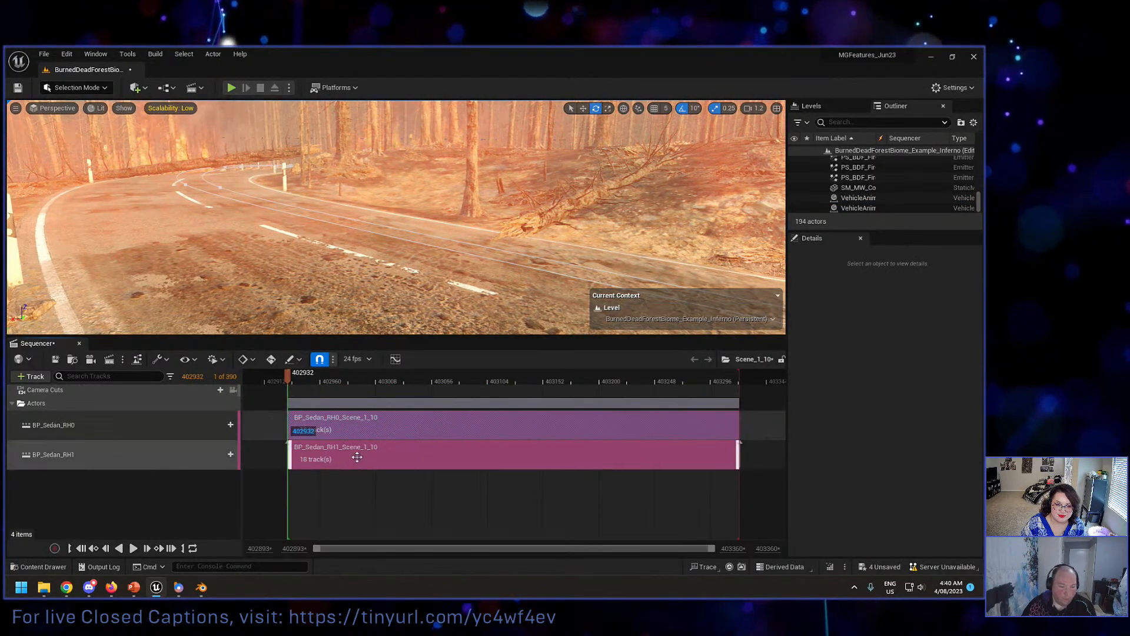
click(92, 359)
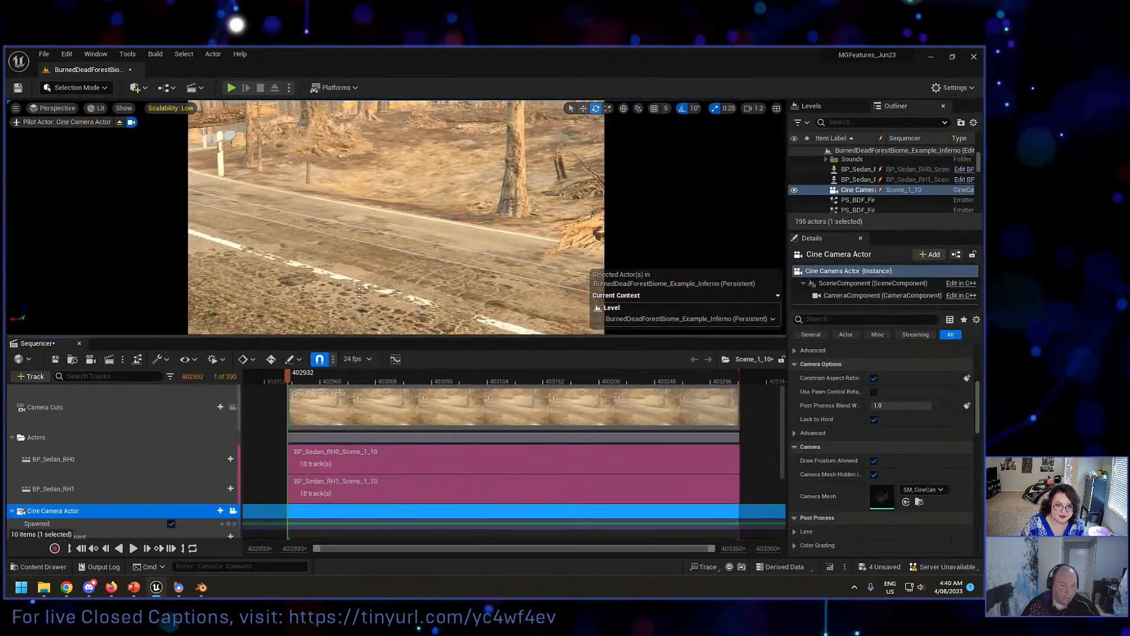
Step: Set the engine scalability of all groups to Epic and give the Sequencer more height
click(952, 88)
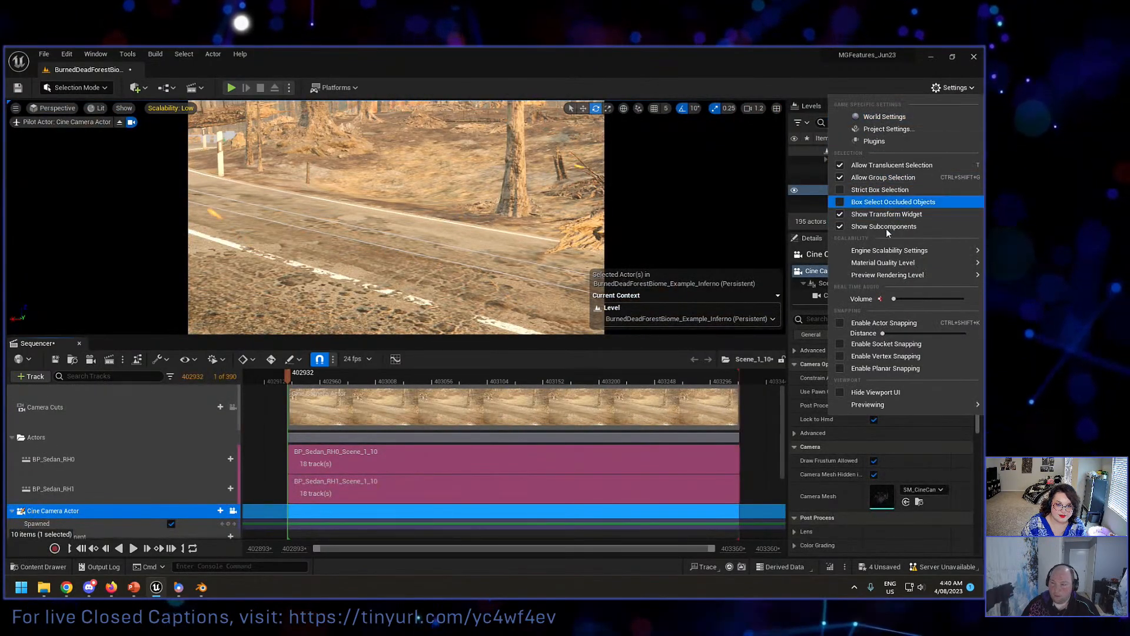
mouse_move(887, 251)
click(732, 259)
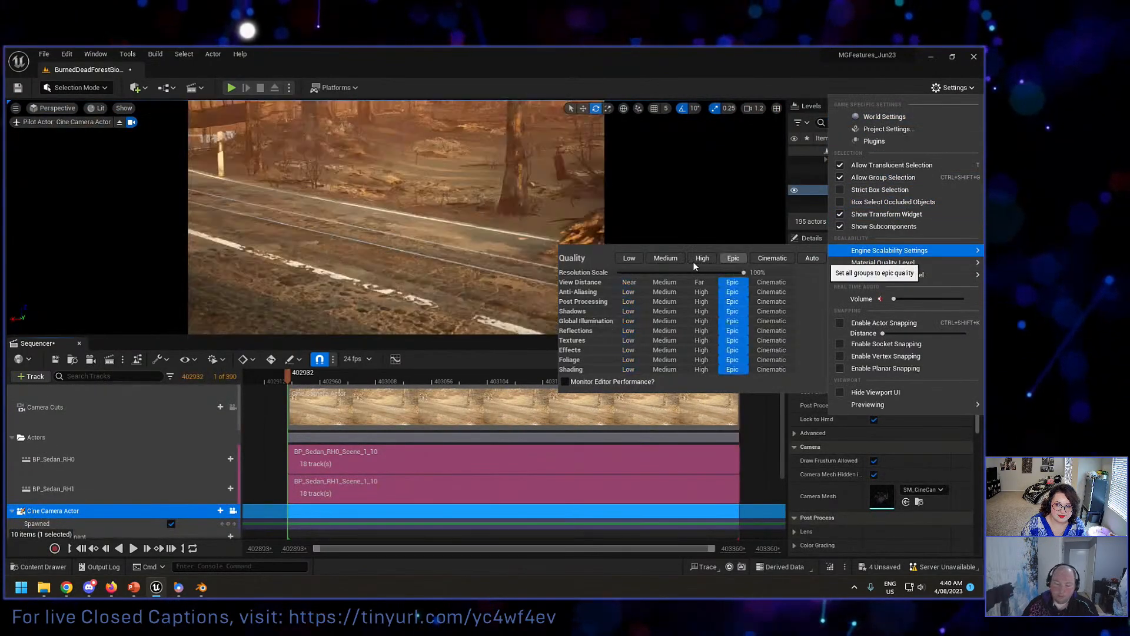
click(355, 337)
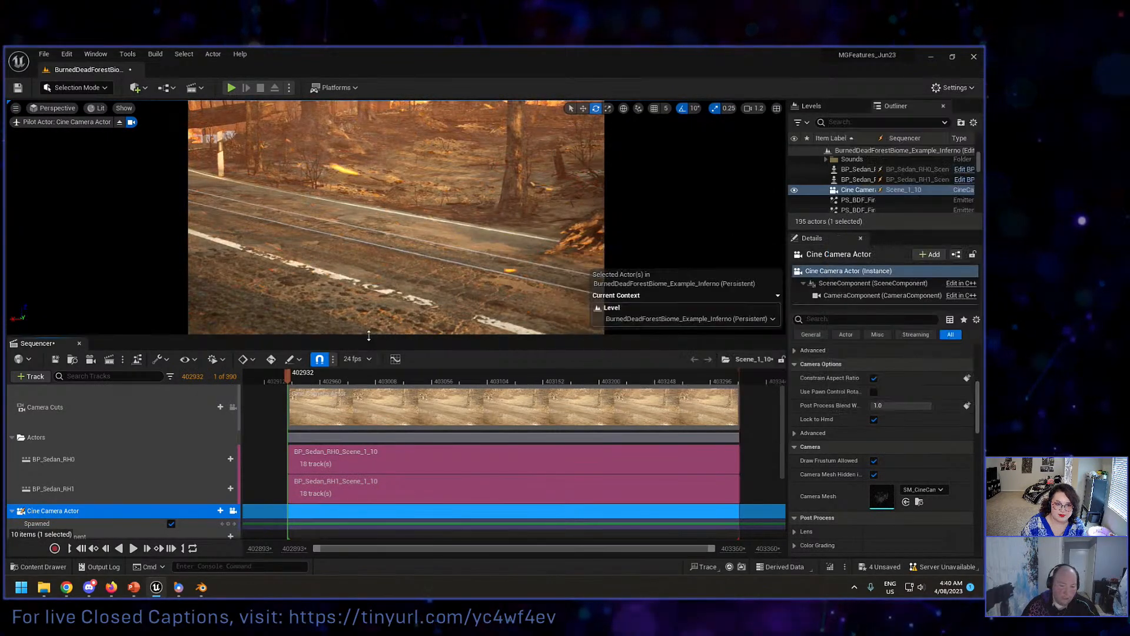
drag(369, 336, 369, 268)
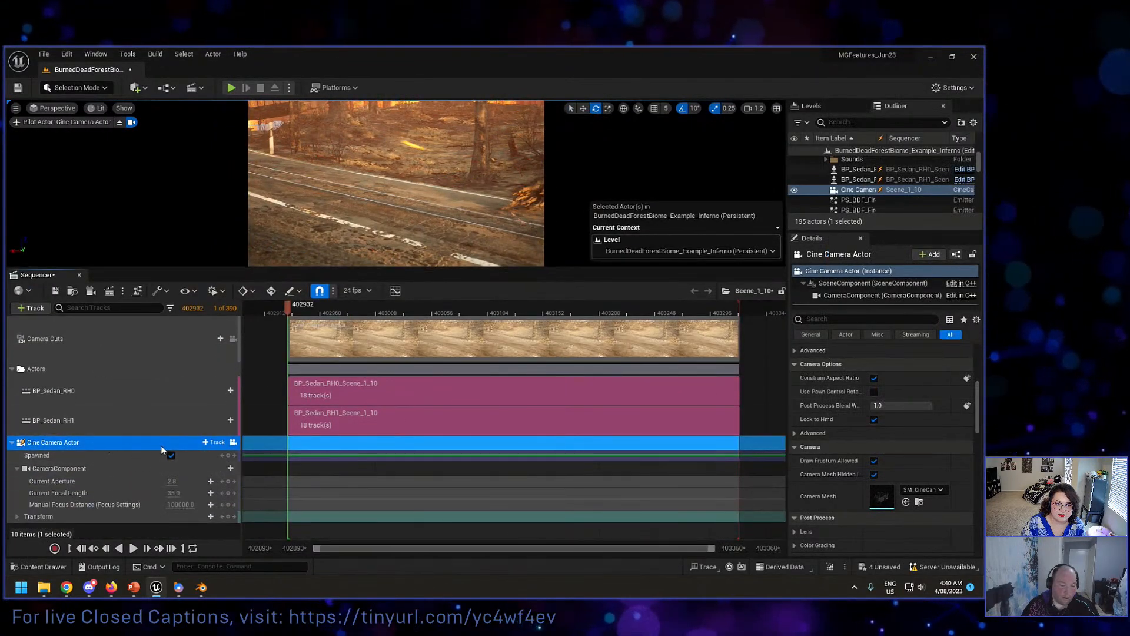
Step: Move the playhead to frame 402952 and frame the piloted camera's view on BP_Sedan_RH1
click(312, 312)
click(205, 442)
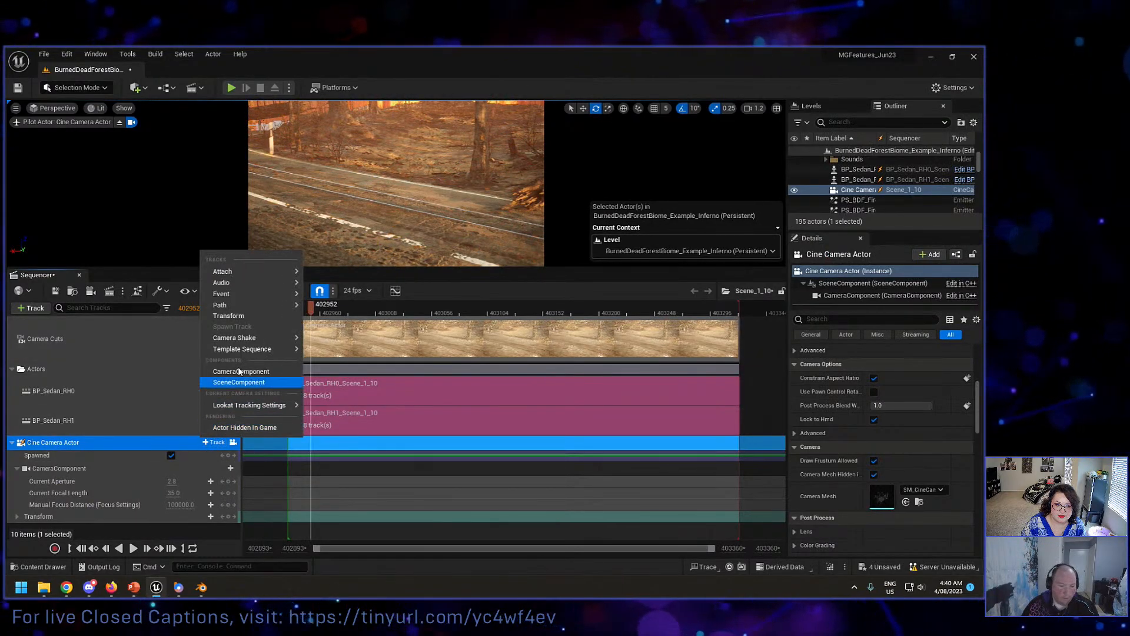
mouse_move(238, 272)
mouse_move(377, 299)
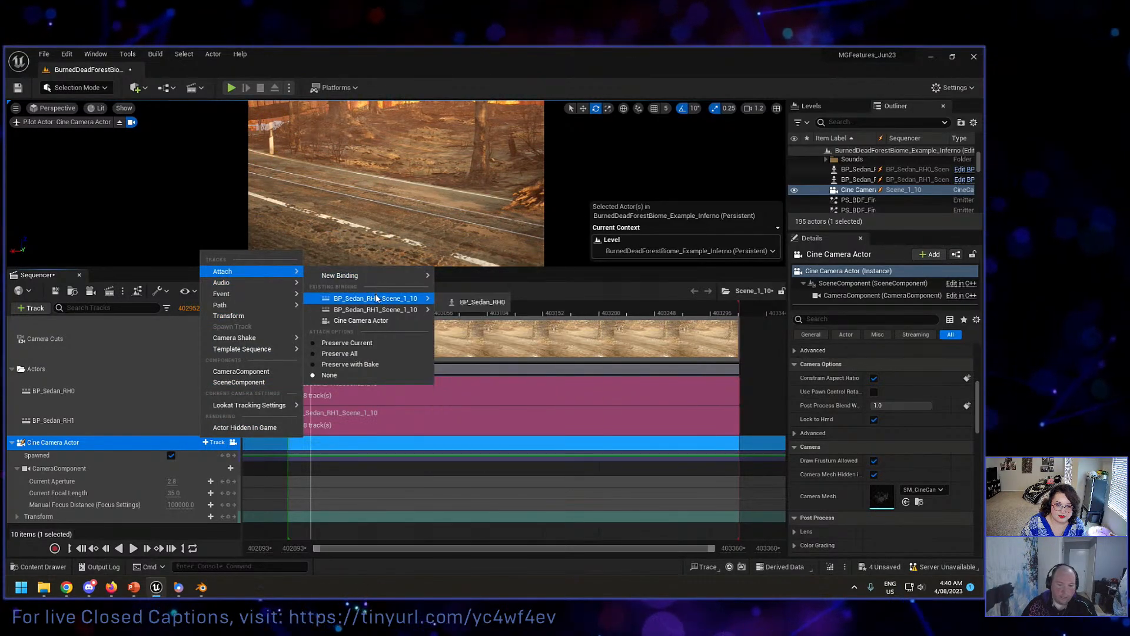
click(909, 179)
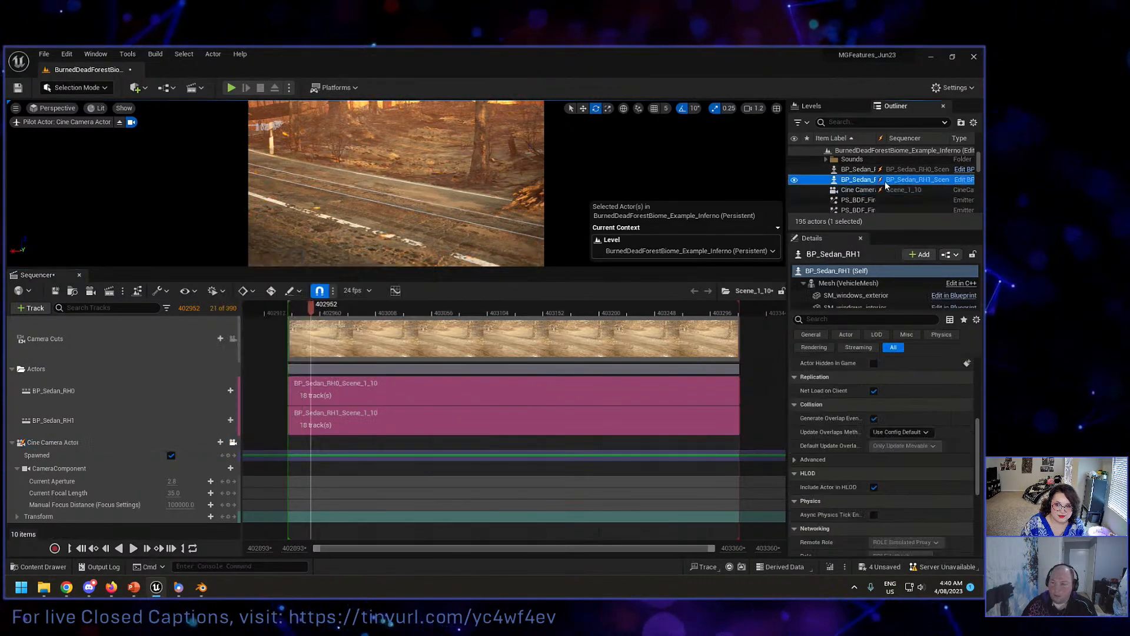
right_drag(435, 176, 443, 173)
key(f)
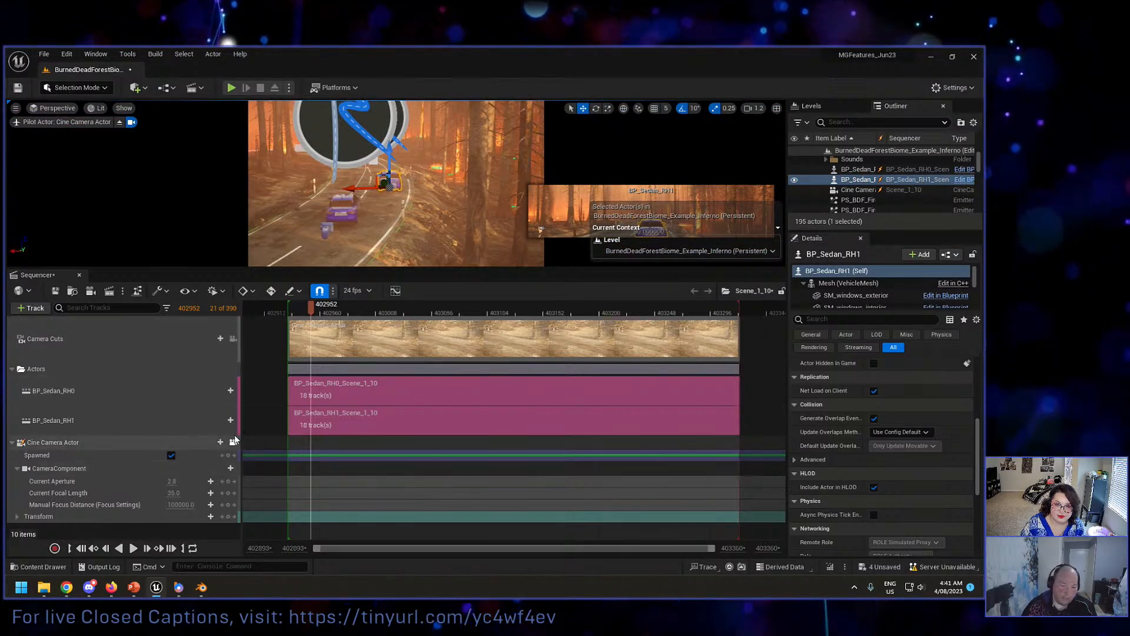
click(213, 442)
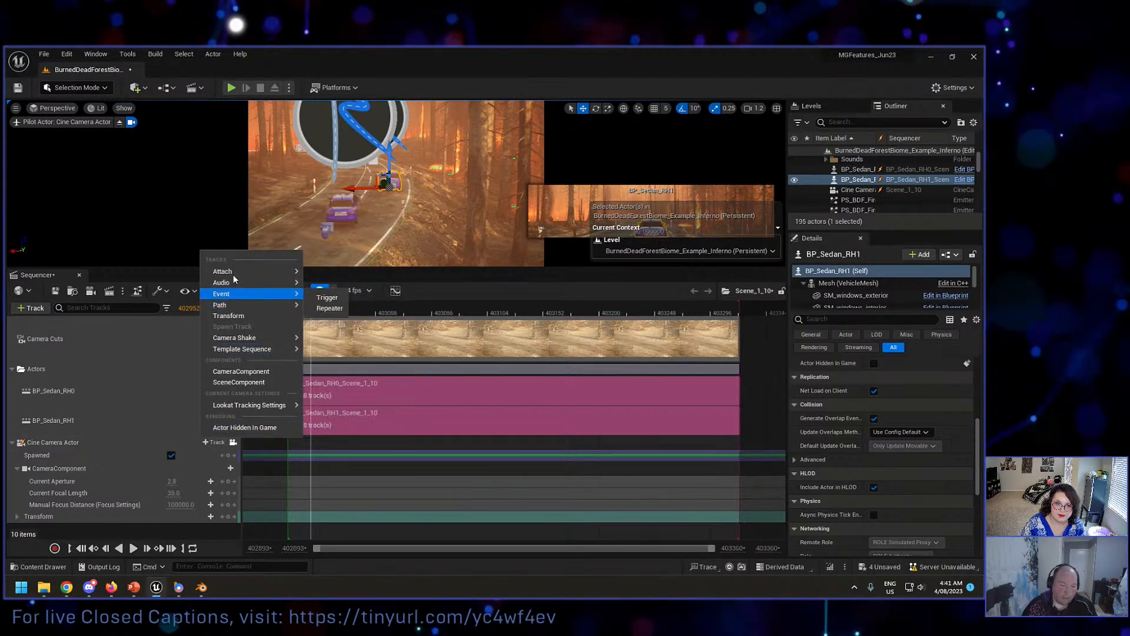
mouse_move(236, 272)
mouse_move(372, 311)
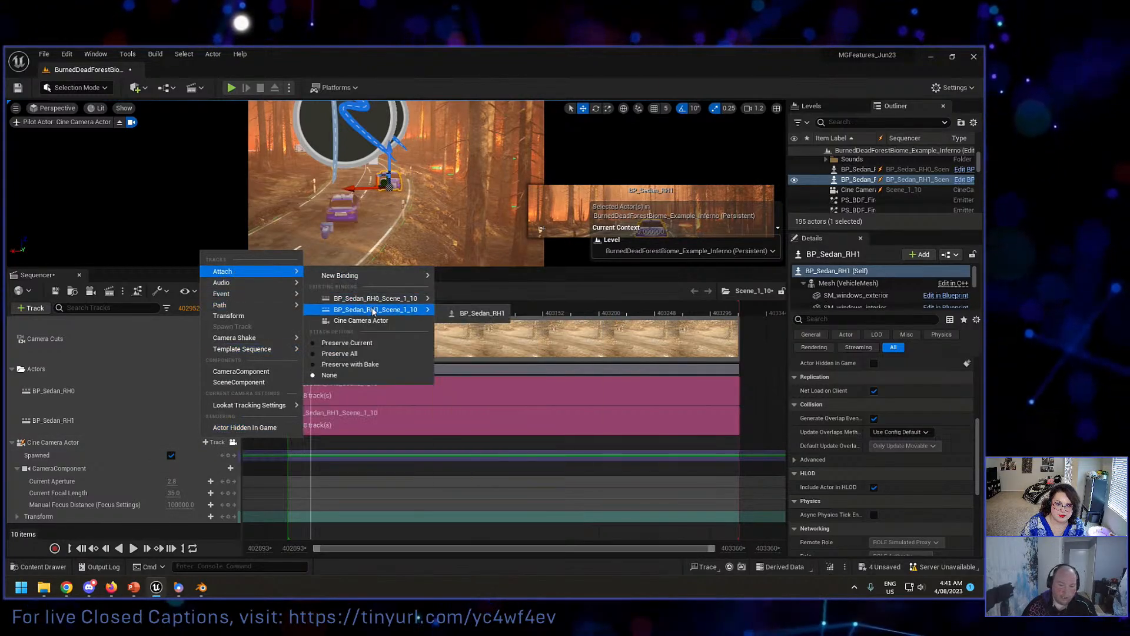
click(415, 278)
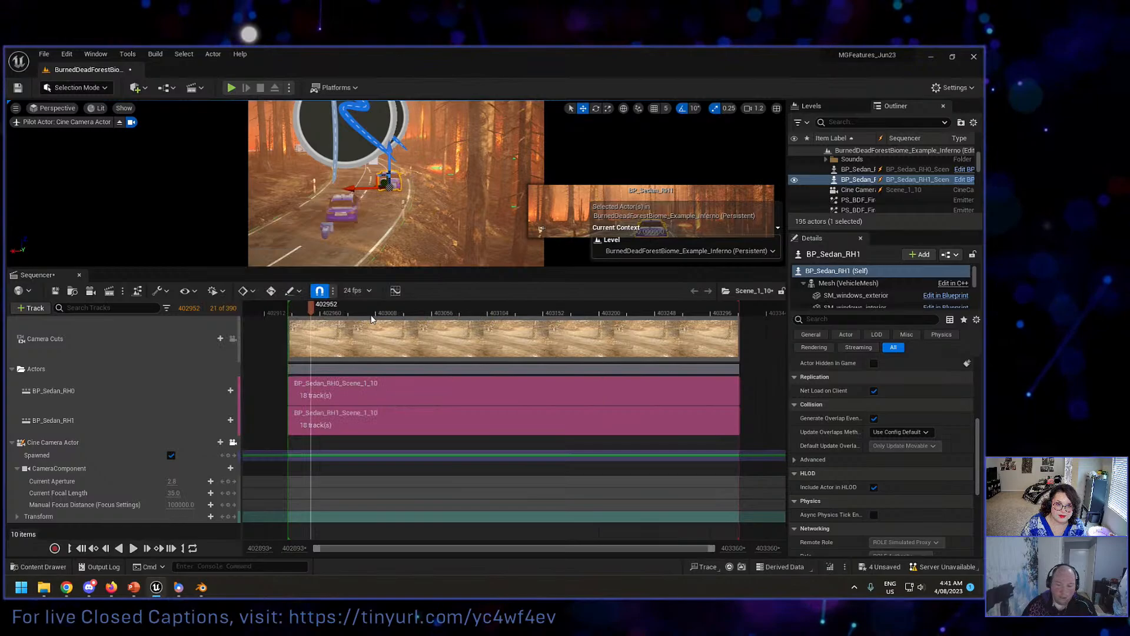
Step: Attach the Cine Camera Actor to BP_Sedan_RH1 with socket None, and shift the attach section to the sequence start
click(217, 442)
mouse_move(224, 272)
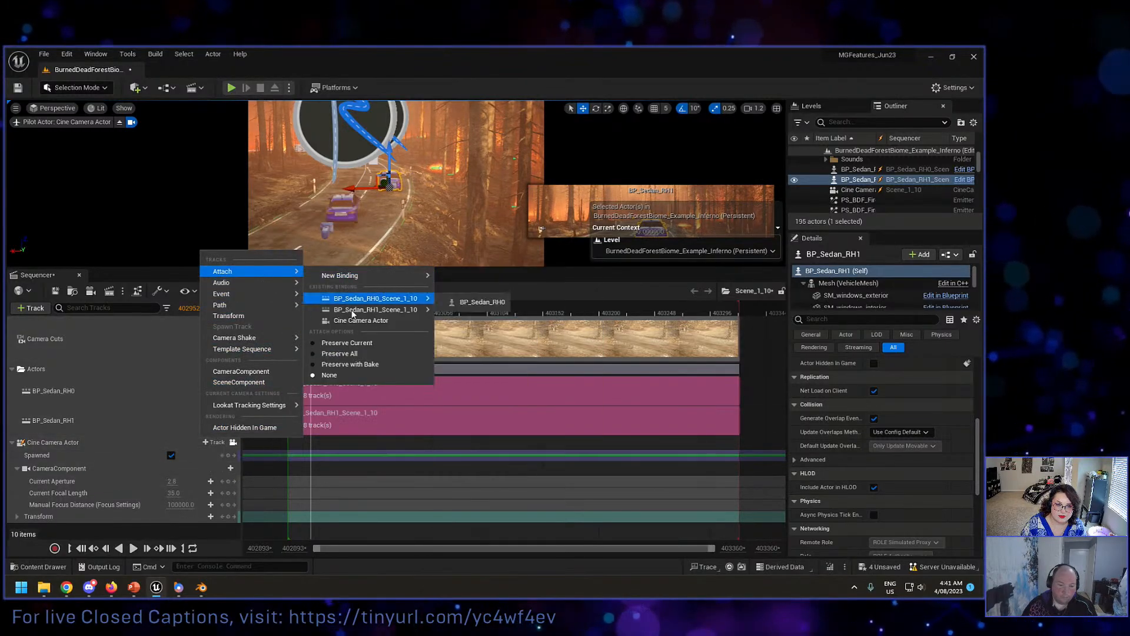
mouse_move(383, 313)
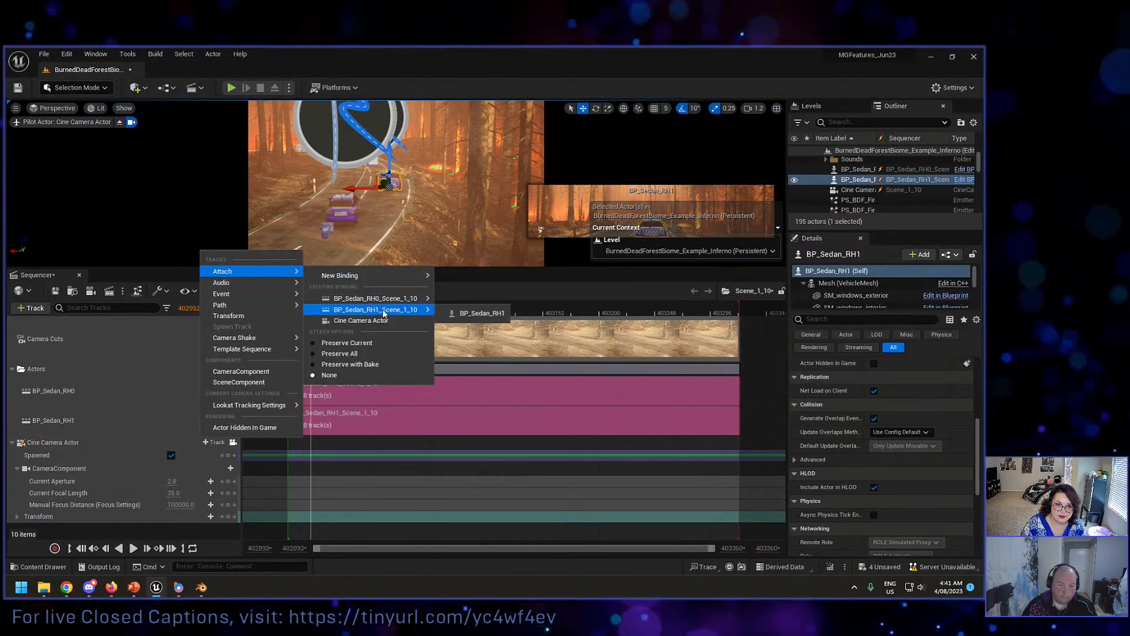
click(469, 315)
click(486, 328)
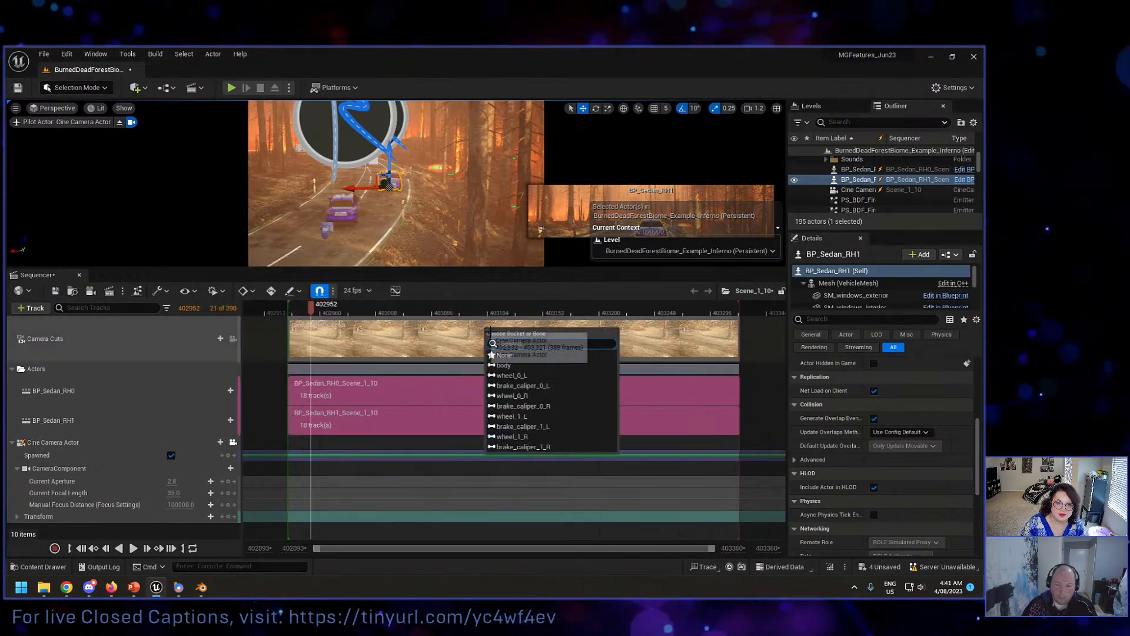
click(505, 356)
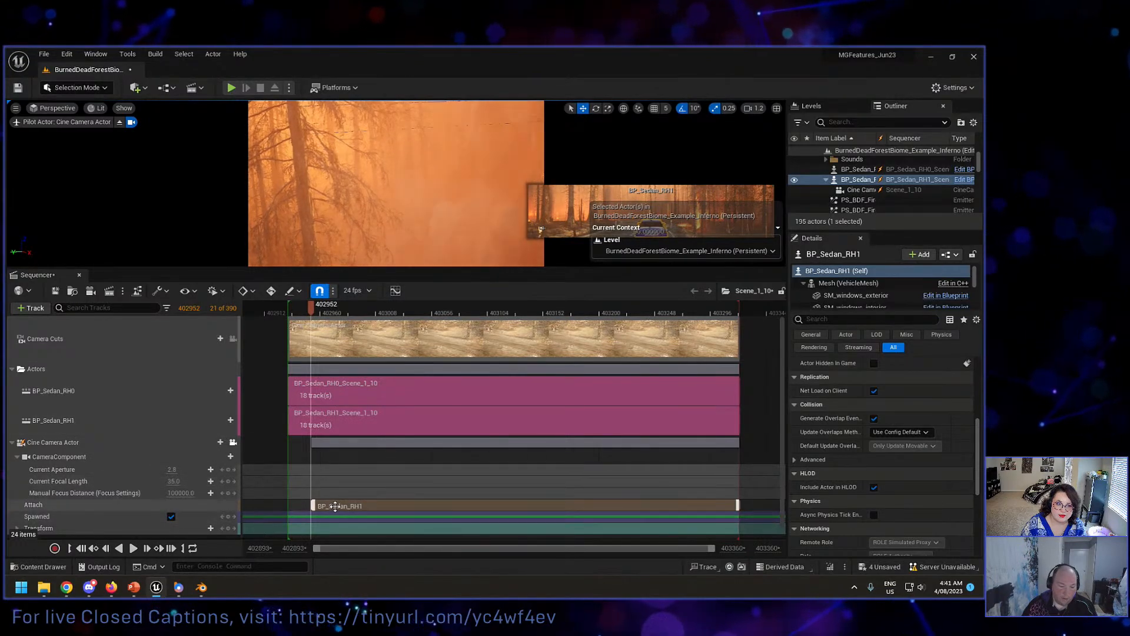
drag(329, 506, 308, 505)
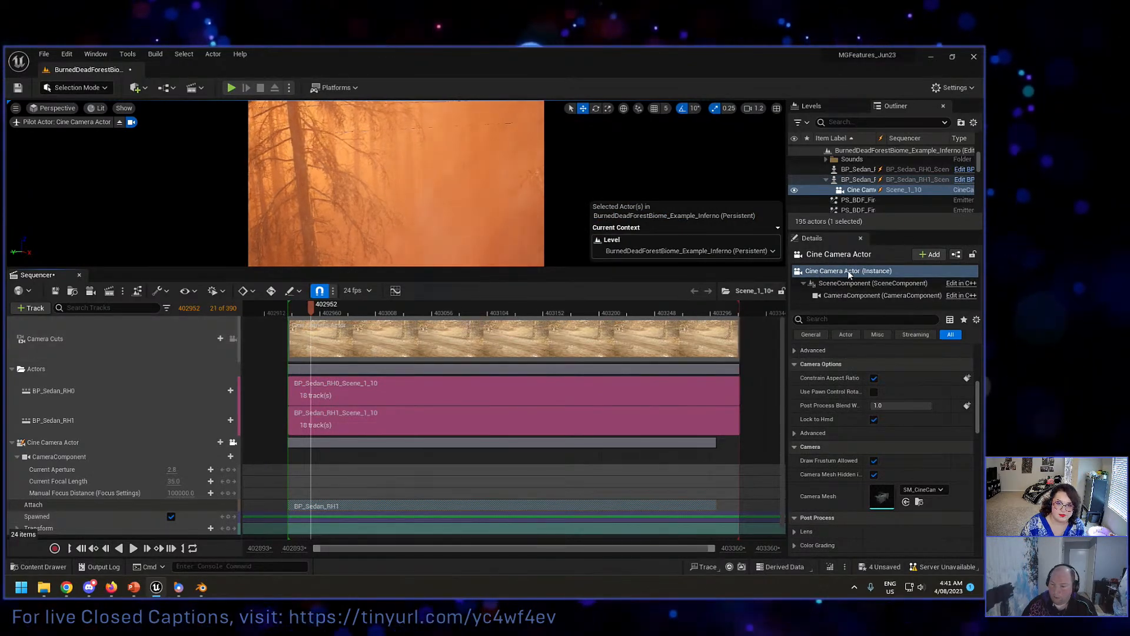
Step: Reset the Cine Camera Actor's rotation and location, then fly the piloted camera to a location of about -369, 10, 138
scroll(974, 397, up, 5)
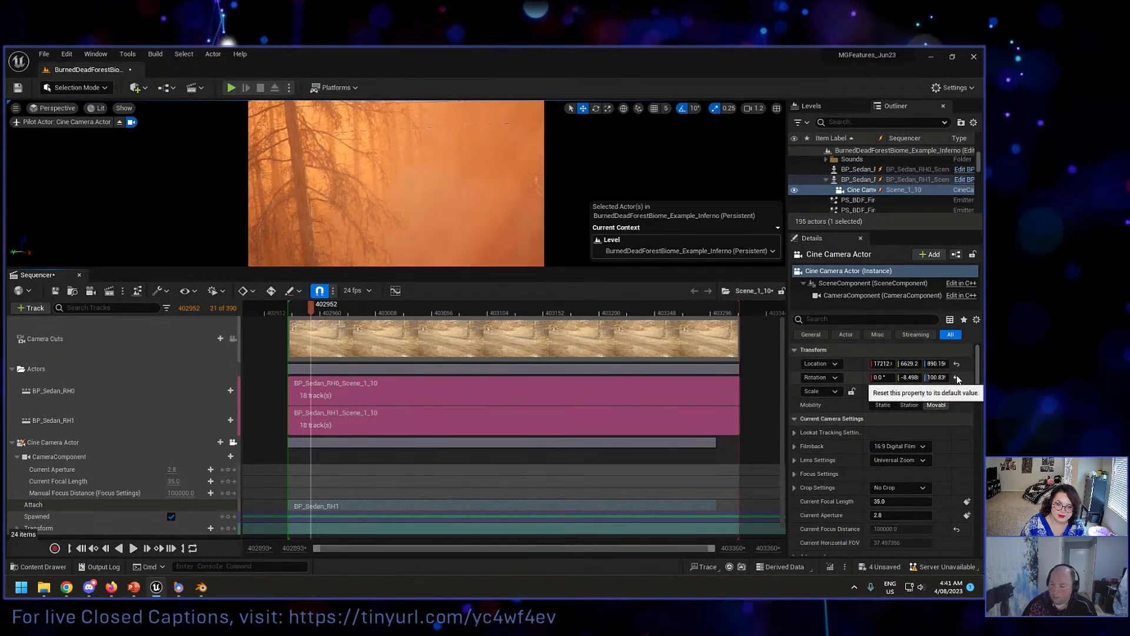
click(958, 378)
click(957, 364)
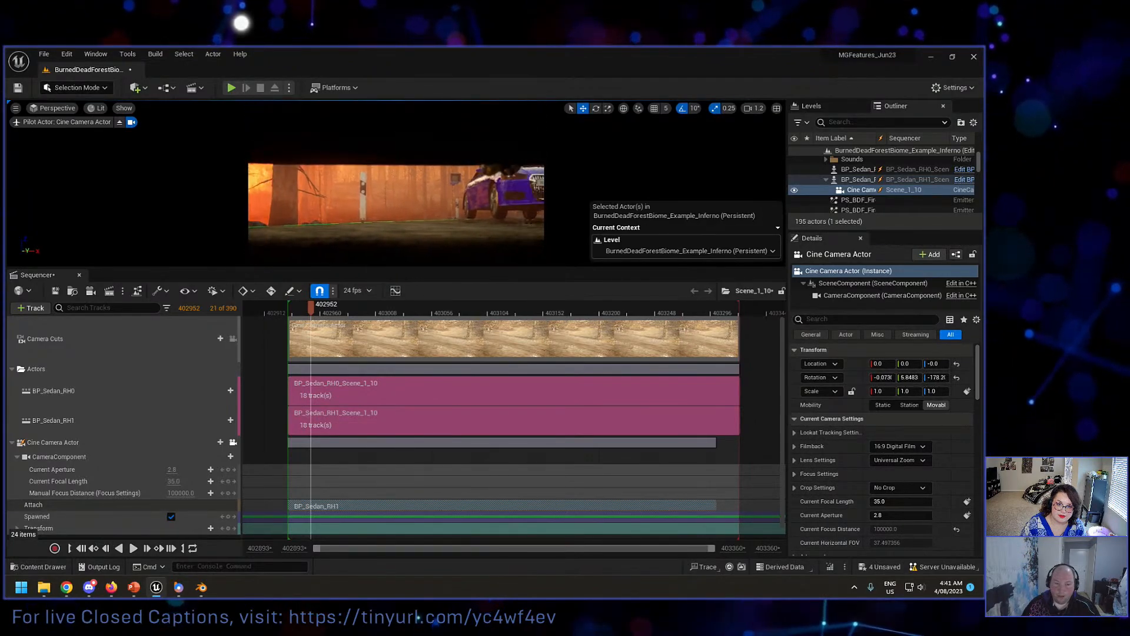
key(e)
right_drag(396, 183, 408, 201)
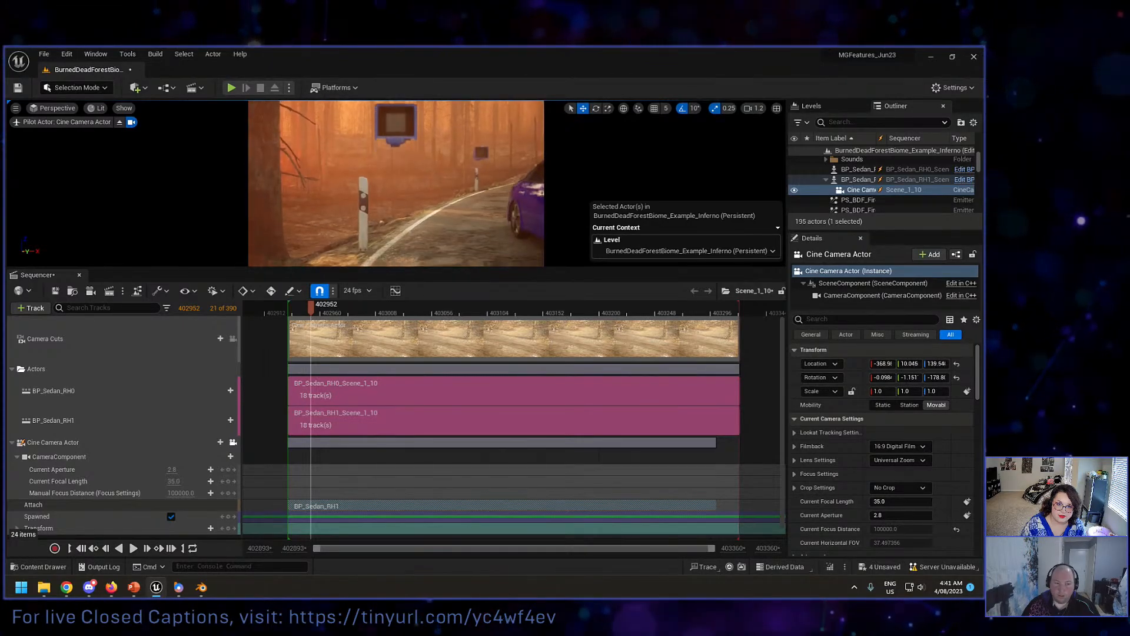
Step: Unlock the camera from the viewport, move it to BP_Sedan_RH1's rear bumper at about -280, -3, 62.5, and check the shot through it
click(233, 443)
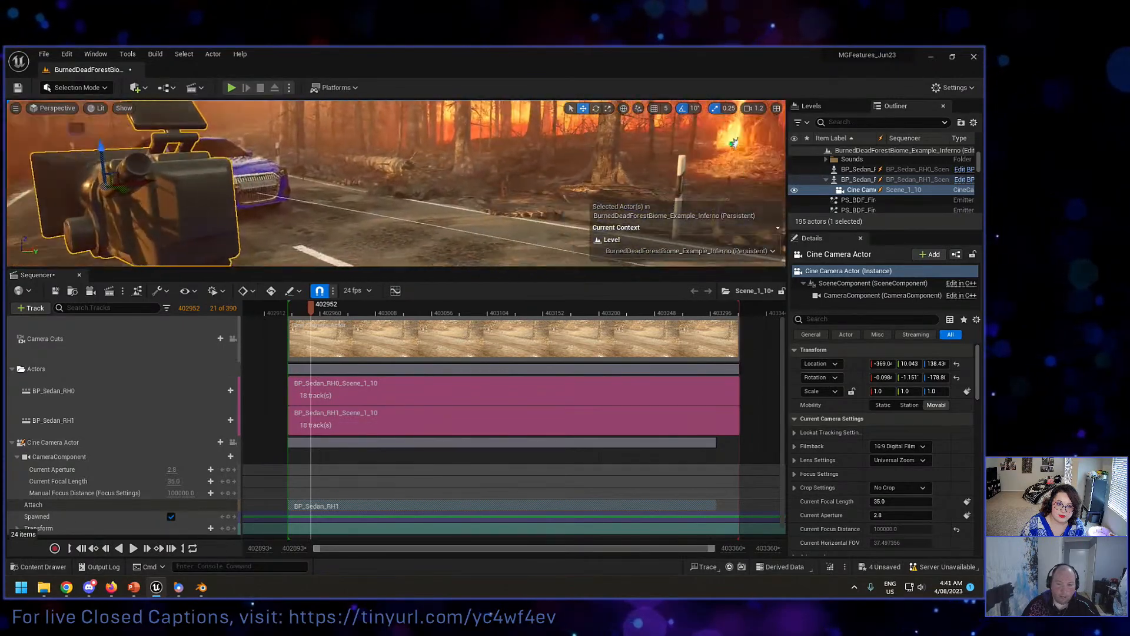
key(f)
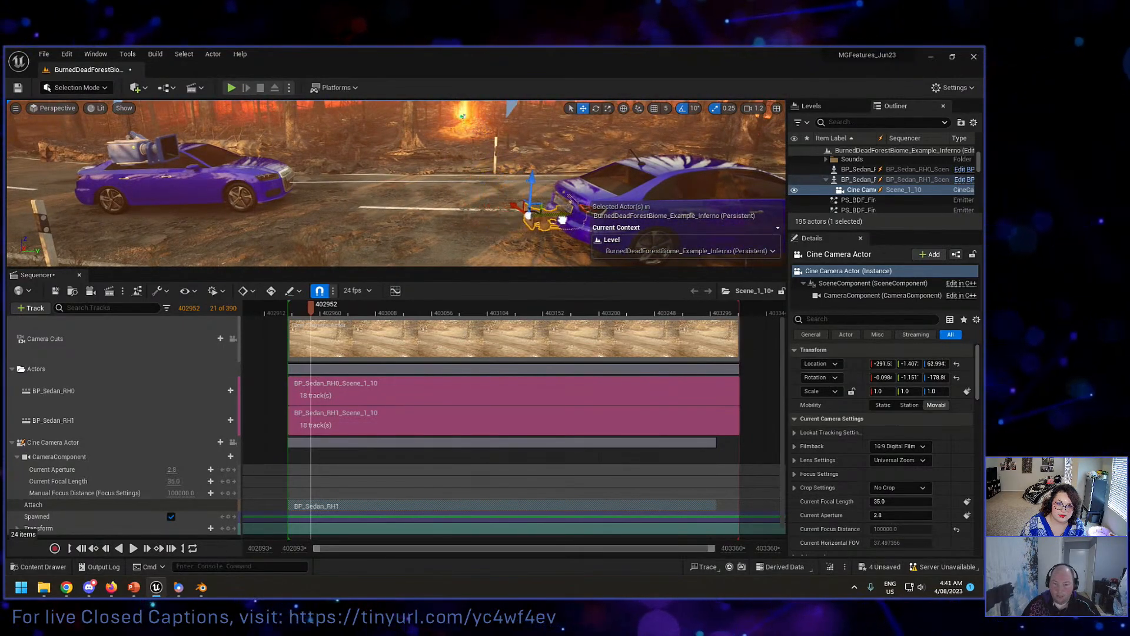
key(s)
key(d)
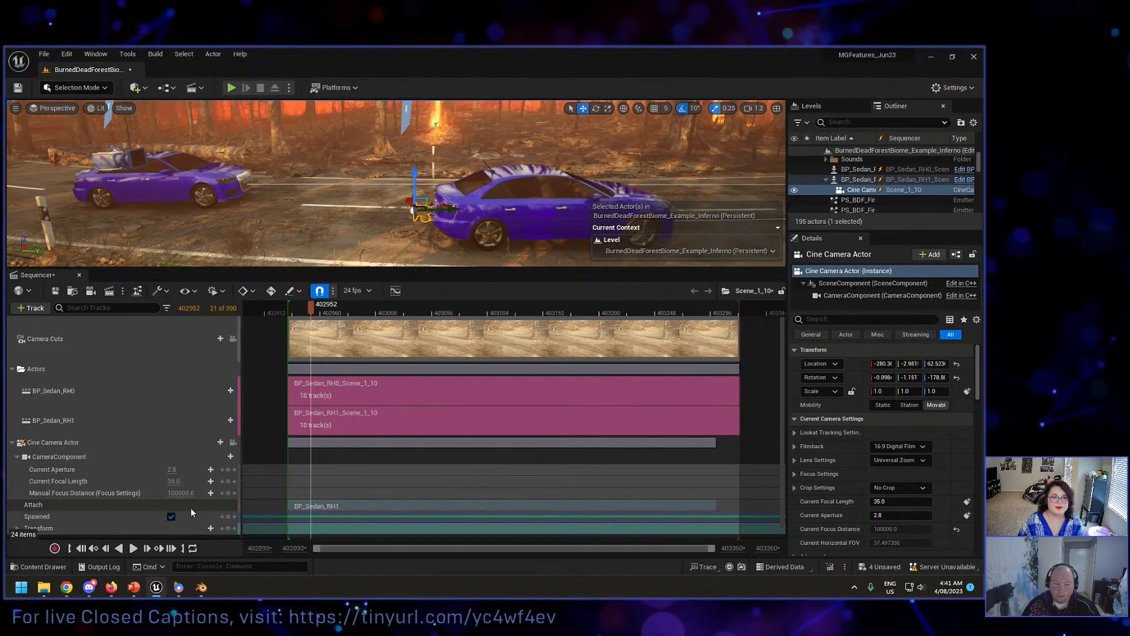
click(233, 443)
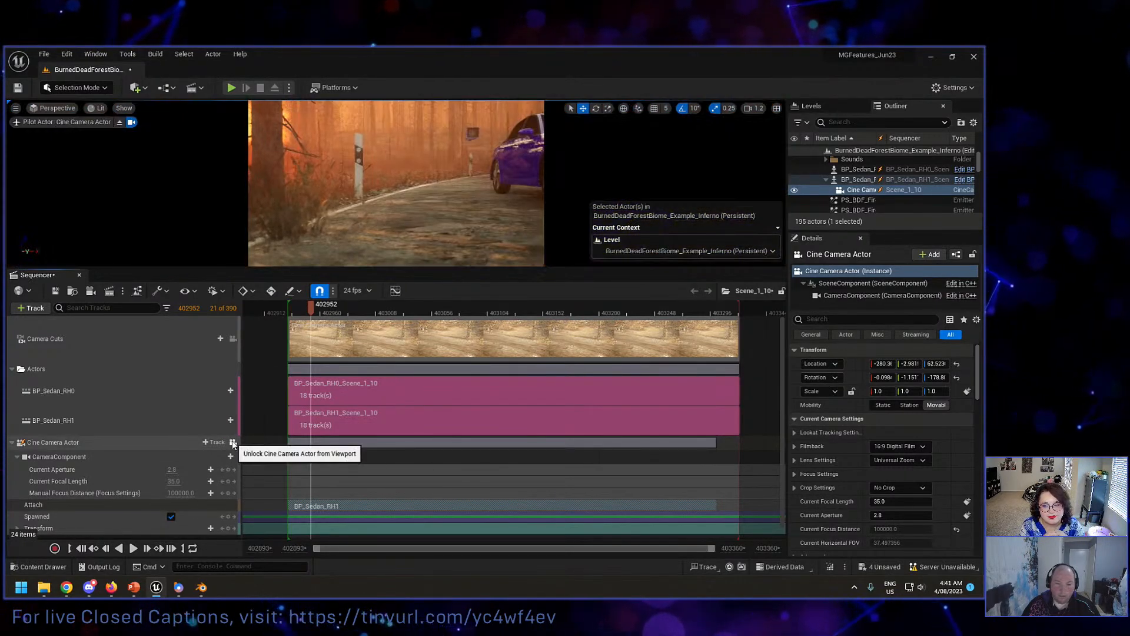
click(233, 443)
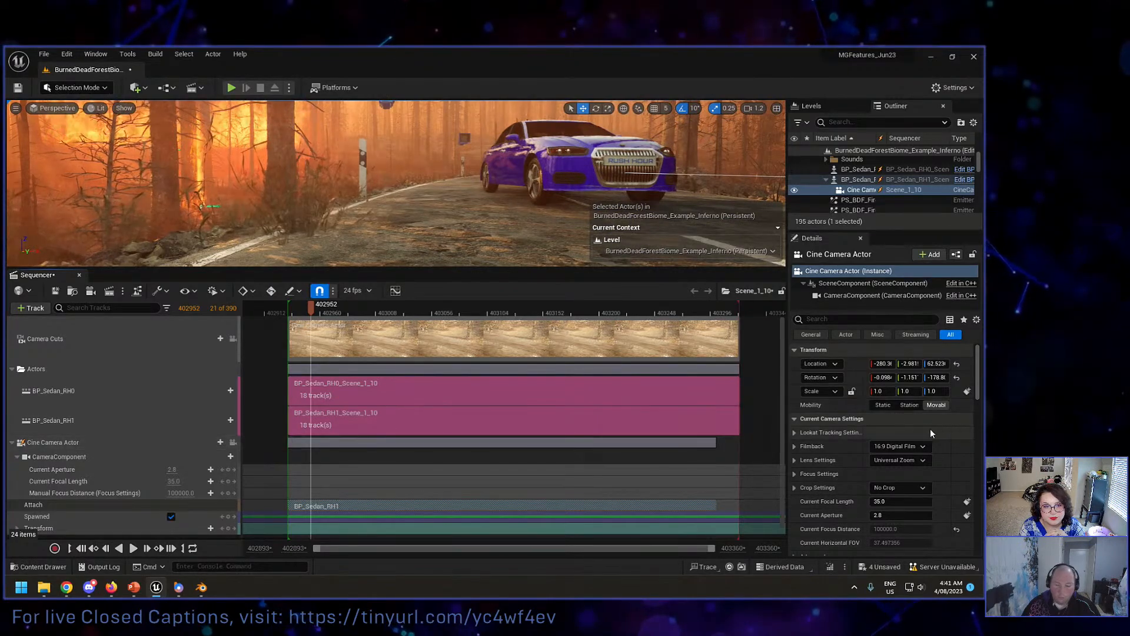
Step: Set the Cine Camera Actor's current focal length to 15
scroll(835, 466, down, 2)
scroll(835, 465, down, 2)
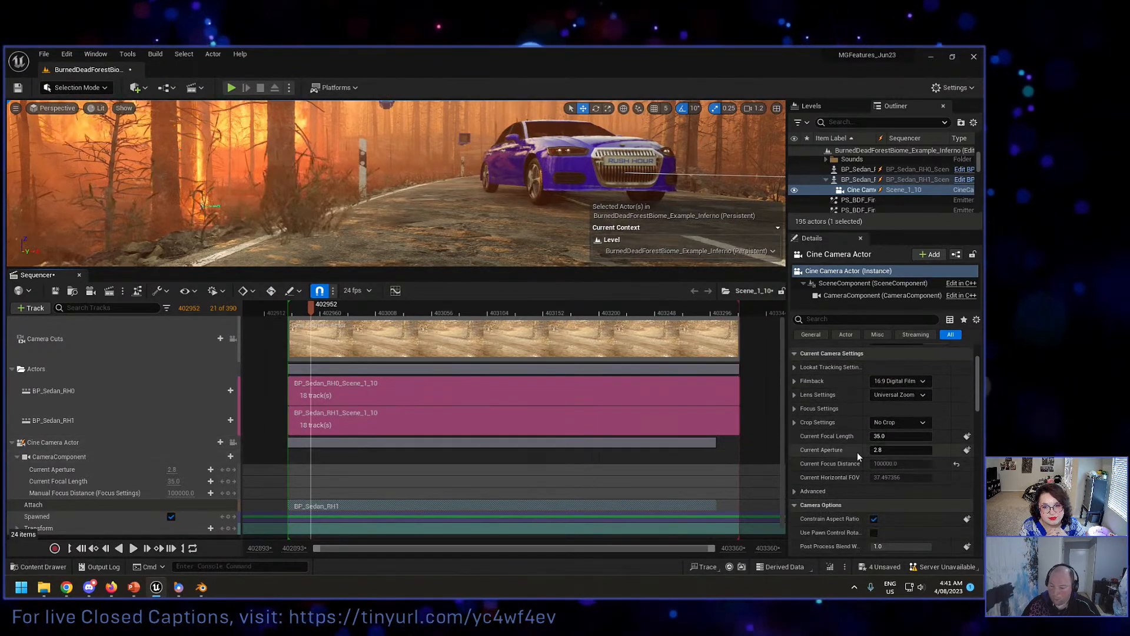
click(880, 435)
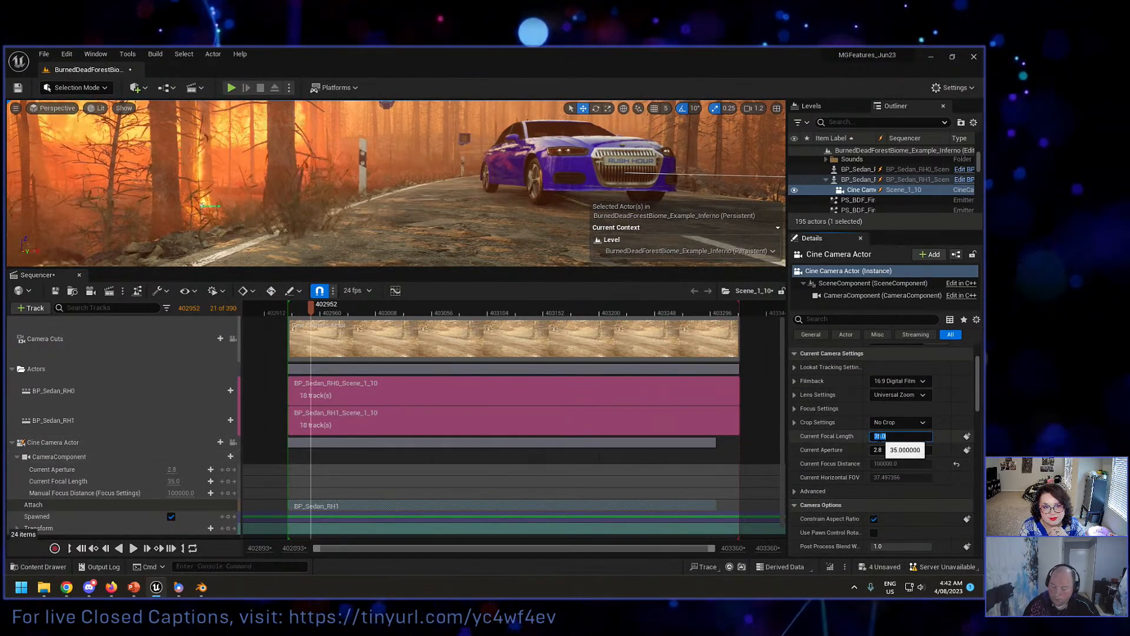
text(1)
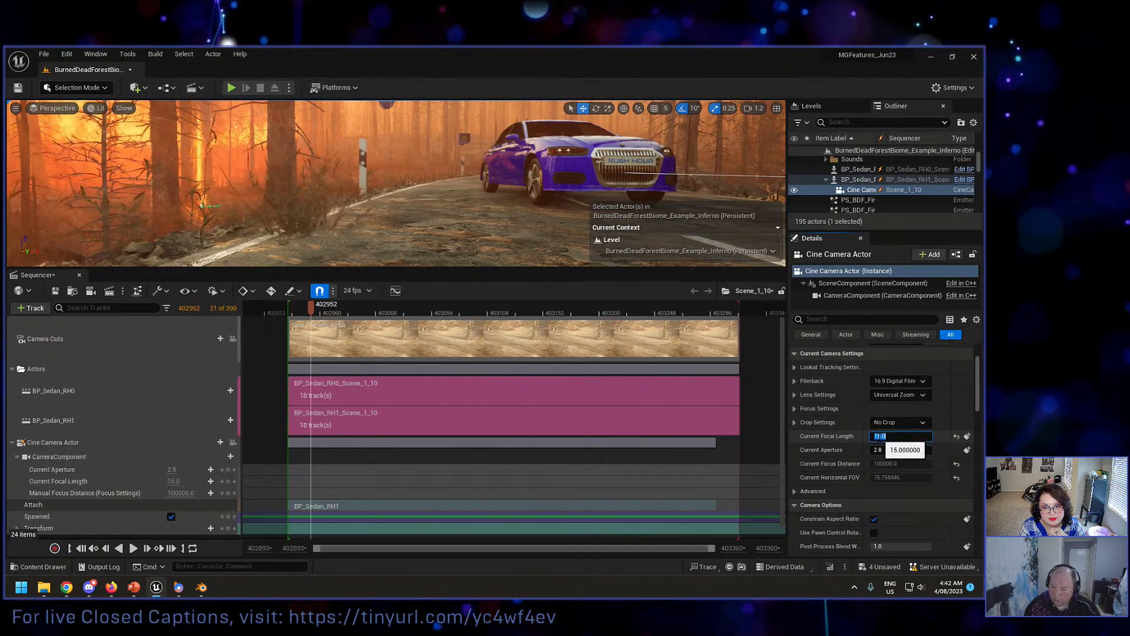
text(5)
key(Return)
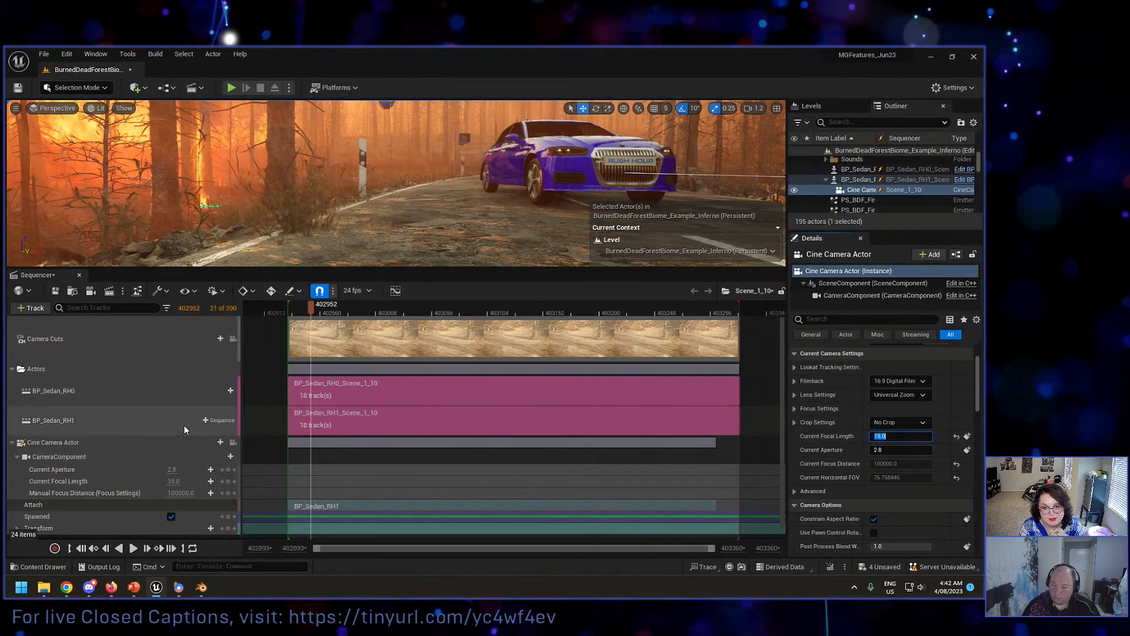
Step: Lock the Cine Camera Actor to the viewport and play the take from frame 402936 to check the wider shot
click(233, 441)
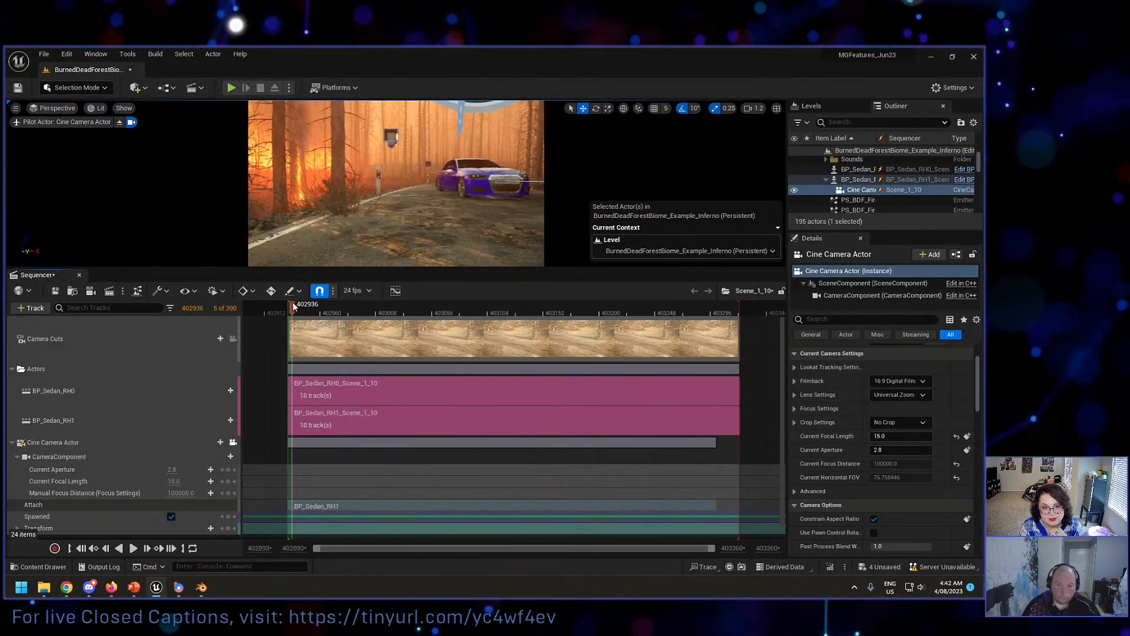
key(space)
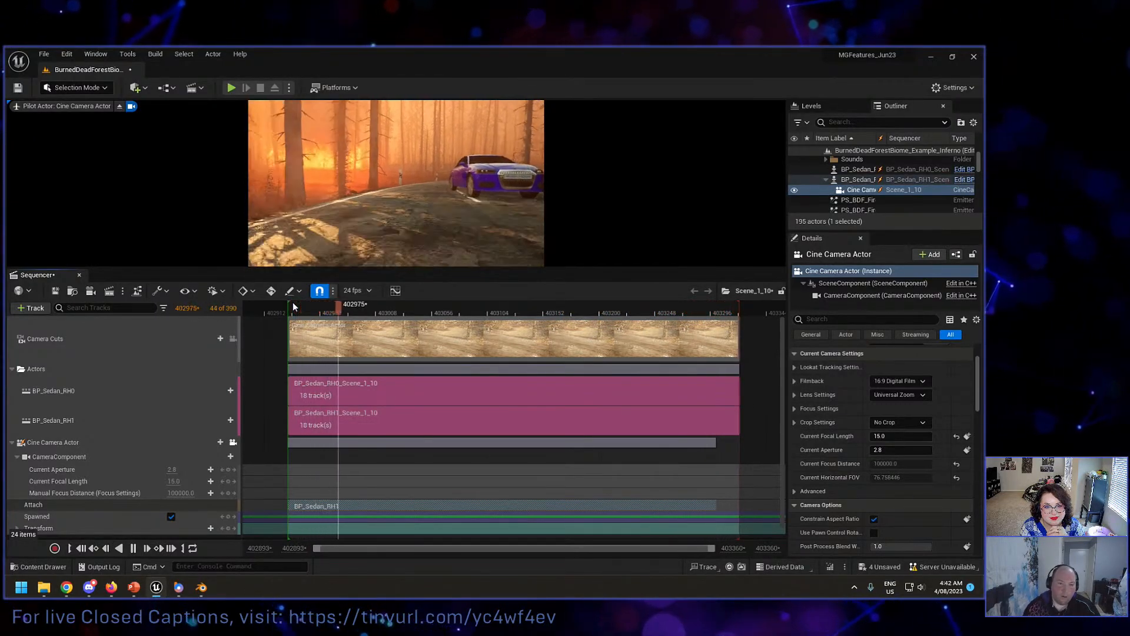
click(324, 309)
key(space)
key(space)
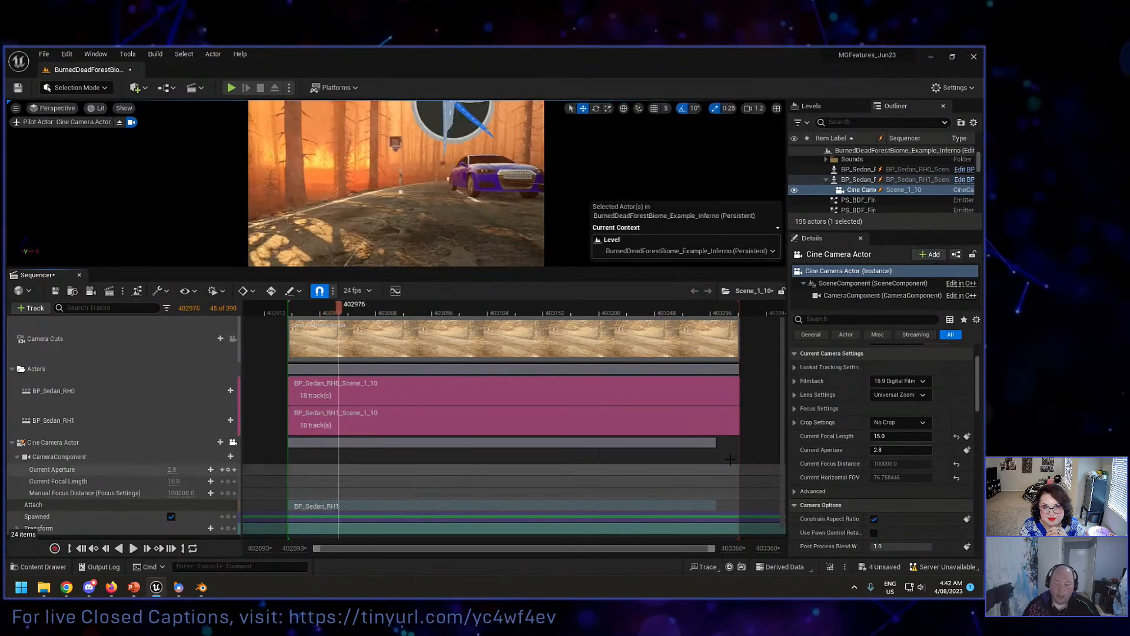
Step: Extend the Cine Camera Actor's sections to the end of the sequence and play the shot from frame 403014
drag(714, 443, 755, 443)
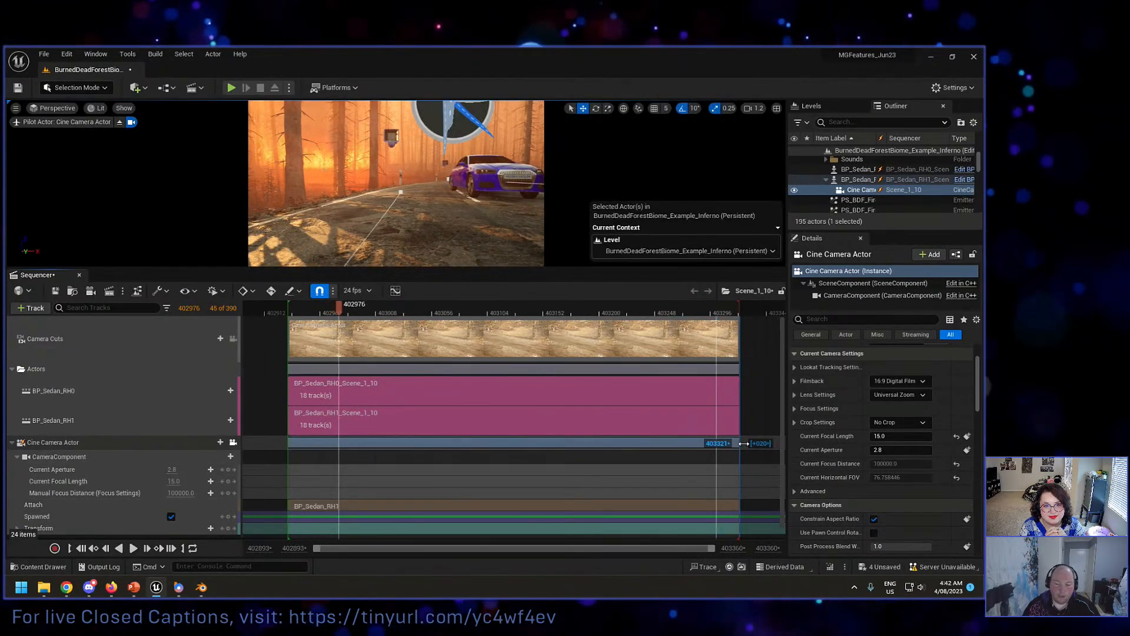
click(384, 311)
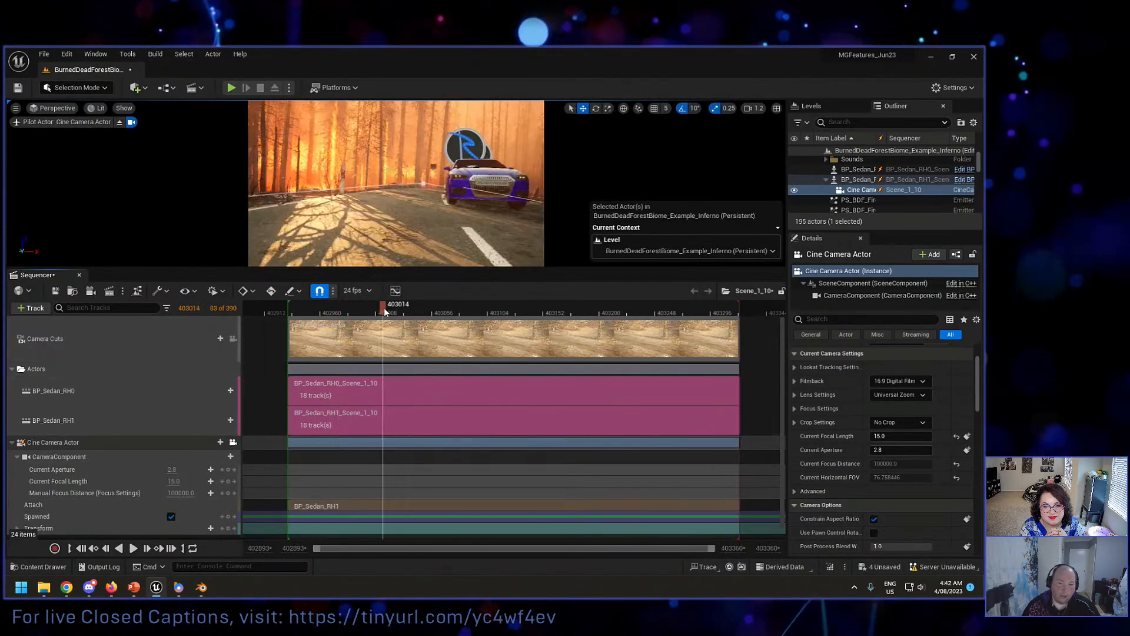
key(space)
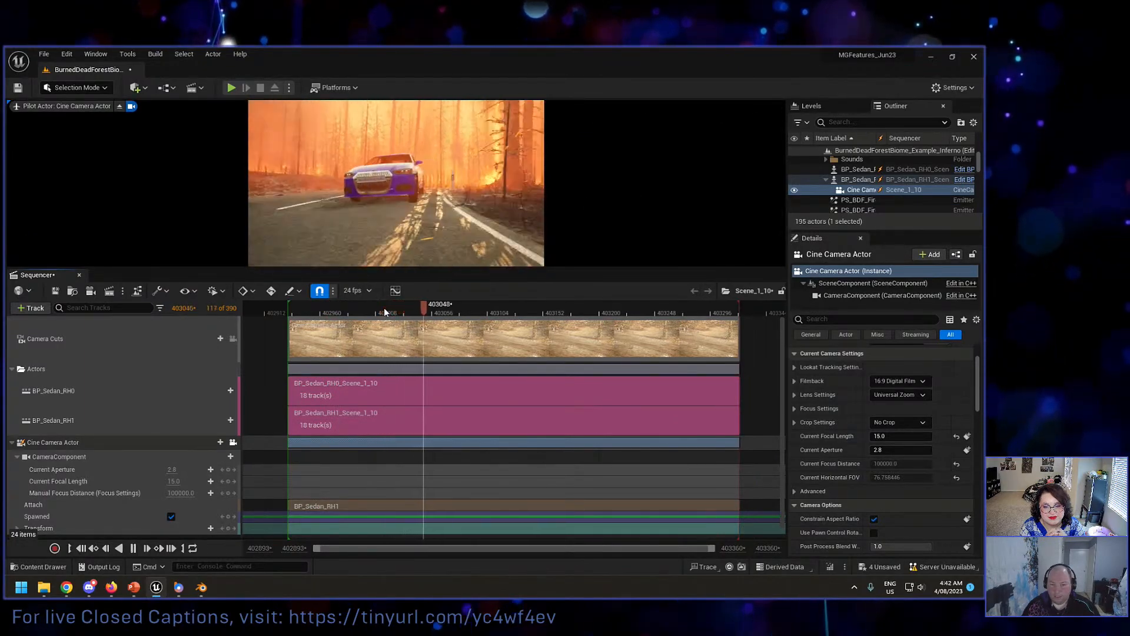
key(space)
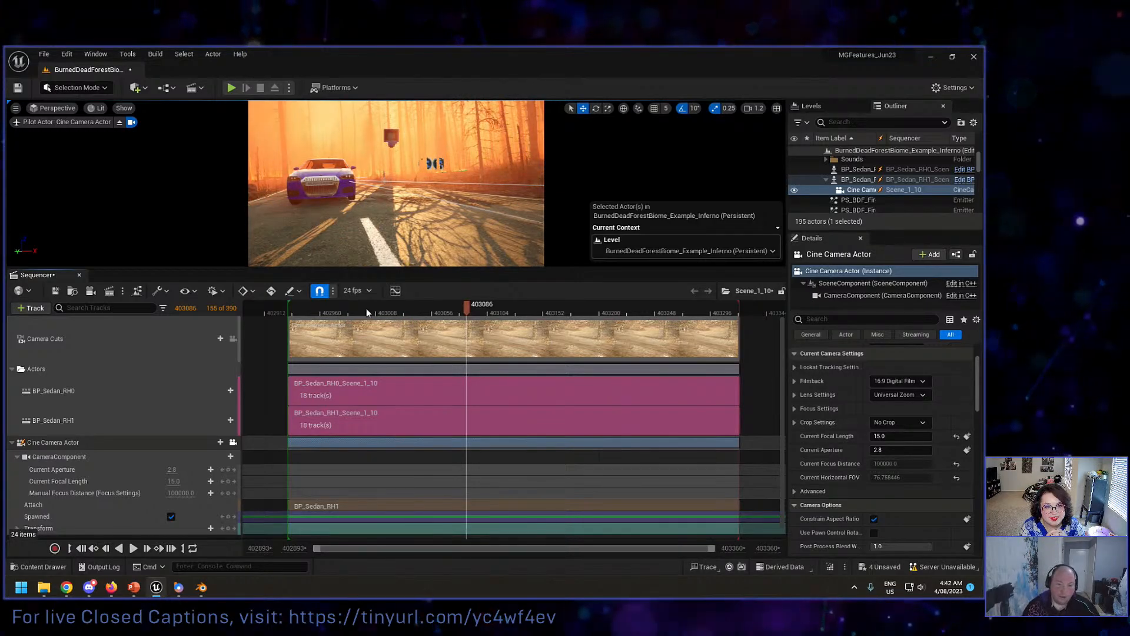
Step: Move the playhead back to frame 402946, enlarge the viewport and close Sequencer
click(356, 310)
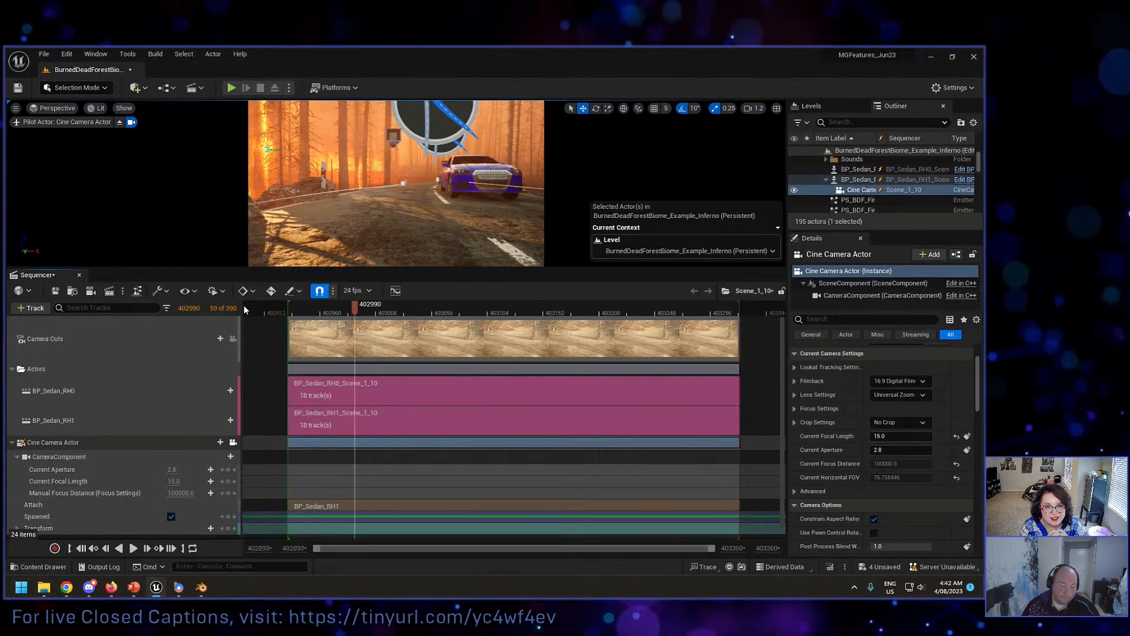
click(303, 307)
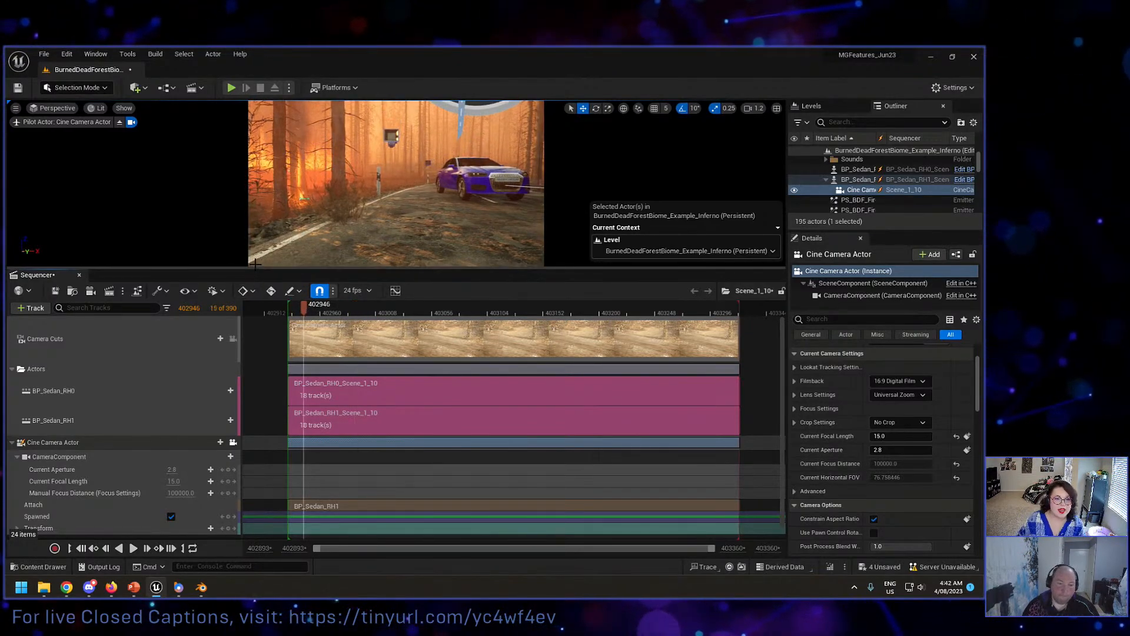
drag(256, 268, 256, 351)
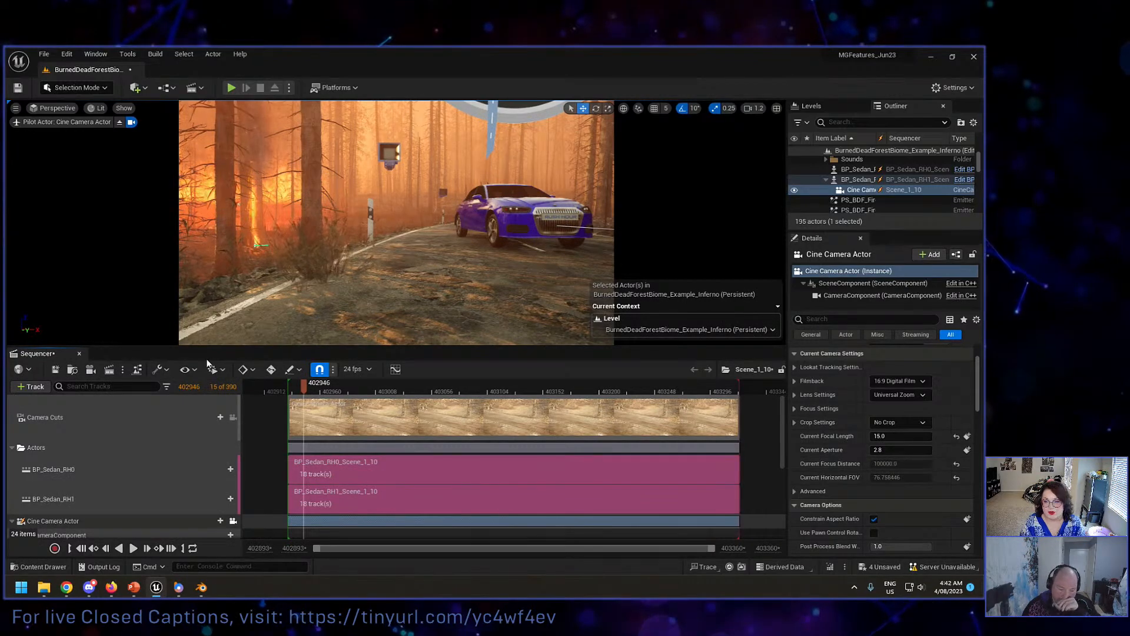
click(80, 354)
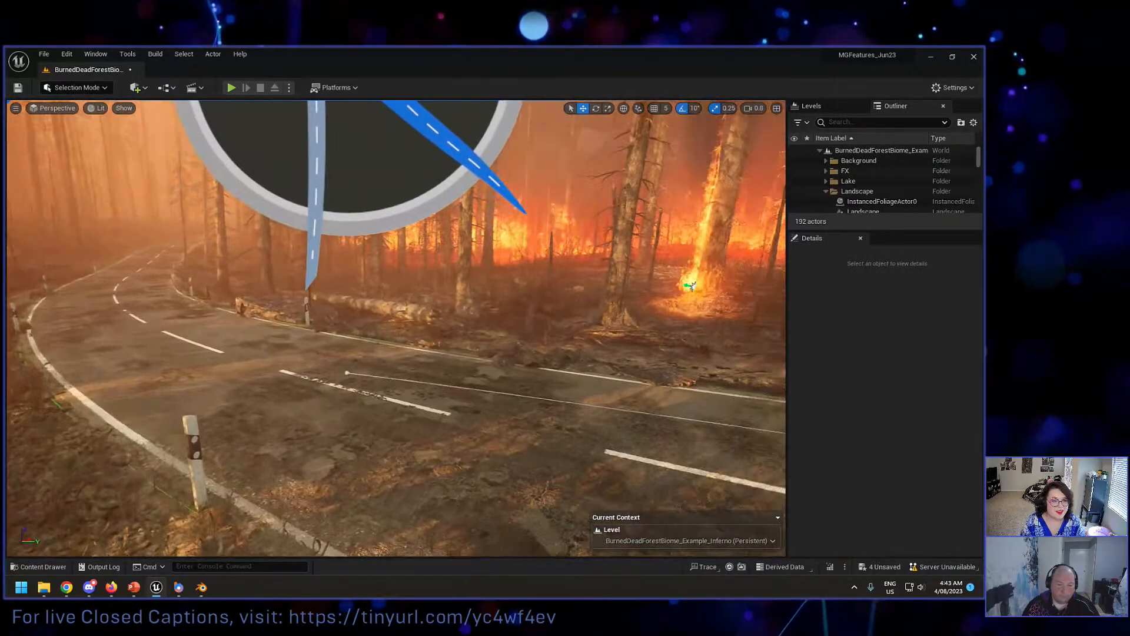
Step: Examine the road and the two vehicle animation paths in the level from several angles
right_drag(396, 328, 562, 328)
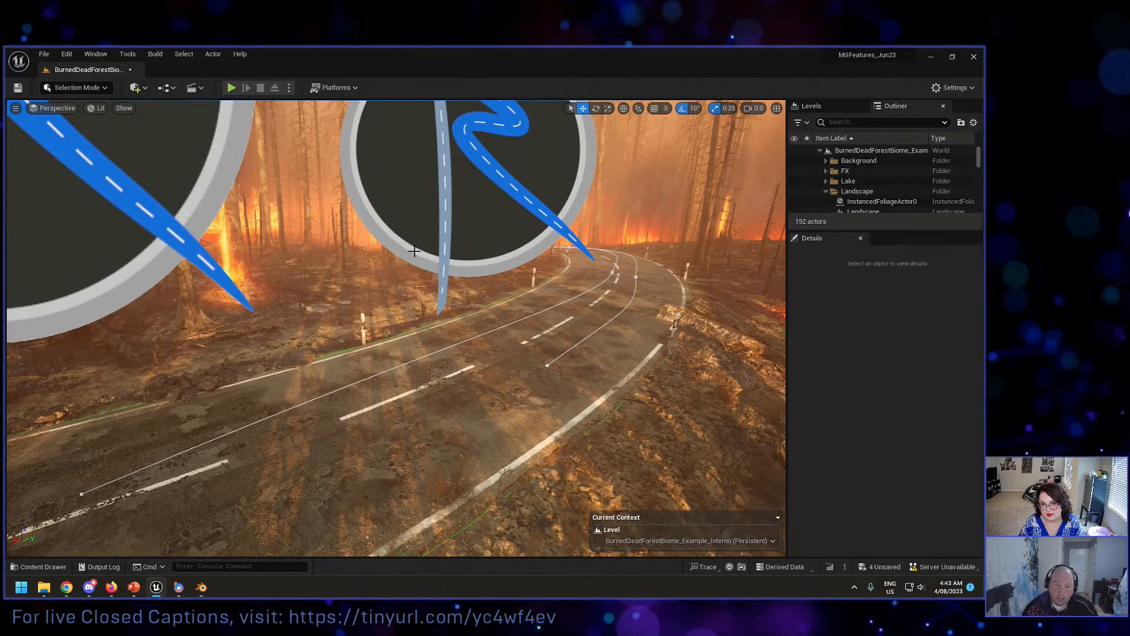
key(w)
right_drag(414, 250, 268, 255)
key(w)
key(s)
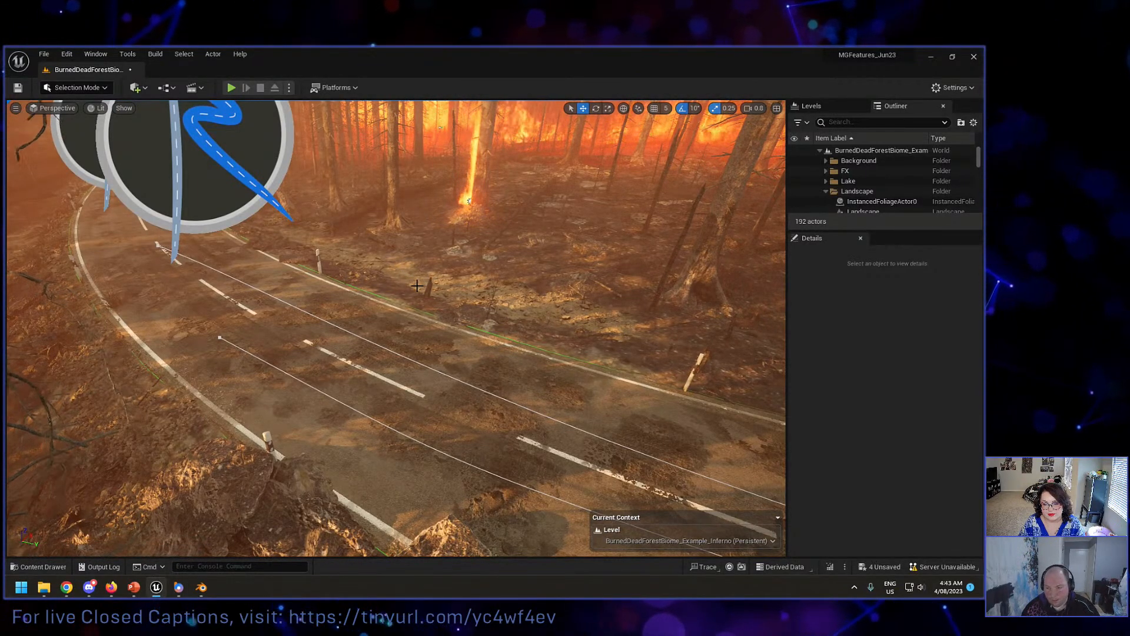
right_drag(407, 269, 513, 255)
key(a)
key(w)
key(s)
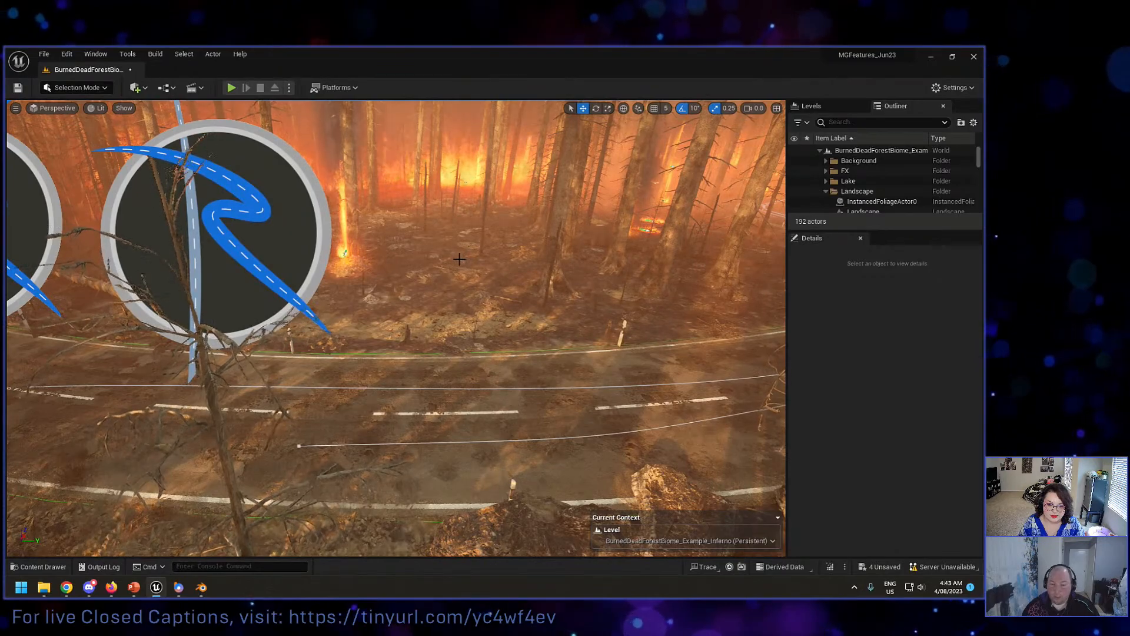
right_drag(453, 261, 504, 258)
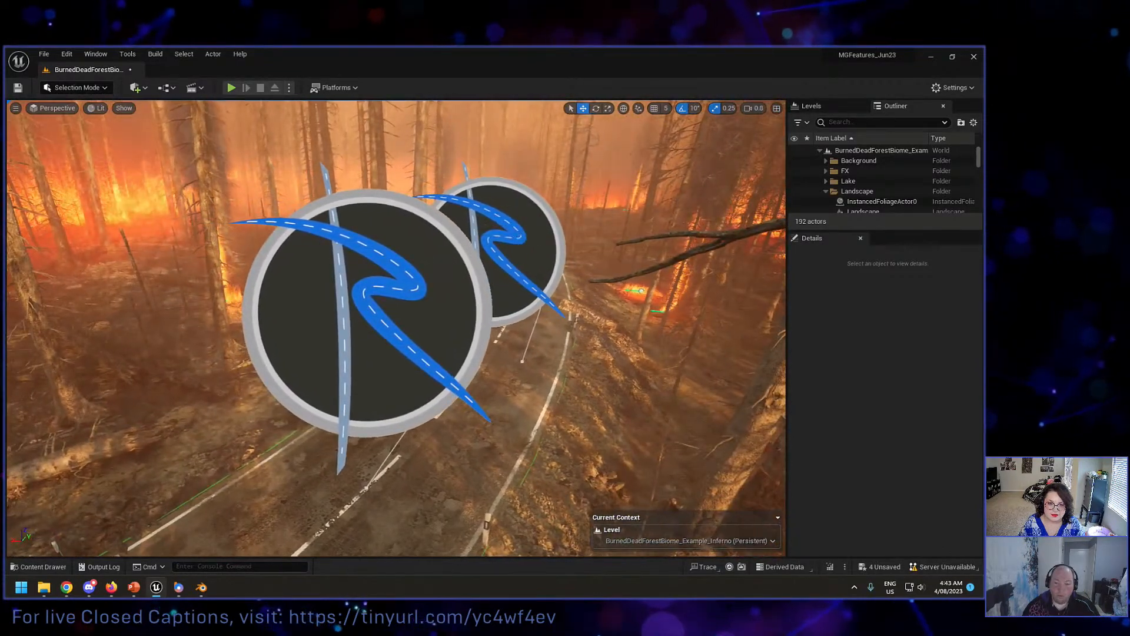
Step: Turn off Auto Start for VehicleAnimationPath3
click(513, 253)
scroll(876, 437, down, 3)
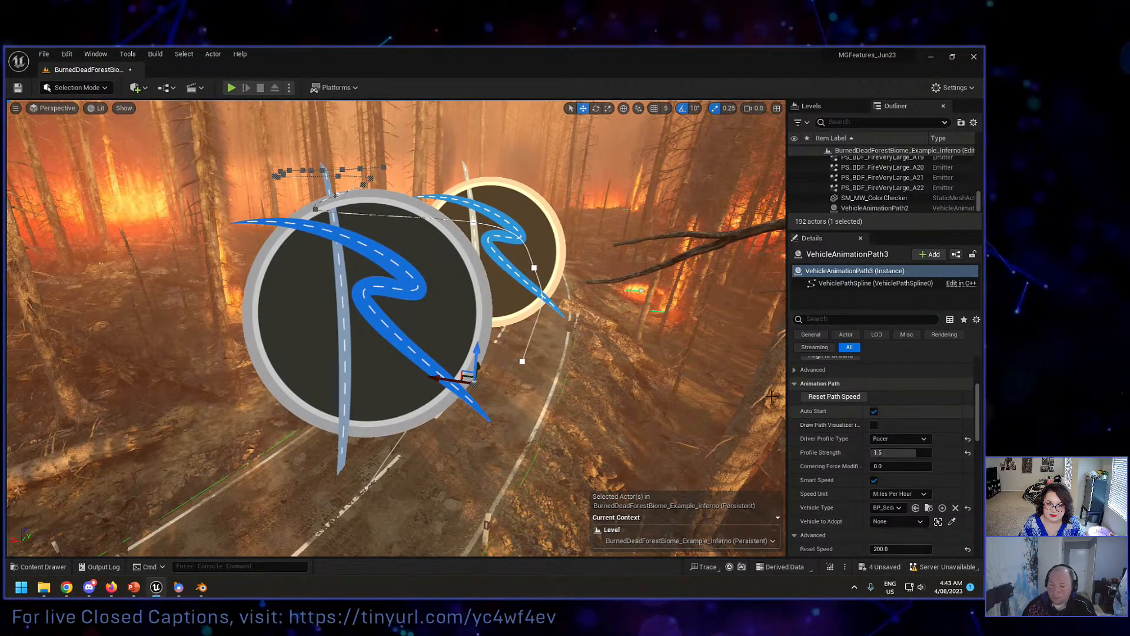
click(874, 412)
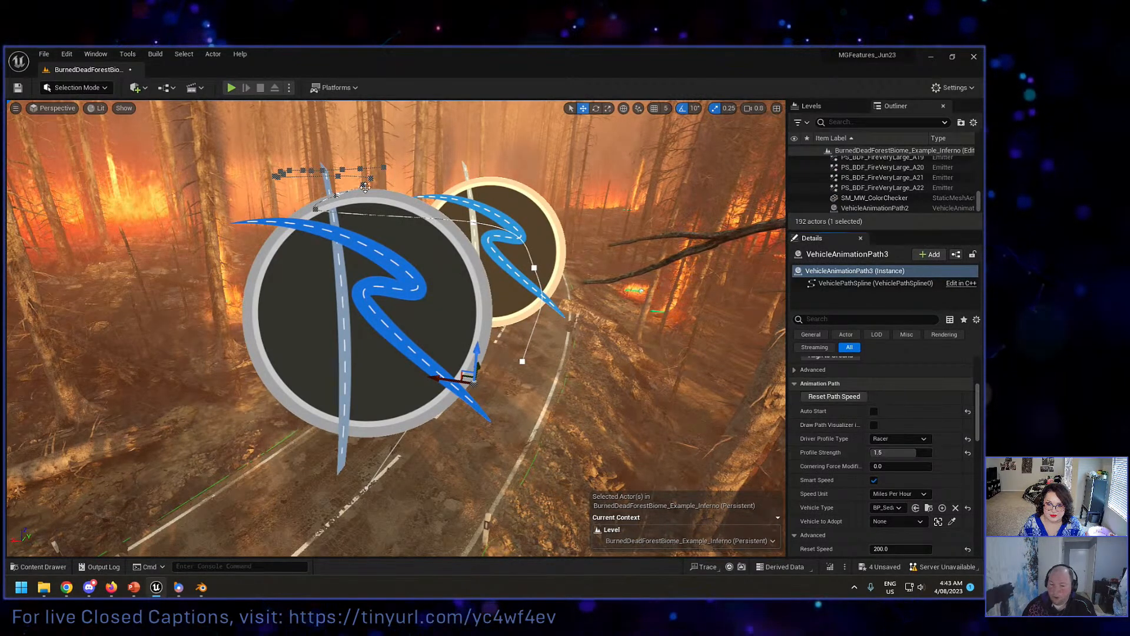
Step: Select VehicleAnimationPath2, leave its Profile Strength as it is, and open the Level Blueprint
click(377, 342)
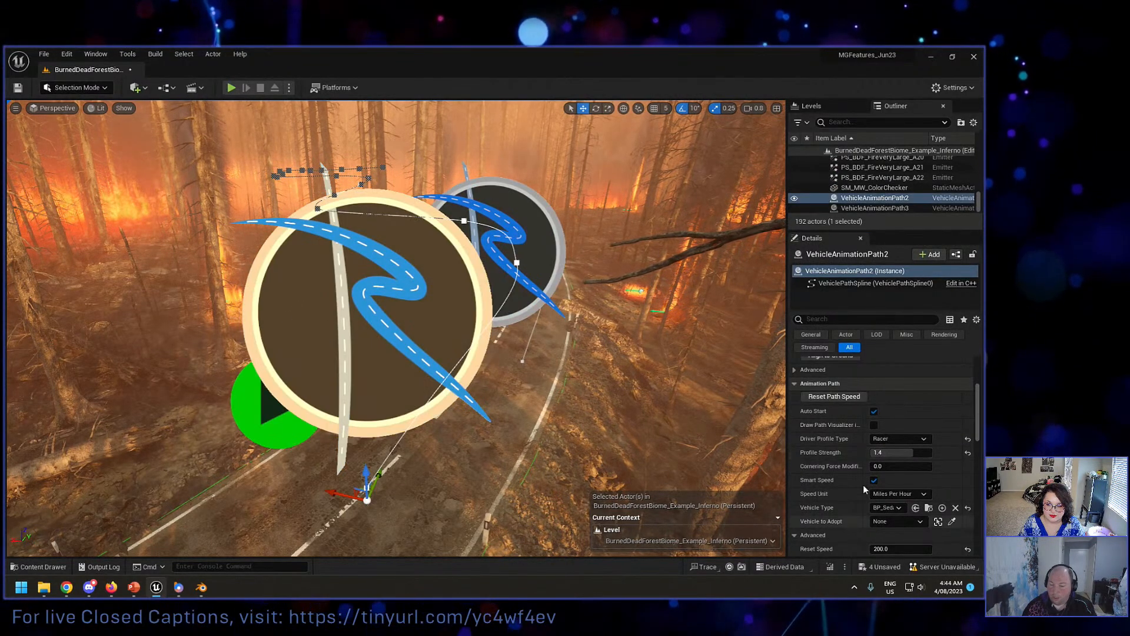
click(901, 452)
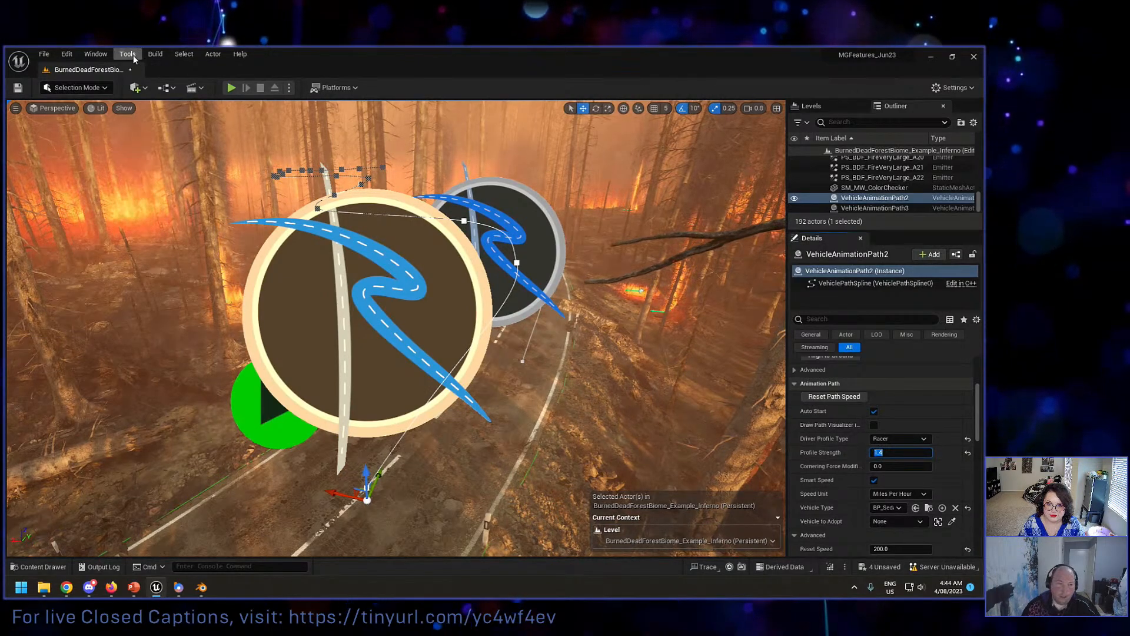
click(155, 53)
key(Escape)
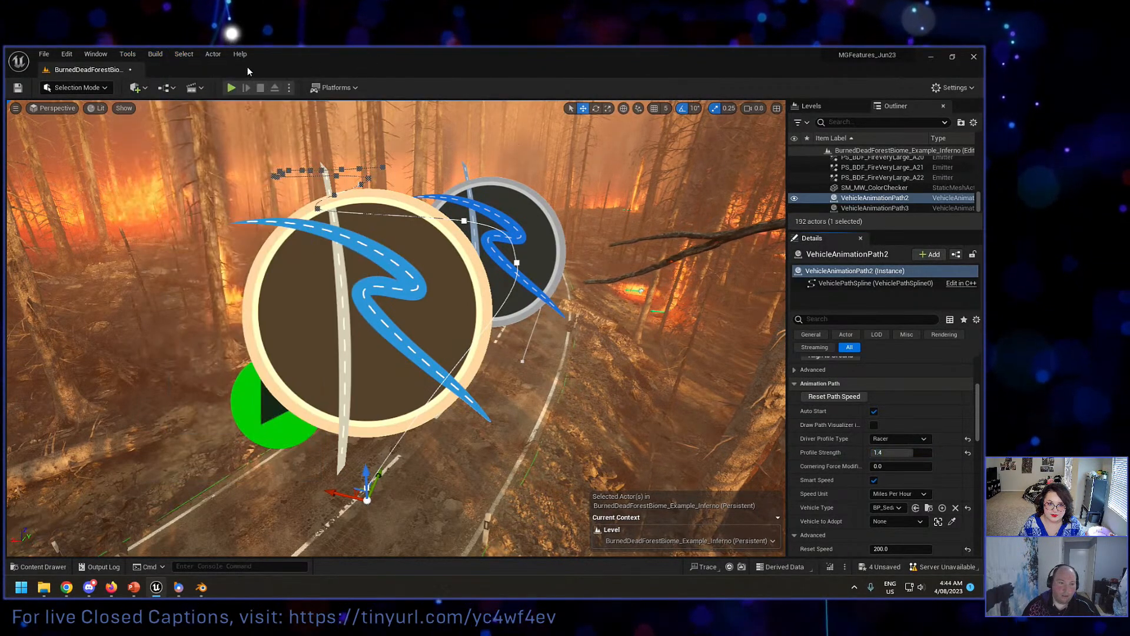
click(168, 88)
click(198, 160)
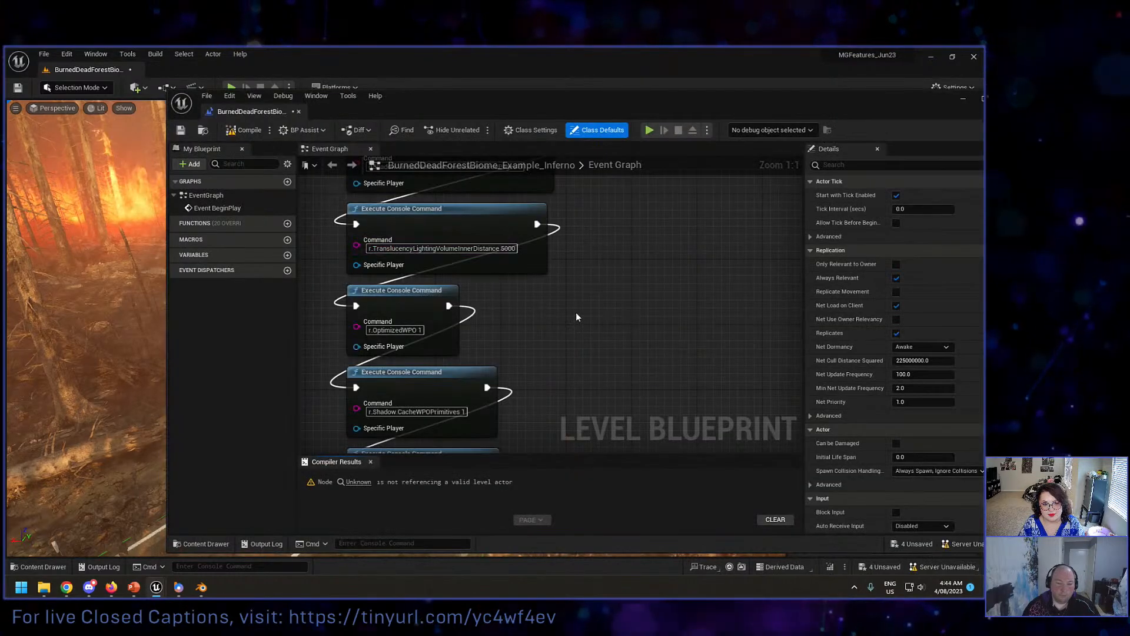
Step: Add a custom event named spawncar in the empty area above Event BeginPlay in the Level Blueprint's Event Graph
scroll(538, 303, down, 5)
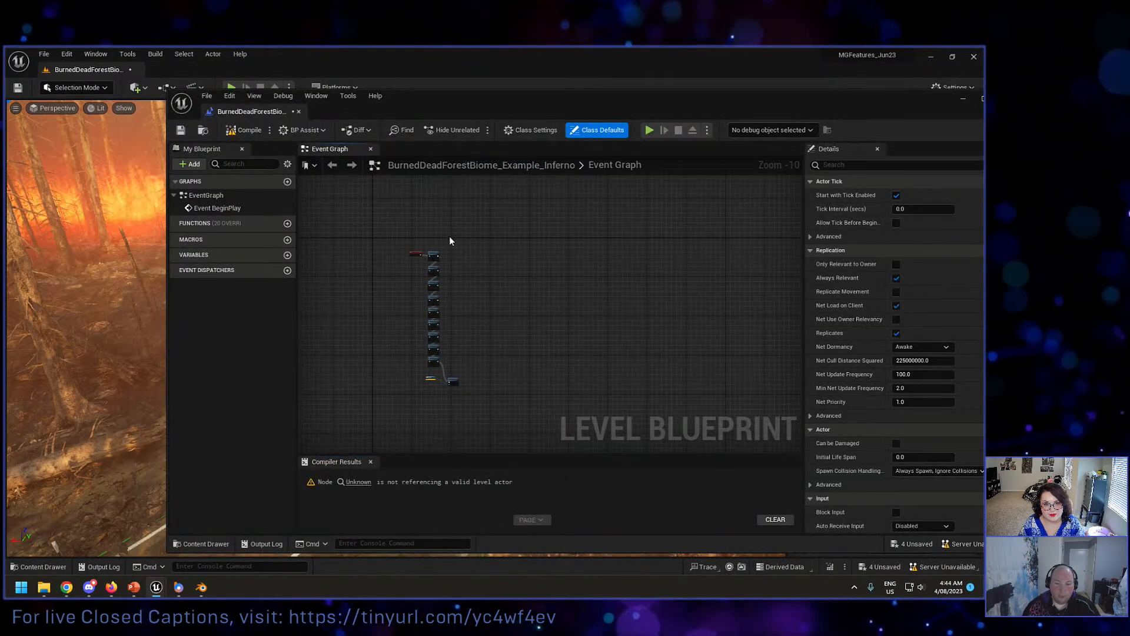
scroll(422, 273, up, 4)
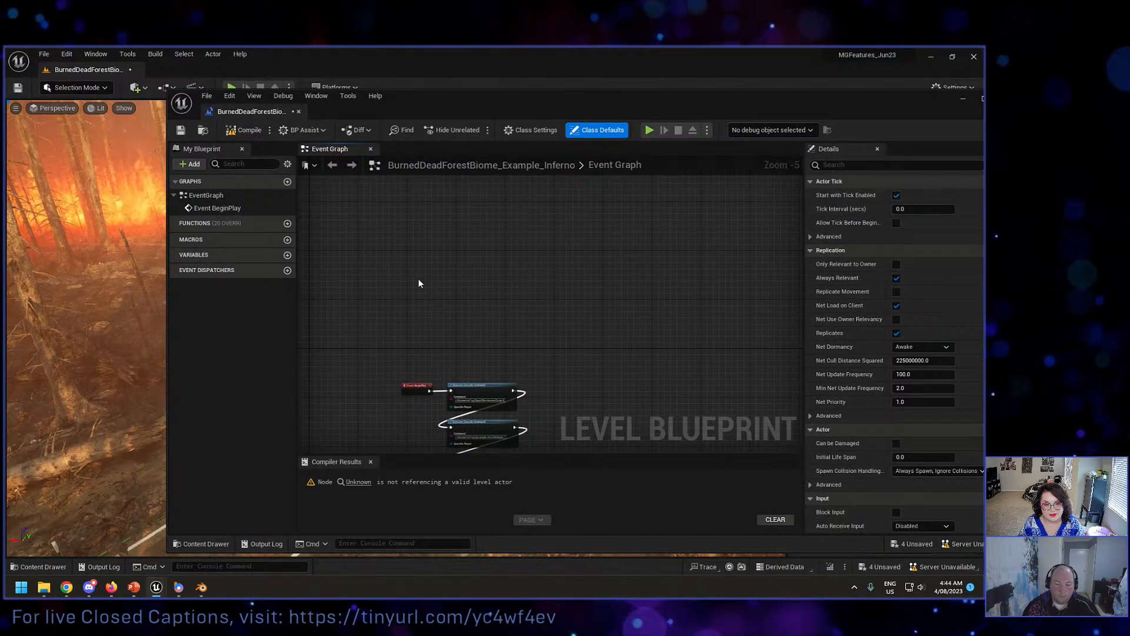
right_click(419, 284)
text(cust)
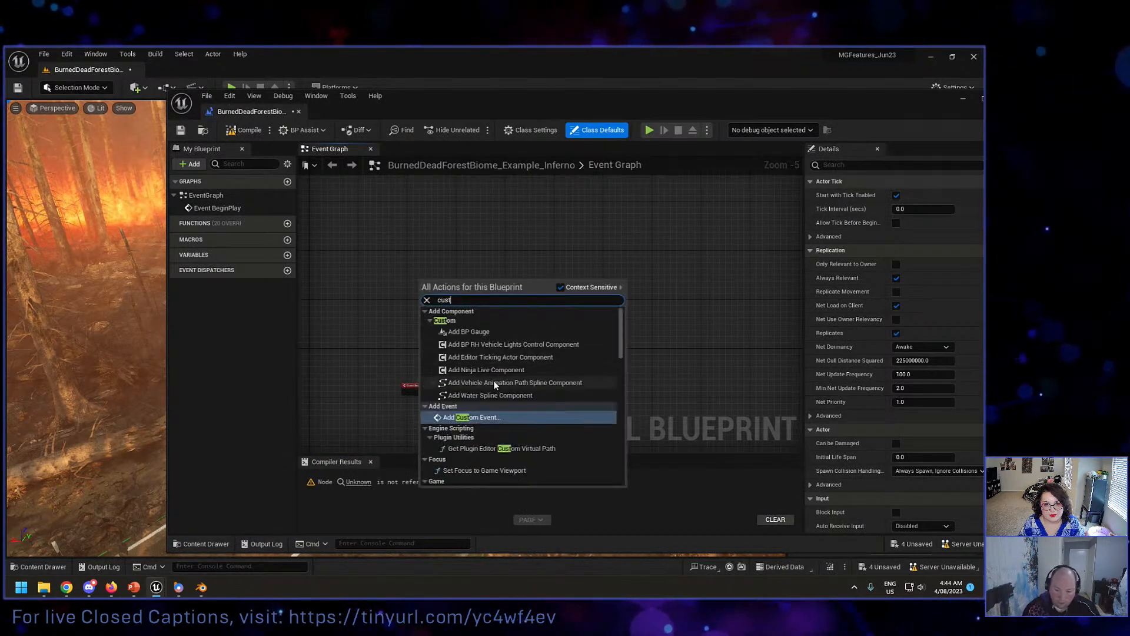
click(471, 417)
scroll(448, 318, up, 1)
scroll(444, 312, up, 1)
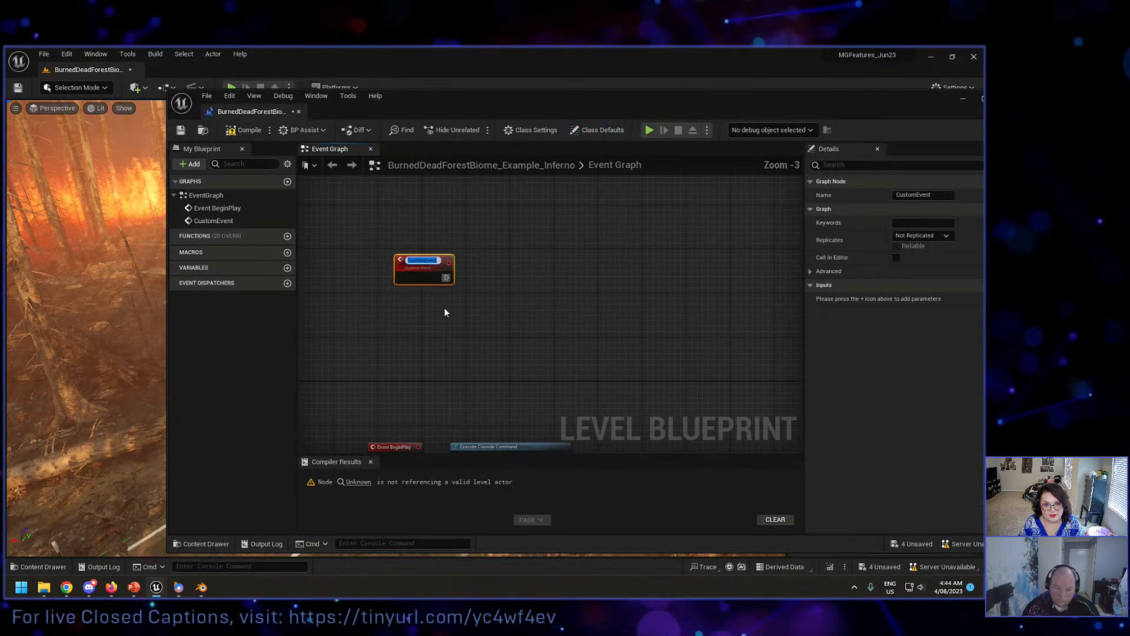
text(spawncar)
key(Return)
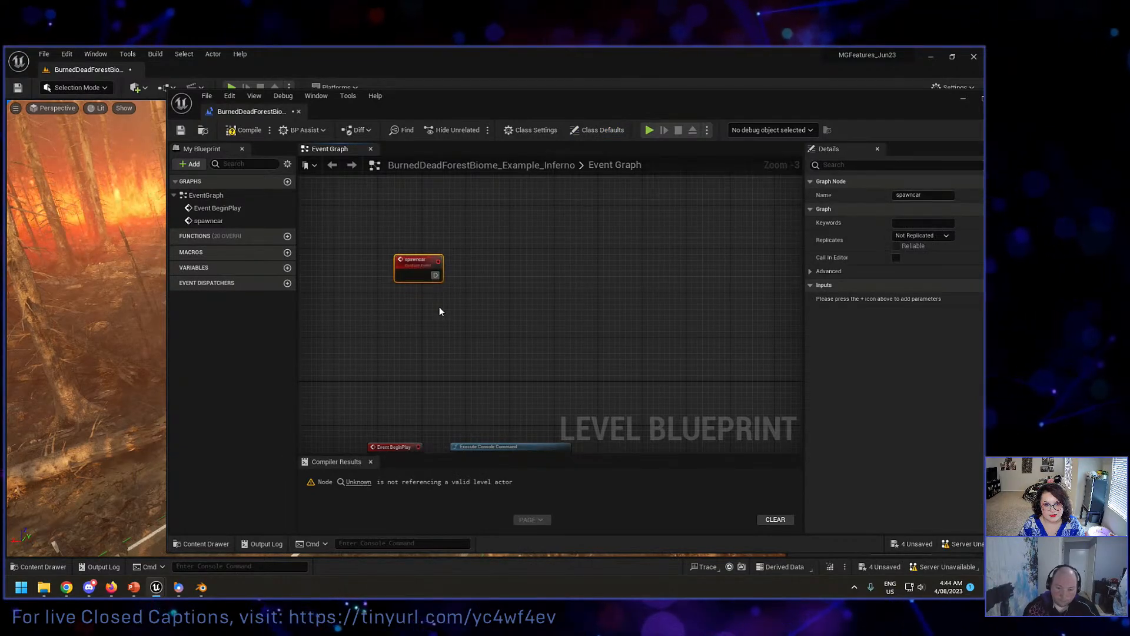
Step: Add a reference to VehicleAnimationPath2 beside the spawncar event and create a Set Profile Strength node that targets it
right_click(440, 311)
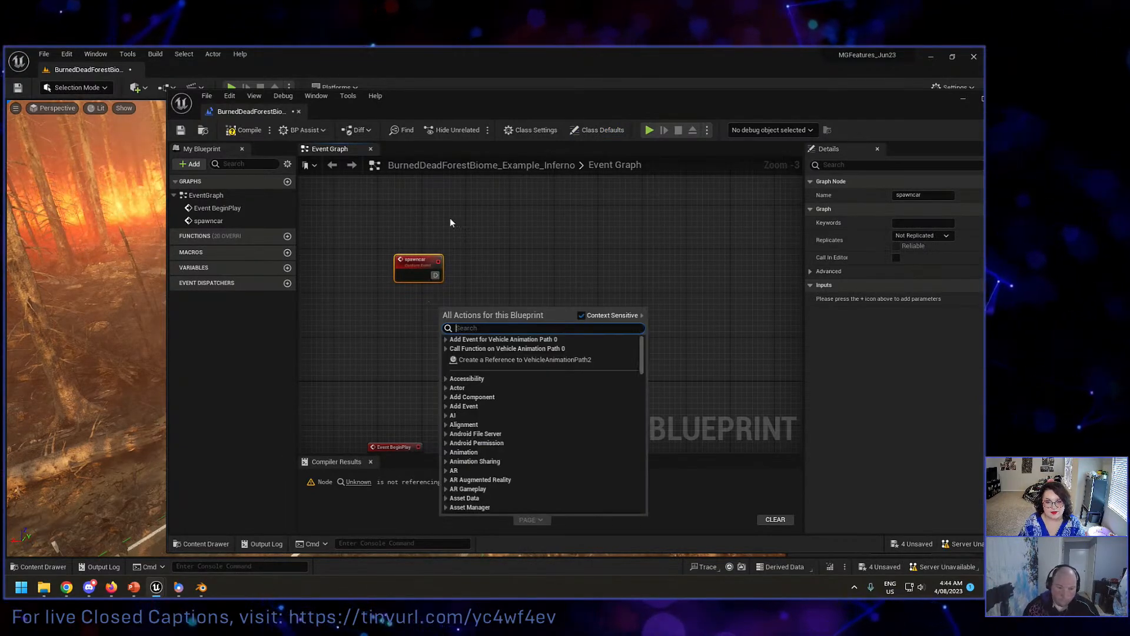
drag(549, 93, 376, 181)
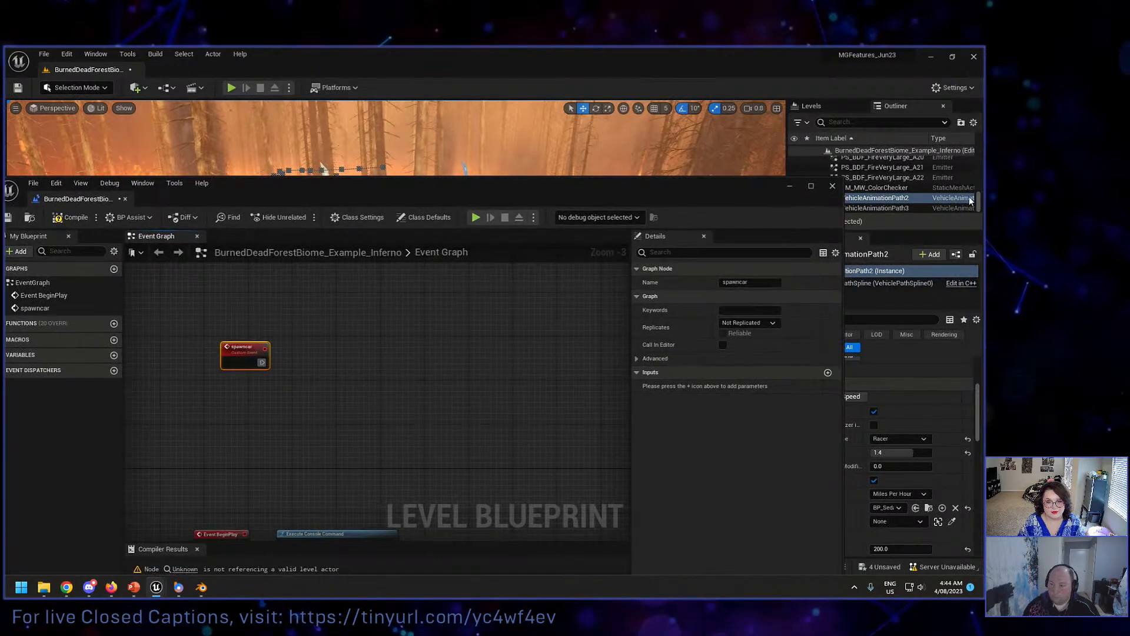
drag(912, 198, 511, 342)
drag(259, 402, 363, 385)
text(s)
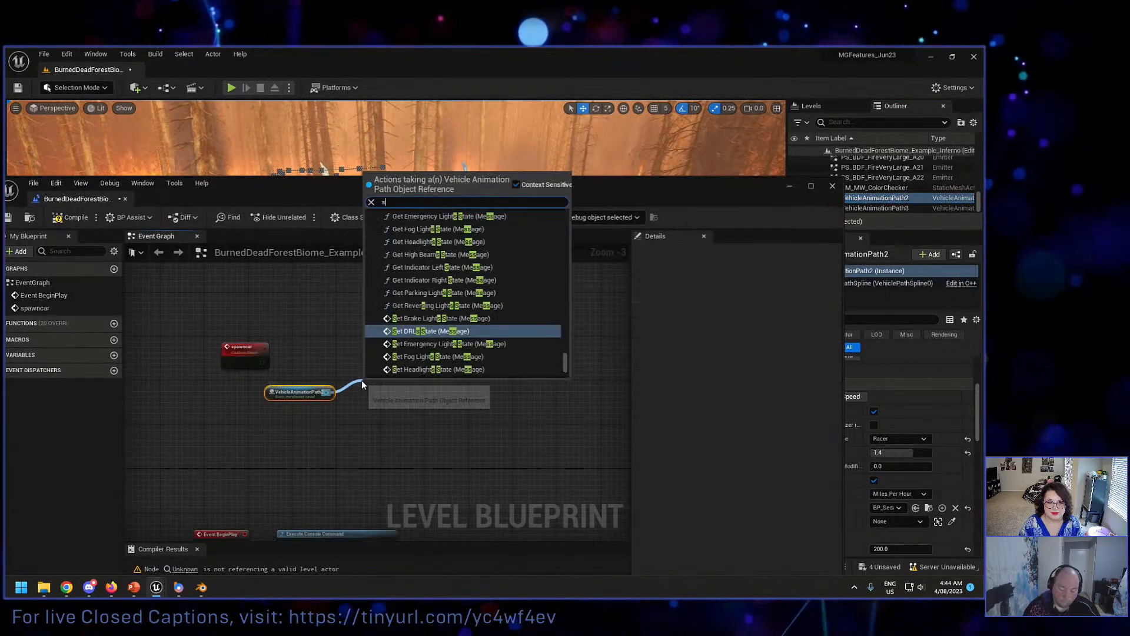
text(et profui)
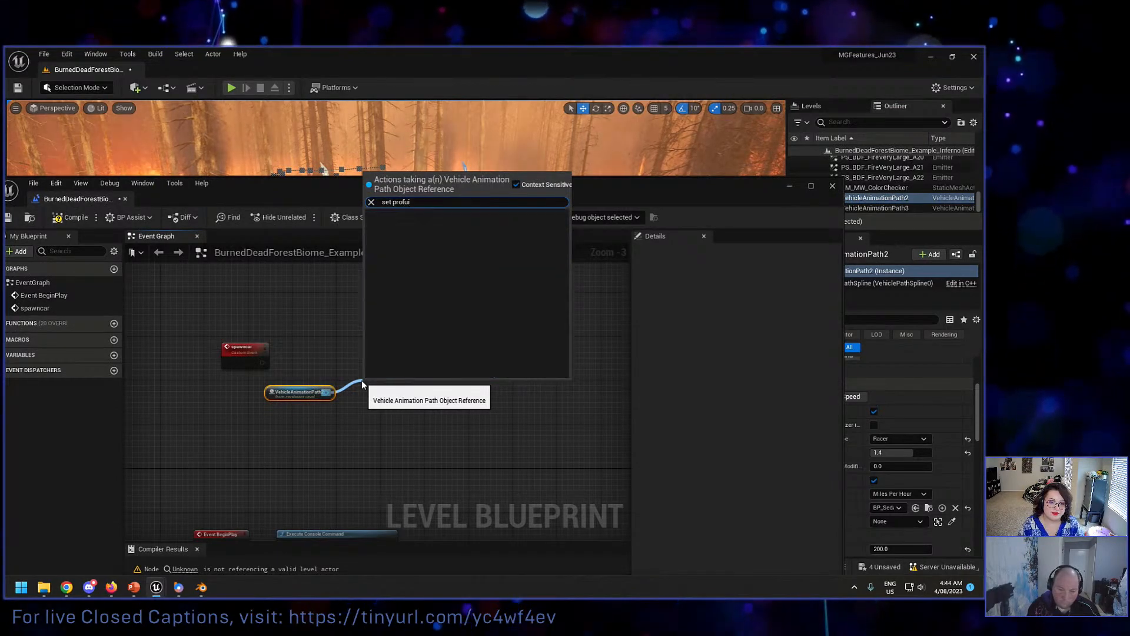
key(BackSpace)
key(BackSpace)
key(Return)
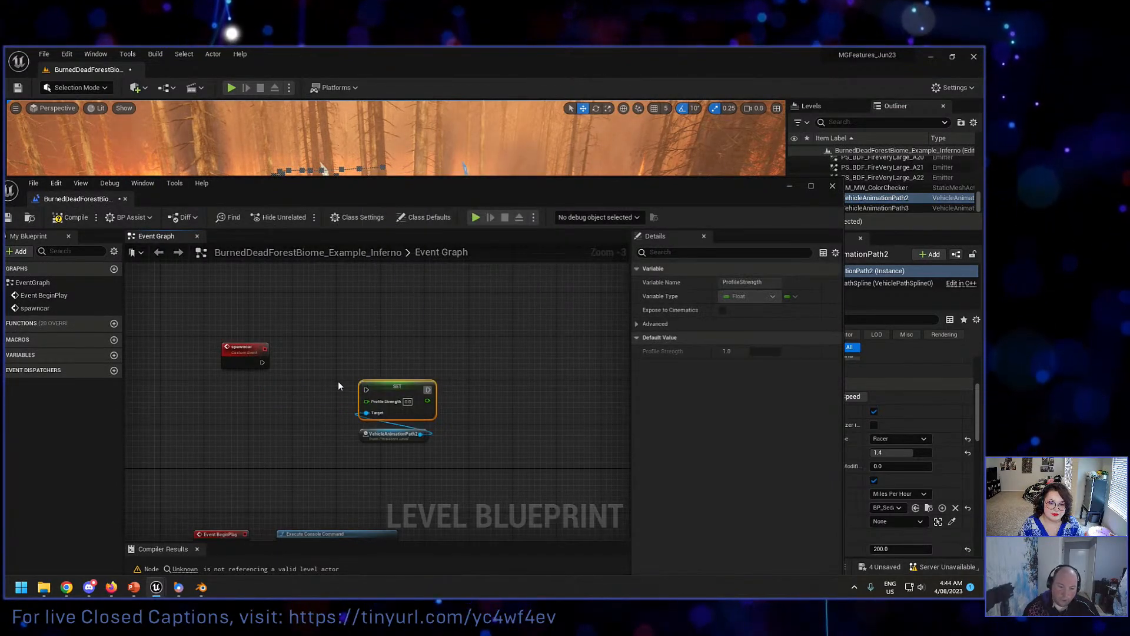
Step: Add a Random Float in Range node between the spawncar event and the VehicleAnimationPath2 Set Profile Strength node
scroll(339, 386, up, 1)
right_drag(323, 418, 342, 358)
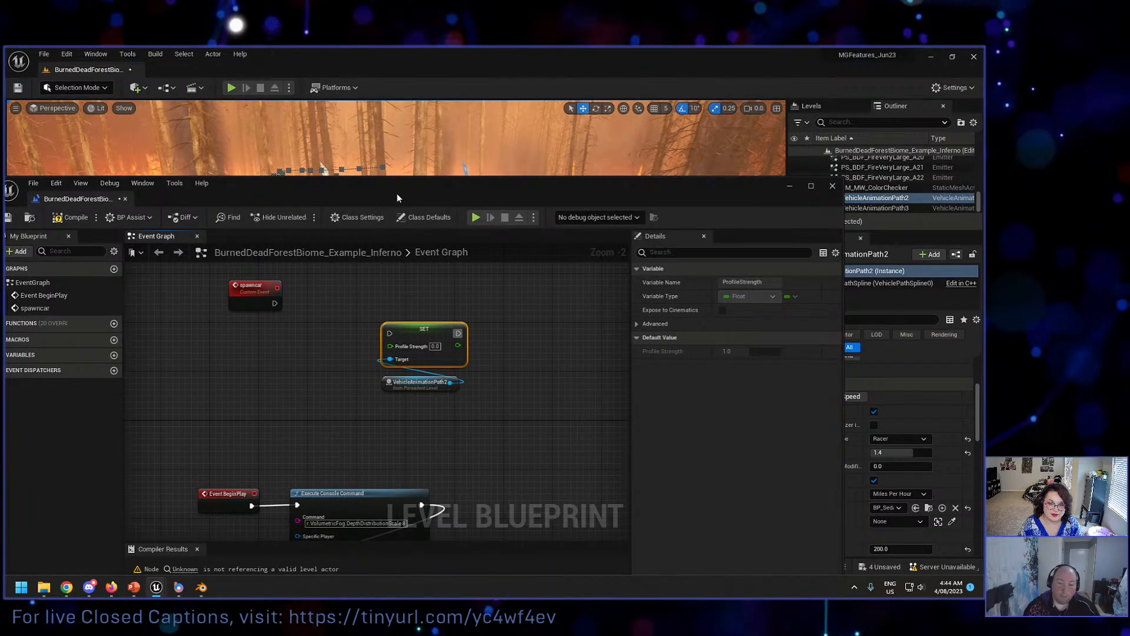
drag(397, 193, 416, 166)
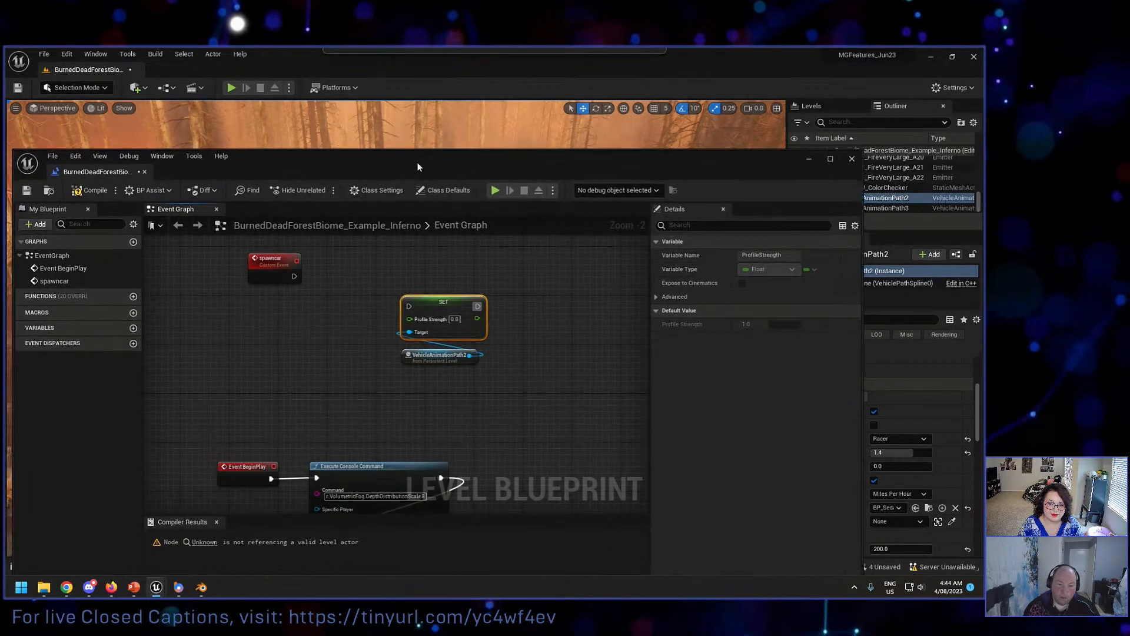
right_click(277, 334)
text(random ran)
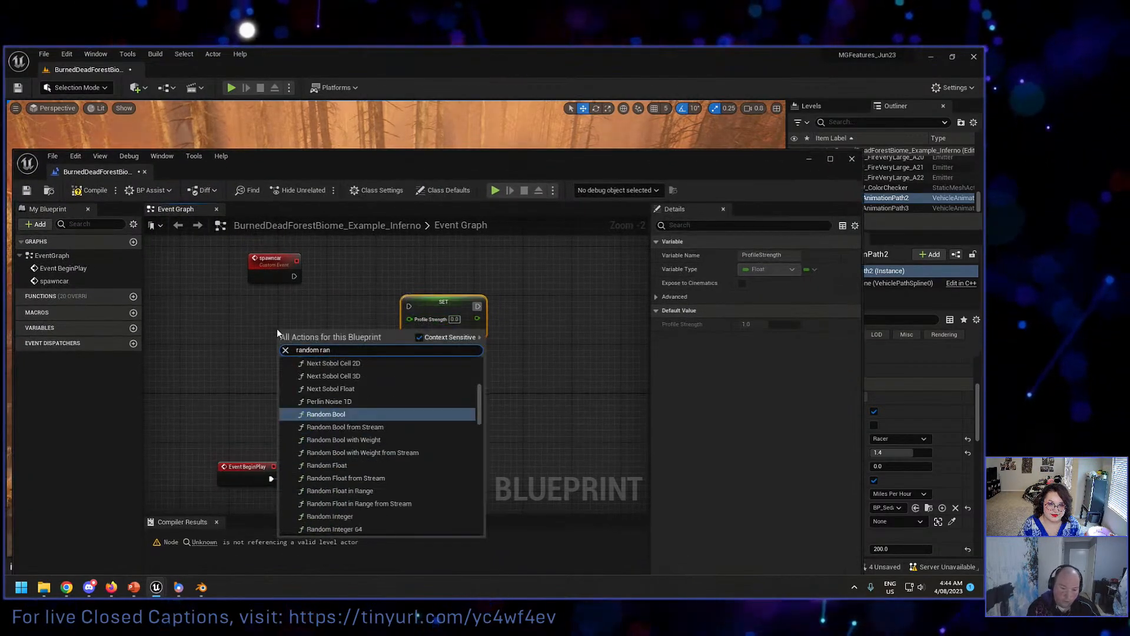
key(BackSpace)
key(BackSpace)
key(BackSpace)
text(float)
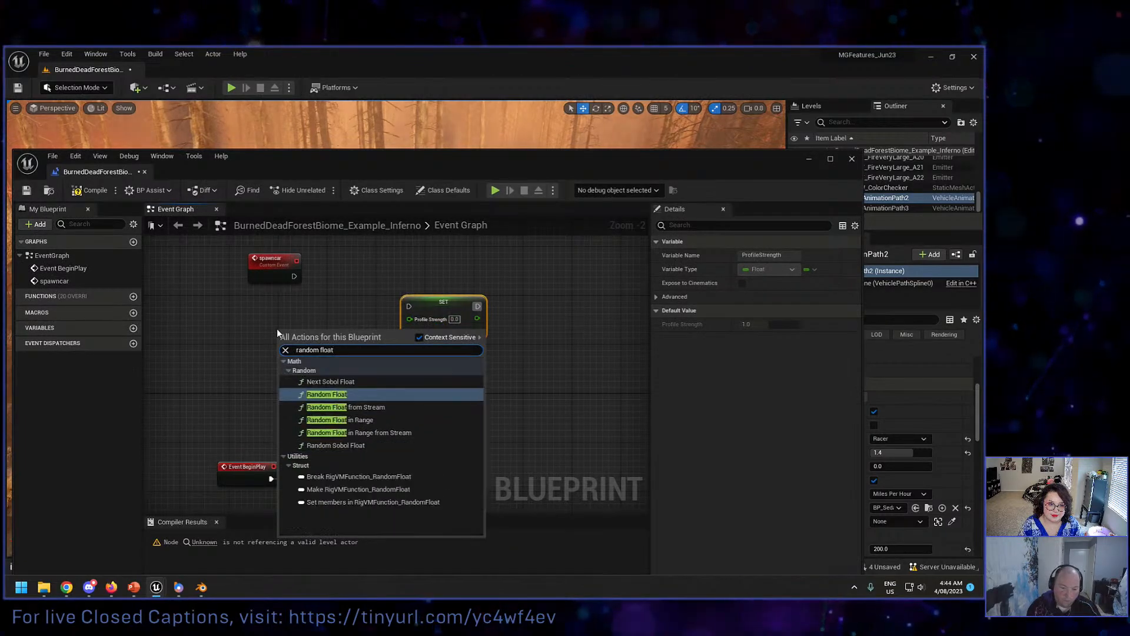
click(330, 419)
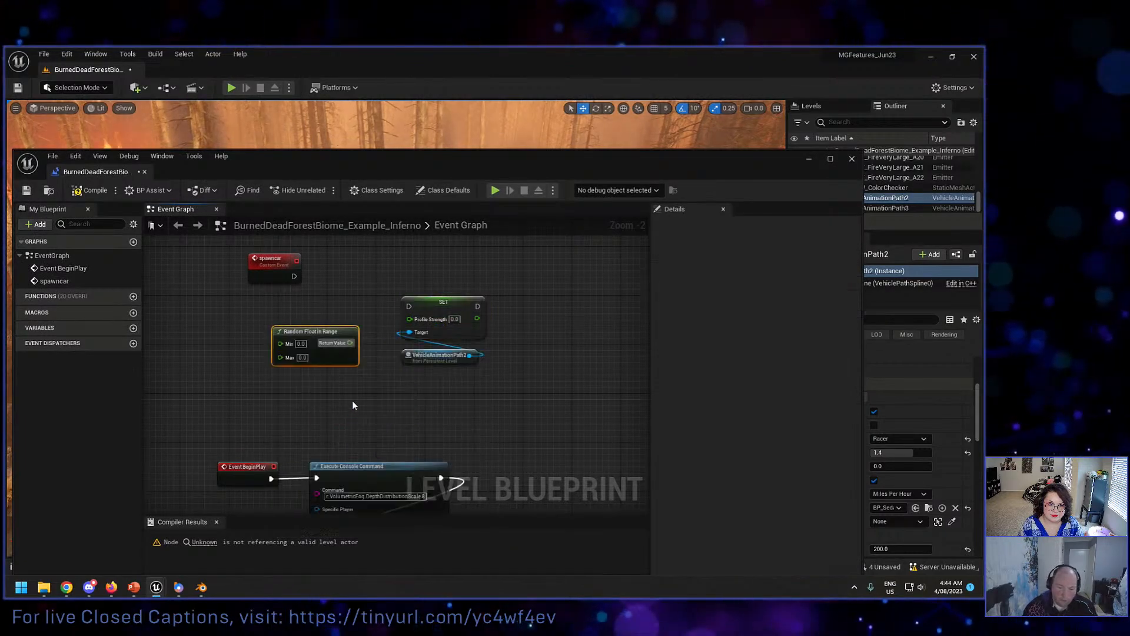
Step: Give the random float a Min of 1.3 and Max of 1.5, feed it into Profile Strength, and run the Set node from spawncar
click(304, 346)
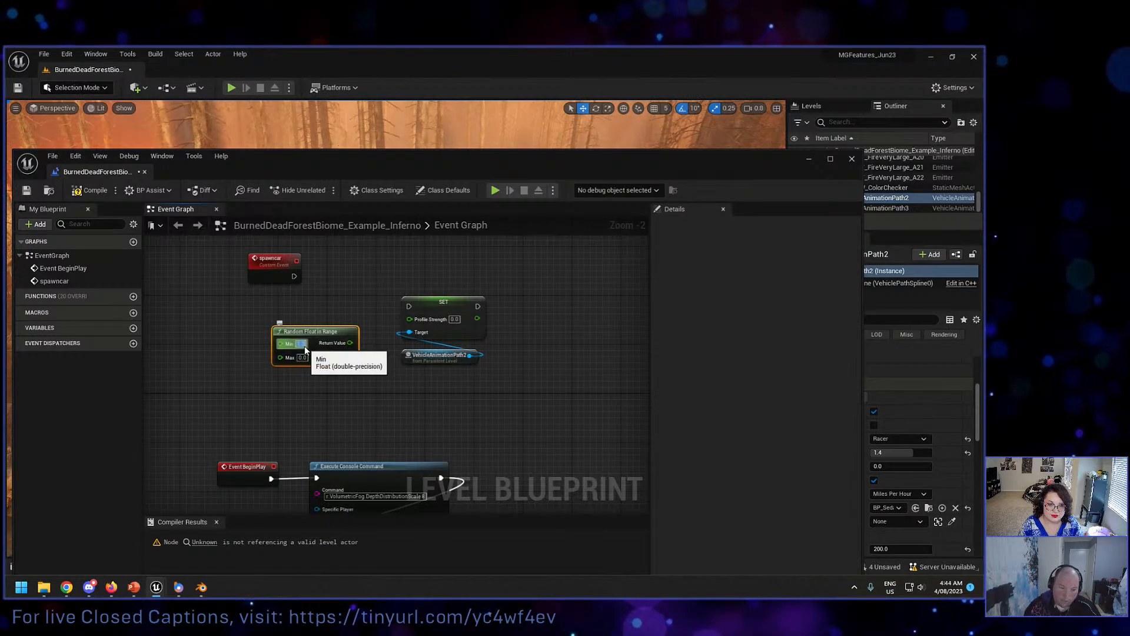
click(302, 357)
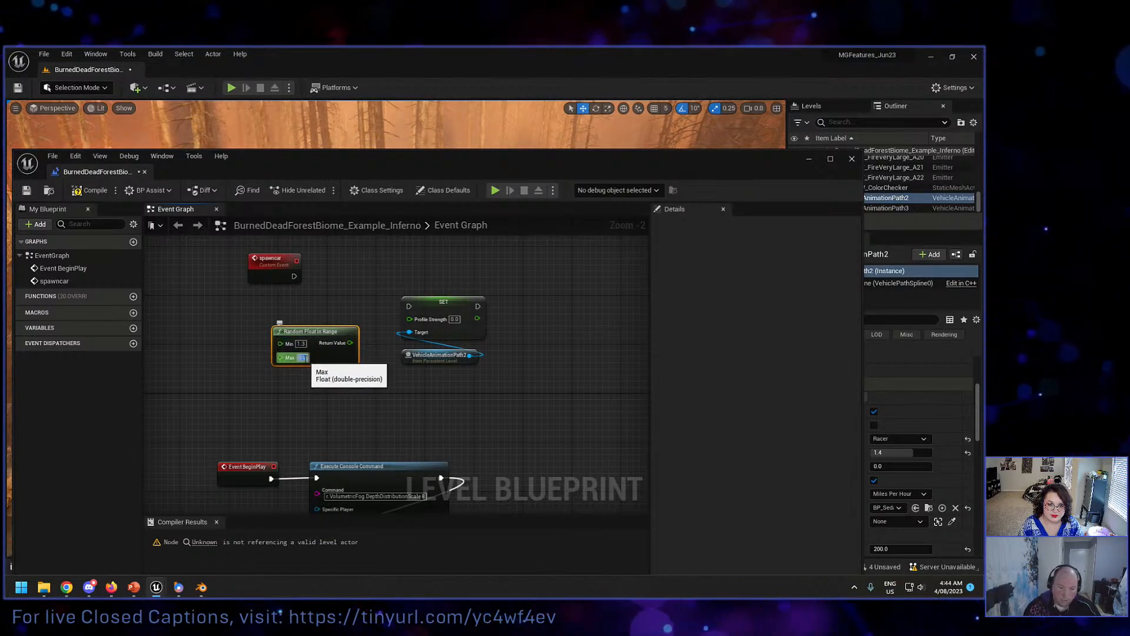
text(1.5)
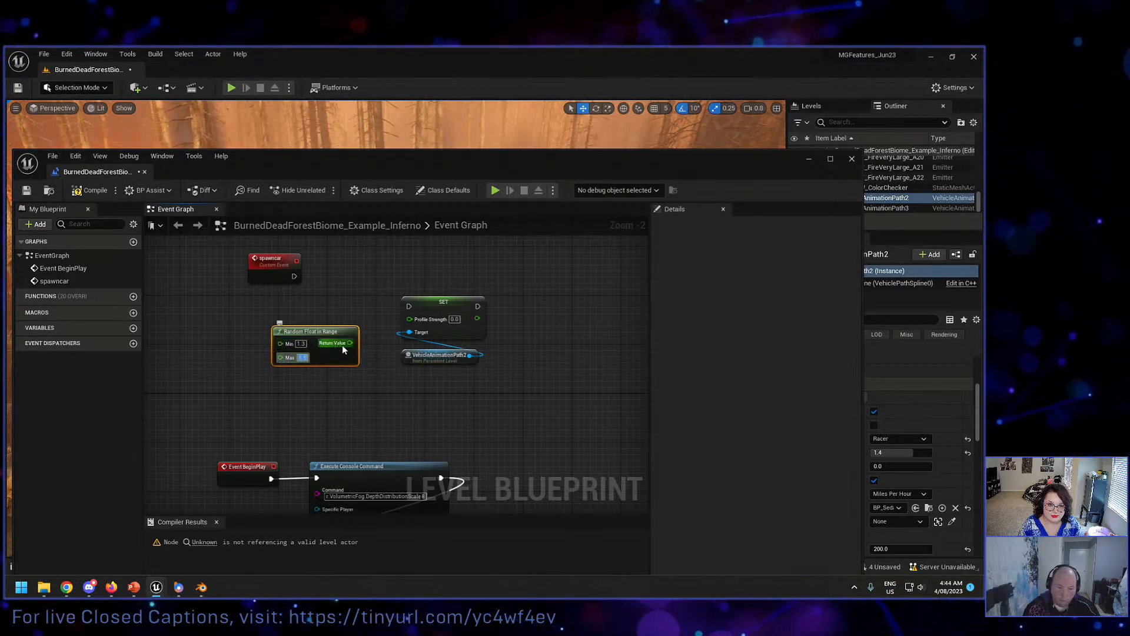
drag(350, 342, 391, 327)
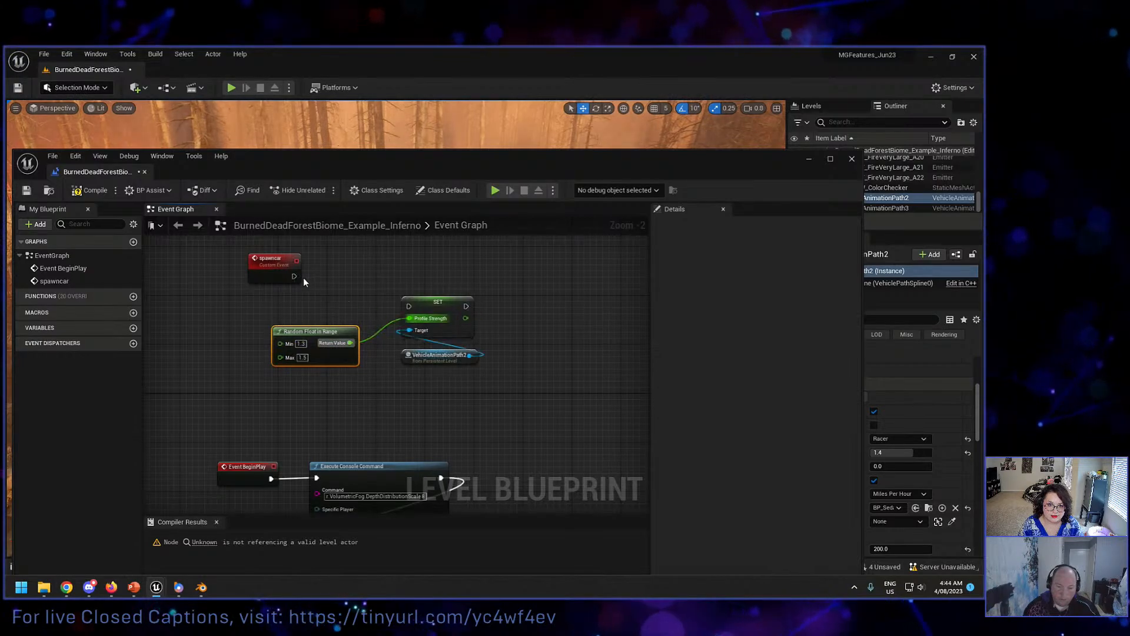
drag(293, 276, 406, 307)
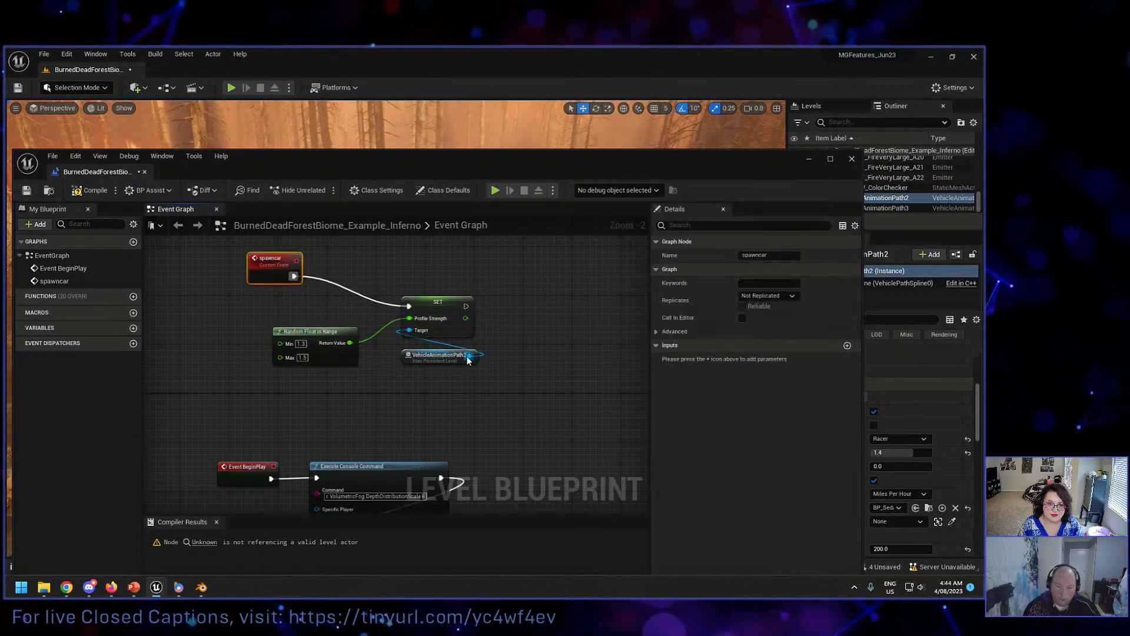
Step: Create a Start Vehicle node targeting the VehicleAnimationPath2 reference and execute it after the Set Profile Strength node
drag(468, 360, 543, 344)
text(startt)
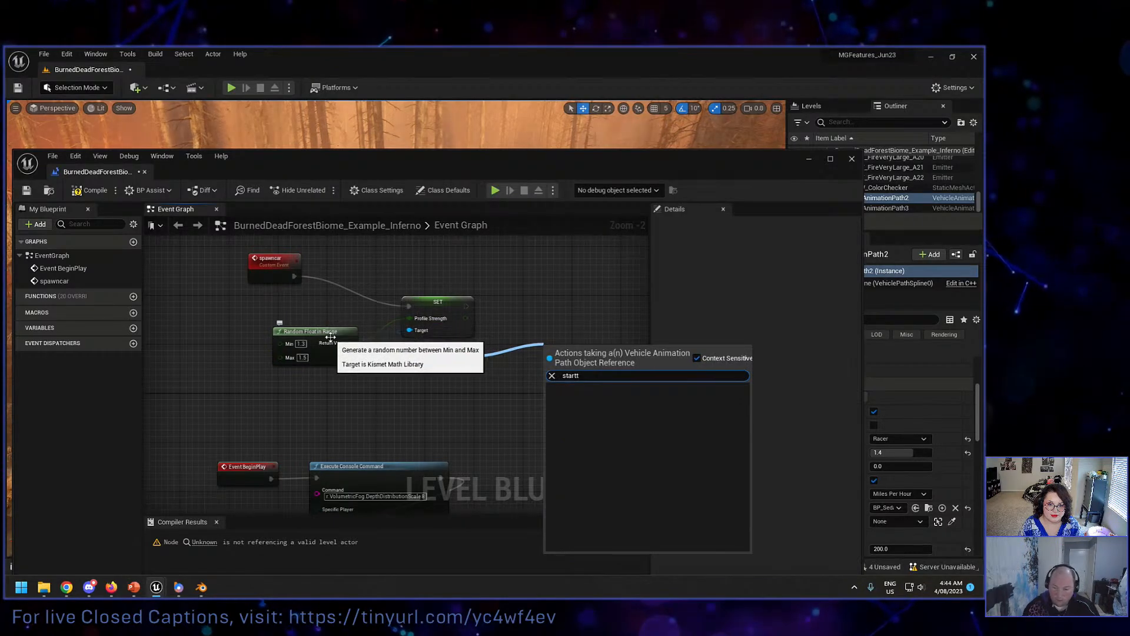
key(BackSpace)
click(607, 473)
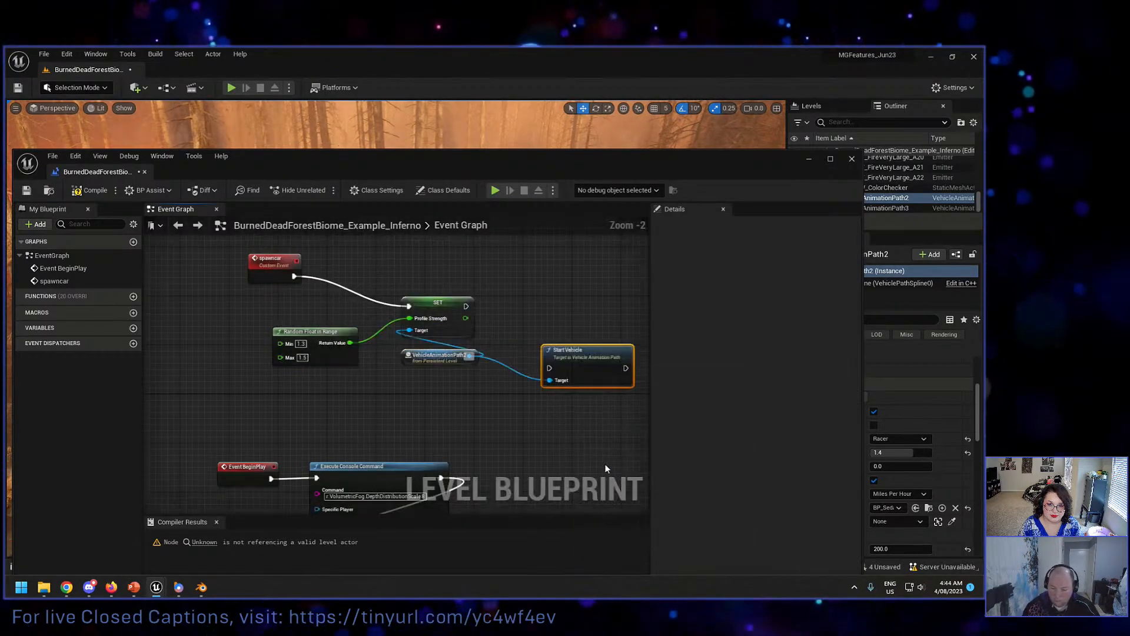
drag(574, 356, 549, 317)
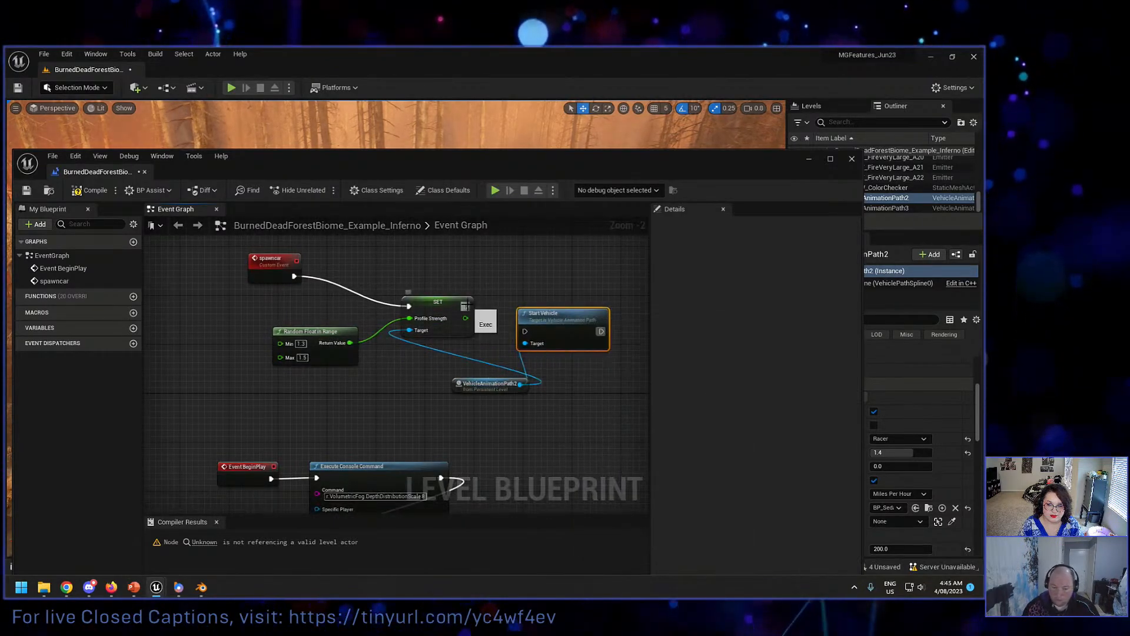
drag(467, 306, 525, 331)
scroll(314, 419, down, 1)
right_drag(313, 419, 359, 362)
right_click(359, 362)
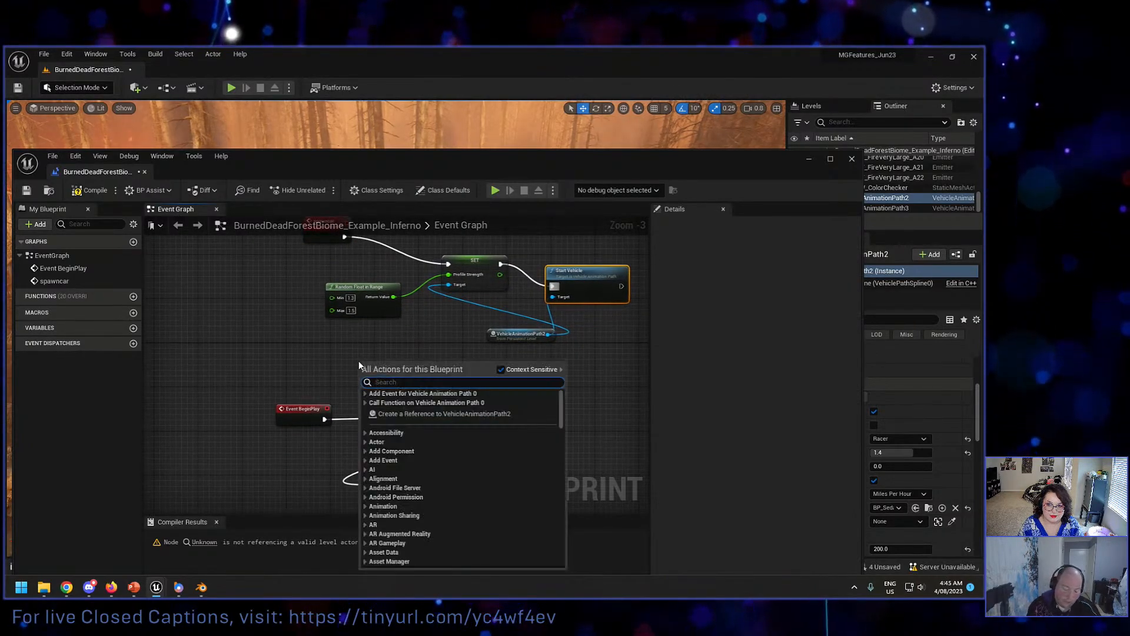
text(time)
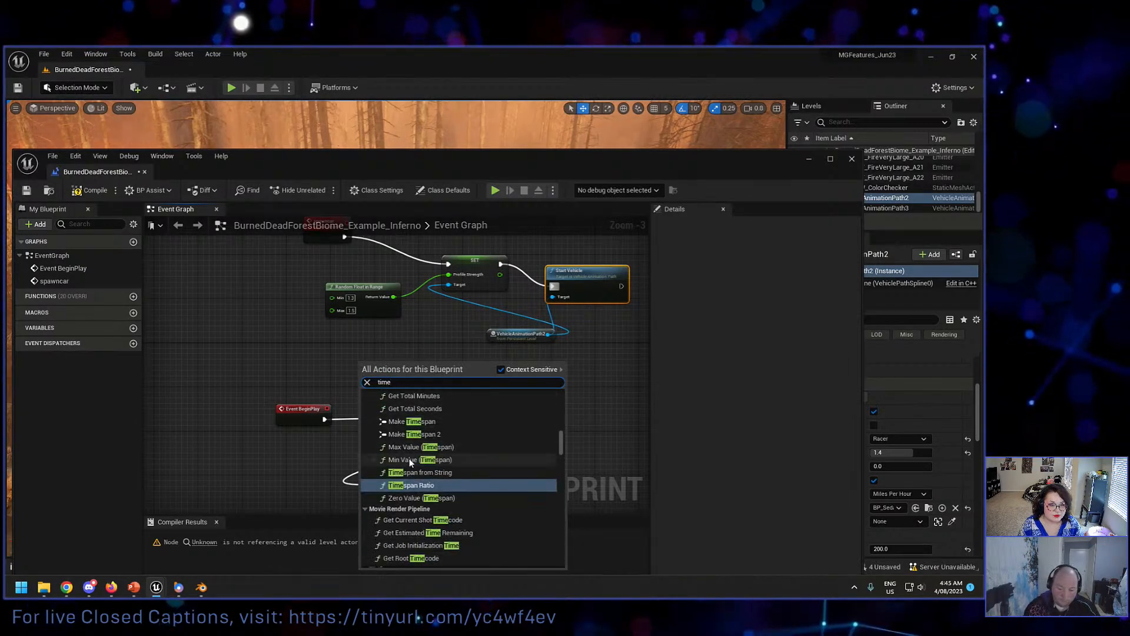
scroll(410, 457, up, 6)
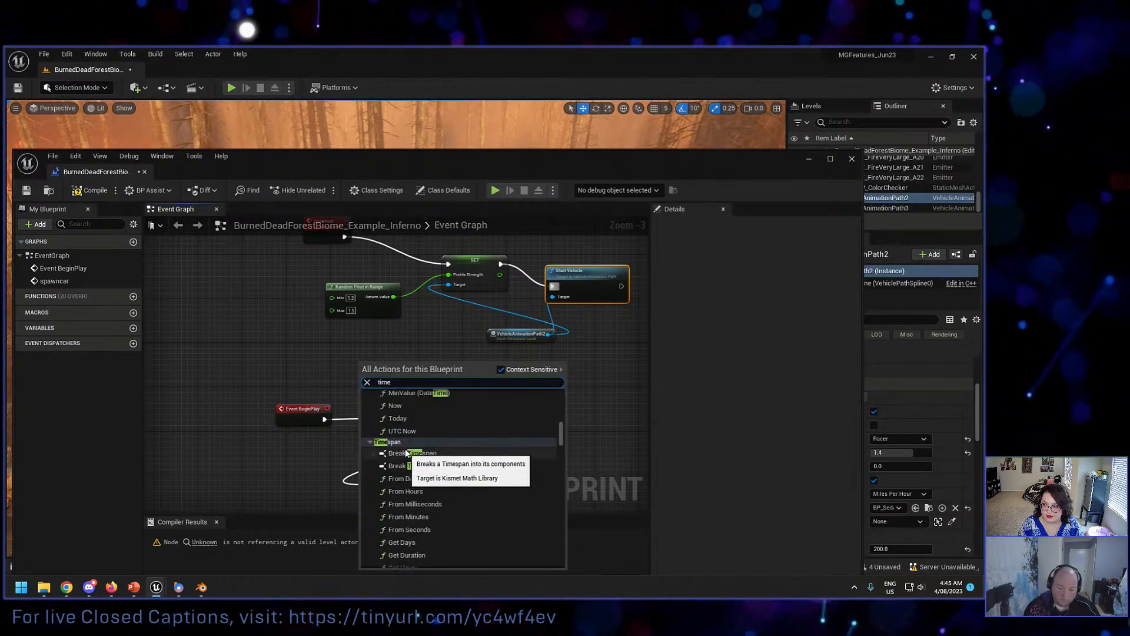
text(r)
scroll(457, 496, up, 10)
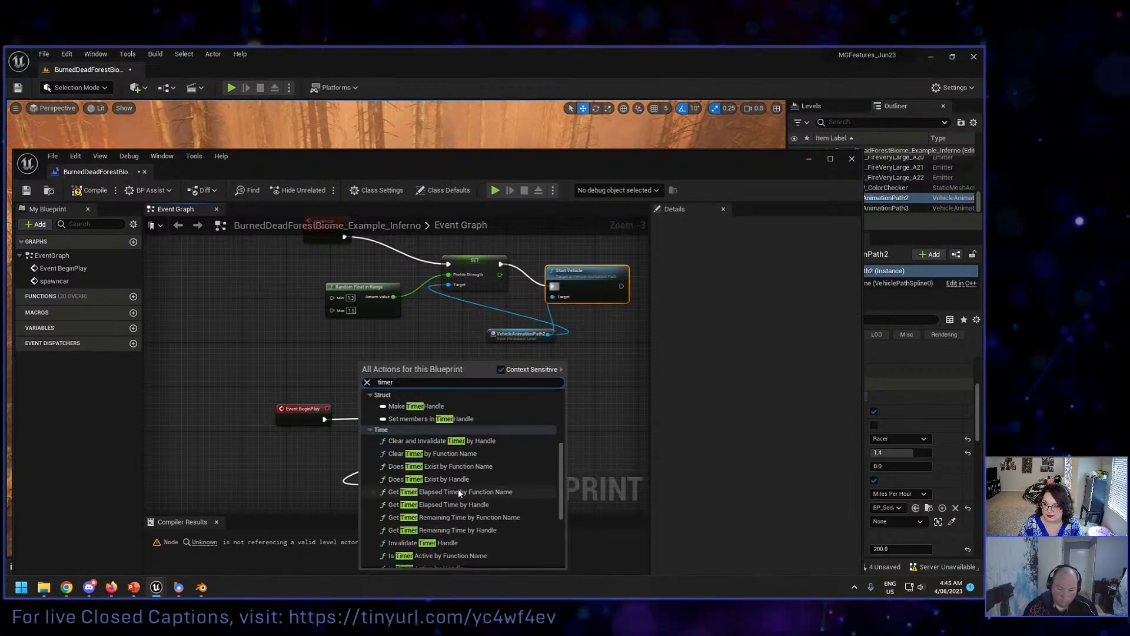
click(331, 380)
Step: Add a Set Timer by Event node in the space between the spawncar chain and Event BeginPlay
scroll(327, 394, down, 3)
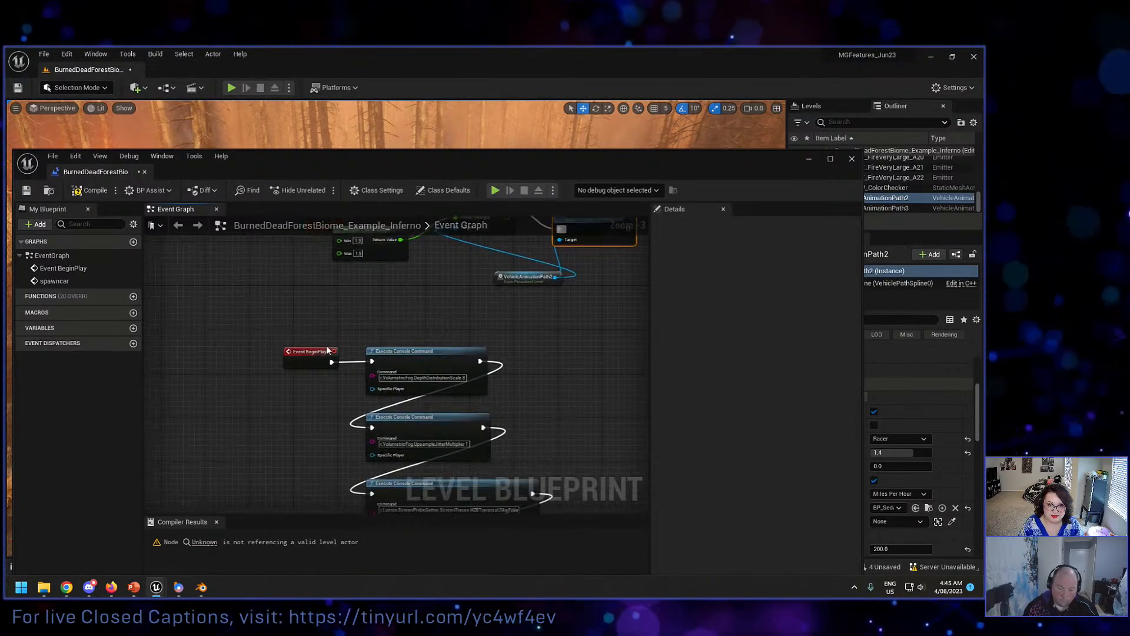
right_drag(323, 407, 336, 447)
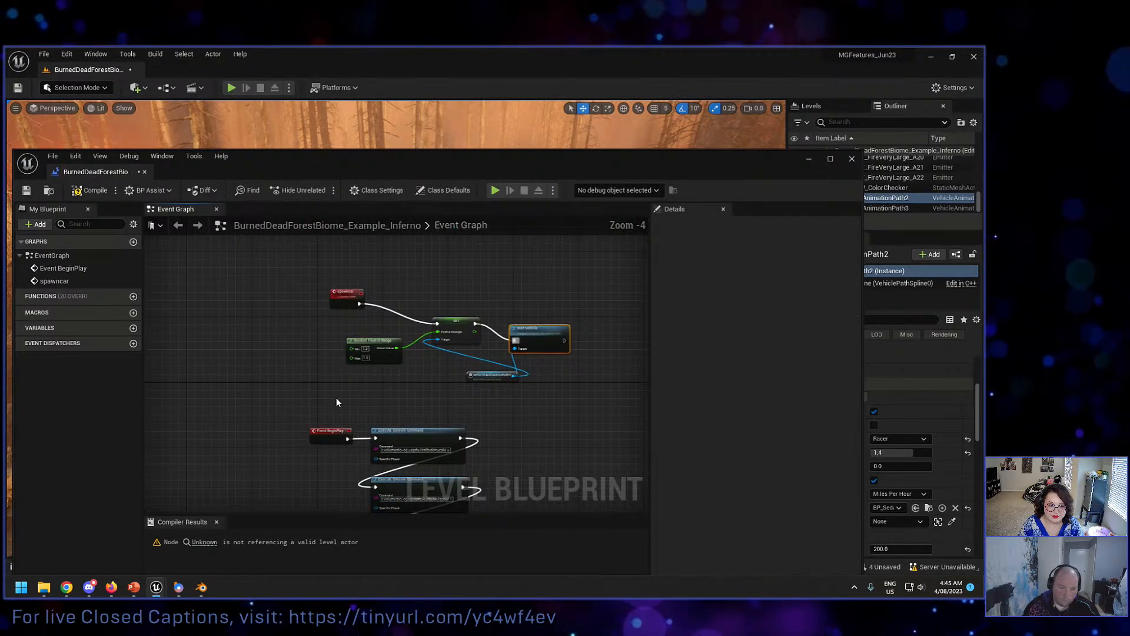
right_click(336, 400)
text(t)
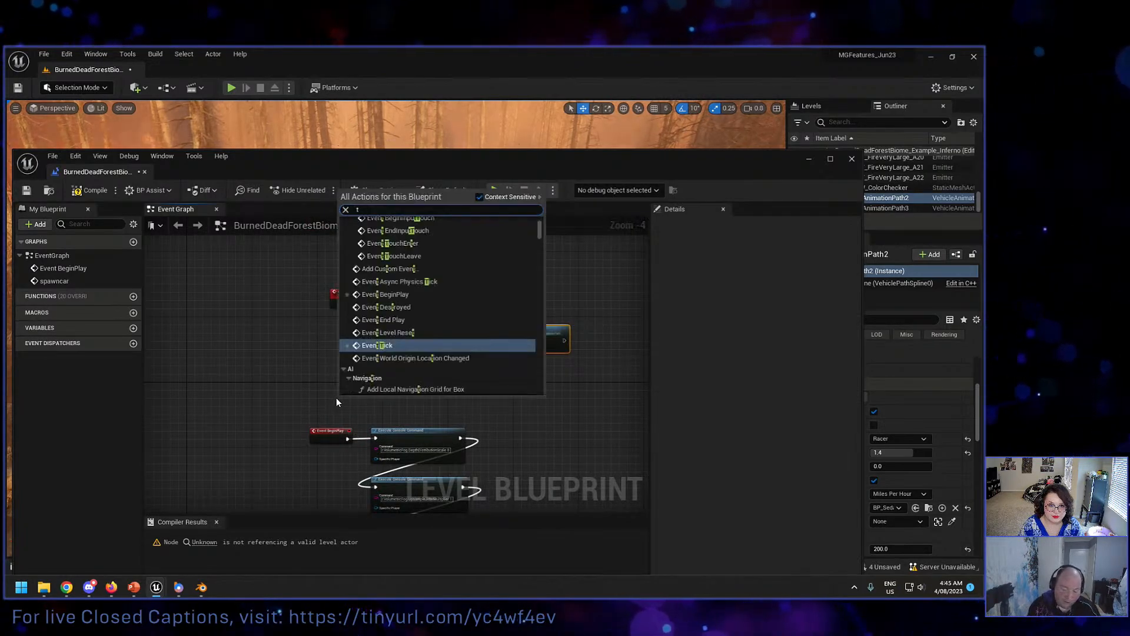
key(BackSpace)
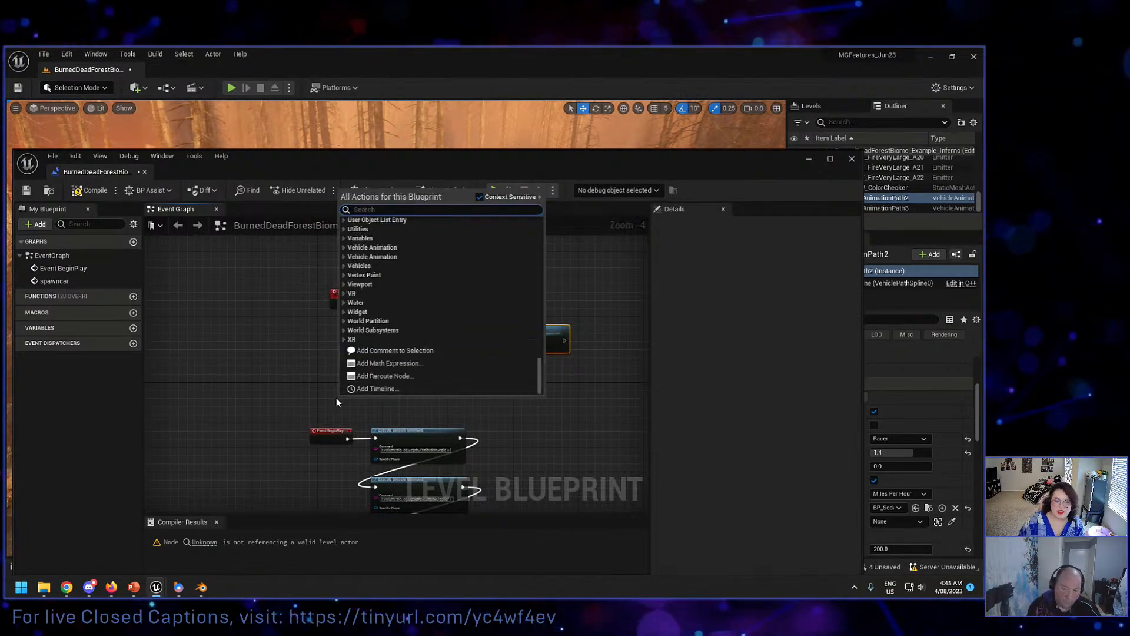
text(t)
key(BackSpace)
text(time)
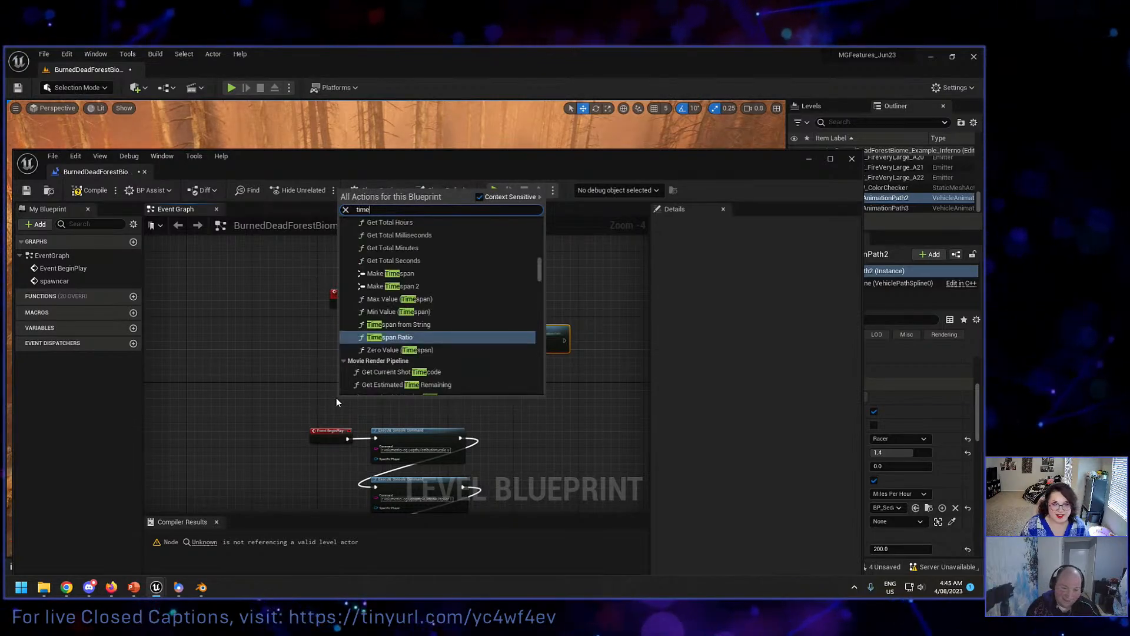
scroll(391, 317, down, 5)
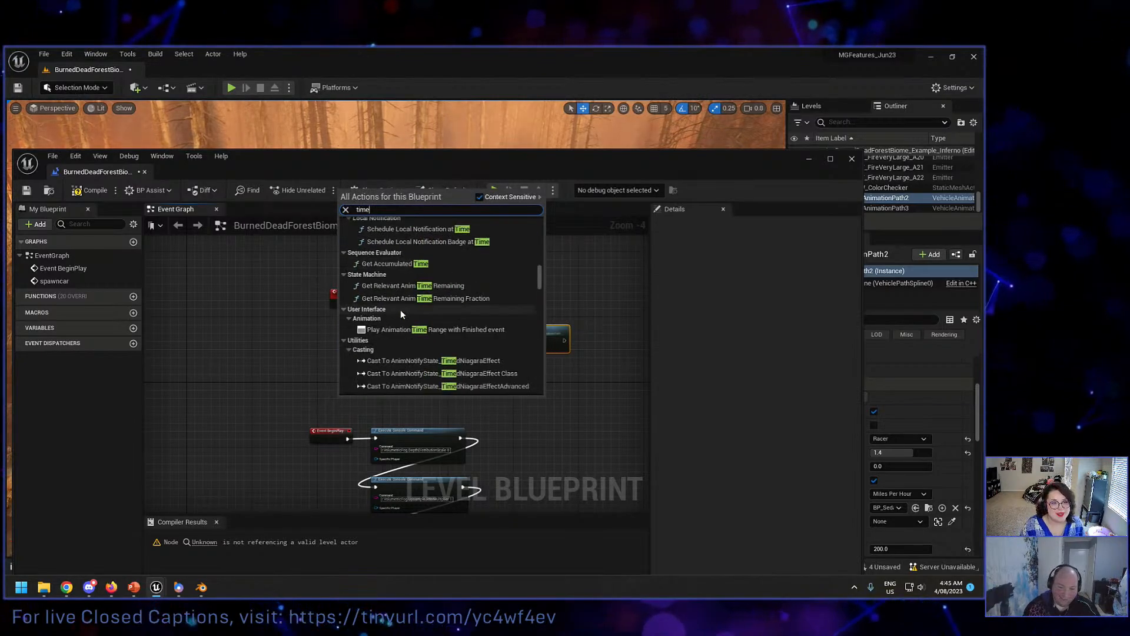
scroll(402, 308, up, 6)
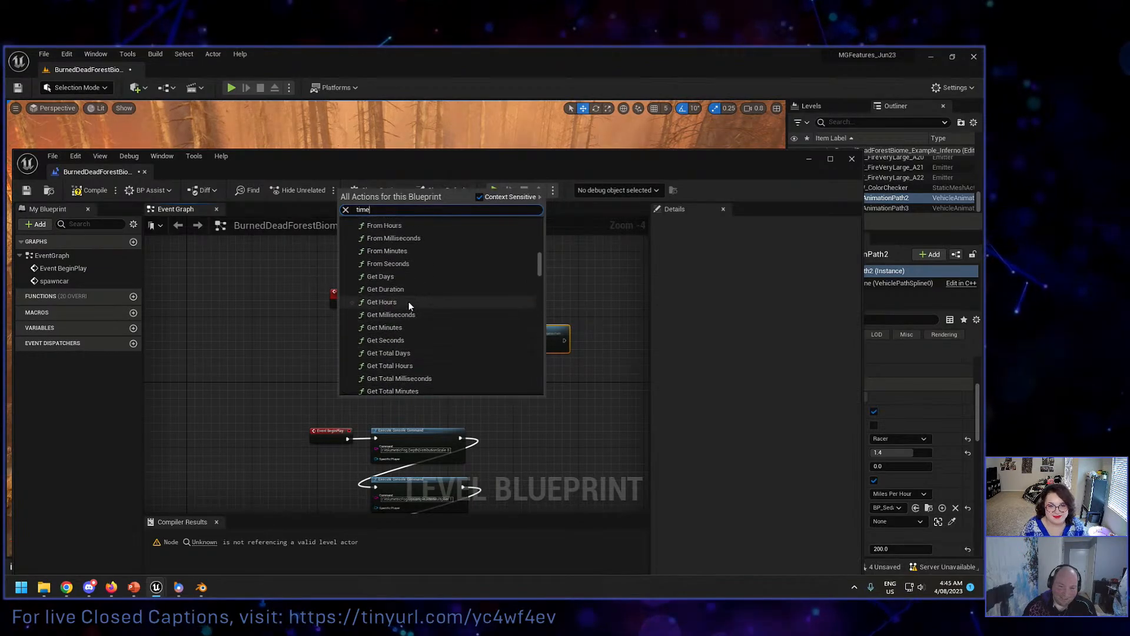
text(r)
scroll(409, 301, down, 5)
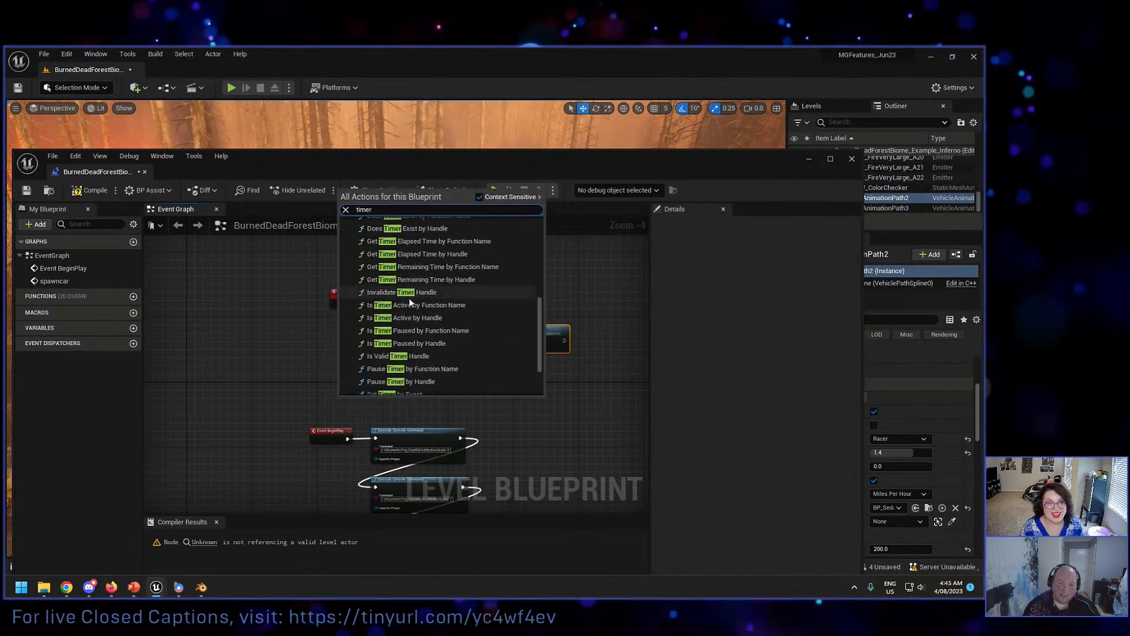
scroll(410, 301, up, 3)
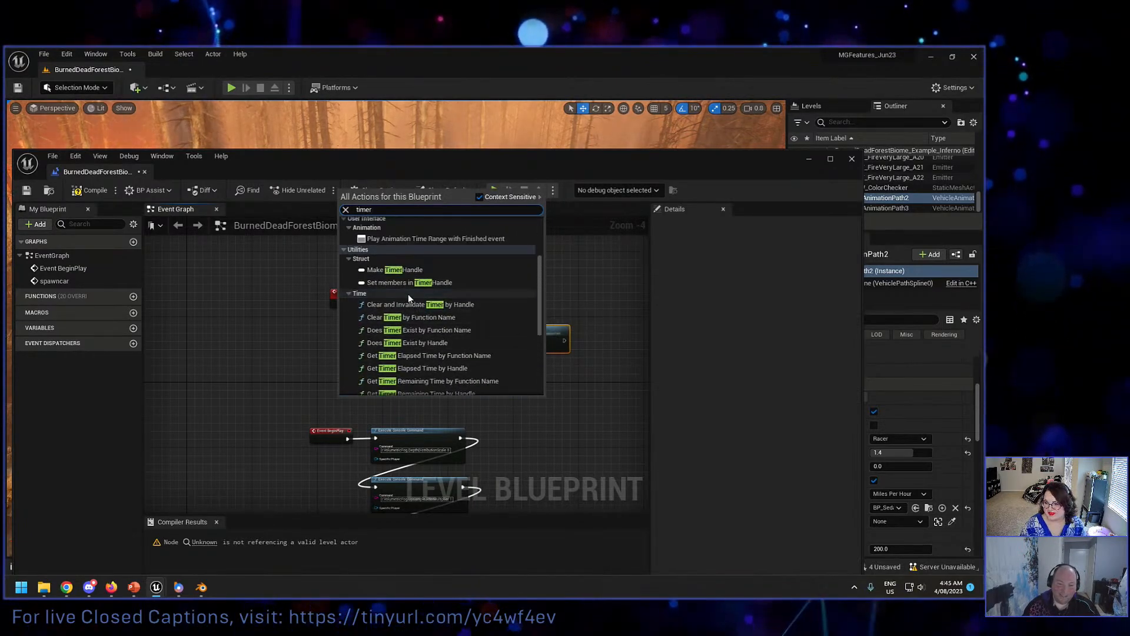
key(Home)
text(set)
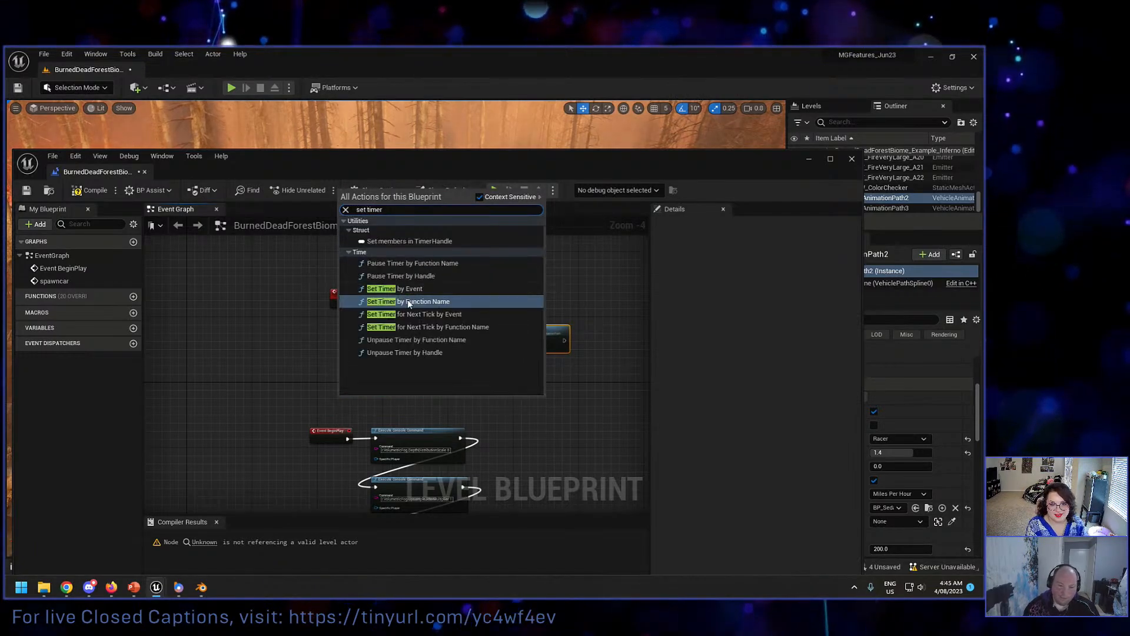
click(411, 289)
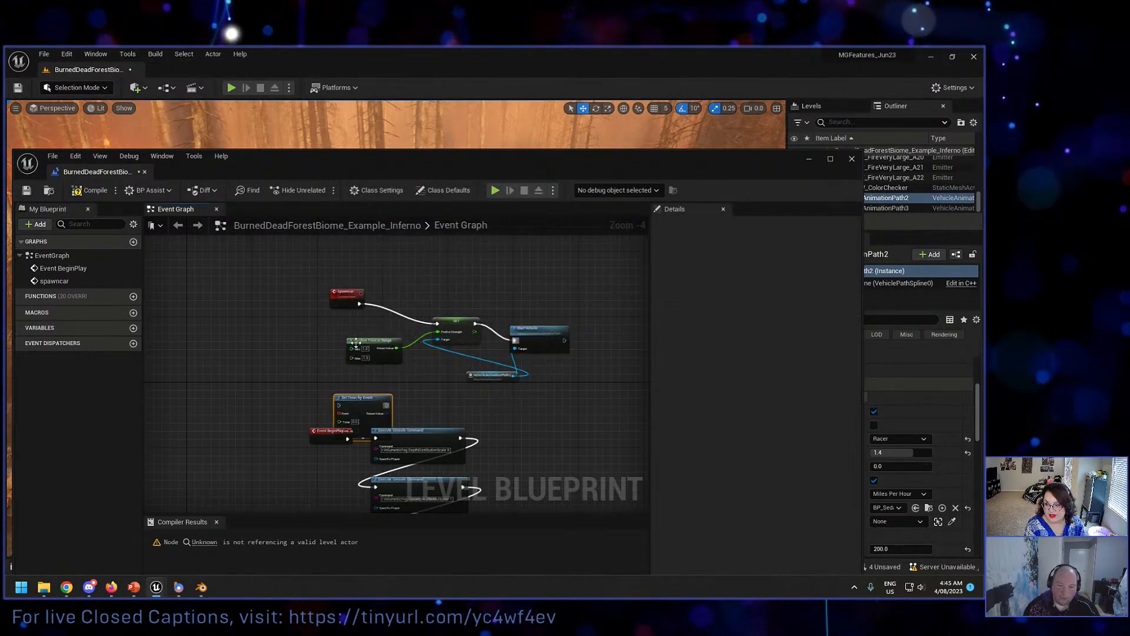
Step: Place the timer node above the console commands, run it from Event BeginPlay, and link its Event input to spawncar
drag(348, 405, 406, 389)
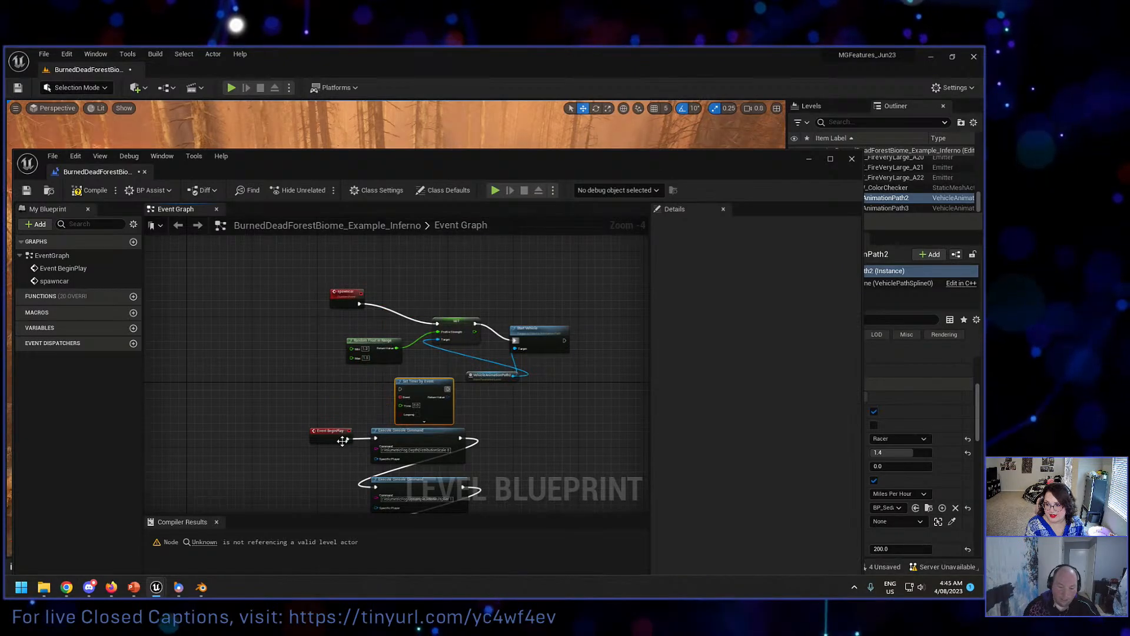
drag(348, 439, 367, 357)
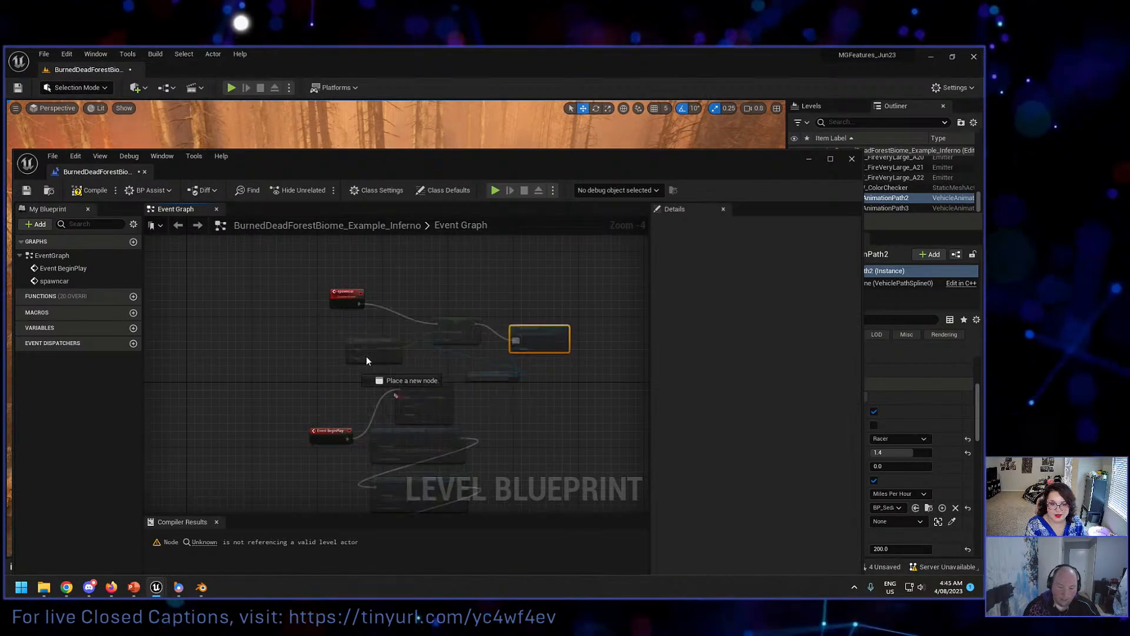
drag(360, 300, 359, 292)
Step: Set the timer's Time to 1.5 with Looping enabled, and move the Level Blueprint window clear of the level viewport
scroll(406, 425, up, 2)
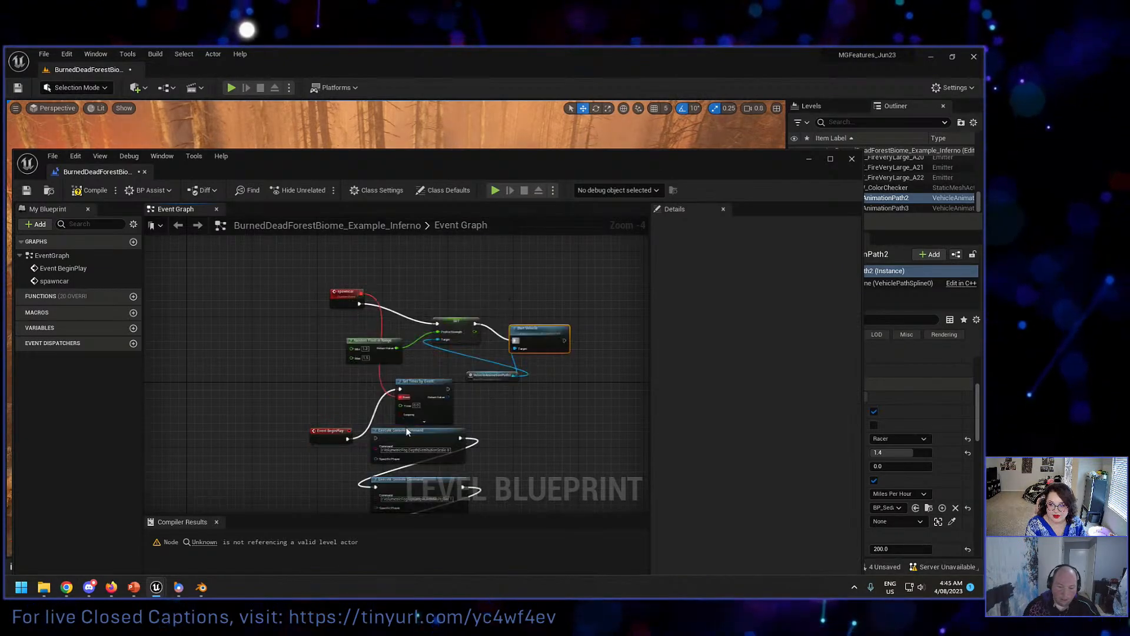
click(420, 395)
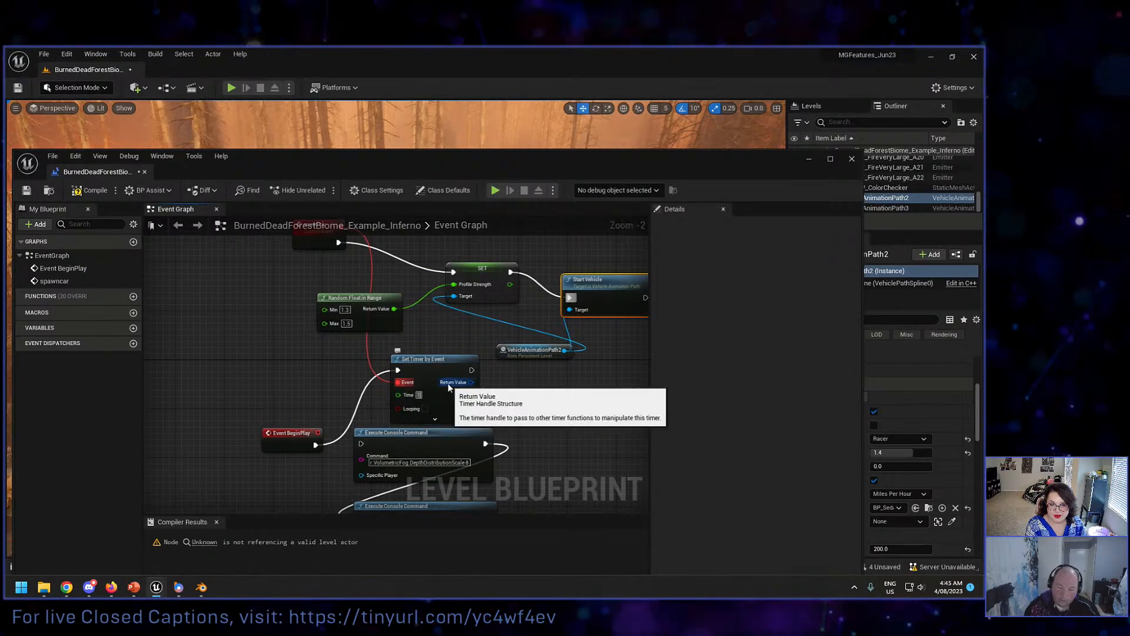
click(427, 408)
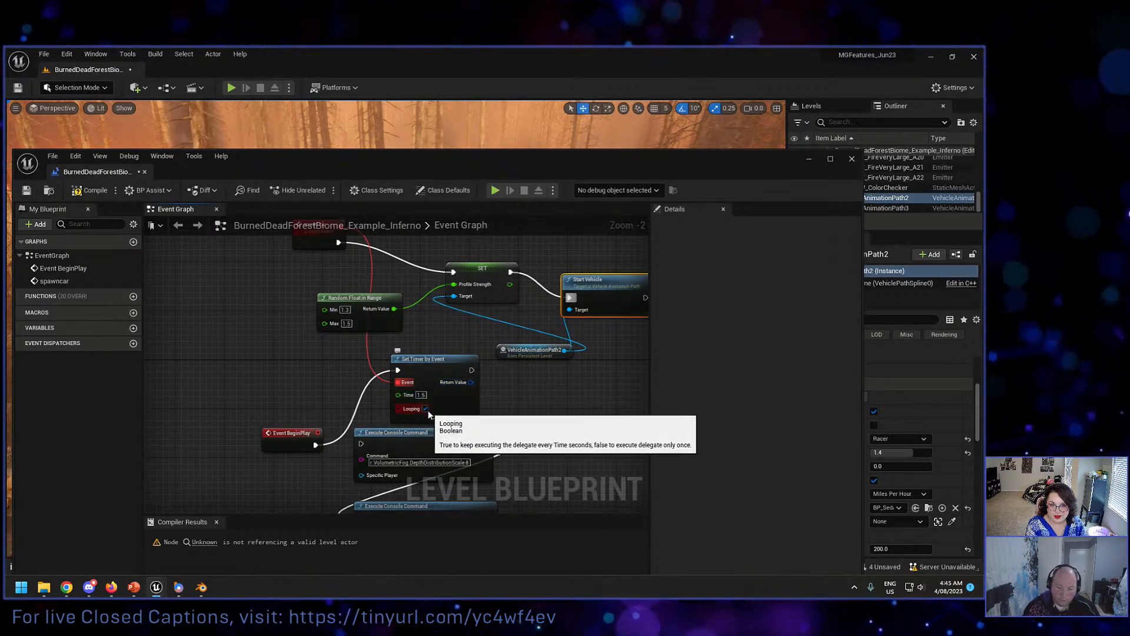
right_drag(321, 389, 307, 425)
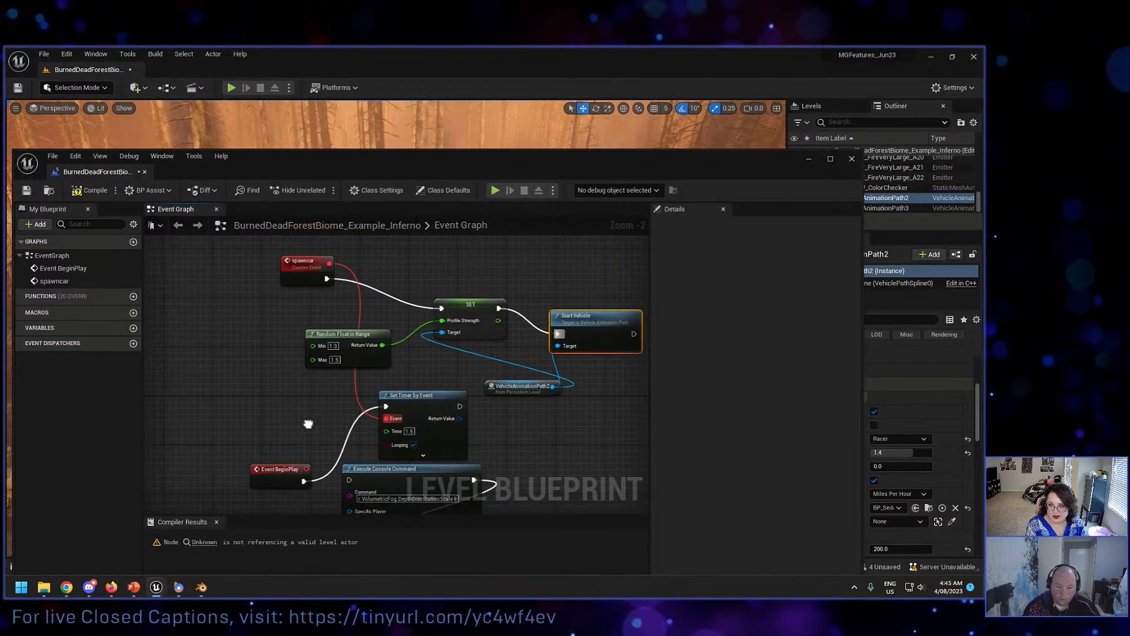
drag(683, 161, 578, 533)
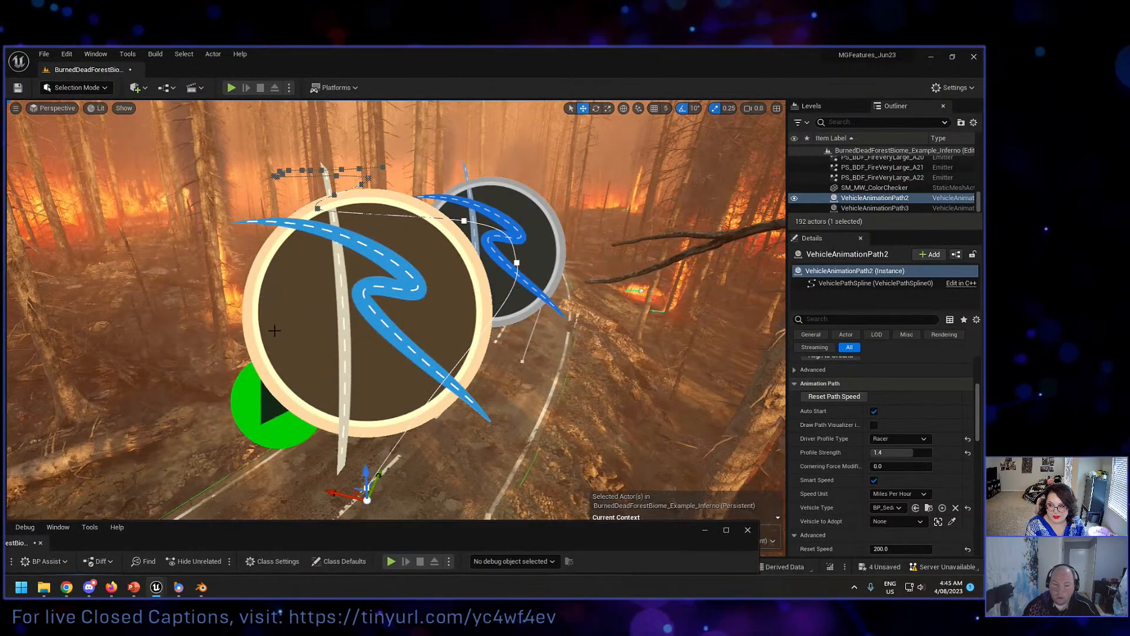
Step: Examine the Vehicle Path settings at the start point of VehicleAnimationPath2
right_drag(412, 323, 383, 288)
click(358, 369)
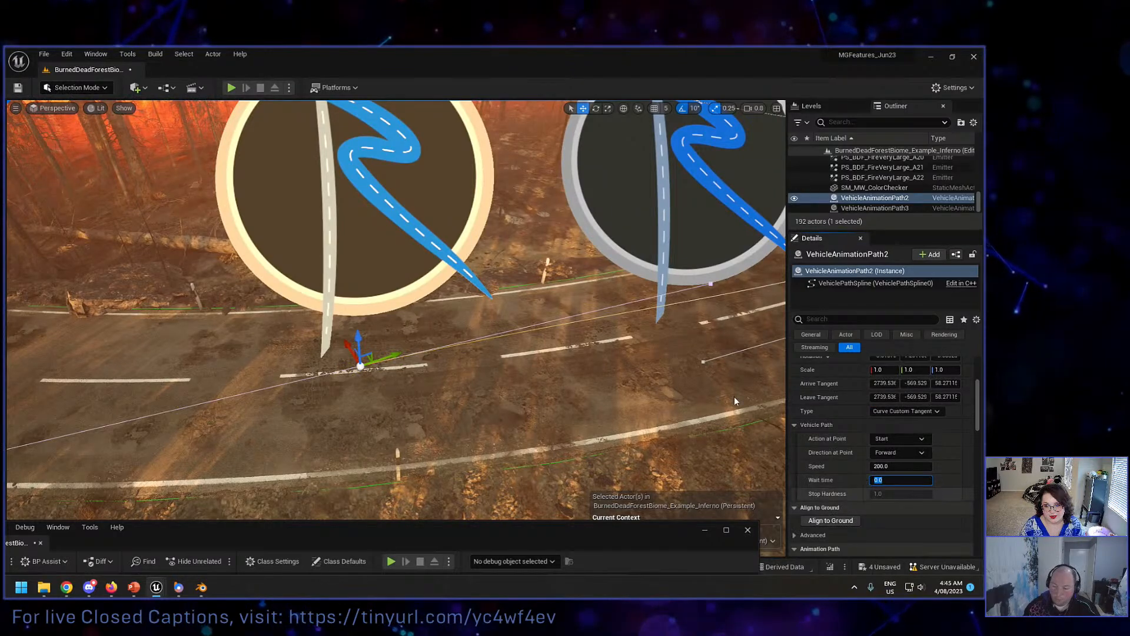
scroll(446, 238, down, 5)
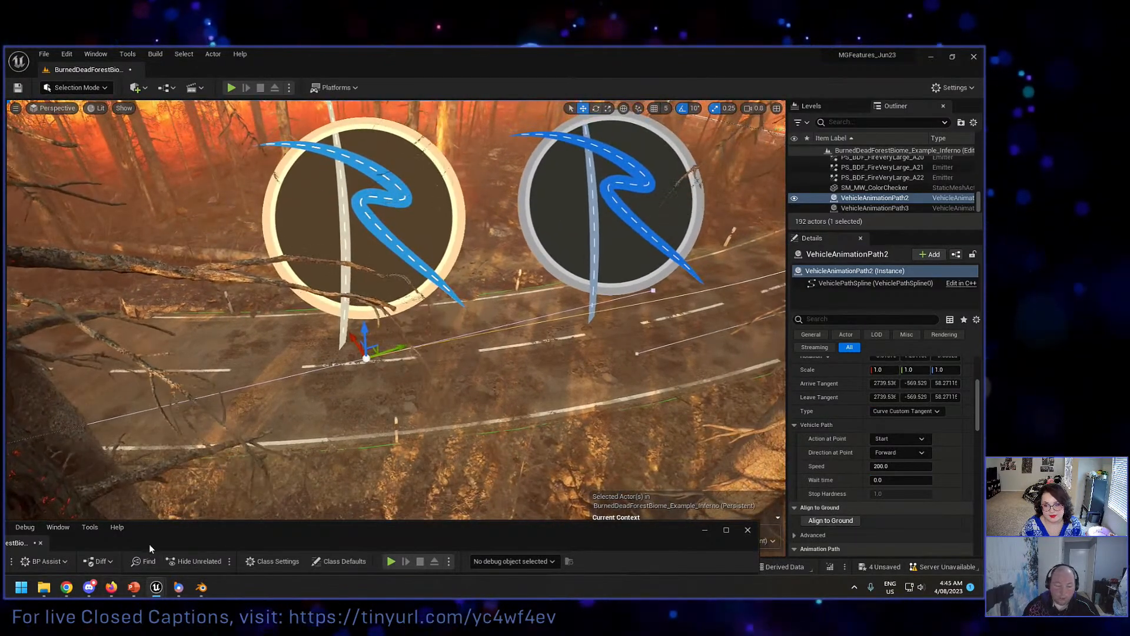
Step: Bring the Level Blueprint back into full view, align Event BeginPlay beside the Set Timer by Event node, and compile
drag(154, 542, 297, 201)
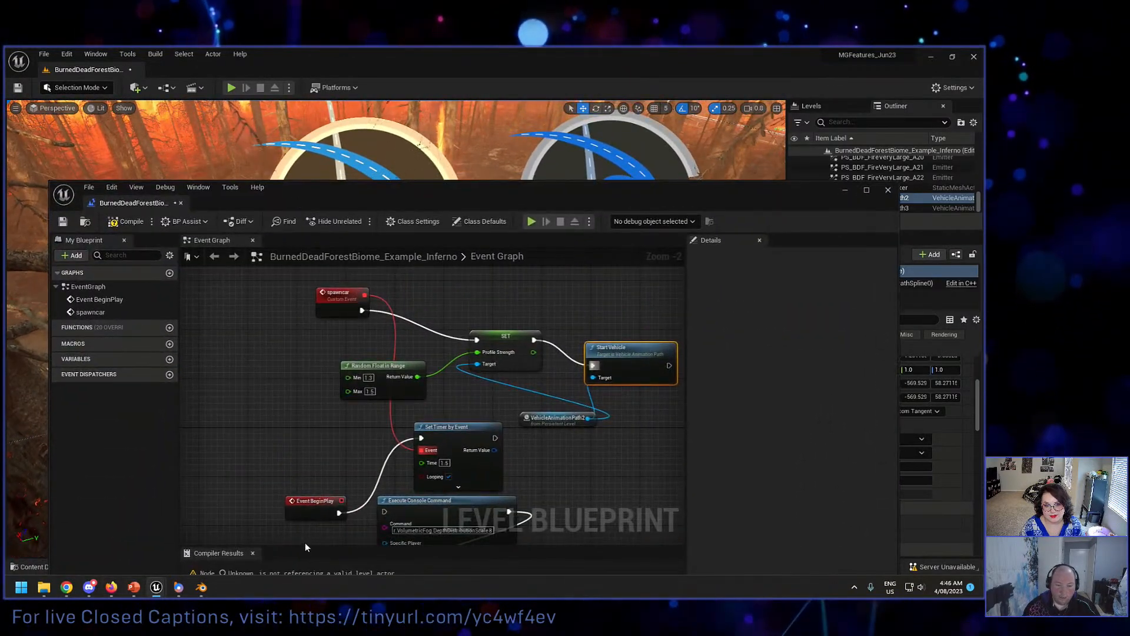
drag(306, 516, 304, 474)
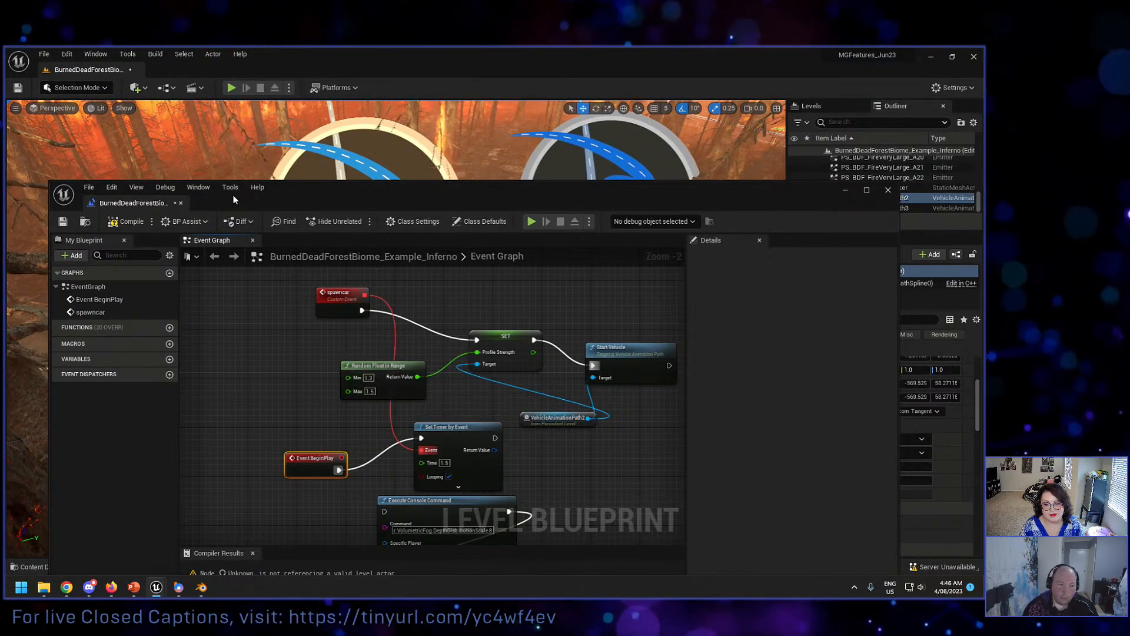
click(127, 221)
Step: Clear the Level Blueprint off the viewport, change the play mode to Simulate, test the car spawning, and stop the simulation
drag(266, 203, 286, 447)
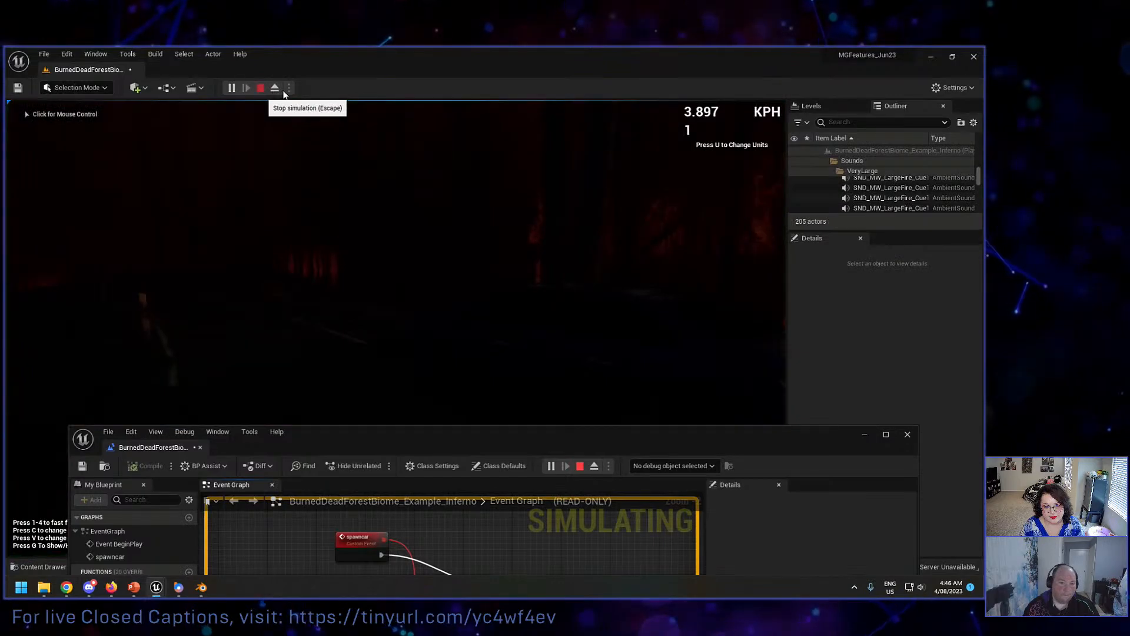
click(261, 89)
click(289, 88)
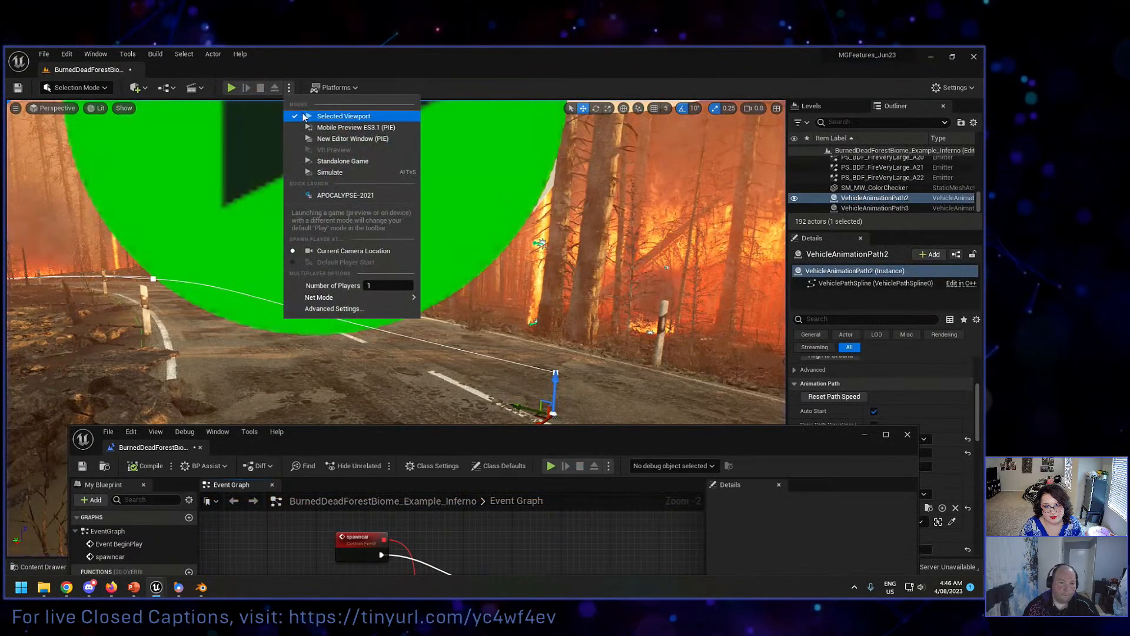
click(325, 172)
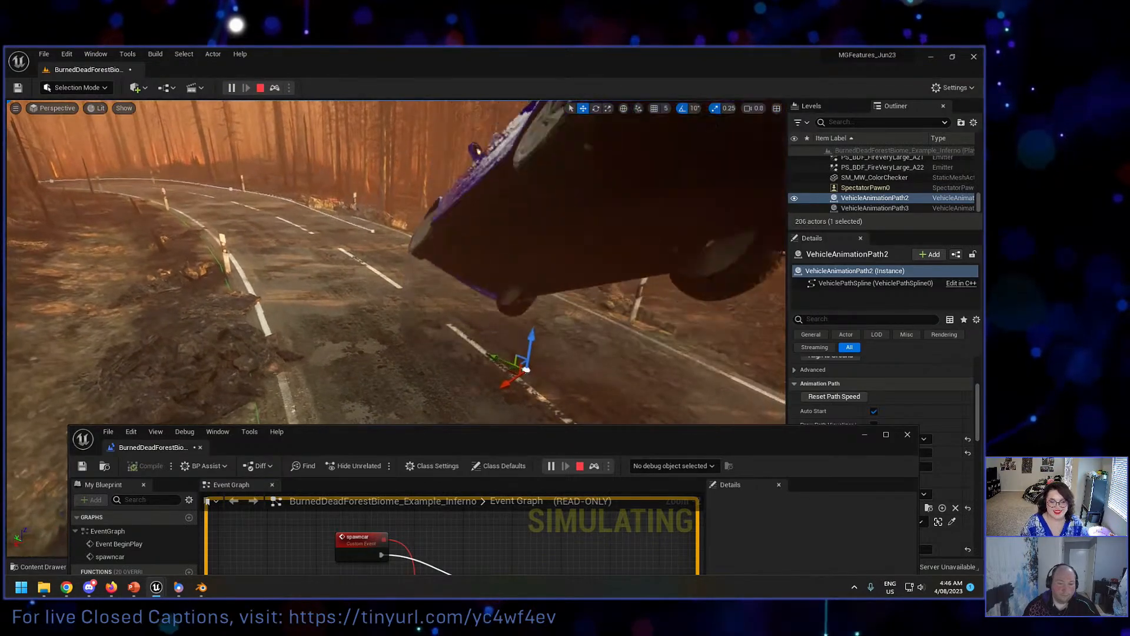
key(Escape)
Step: Set the timer's Time to 2.0 in the Level Blueprint and disable Auto Start on VehicleAnimationPath2
drag(465, 440, 446, 191)
click(445, 459)
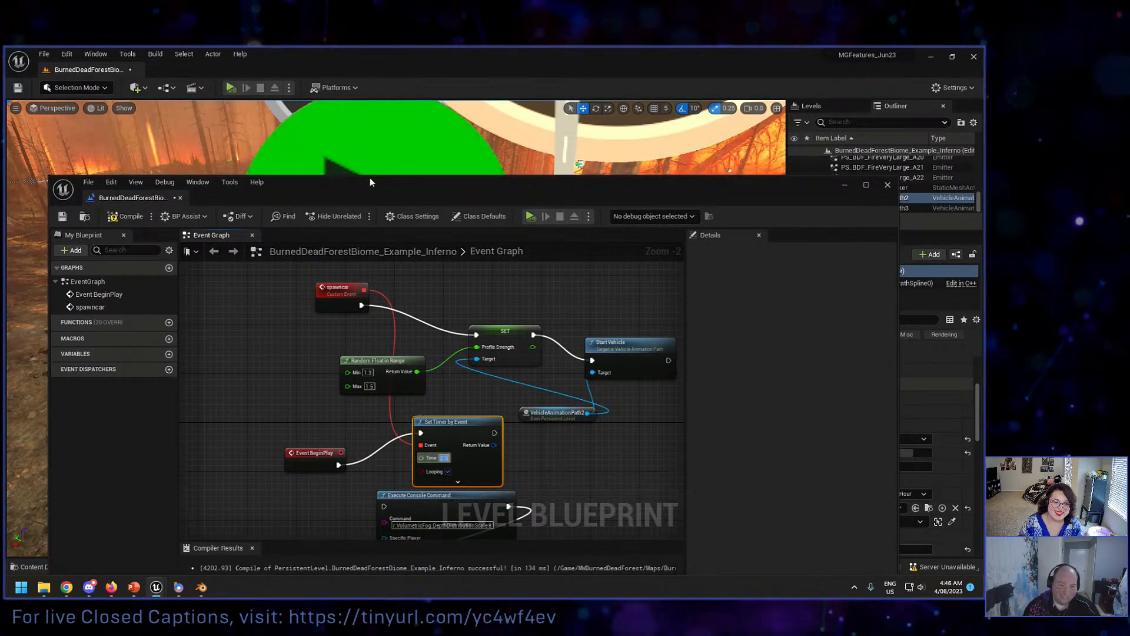
drag(370, 178, 387, 385)
drag(554, 394, 556, 433)
click(875, 412)
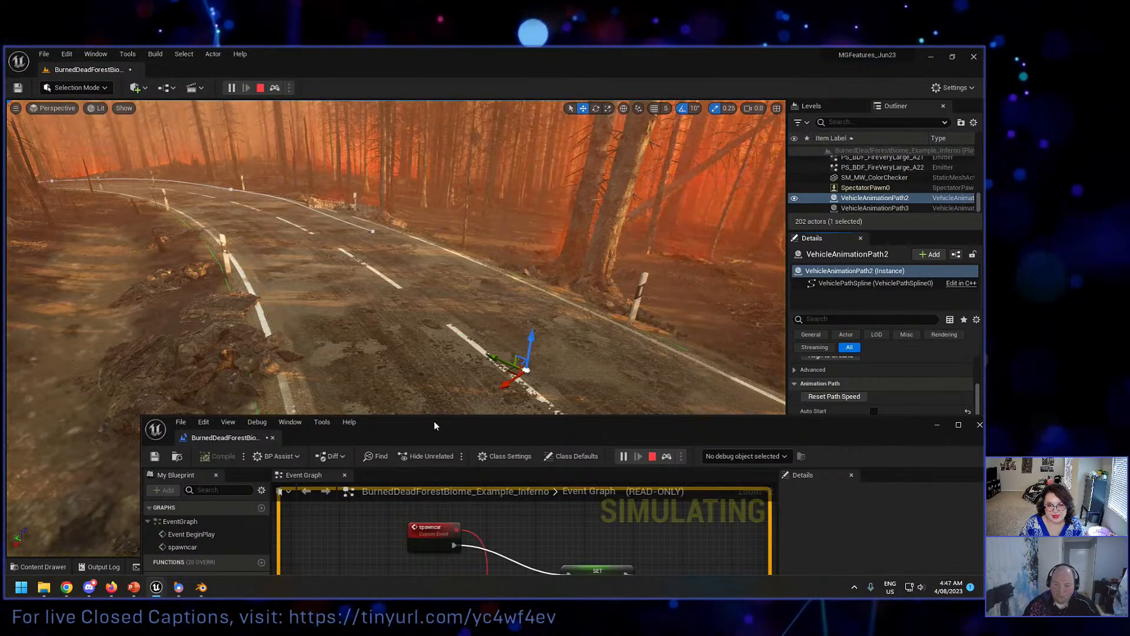
Step: Watch the simulated cars drive along the road and around the bend, and close the Level Blueprint
drag(435, 423, 428, 440)
right_drag(427, 360, 329, 360)
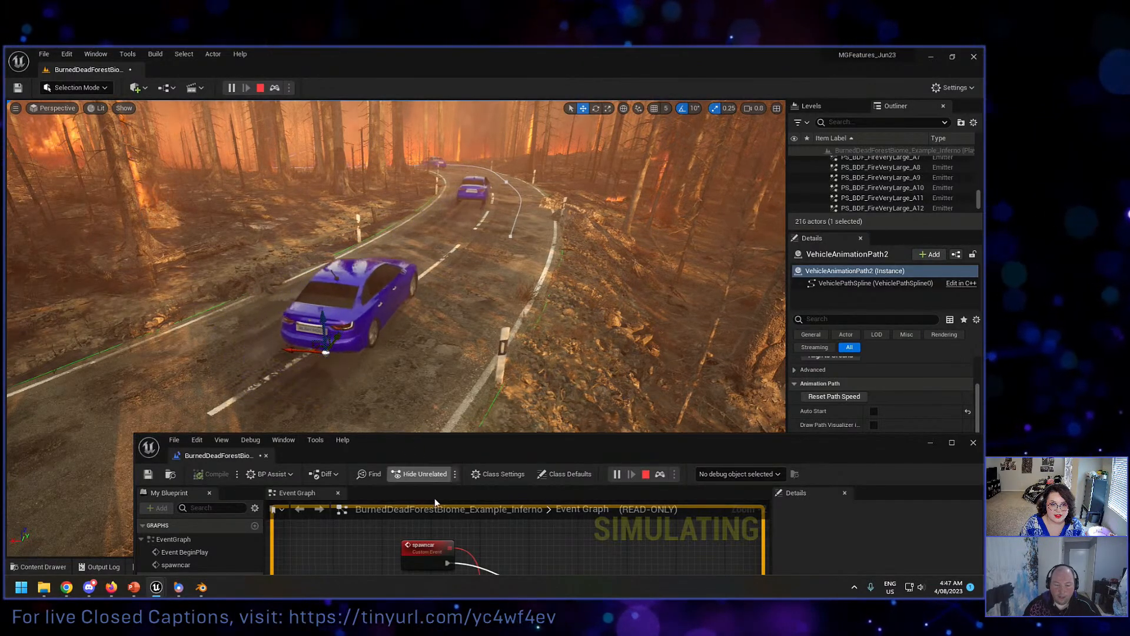
right_drag(395, 265, 348, 243)
key(w)
scroll(353, 218, up, 2)
key(w)
scroll(265, 226, up, 3)
key(s)
key(w)
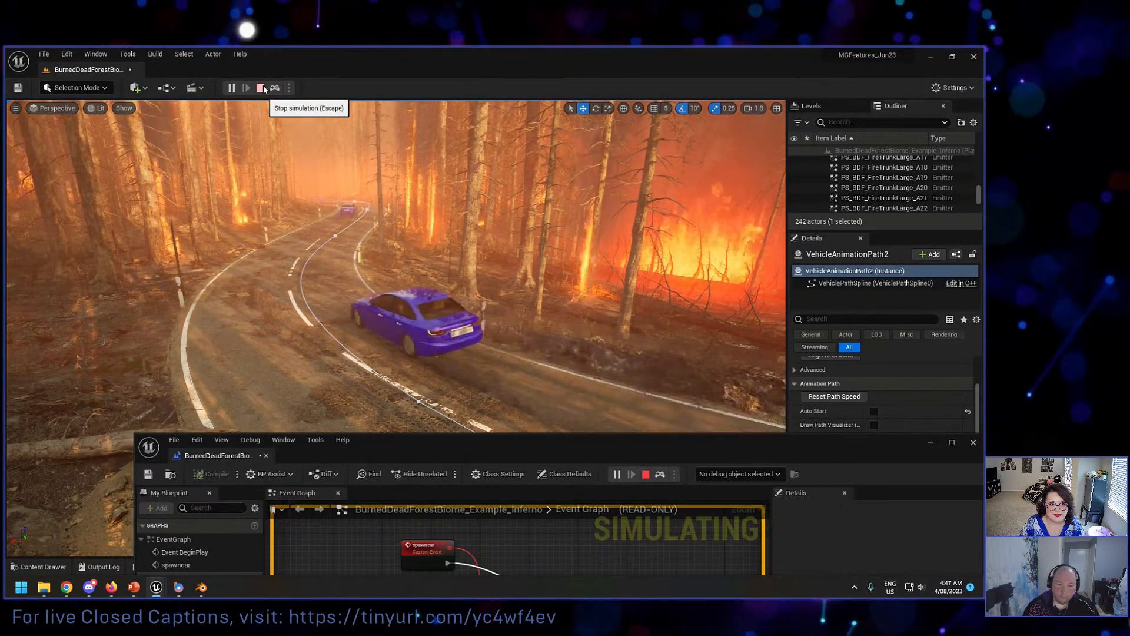
click(266, 455)
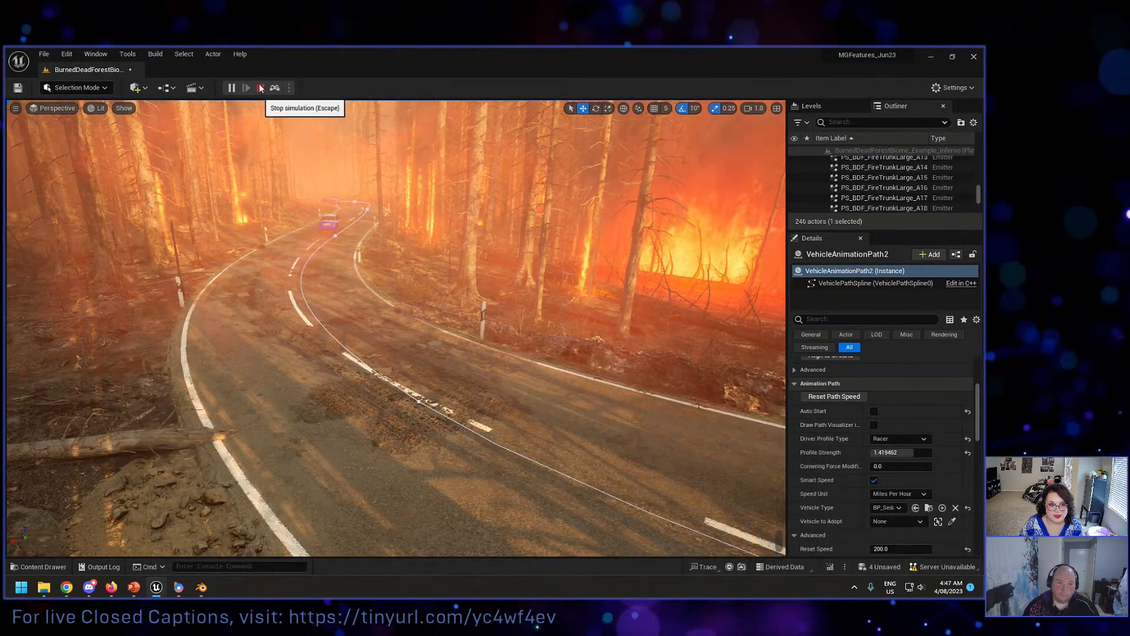
Step: Stop the simulation and look over the vehicle path's spline along the forest road
right_drag(452, 315, 770, 319)
scroll(463, 307, down, 1)
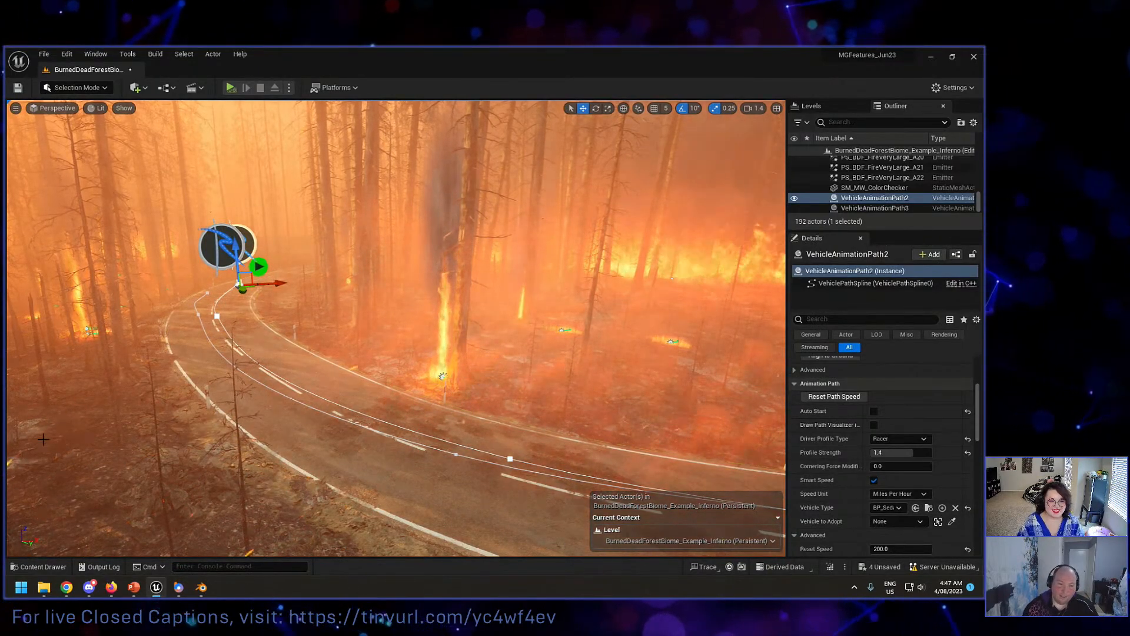
right_drag(193, 389, 330, 386)
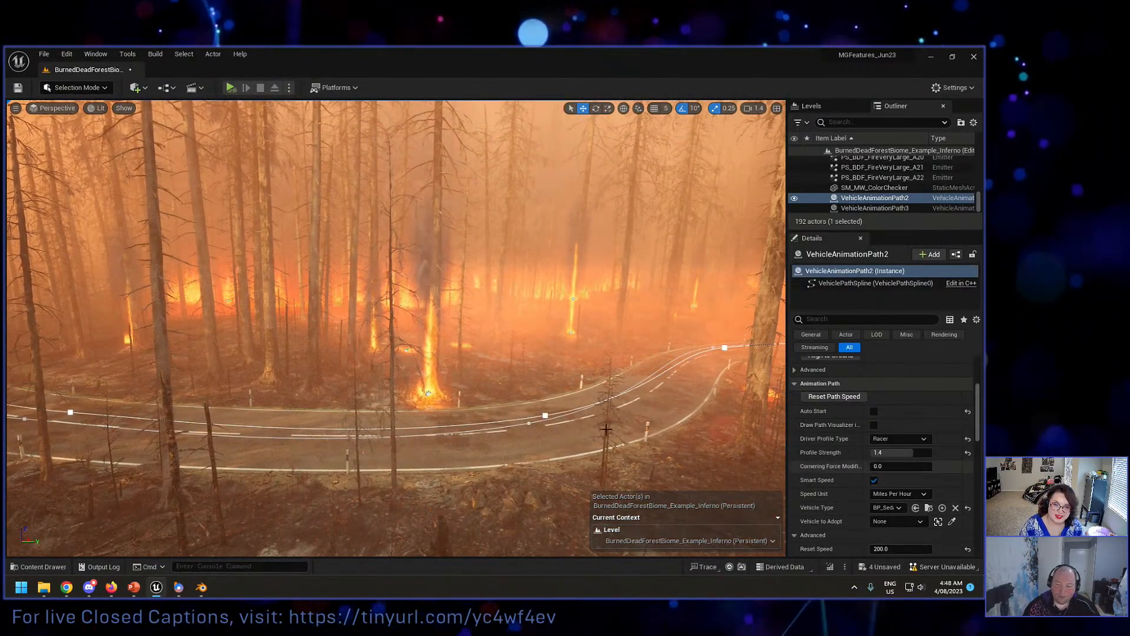
right_drag(565, 353, 483, 349)
key(s)
right_drag(324, 407, 361, 407)
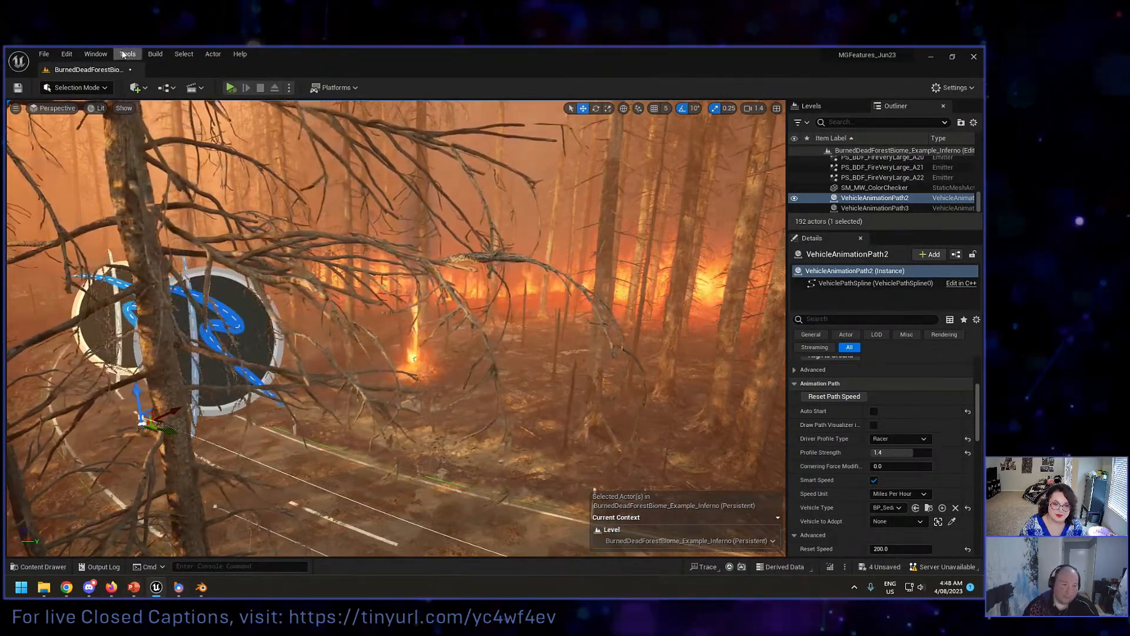
Step: Reopen the Level Blueprint, set the timer's Time to 1.0, and compile, save and close the blueprint
click(241, 54)
click(193, 66)
click(168, 87)
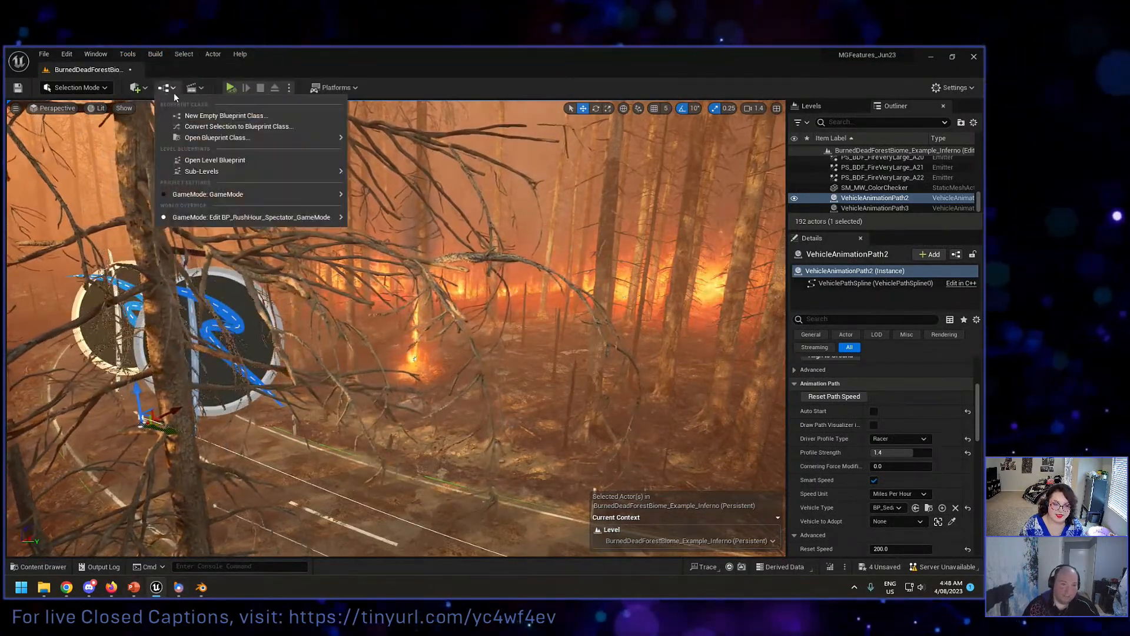
click(218, 159)
drag(499, 450, 454, 155)
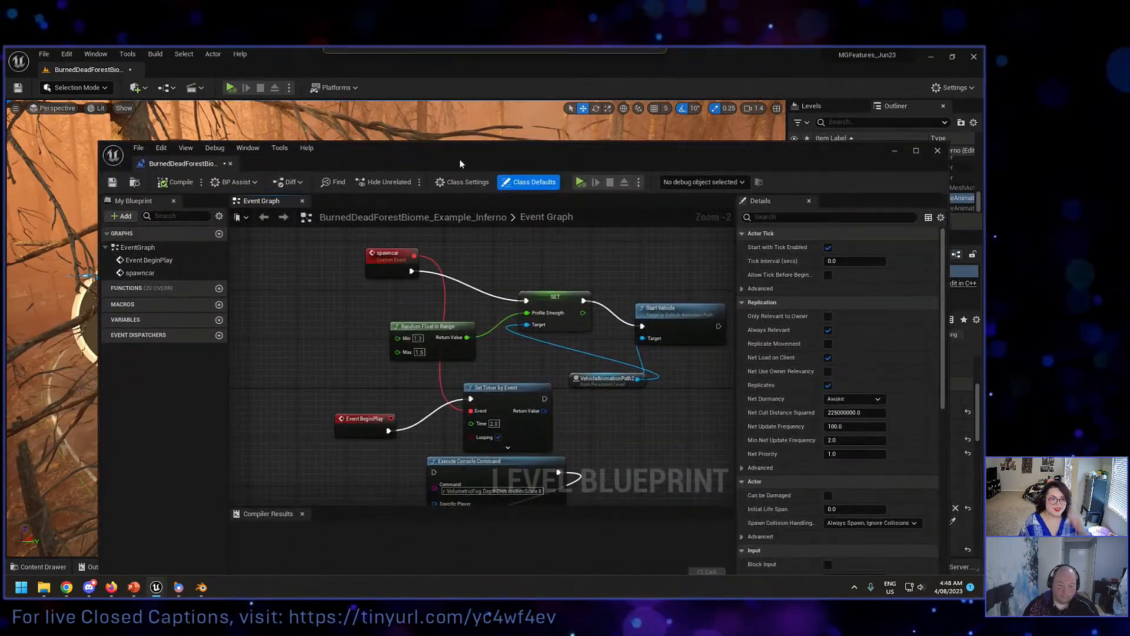
click(480, 430)
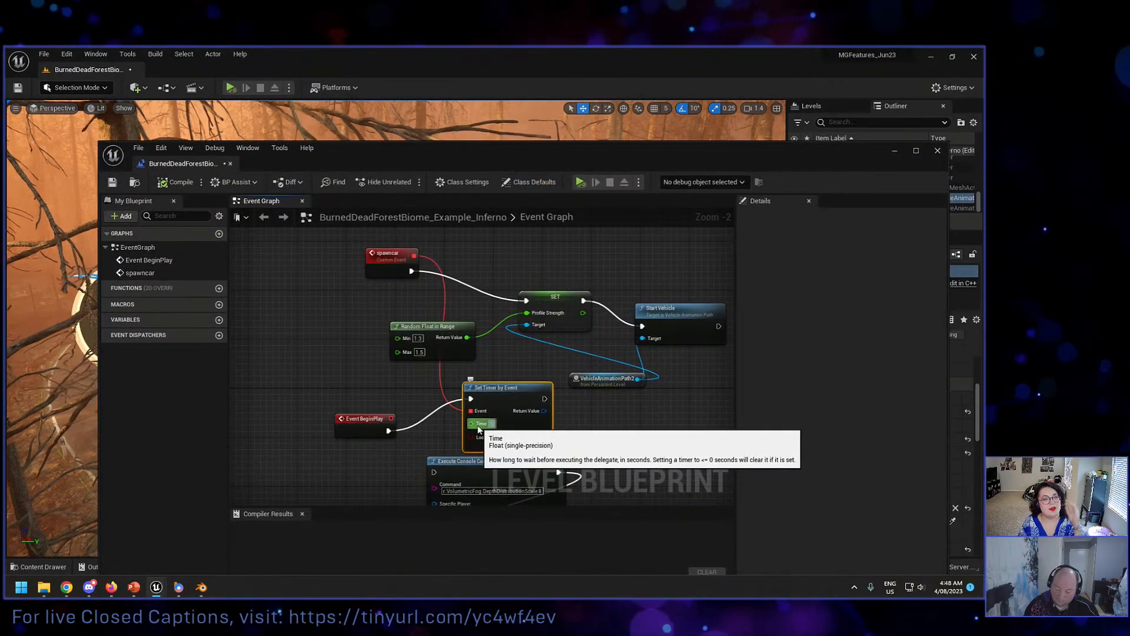
click(172, 182)
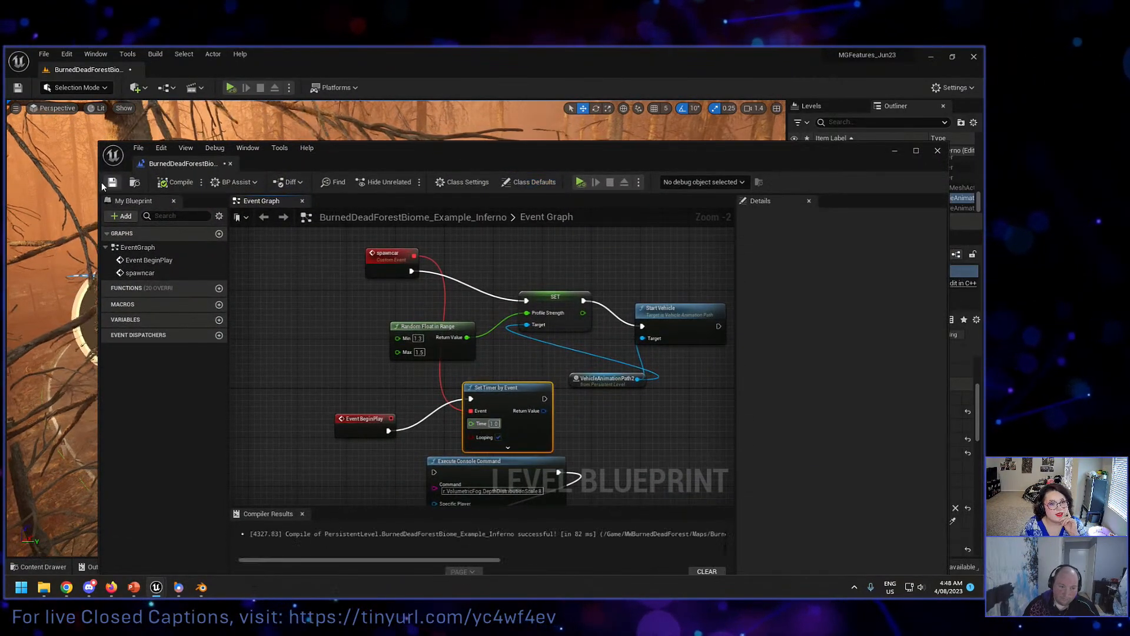
click(111, 183)
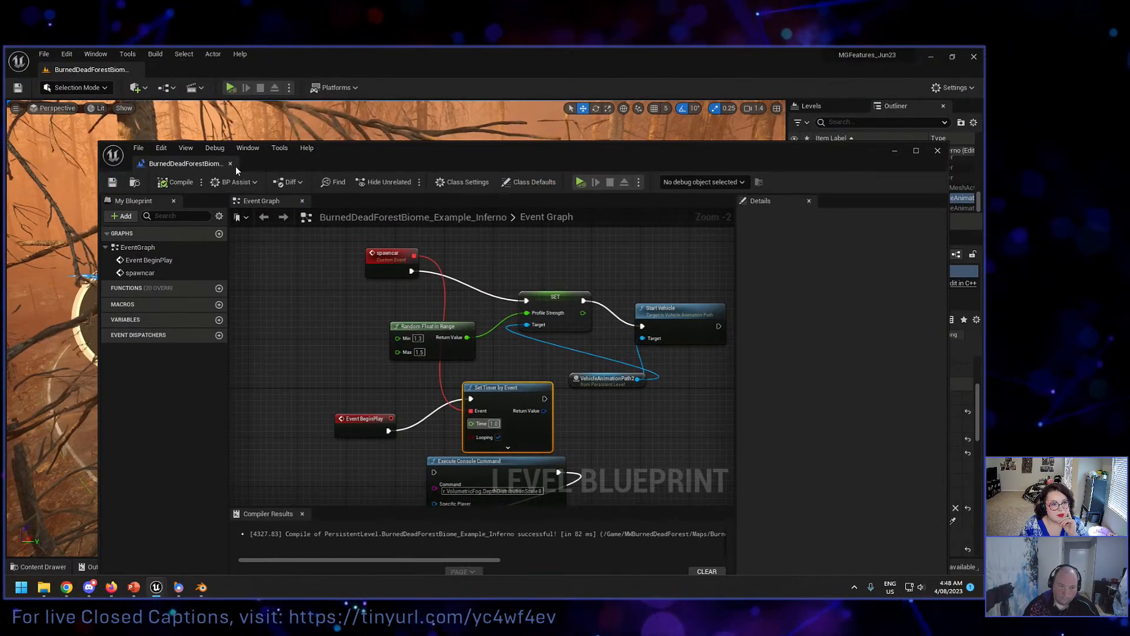
click(231, 164)
Step: Simulate the level from above the start of VehicleAnimationPath2 to check the car spacing, and stop the simulation
key(a)
right_drag(156, 187, 353, 221)
right_drag(144, 117, 145, 117)
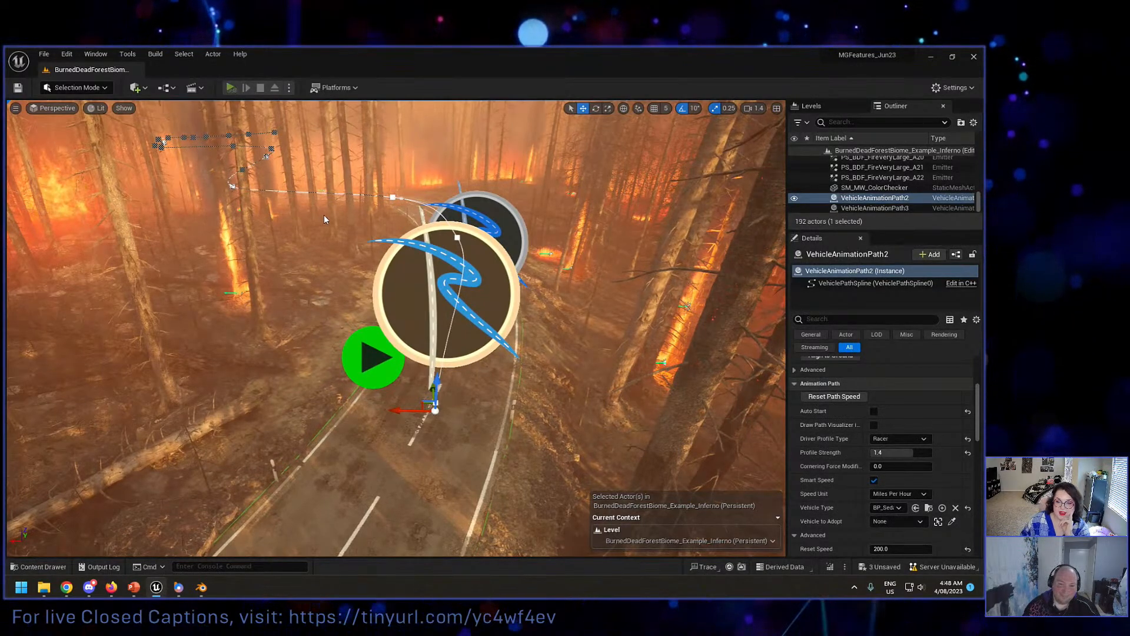
key(alt+p)
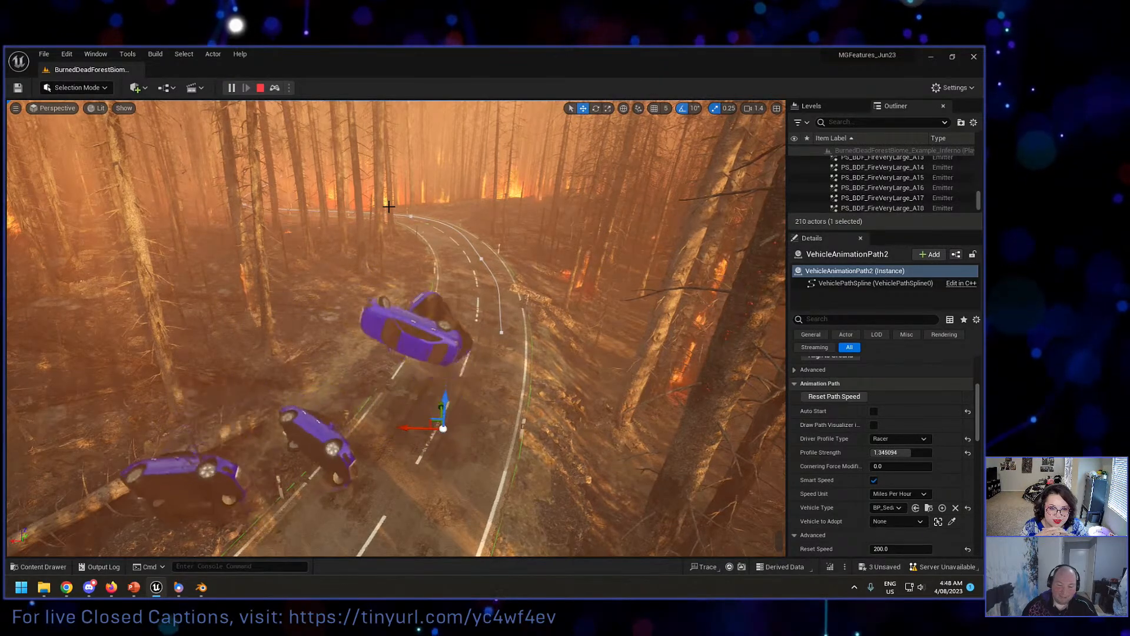
key(Escape)
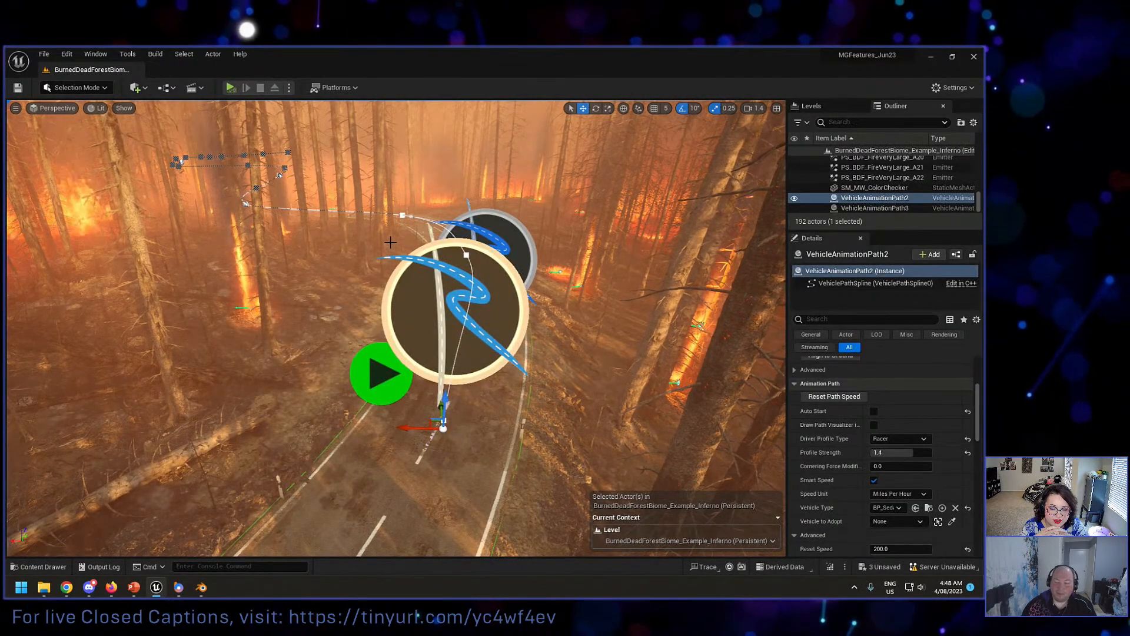
mouse_move(400, 257)
right_down()
mouse_move(452, 236)
mouse_move(413, 237)
mouse_move(391, 257)
right_up()
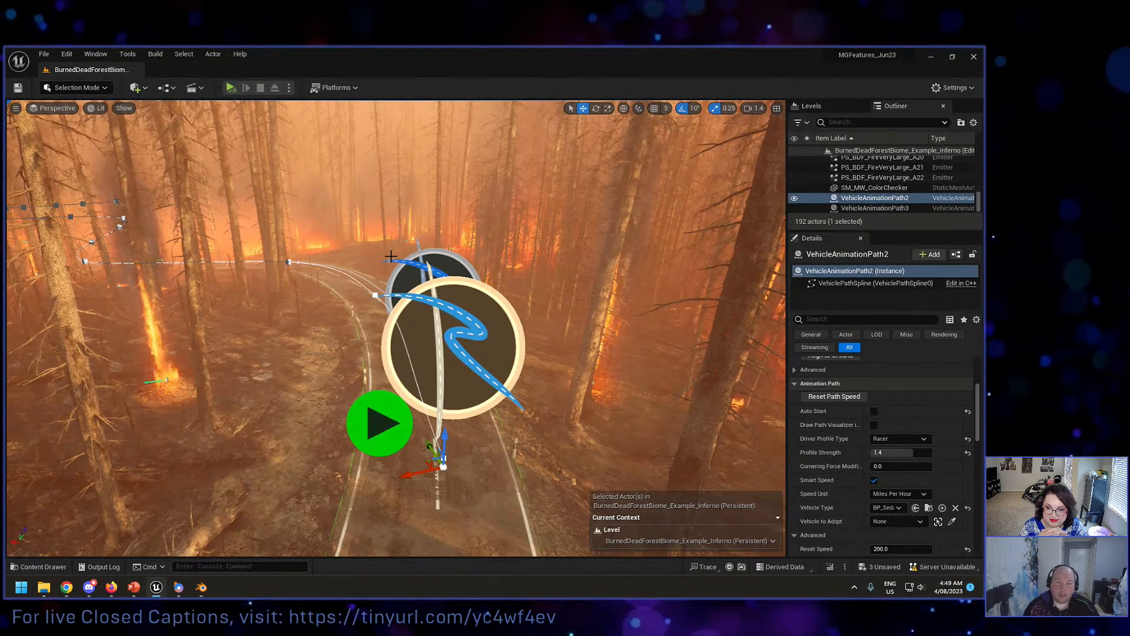
right_drag(412, 249, 410, 263)
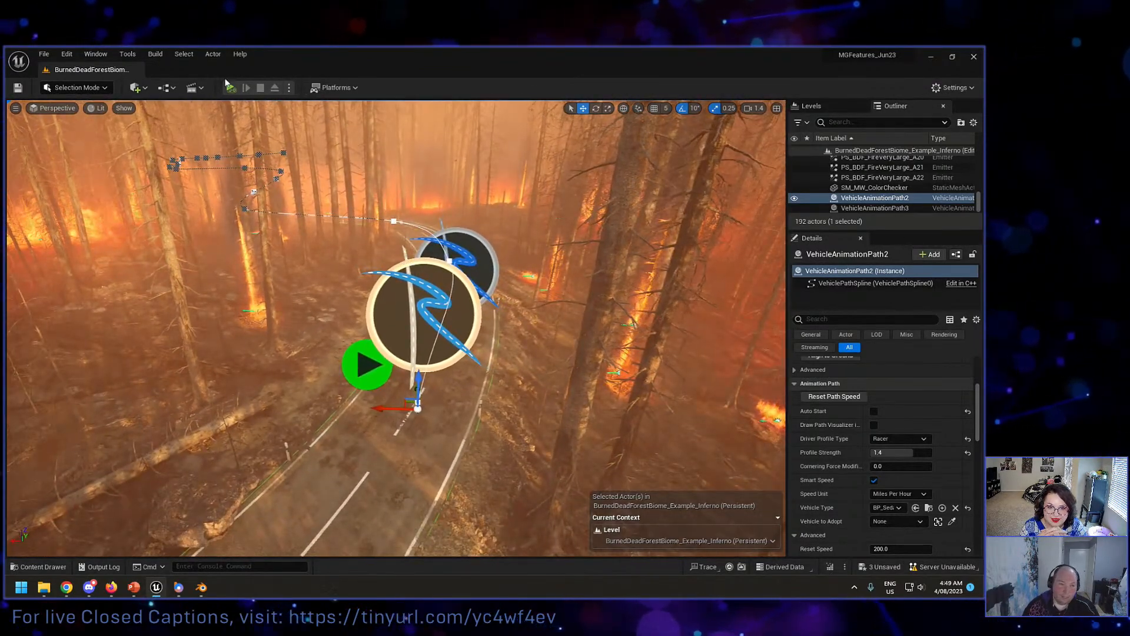
Step: Set the timer's Time to 1.5 in the Level Blueprint, and compile, save and close the blueprint
click(97, 55)
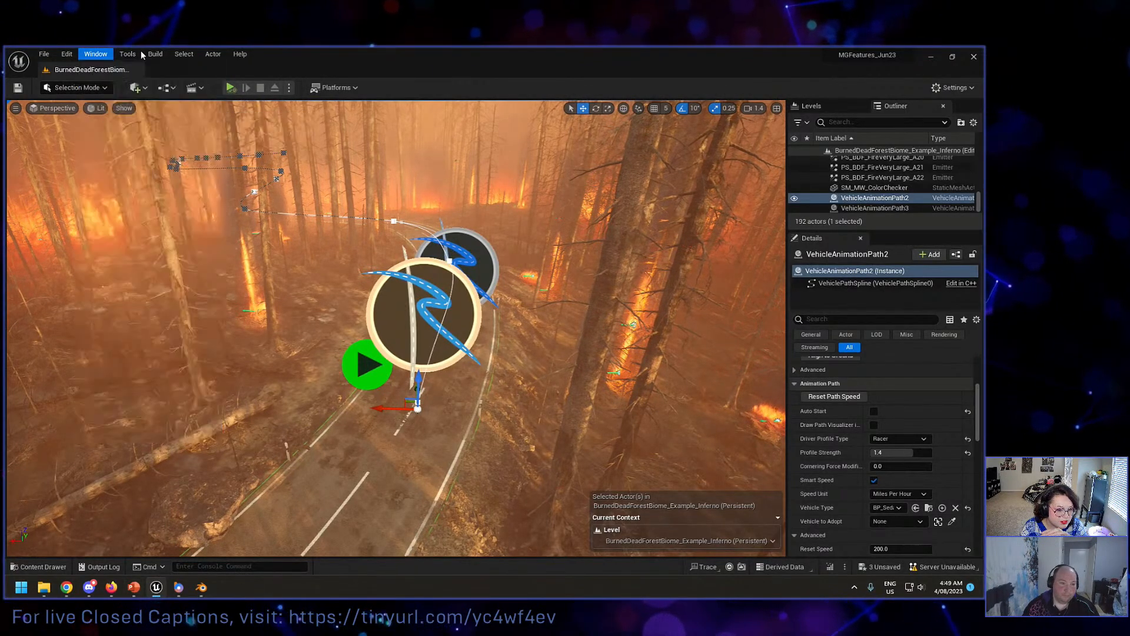
click(339, 53)
click(192, 87)
mouse_move(248, 169)
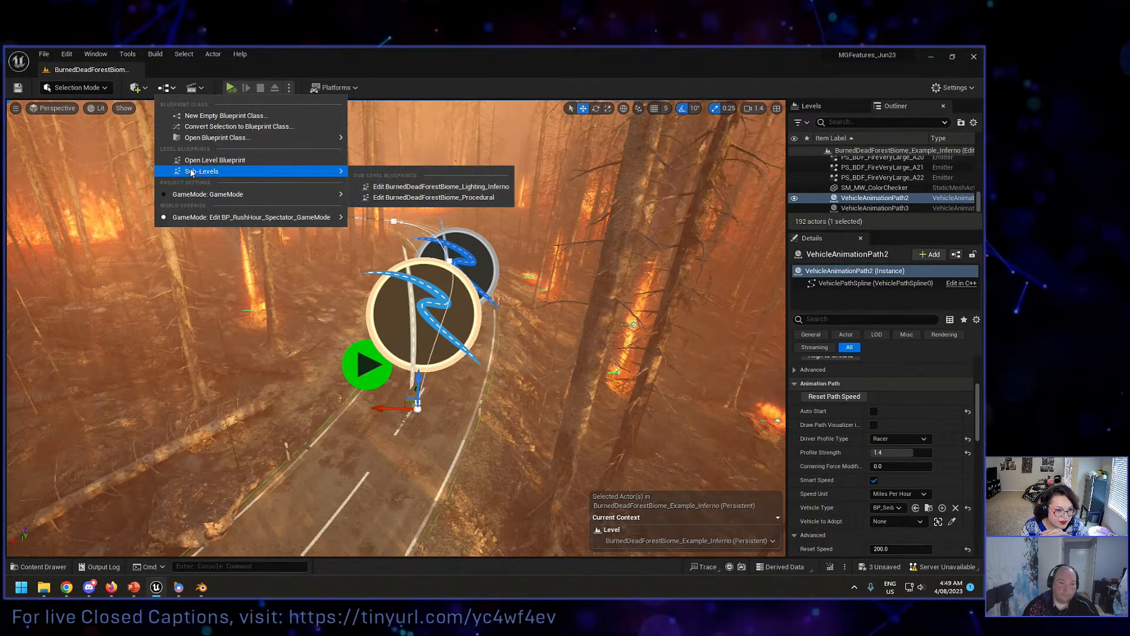
click(429, 179)
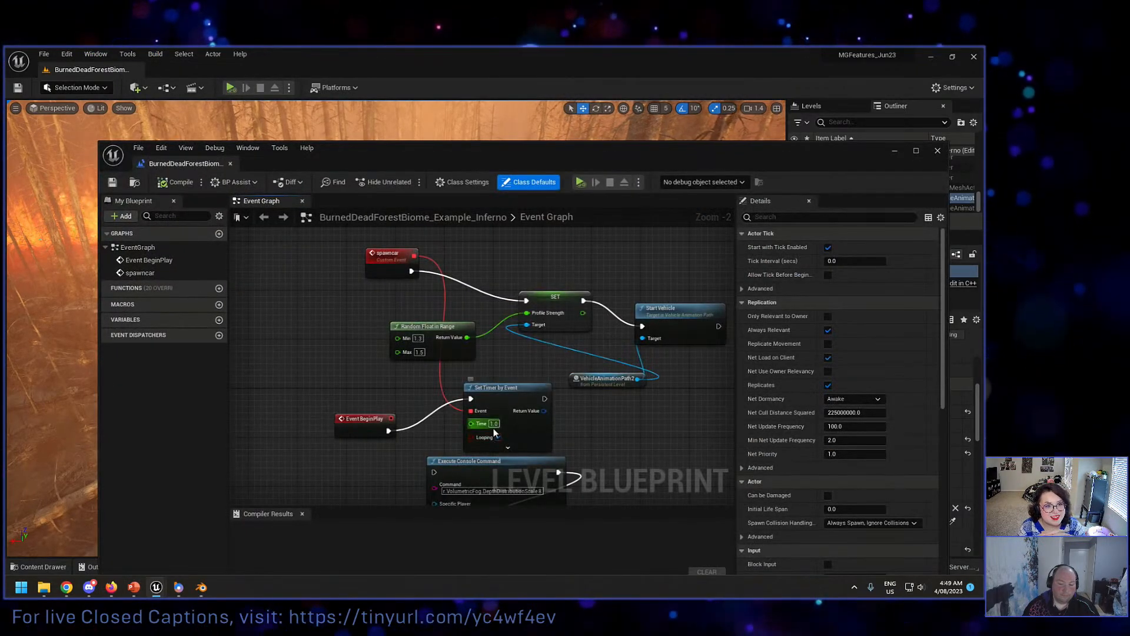
click(494, 423)
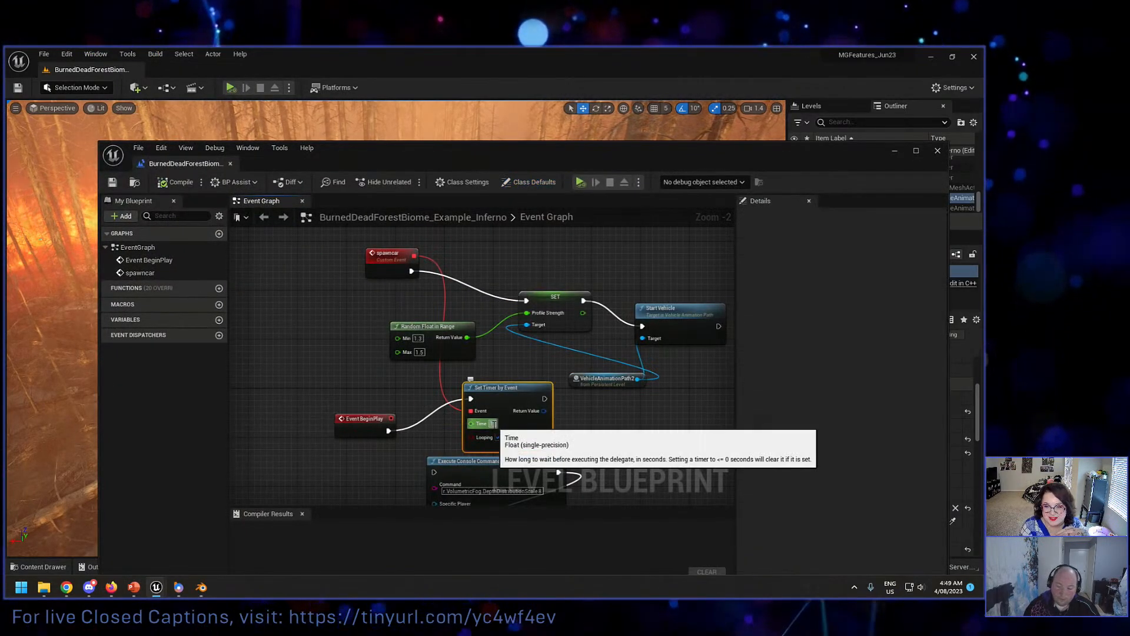
text(1.5)
click(175, 182)
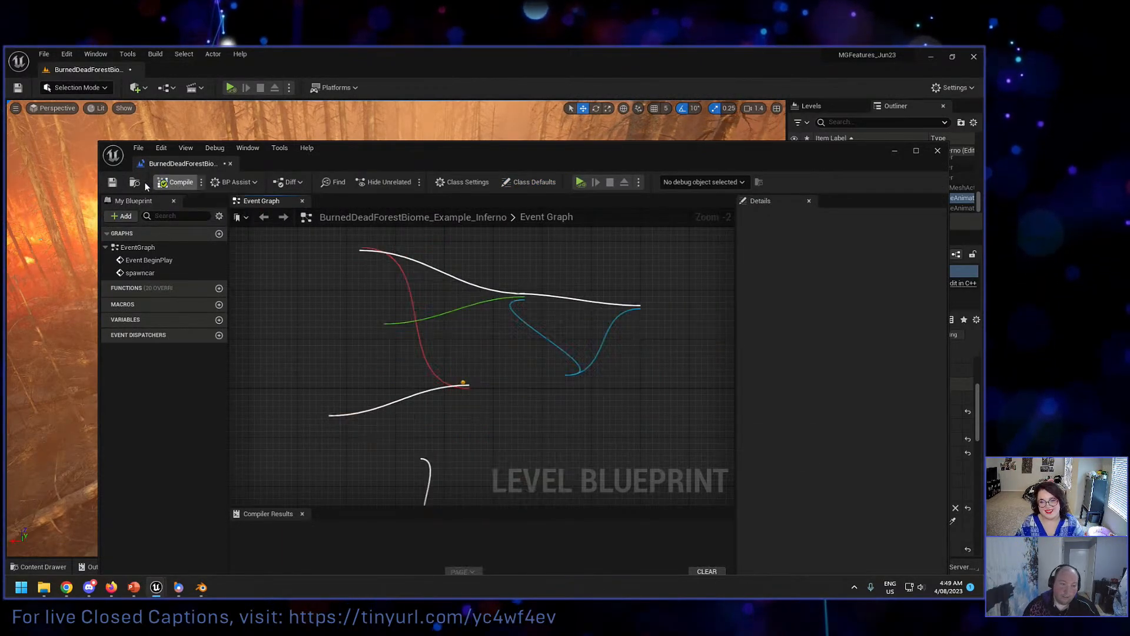
click(116, 183)
click(231, 163)
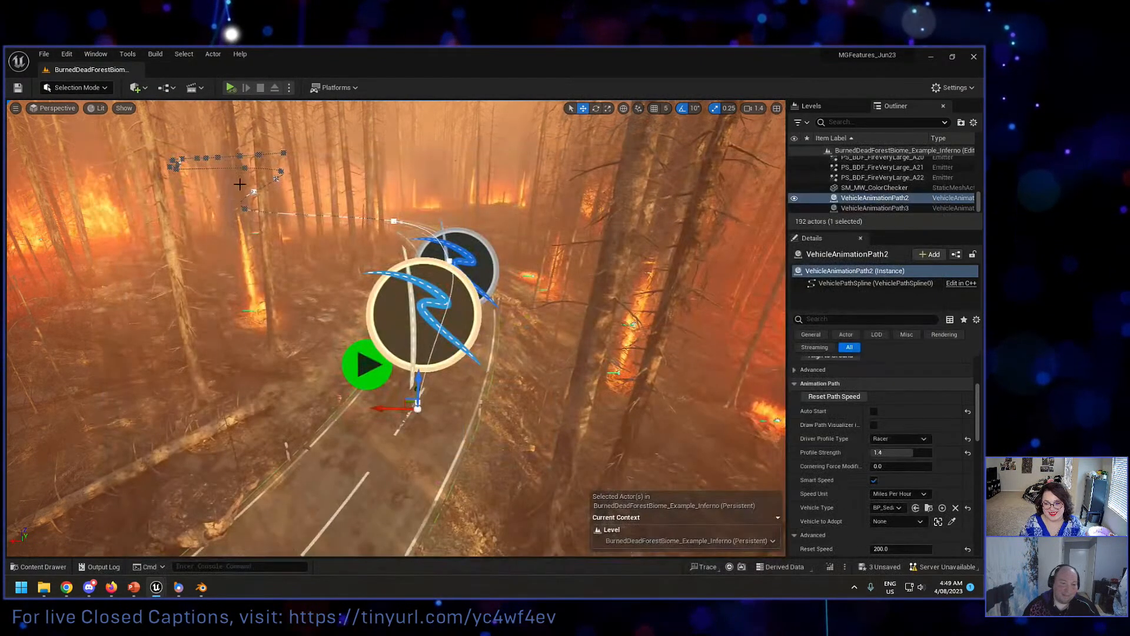
Step: Reframe the start of the vehicle path, simulate the level to check the new spawn interval, and stop the simulation
right_drag(377, 259, 413, 274)
right_drag(209, 183, 238, 183)
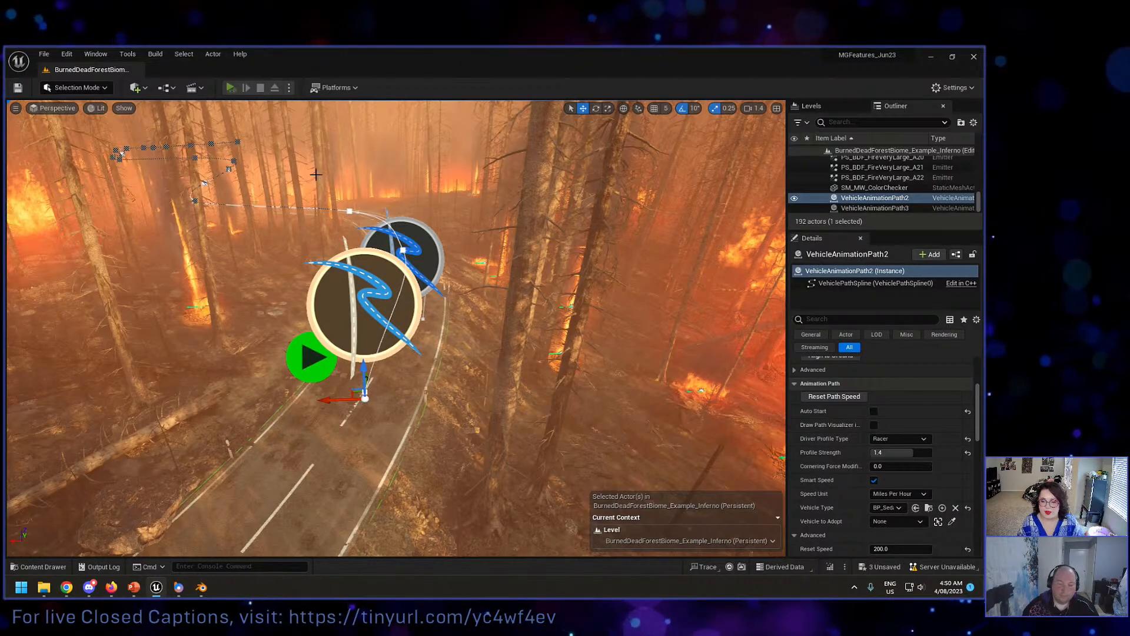
key(alt+p)
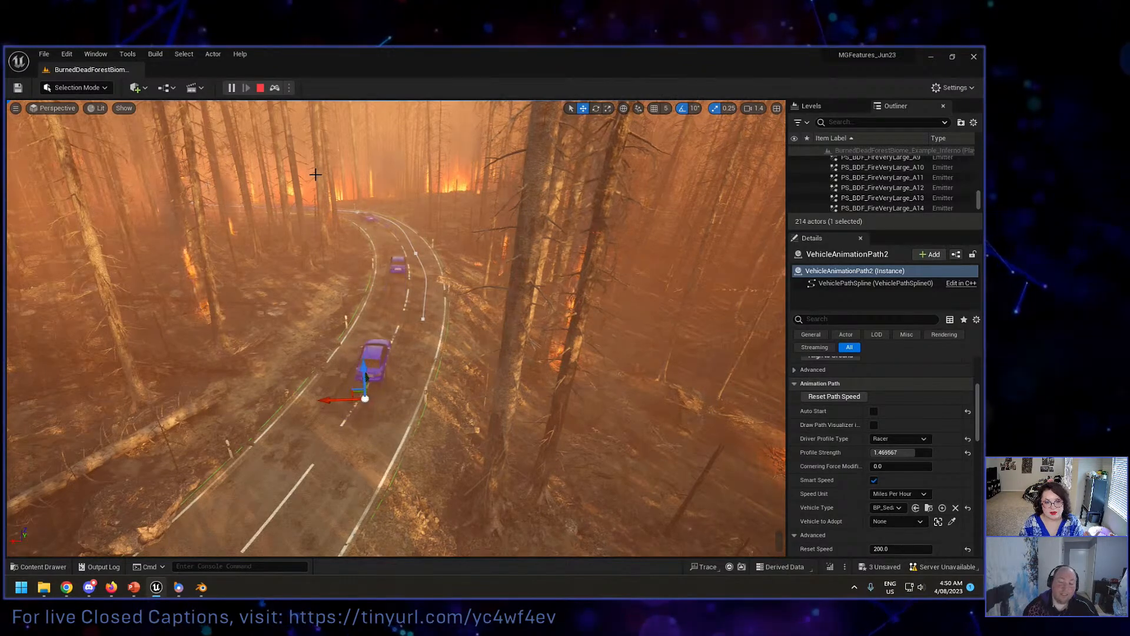
key(Escape)
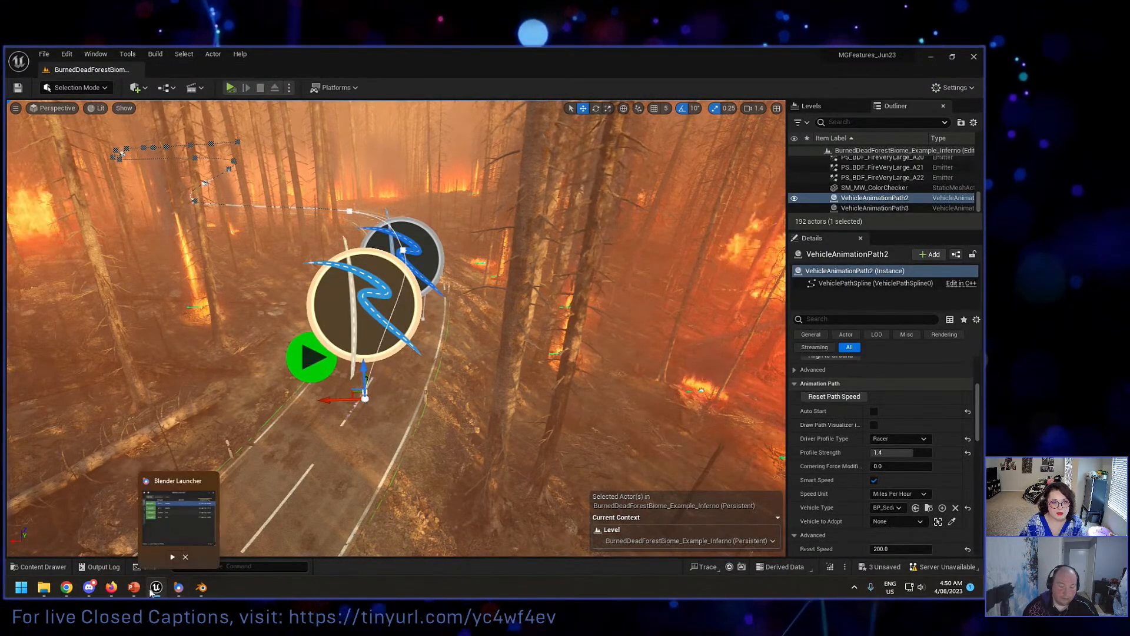
Step: Open the Level Blueprint and add a Set Vehicle Type node from the VehicleAnimationPath2 reference
click(192, 88)
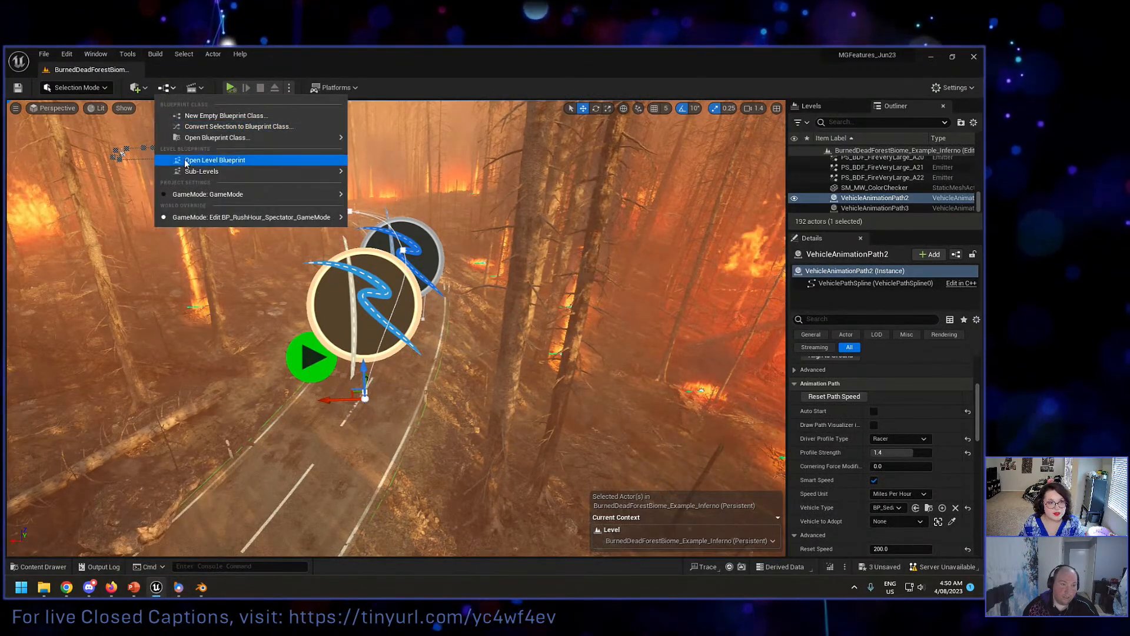
click(200, 161)
right_drag(344, 343, 316, 288)
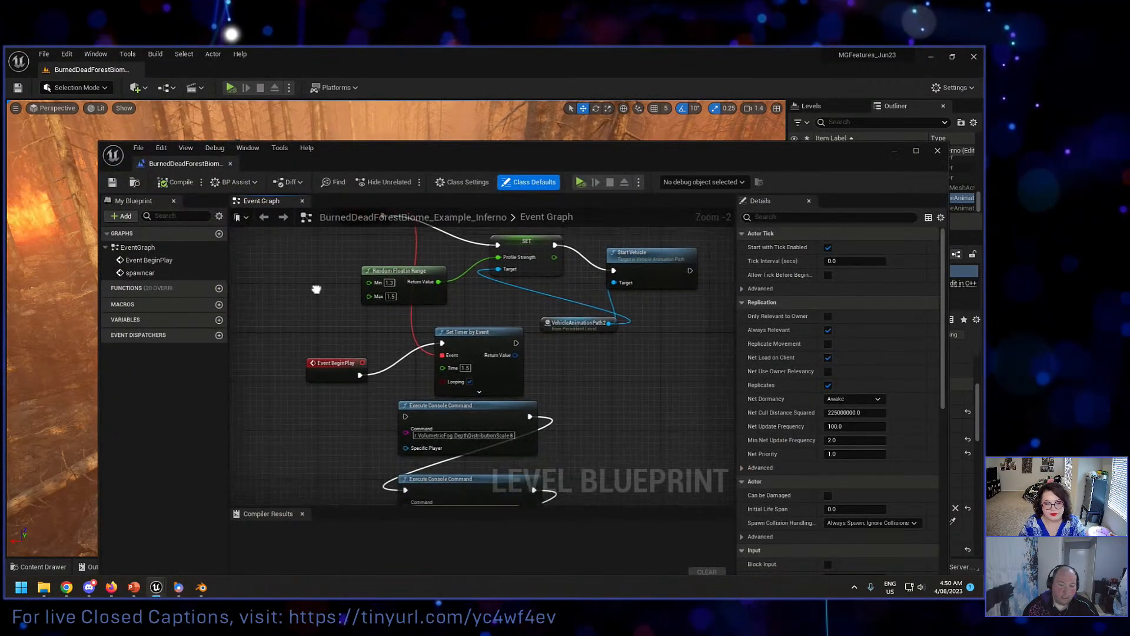
scroll(317, 288, down, 2)
right_drag(561, 306, 556, 355)
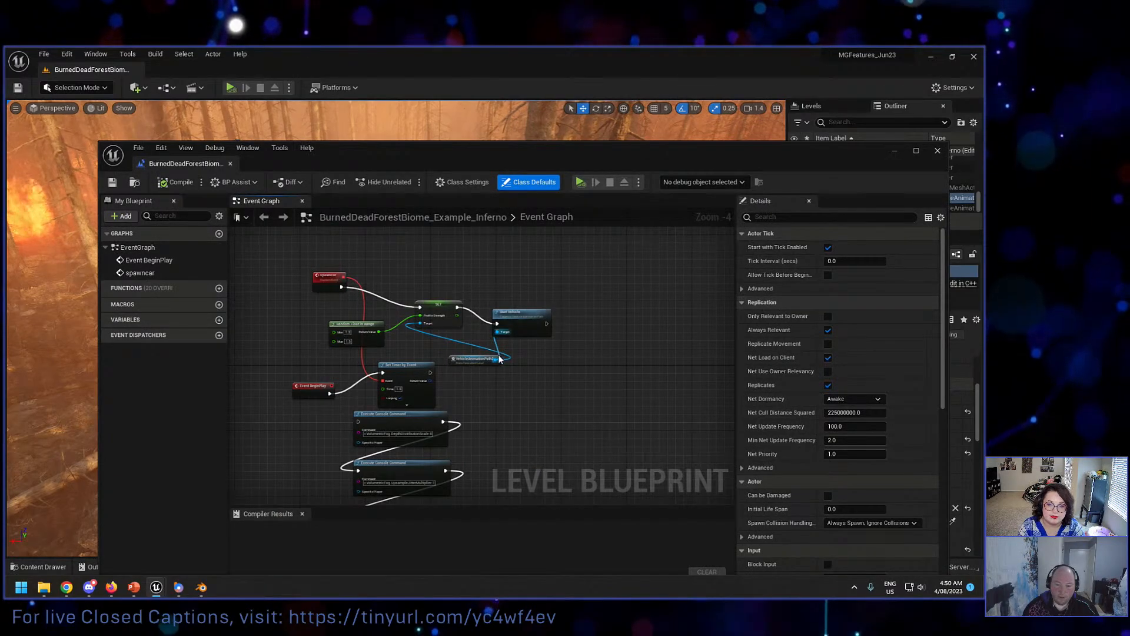
drag(499, 358, 538, 383)
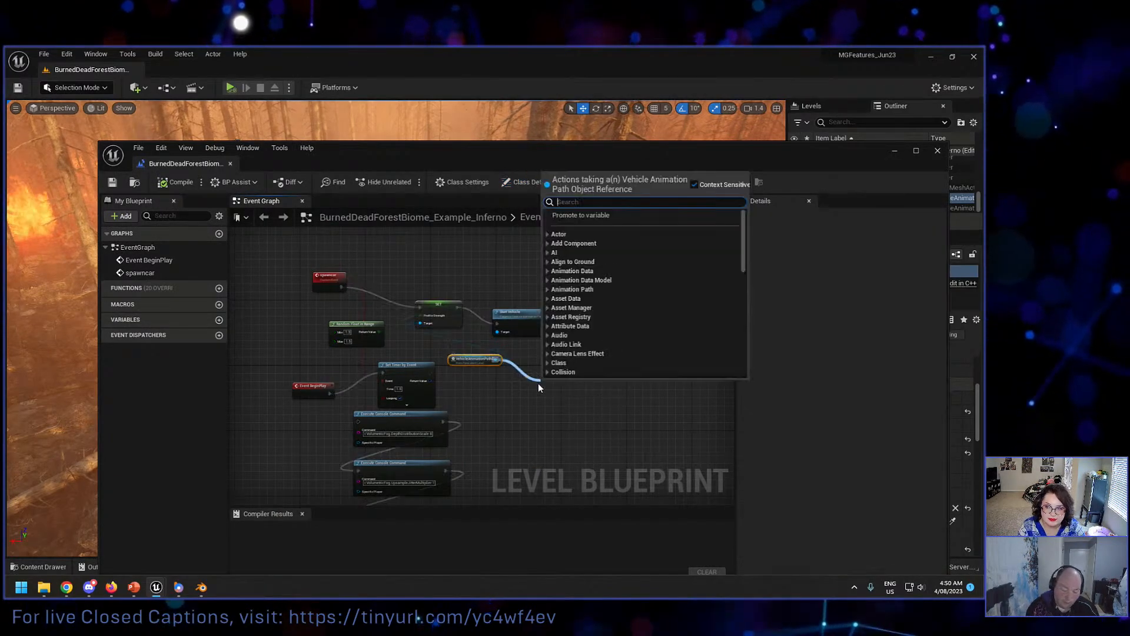
text(set vehi)
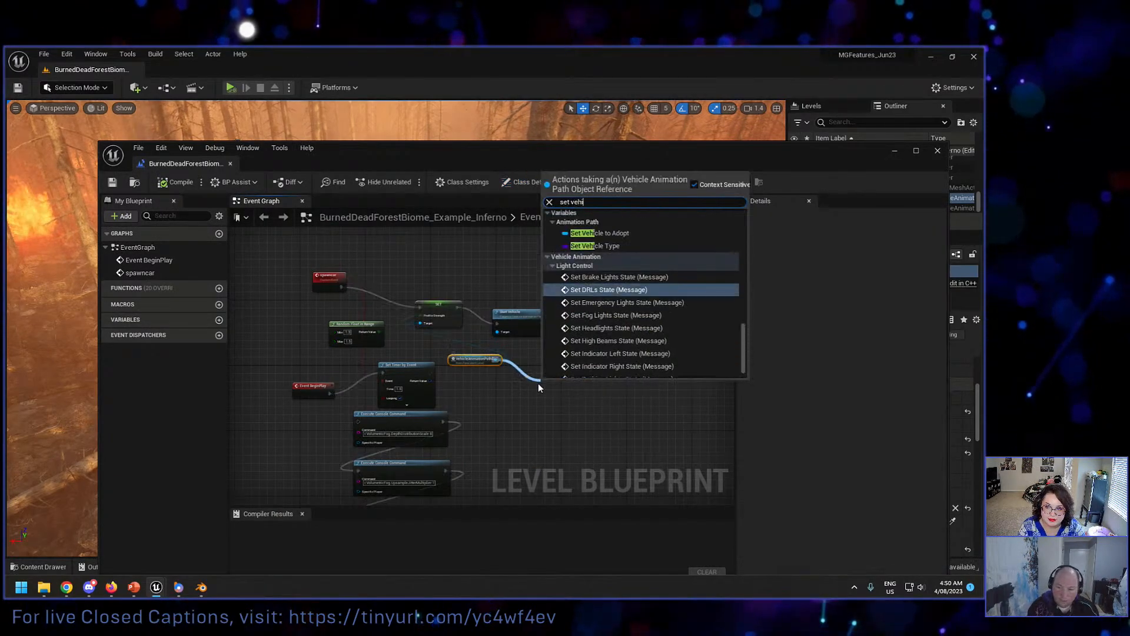
click(596, 246)
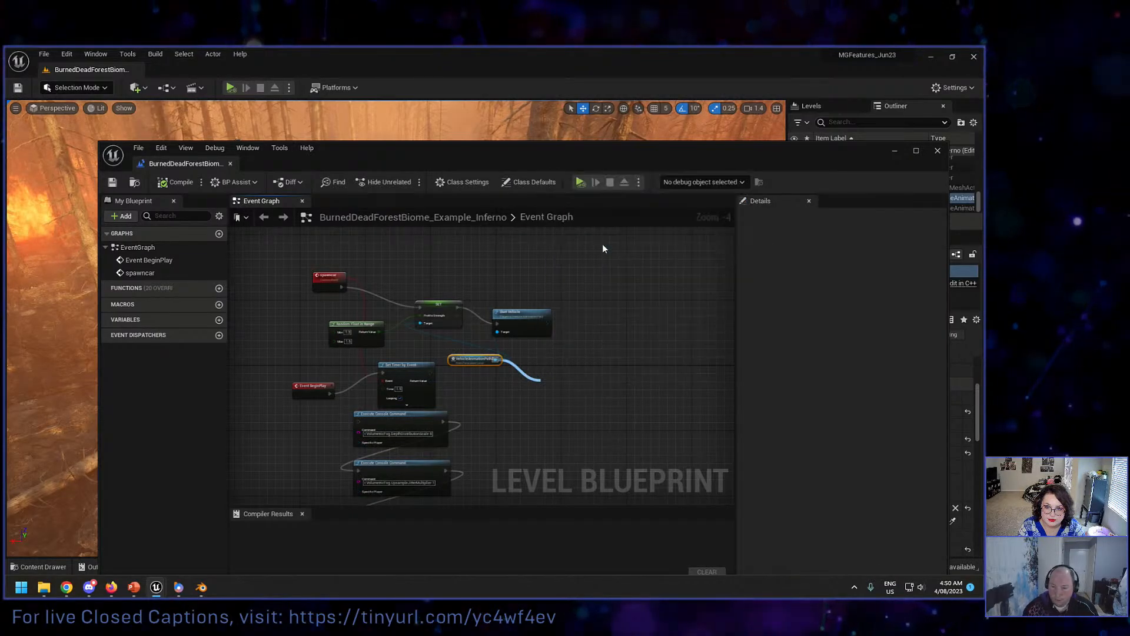
scroll(547, 353, up, 3)
right_drag(547, 352, 598, 267)
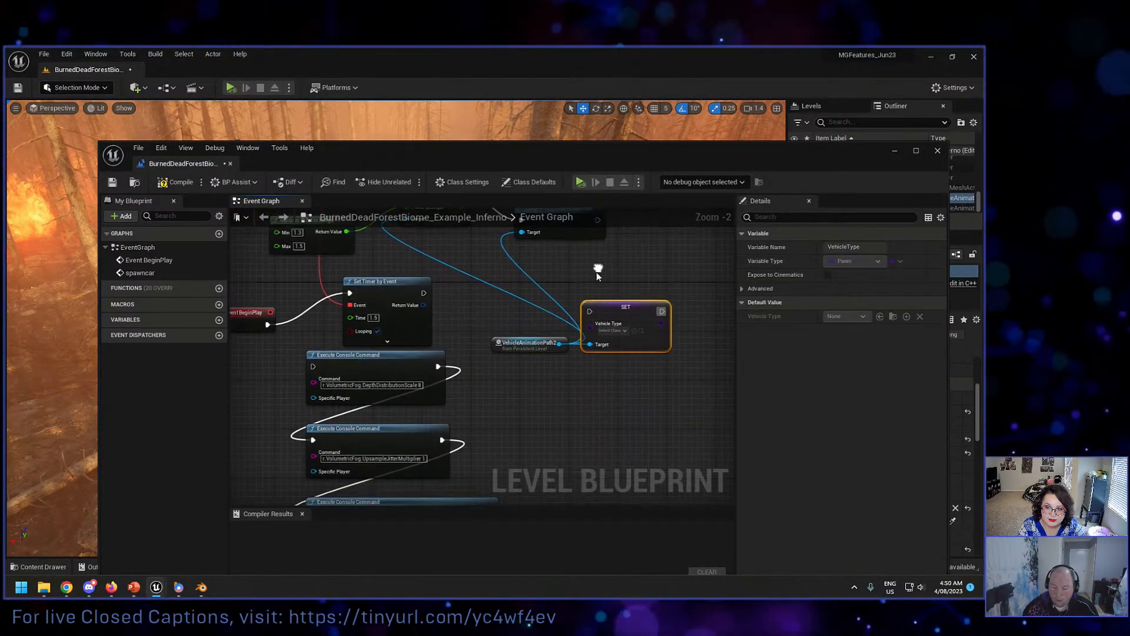
Step: Try a Make Array node beside the Set Vehicle Type node, and delete it
right_click(542, 293)
text(set)
key(BackSpace)
key(BackSpace)
key(BackSpace)
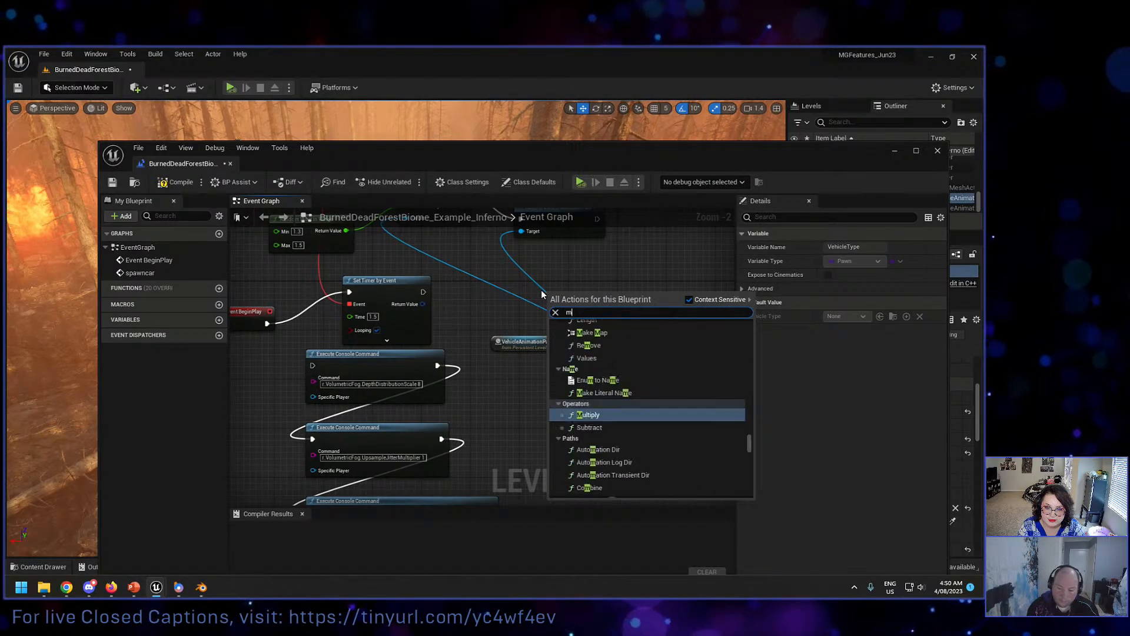
text(make arra)
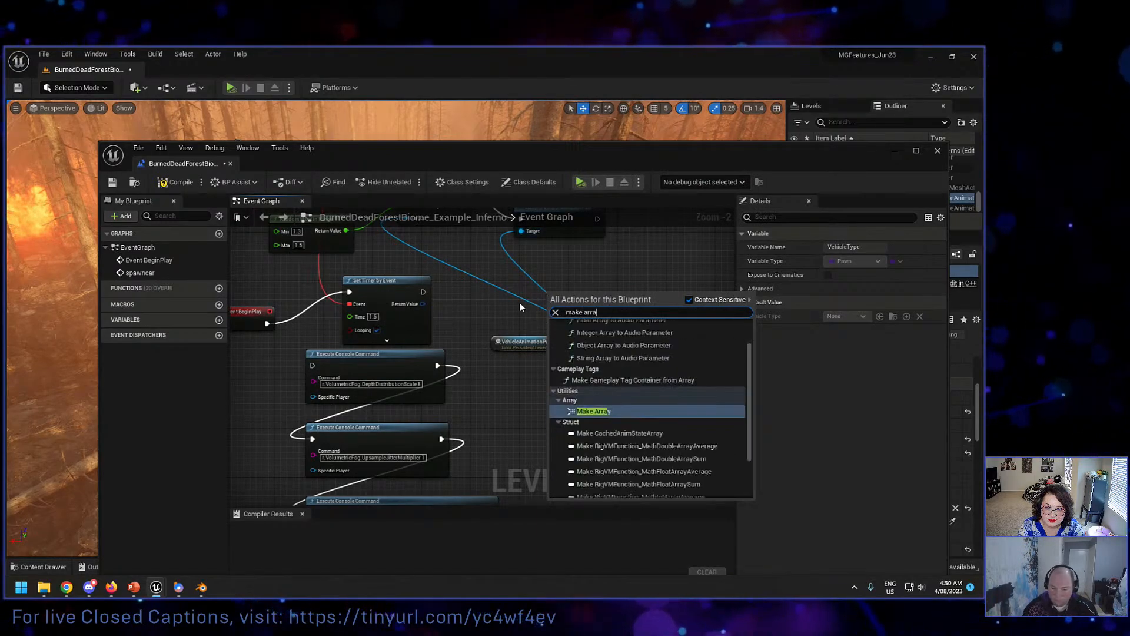
click(520, 304)
drag(591, 327, 488, 293)
text(mak)
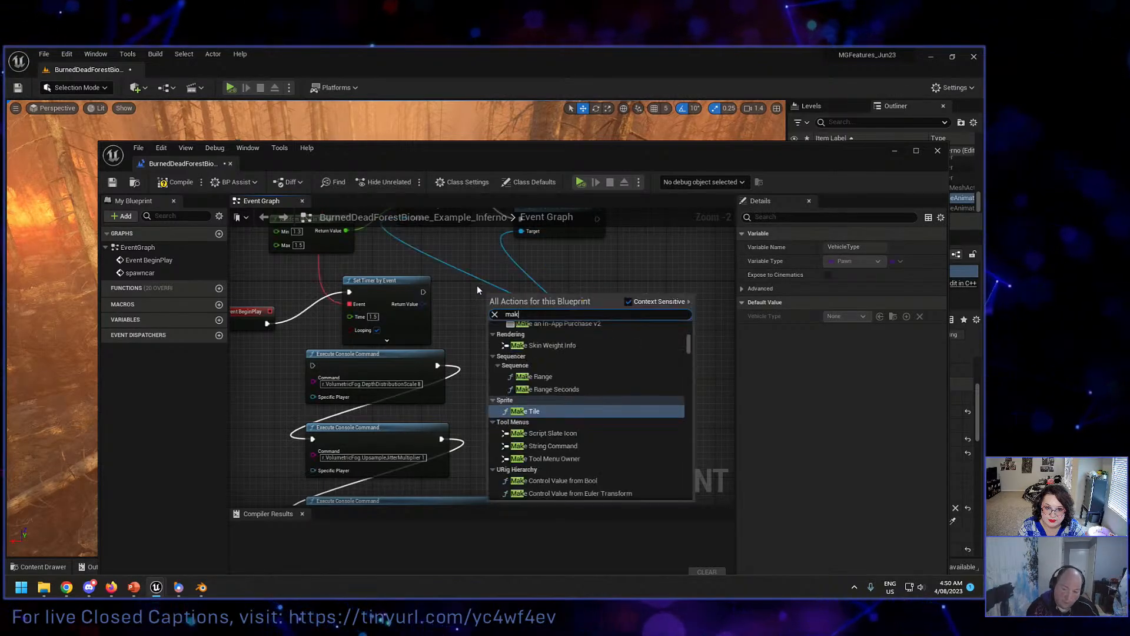
text(e arra)
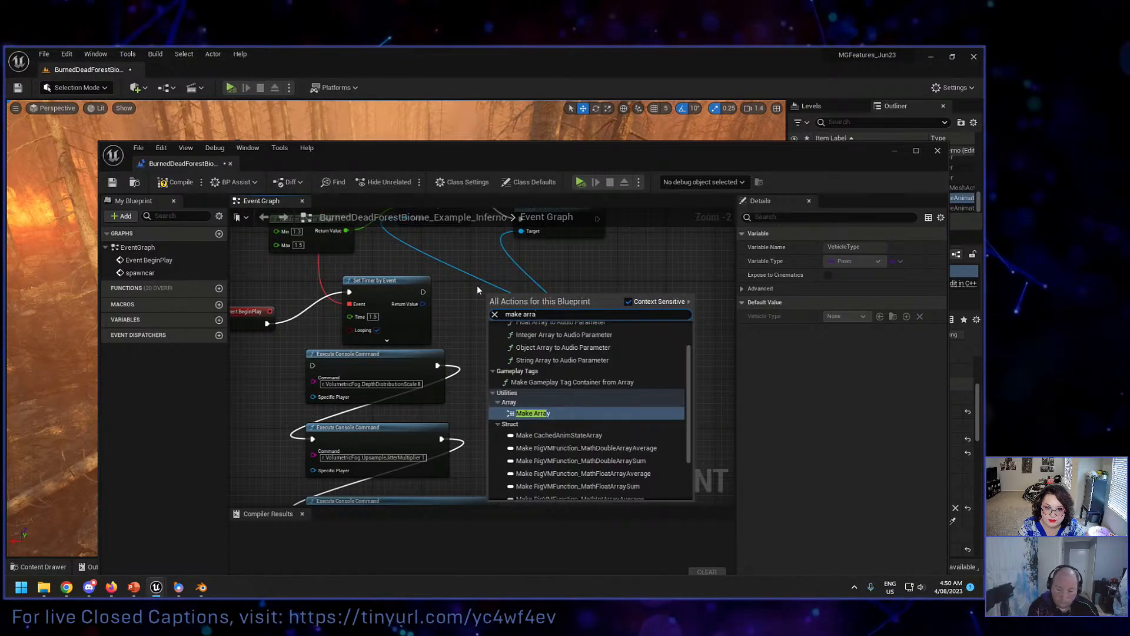
click(565, 413)
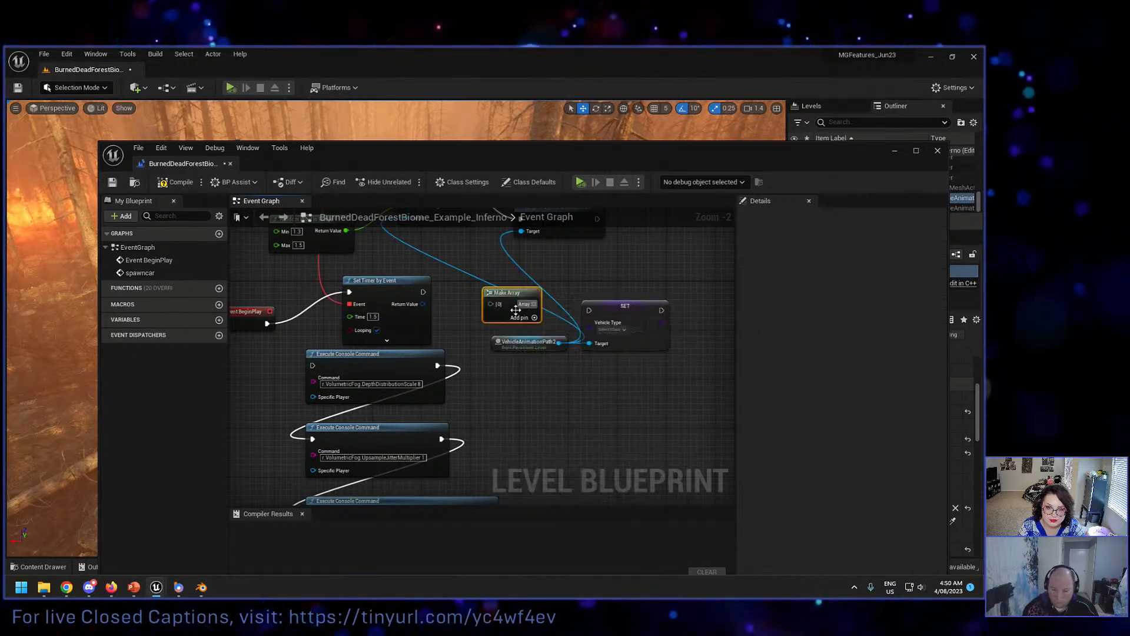
scroll(516, 305, up, 2)
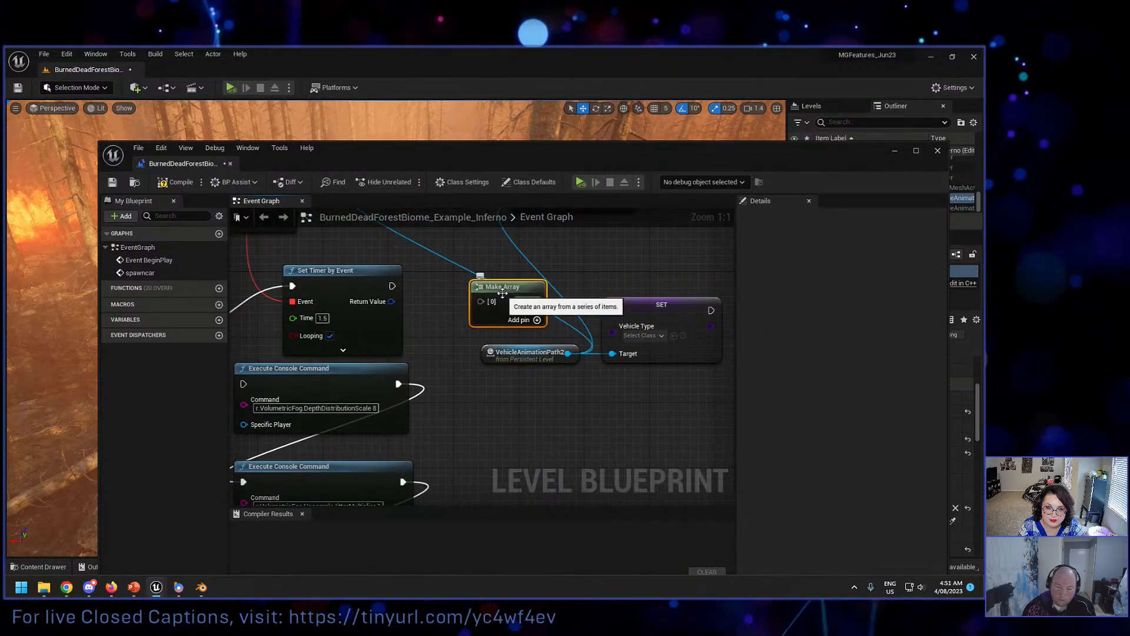
key(Delete)
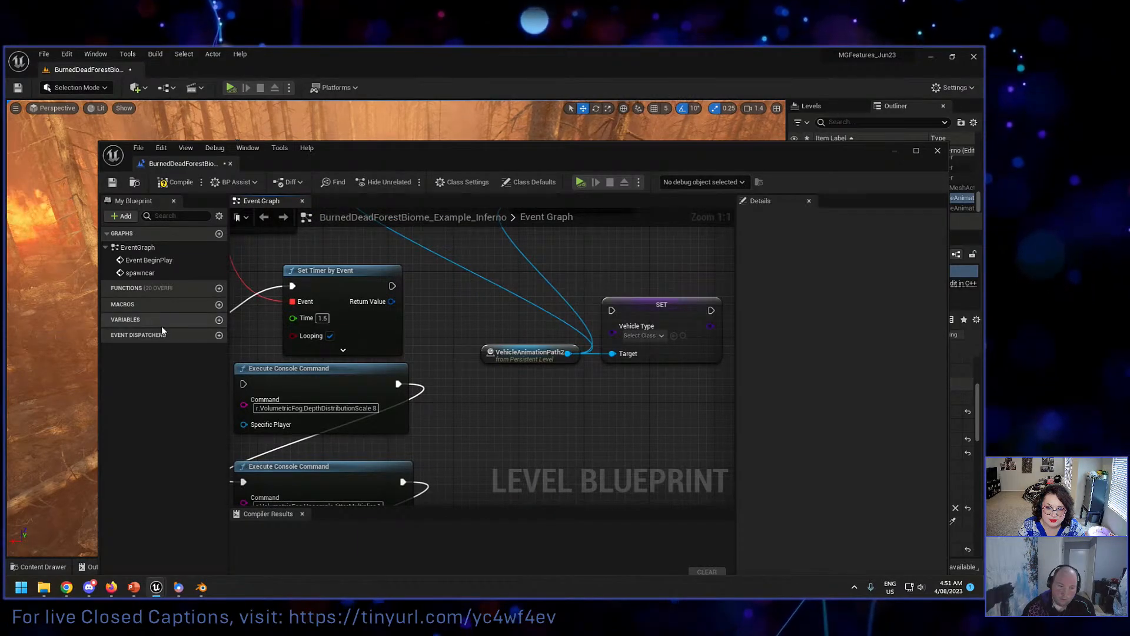
Step: Create a variable named Vehicles in the Level Blueprint with the Pawn object type
click(219, 320)
text(Vehicles)
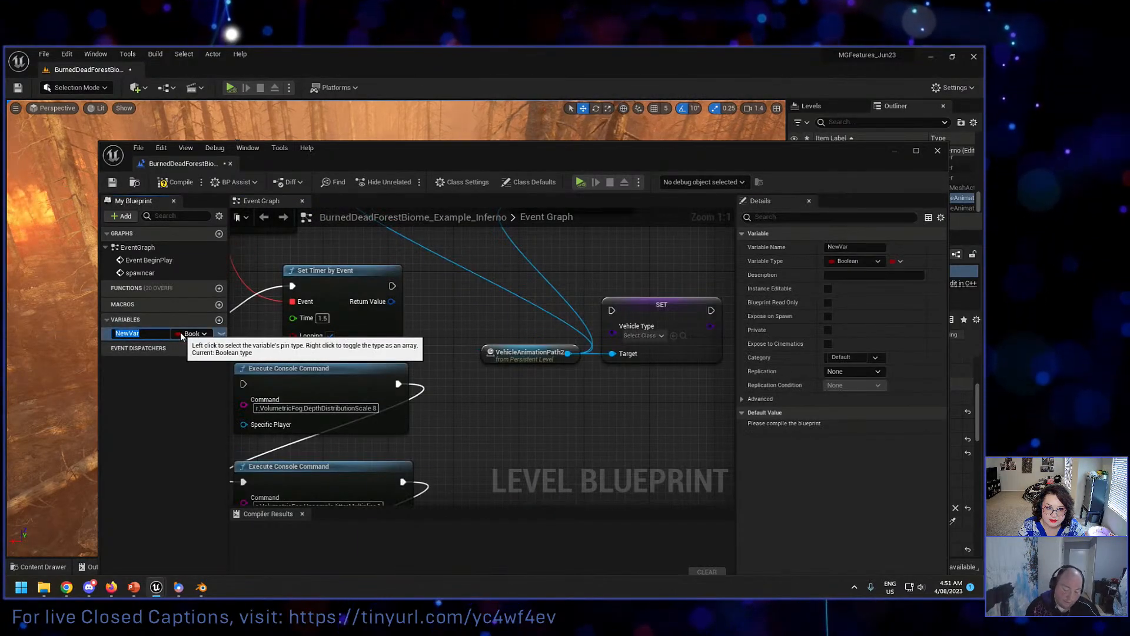
key(Return)
click(183, 334)
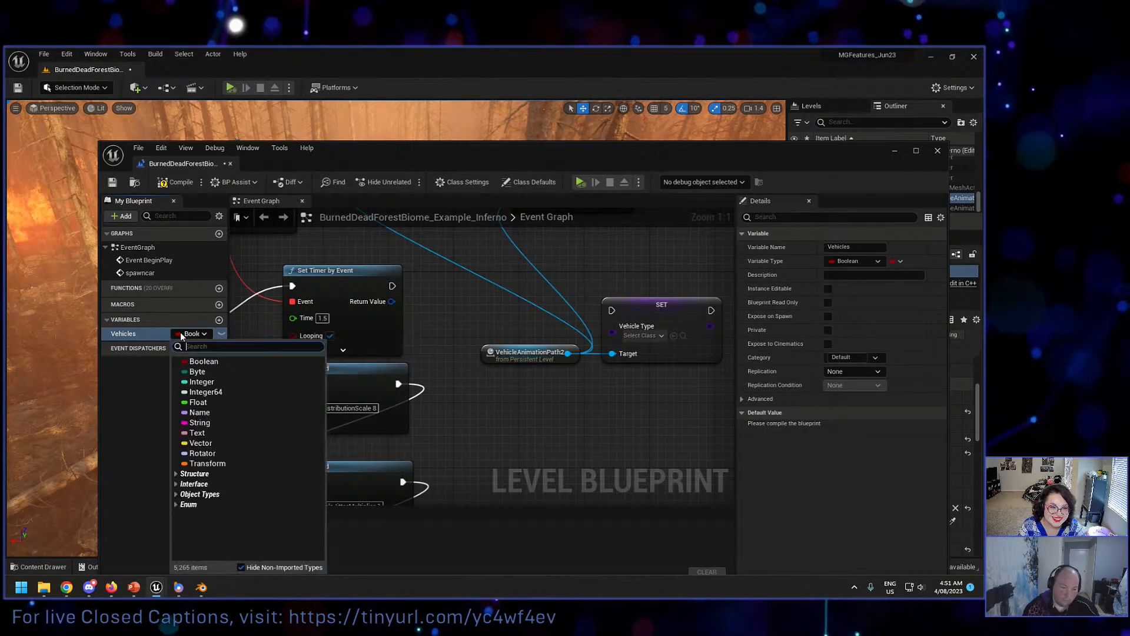
text(pawn)
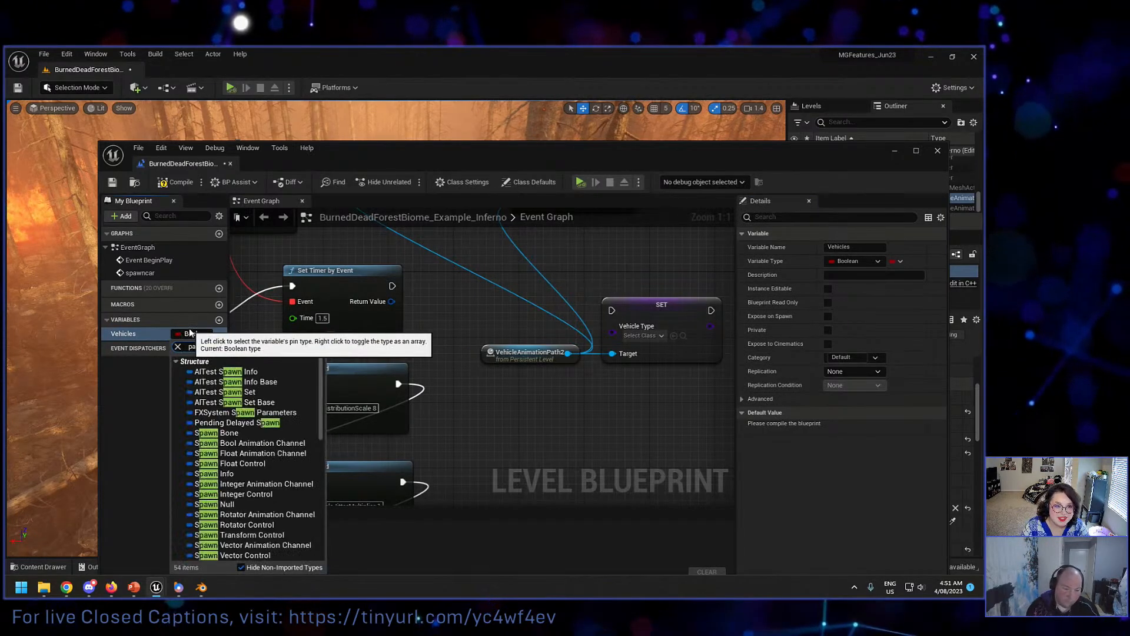
scroll(235, 443, down, 10)
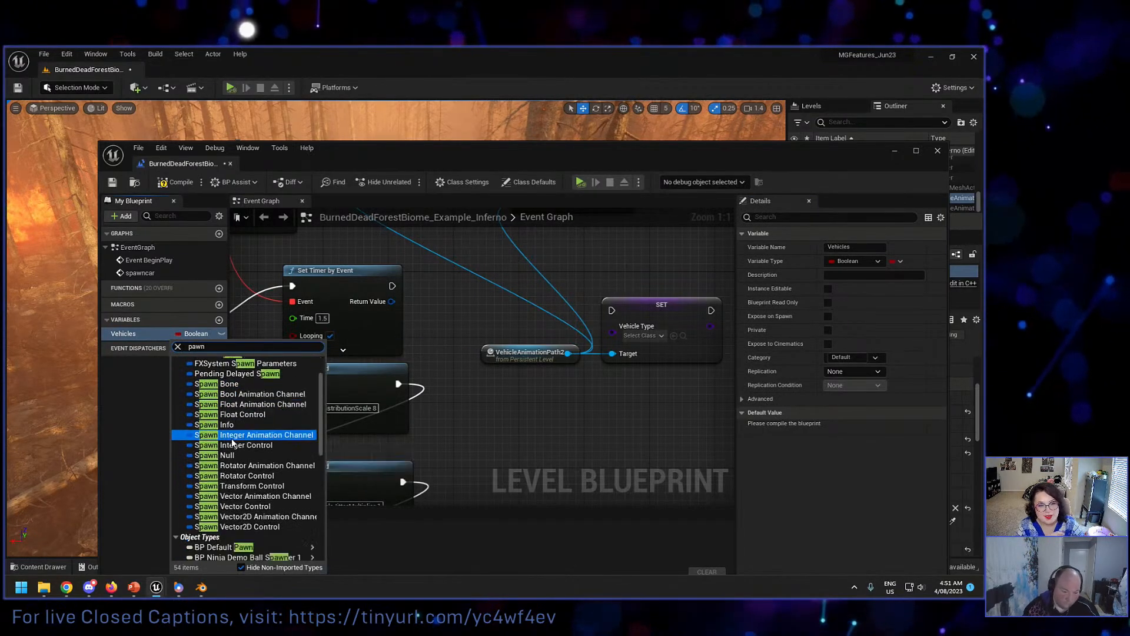
mouse_move(235, 430)
click(357, 416)
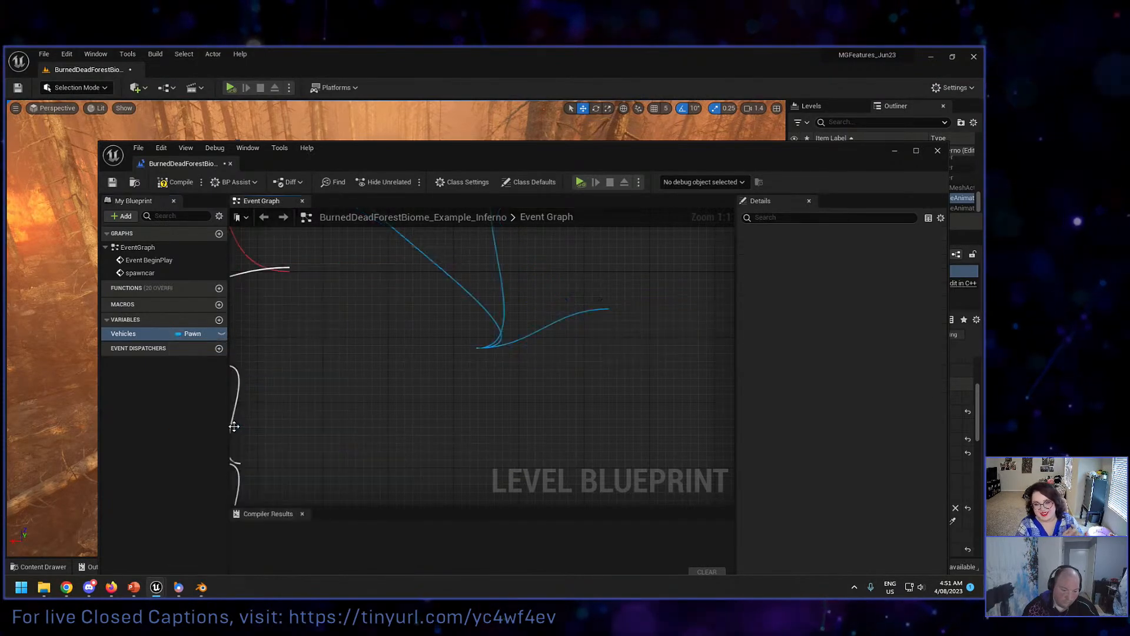
Step: Turn the Vehicles variable into an array
click(203, 333)
click(153, 334)
right_click(153, 334)
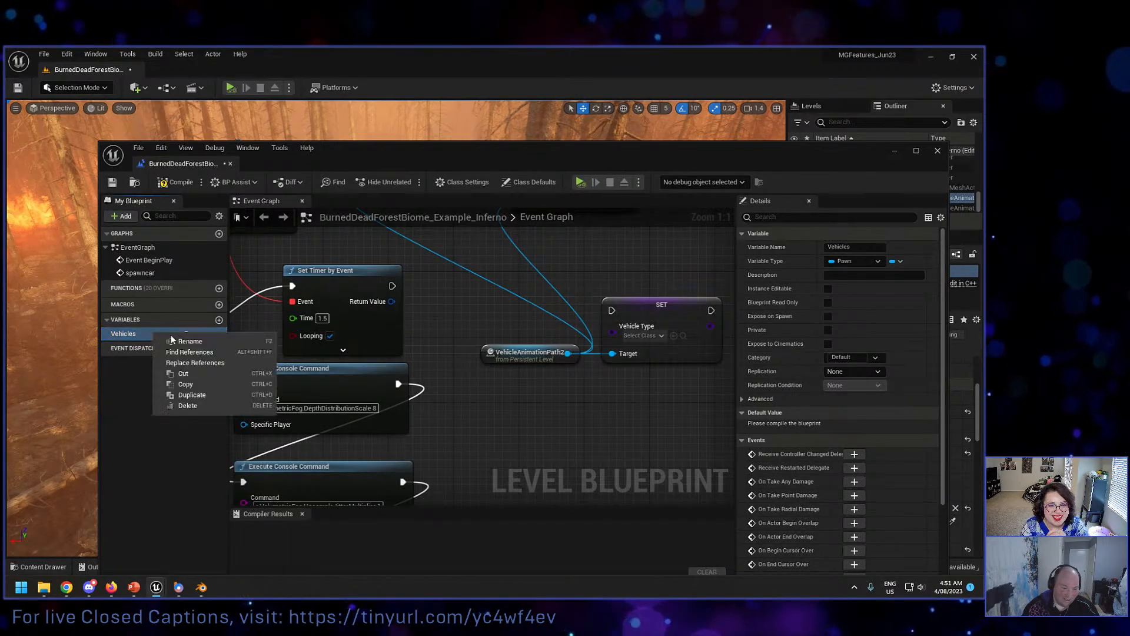
click(145, 343)
click(185, 336)
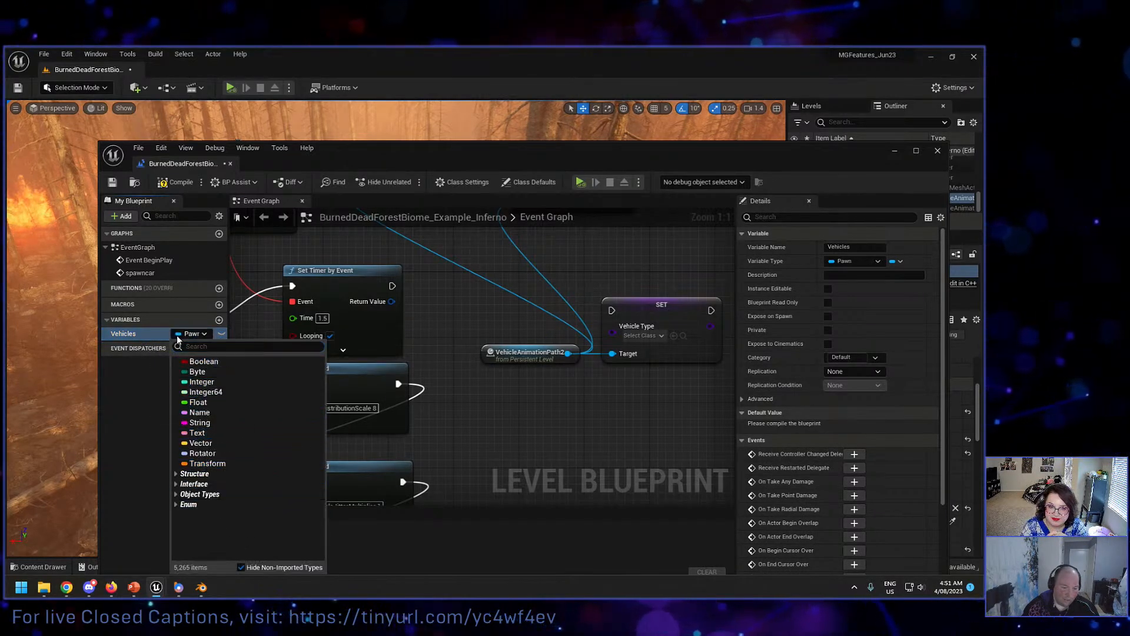
click(214, 336)
right_click(196, 334)
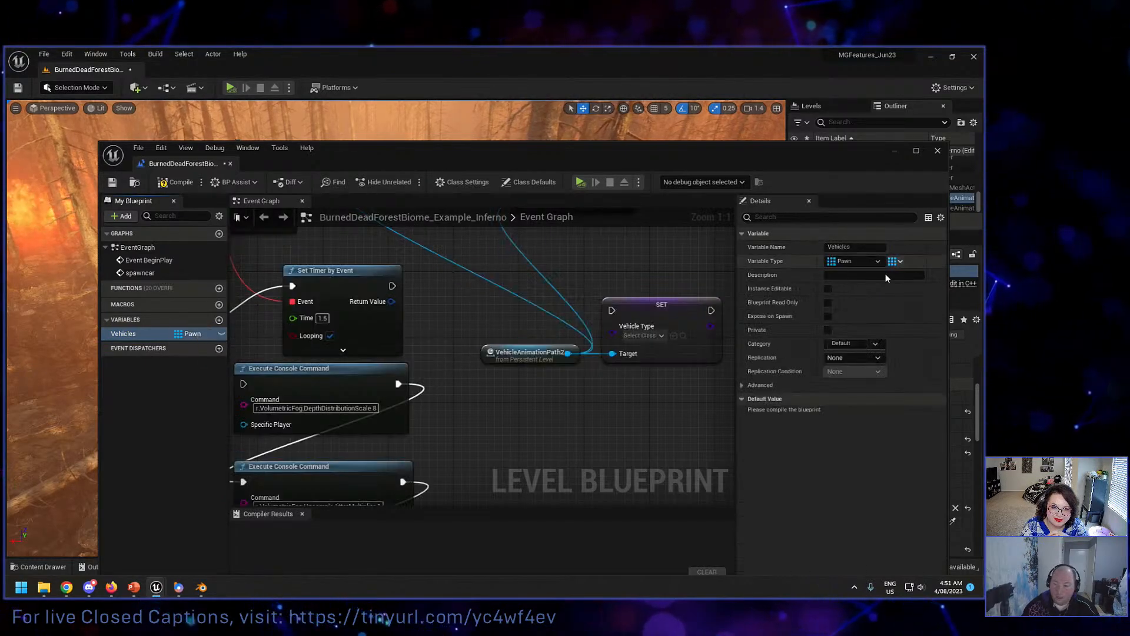
Step: Compile the blueprint and add three default elements to the Vehicles array
click(176, 184)
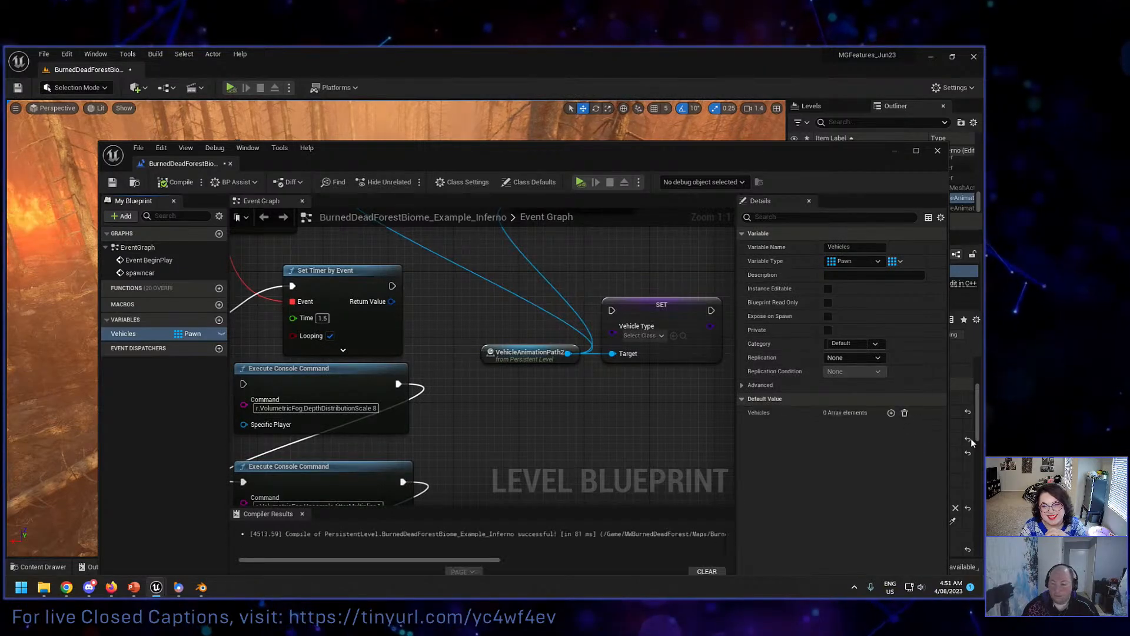
click(890, 415)
click(891, 415)
click(891, 416)
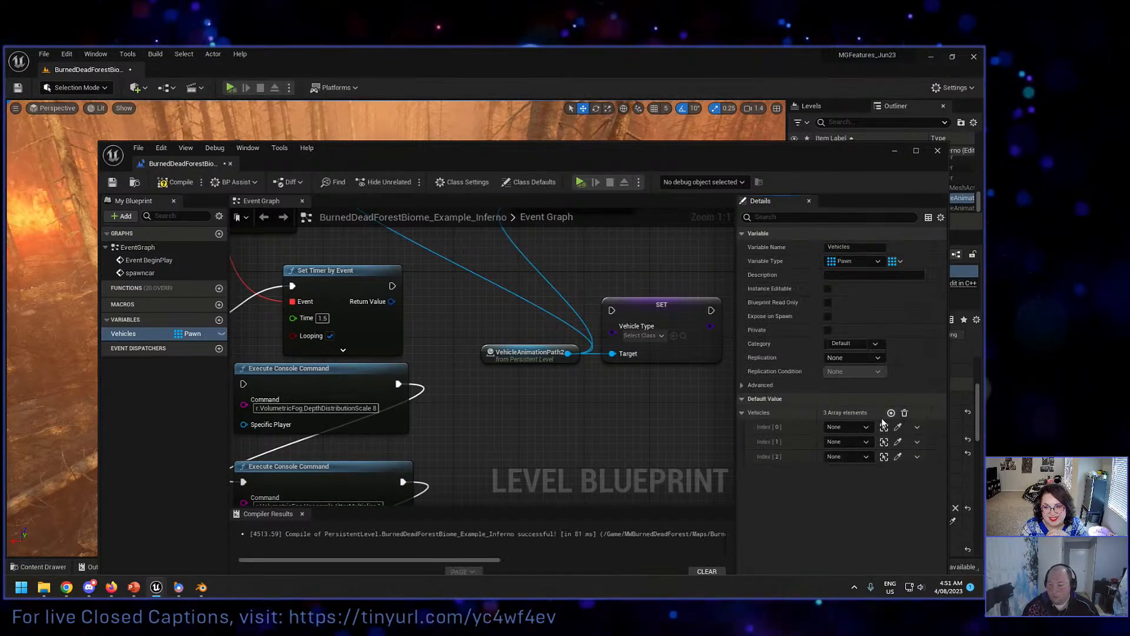
Step: Try to find a sedan for Index [0] of the Vehicles array
click(868, 427)
text(seda)
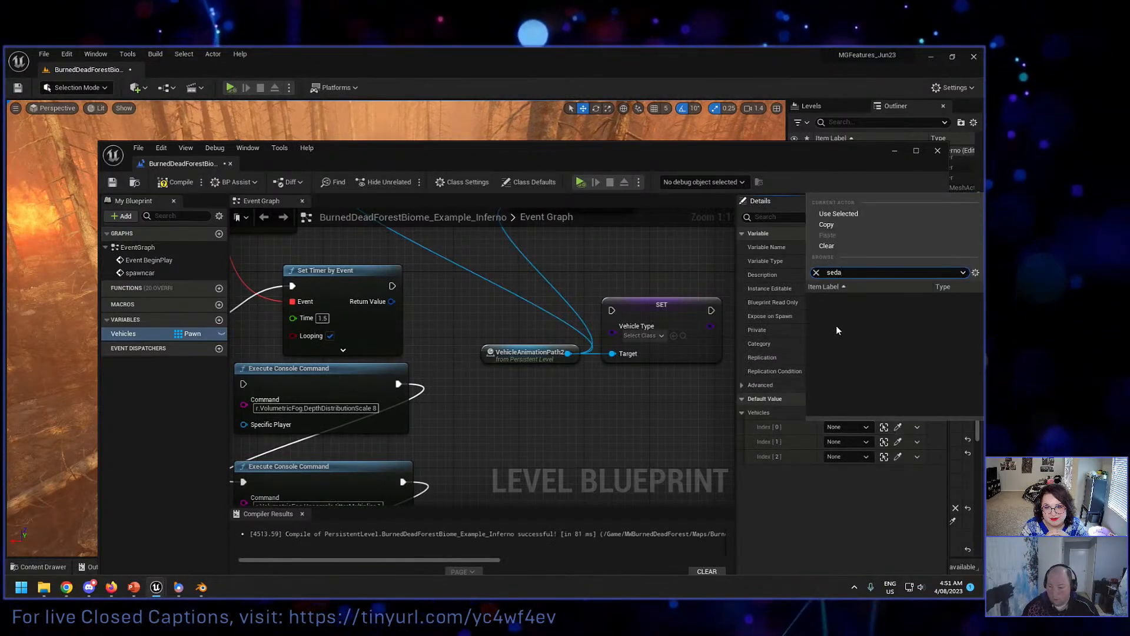
click(860, 471)
click(860, 428)
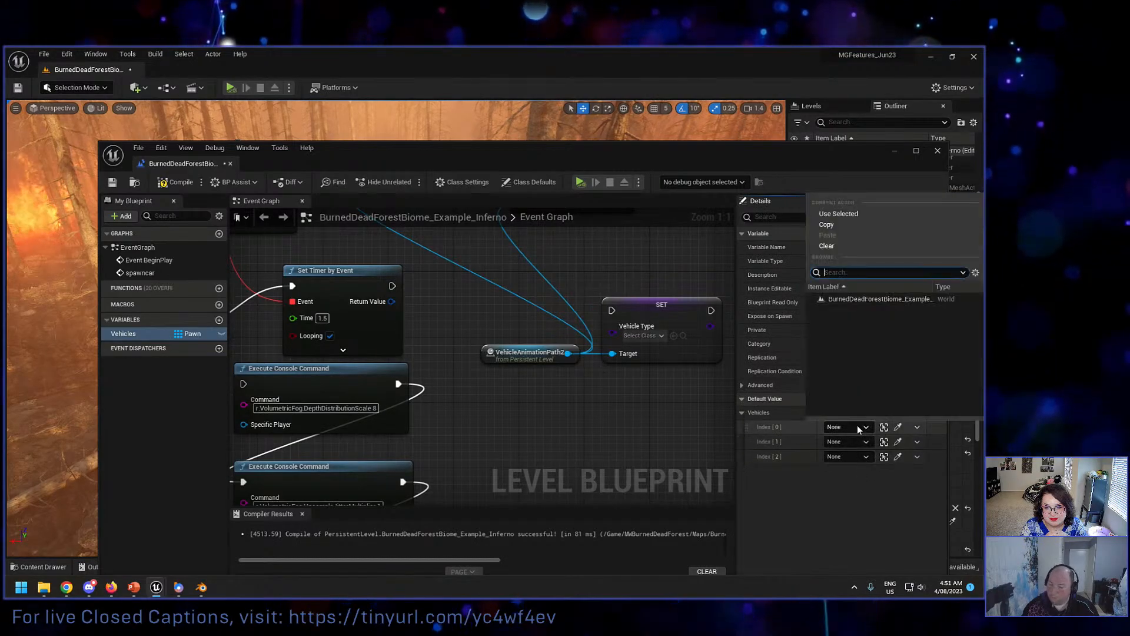
text(sed)
click(845, 490)
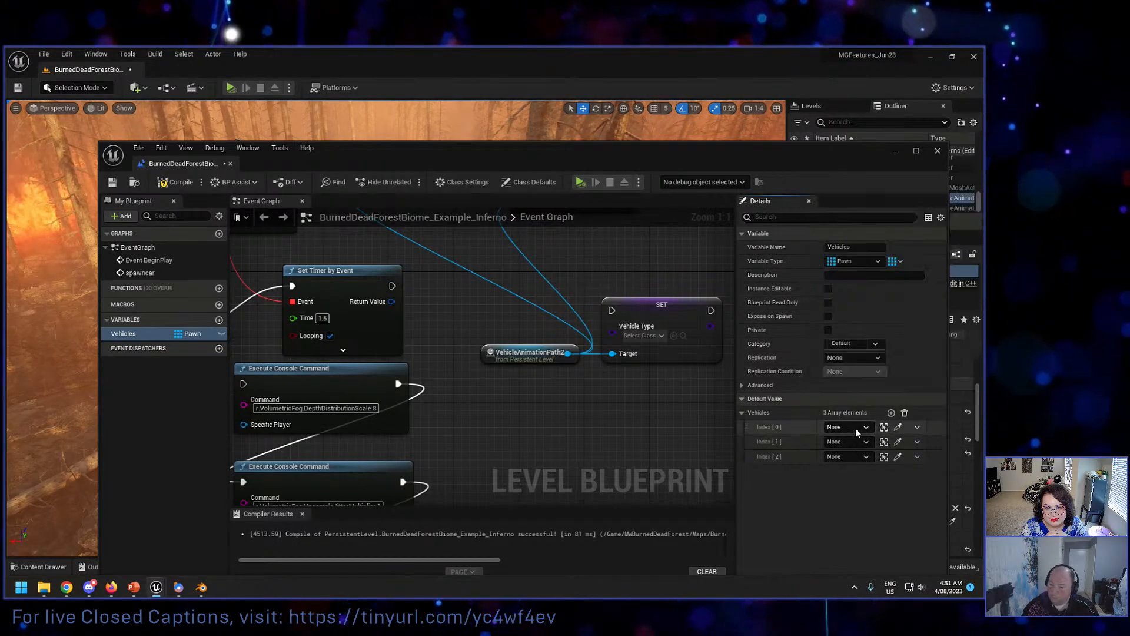
Step: Change the Vehicles variable type to Pawn Class Reference and compile the blueprint
click(855, 259)
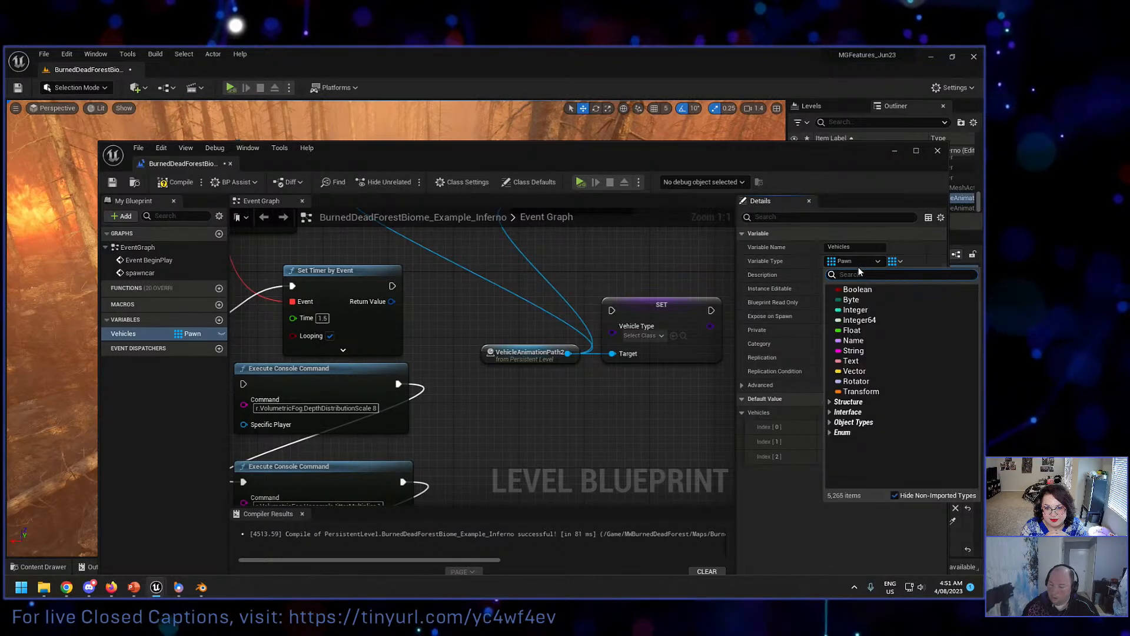
text(pawn)
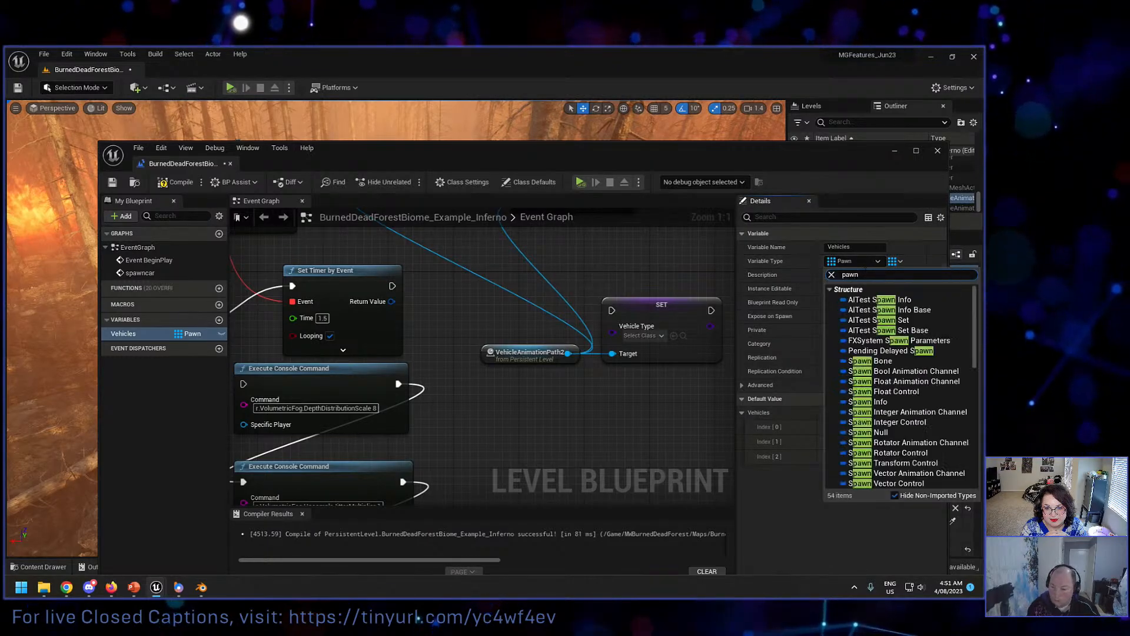
scroll(942, 406, down, 10)
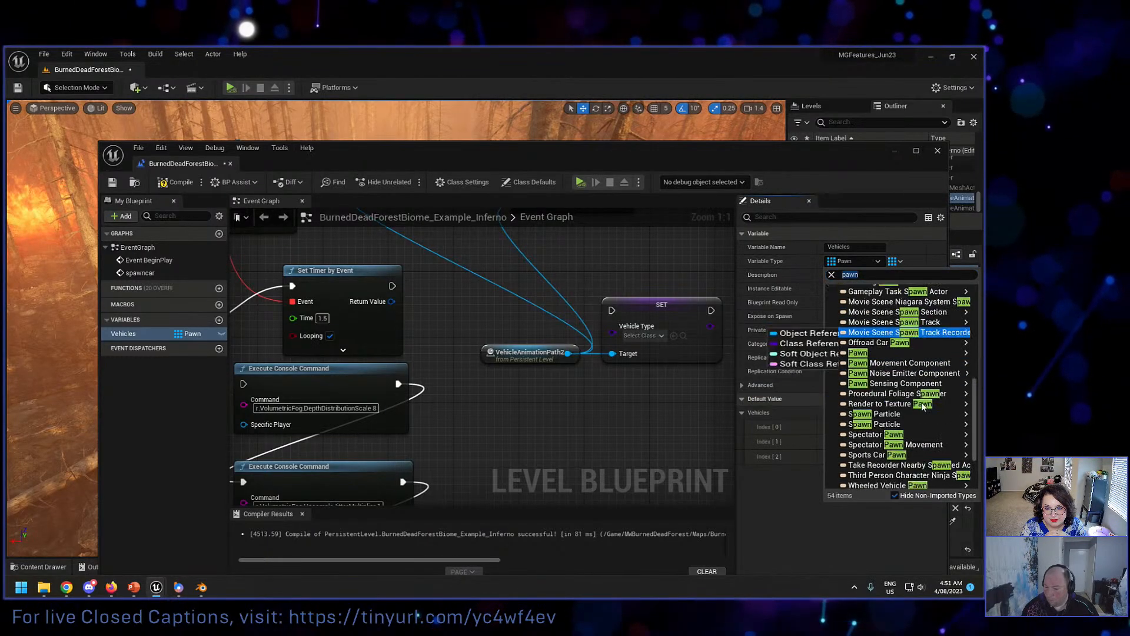
mouse_move(875, 356)
mouse_move(865, 336)
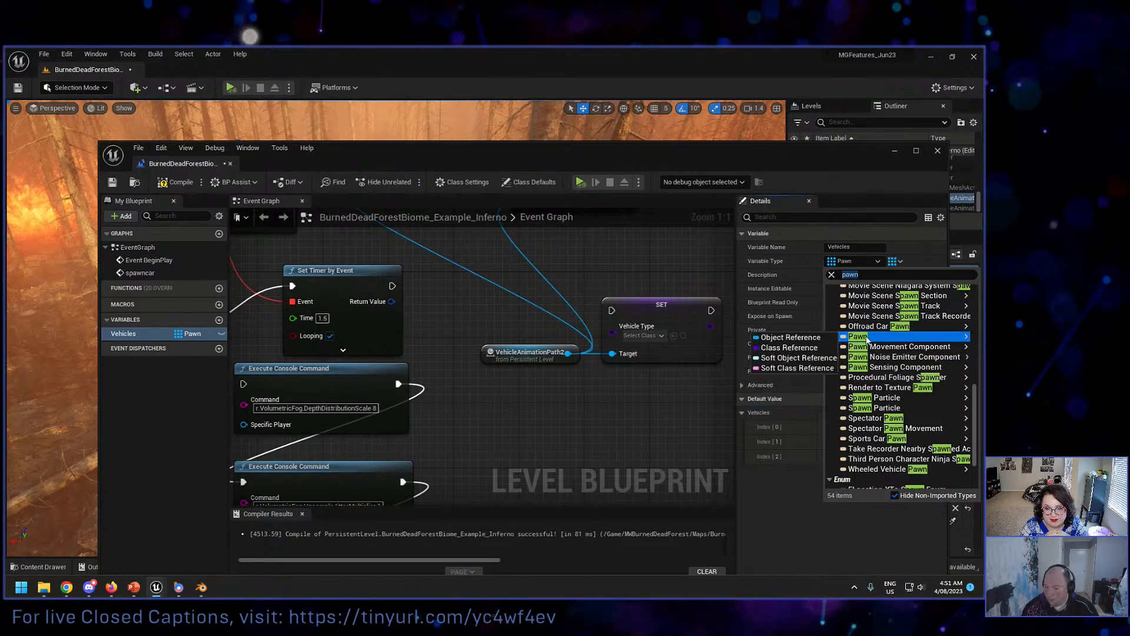
click(817, 348)
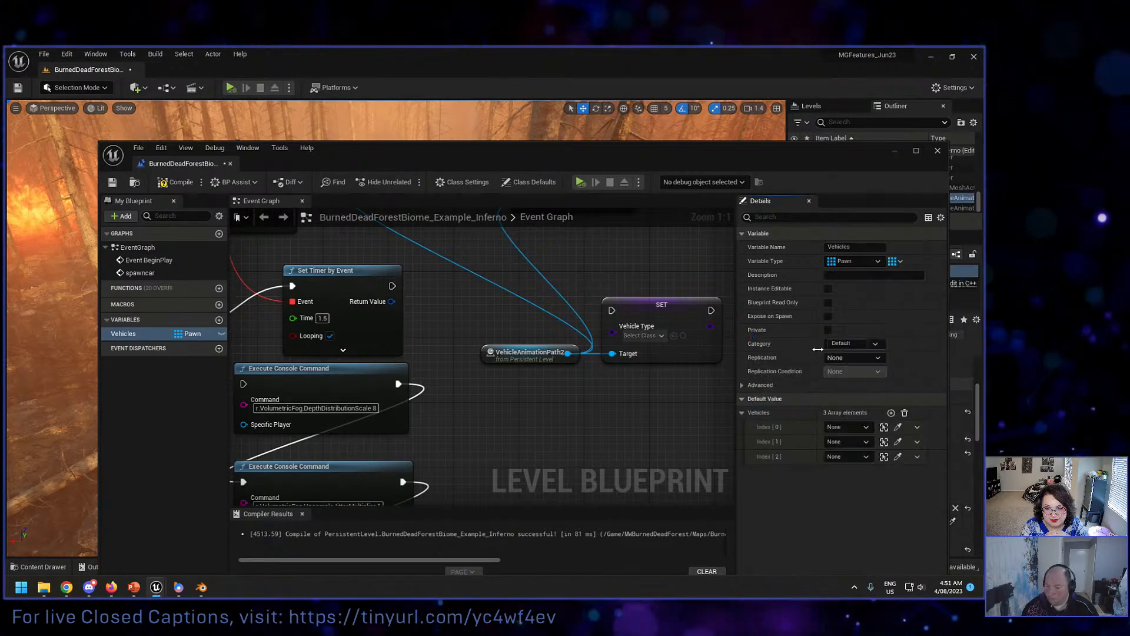
click(847, 428)
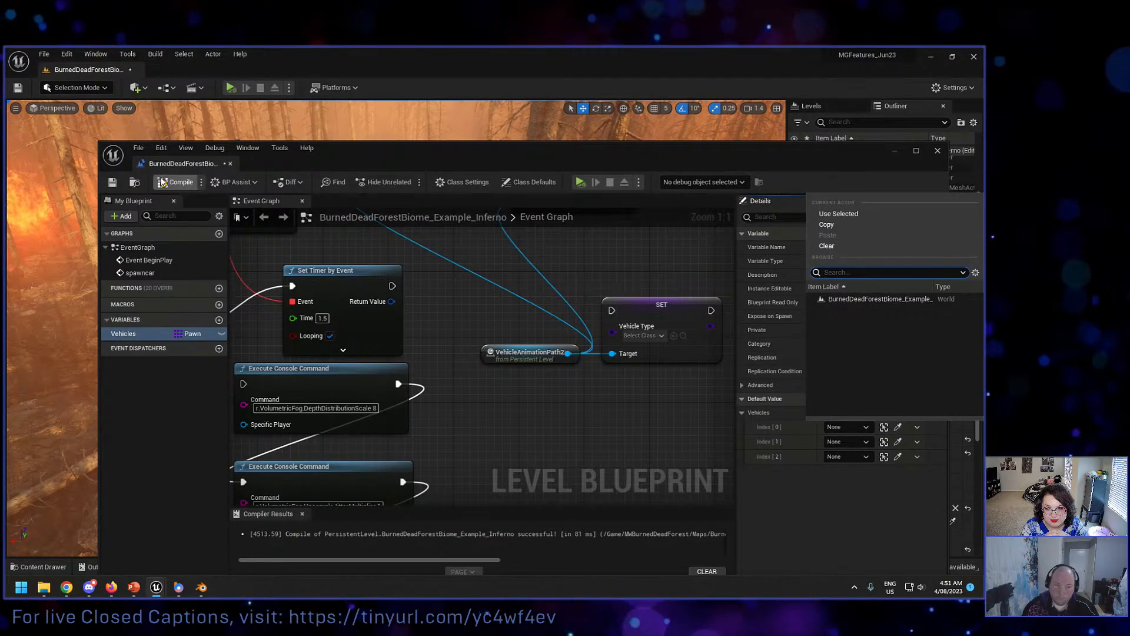
click(186, 185)
Step: Set the Vehicles array defaults to BP_Sedan_RH for Index [0], BP_GenericSupercarAM for Index [1] and the Audi blueprint for Index [2]
click(834, 427)
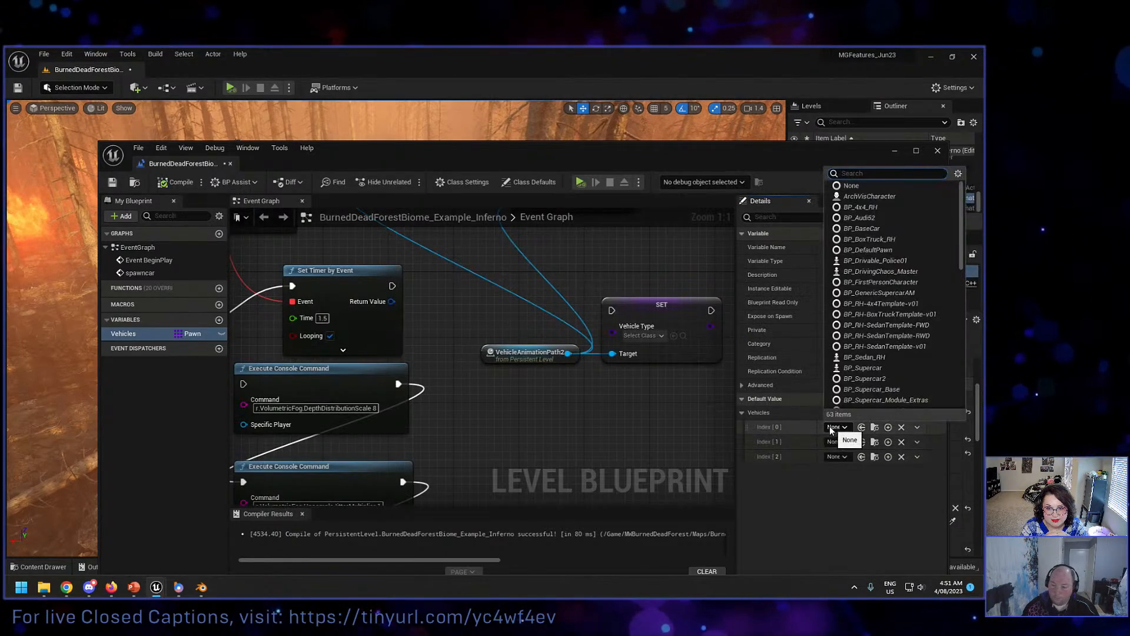
text(sedan)
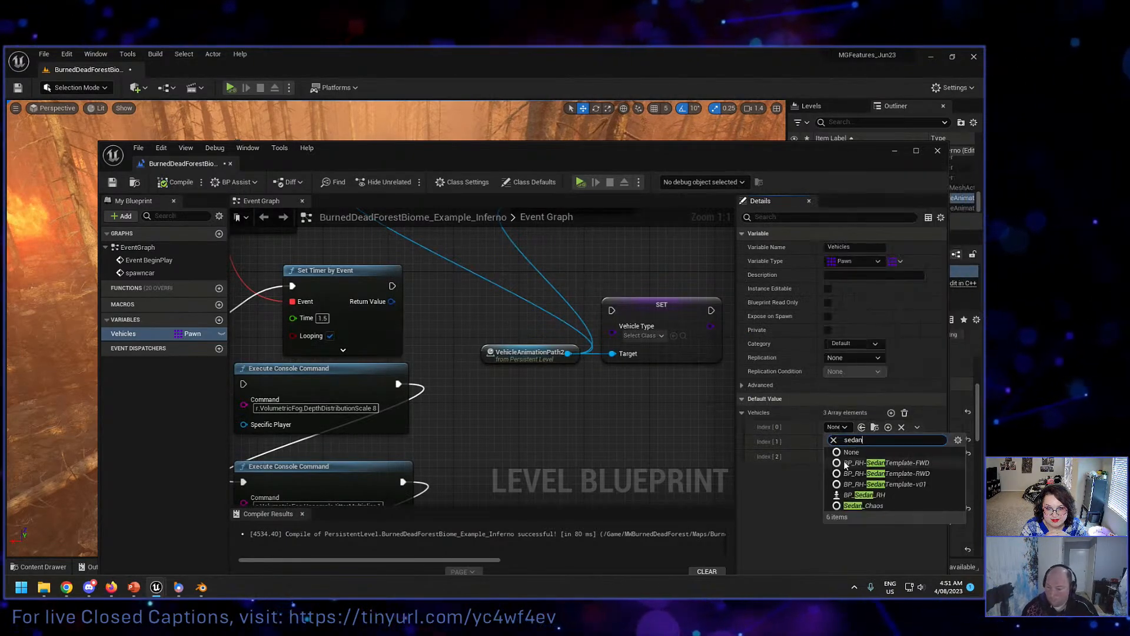
click(855, 479)
click(839, 442)
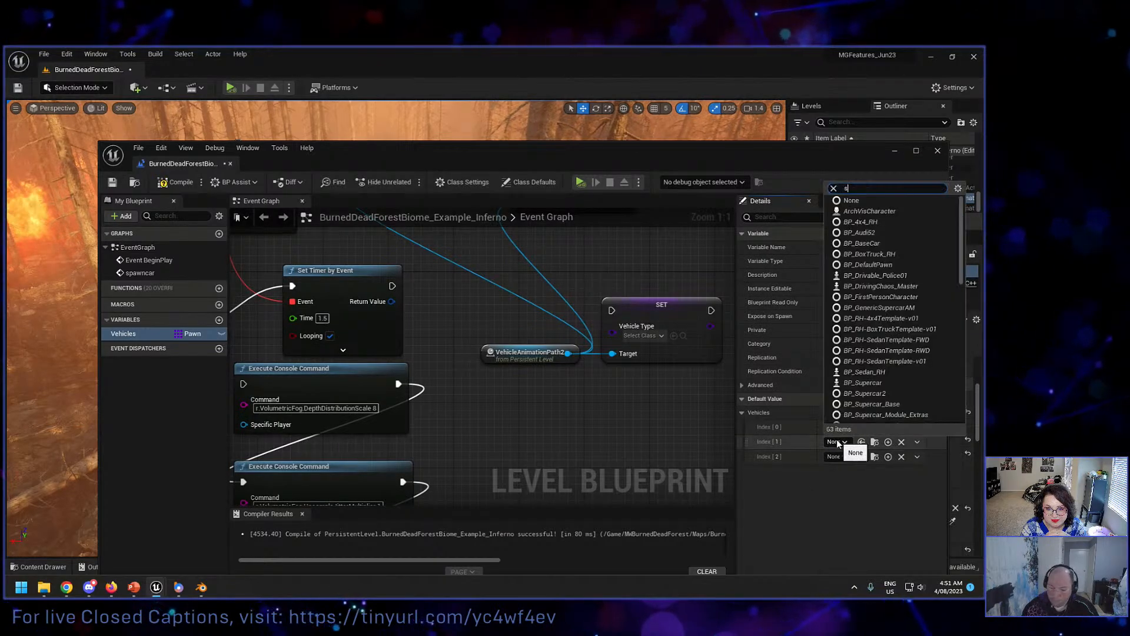
text(super)
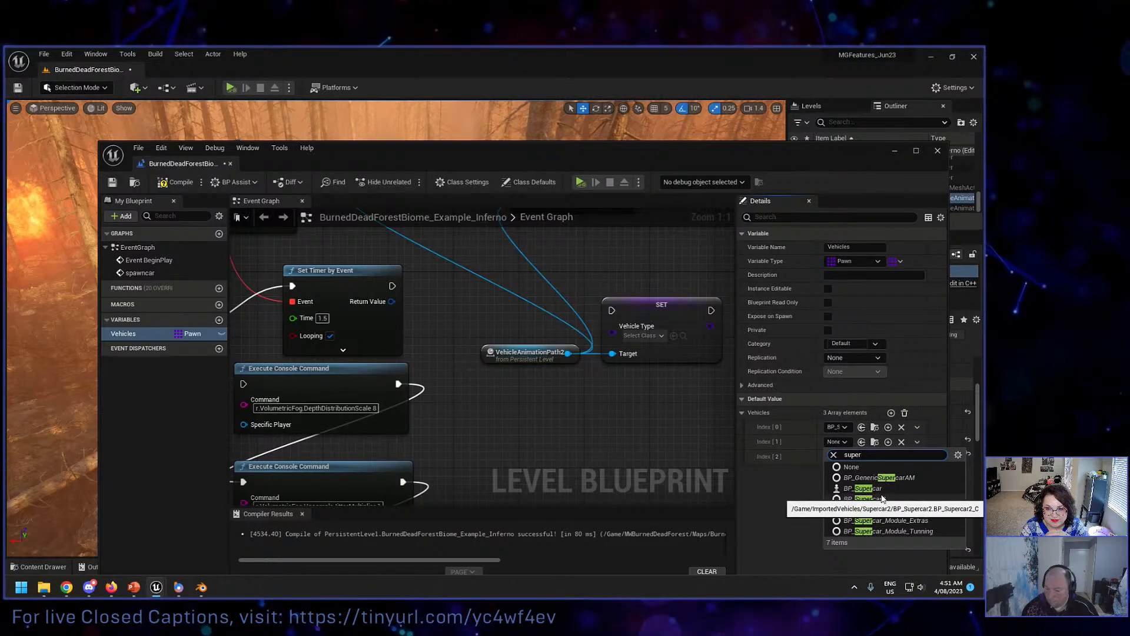
click(872, 478)
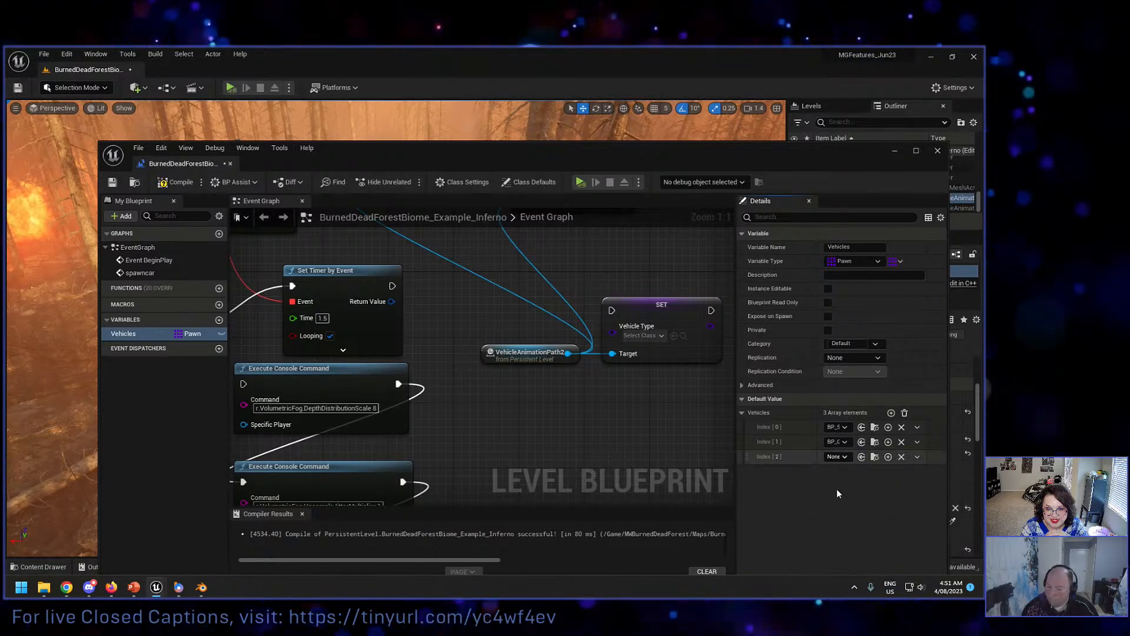
click(843, 456)
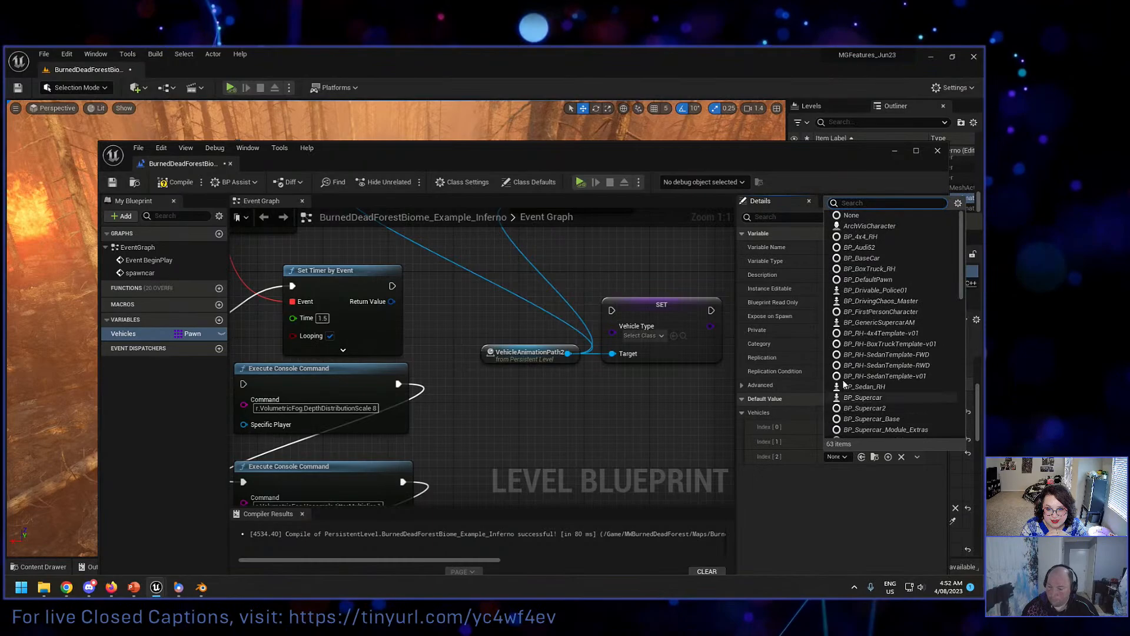
click(870, 247)
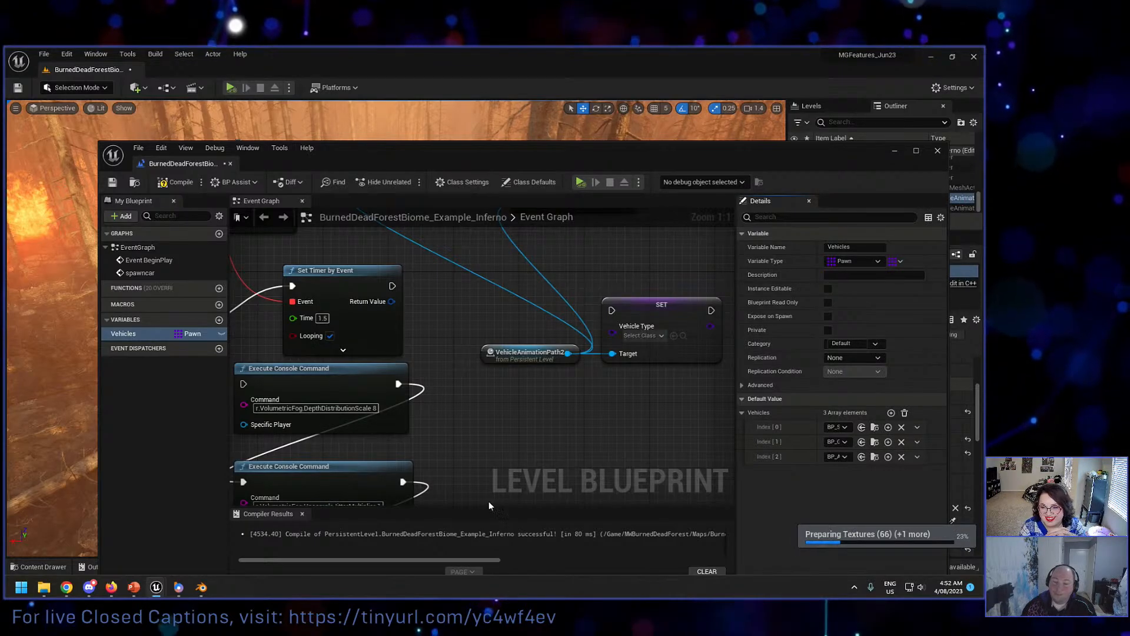
Step: Add a Vehicles getter to the event graph near the Vehicle Type SET node, with an array Get node attached
right_drag(405, 249, 394, 285)
scroll(443, 401, down, 2)
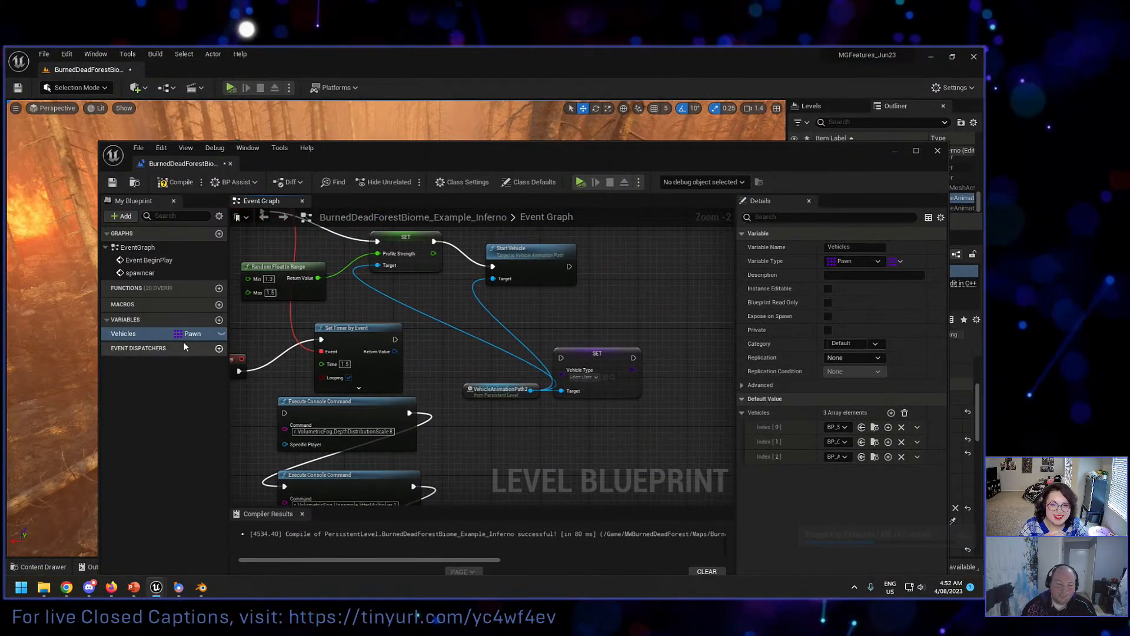
drag(138, 334, 605, 318)
click(528, 321)
text(get)
click(619, 373)
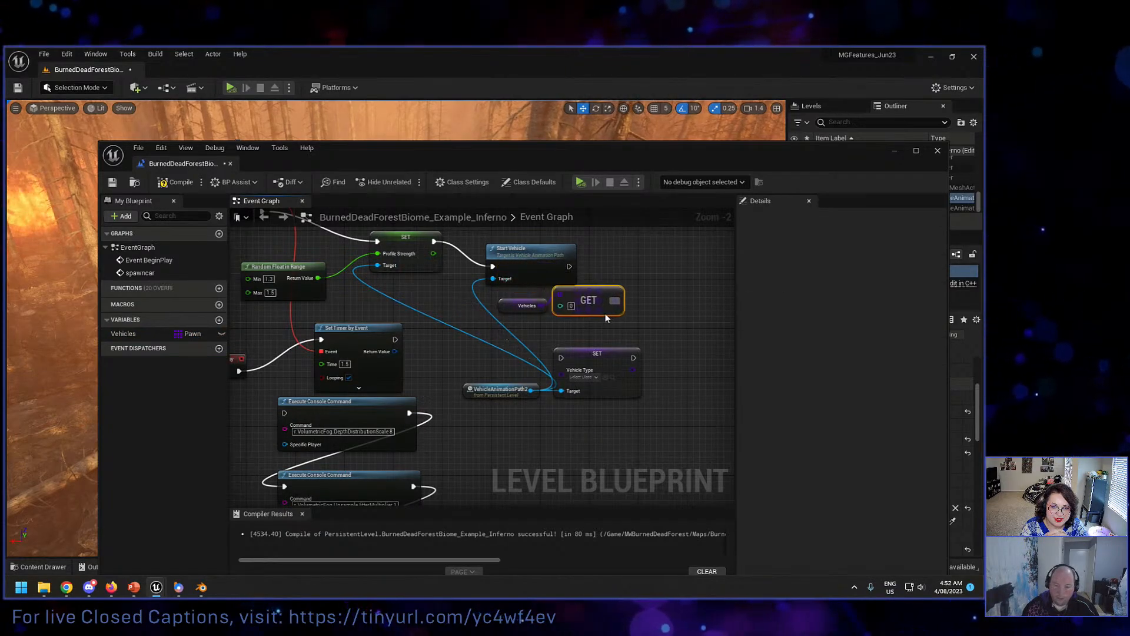
Step: Auto-format the Start Vehicle node chain and delete the Execute Console Command nodes
click(522, 279)
key(f)
right_drag(521, 280, 521, 213)
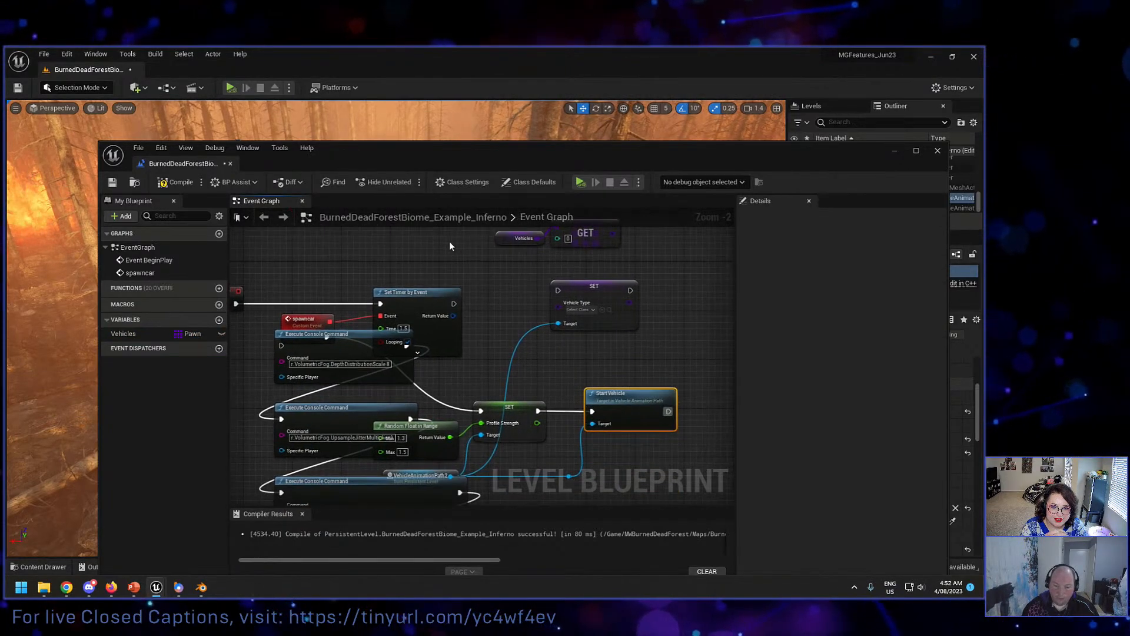
scroll(450, 243, down, 3)
right_drag(364, 319, 380, 279)
drag(360, 258, 406, 471)
key(Delete)
scroll(424, 311, up, 2)
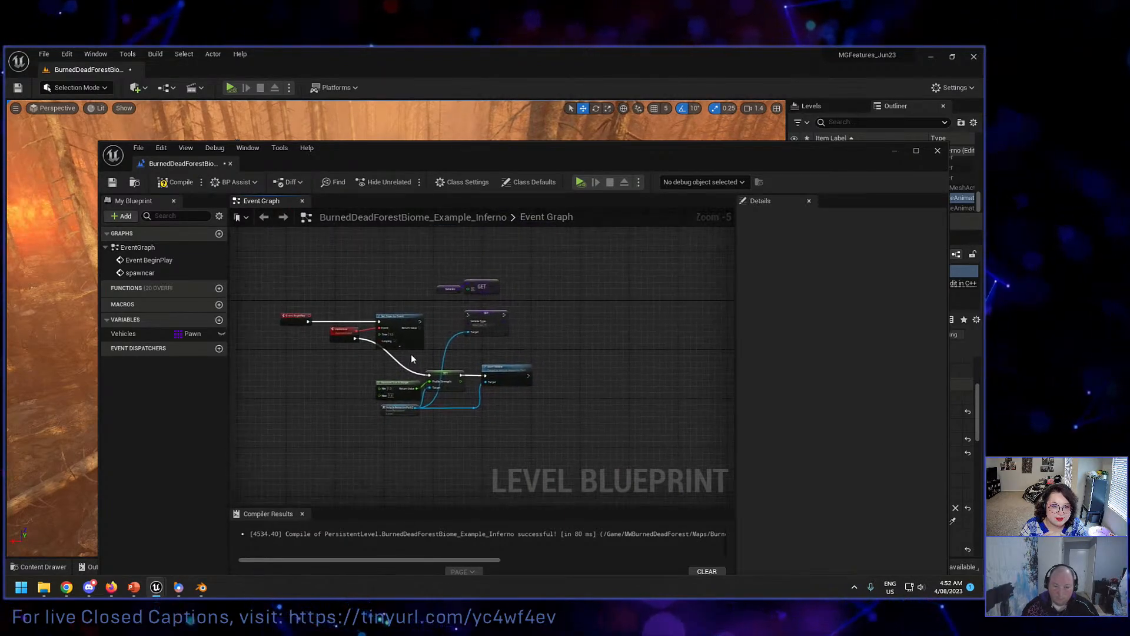
right_drag(447, 328, 446, 356)
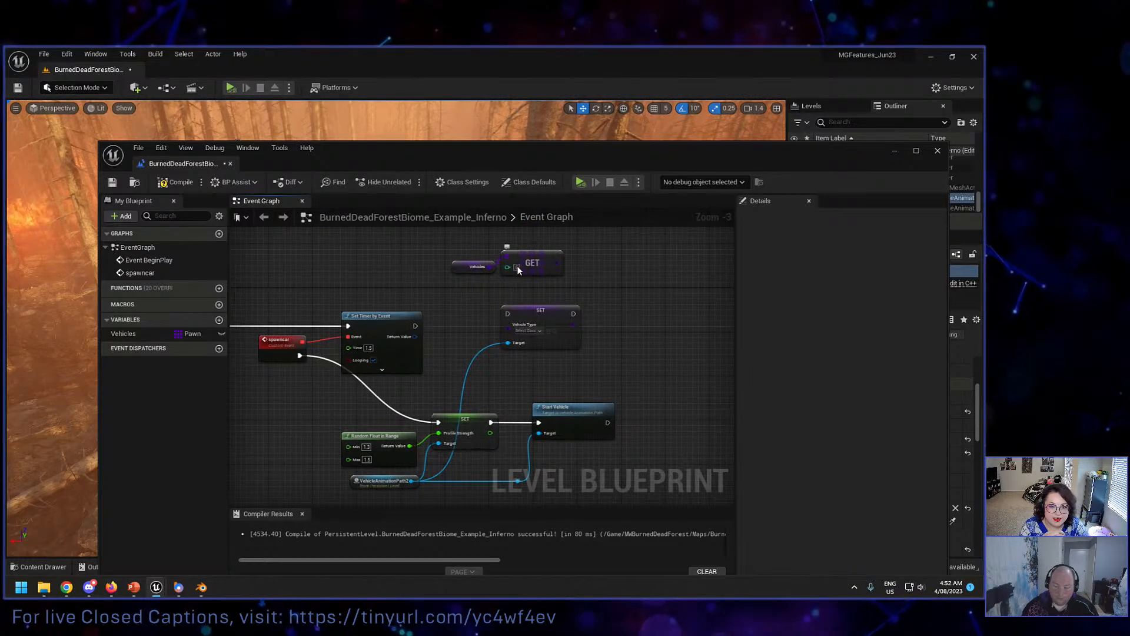
Step: Drive the Get node's index with a Random Integer in Range with Max 2, and connect Get's output to the SET node's Vehicle Type
drag(508, 266, 481, 290)
text(random)
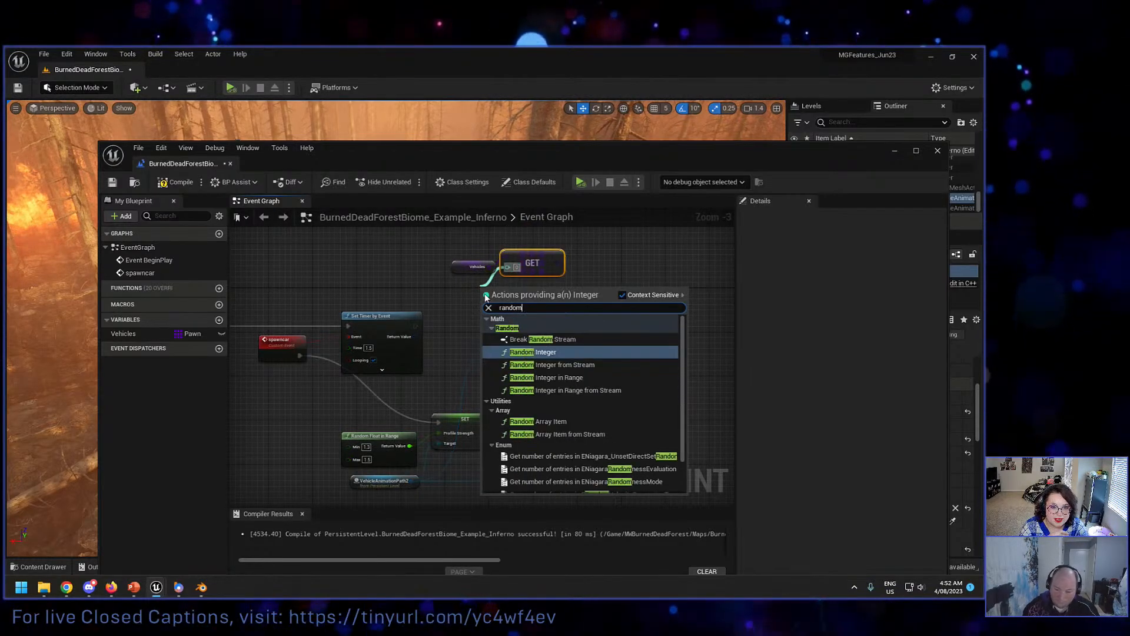
click(559, 377)
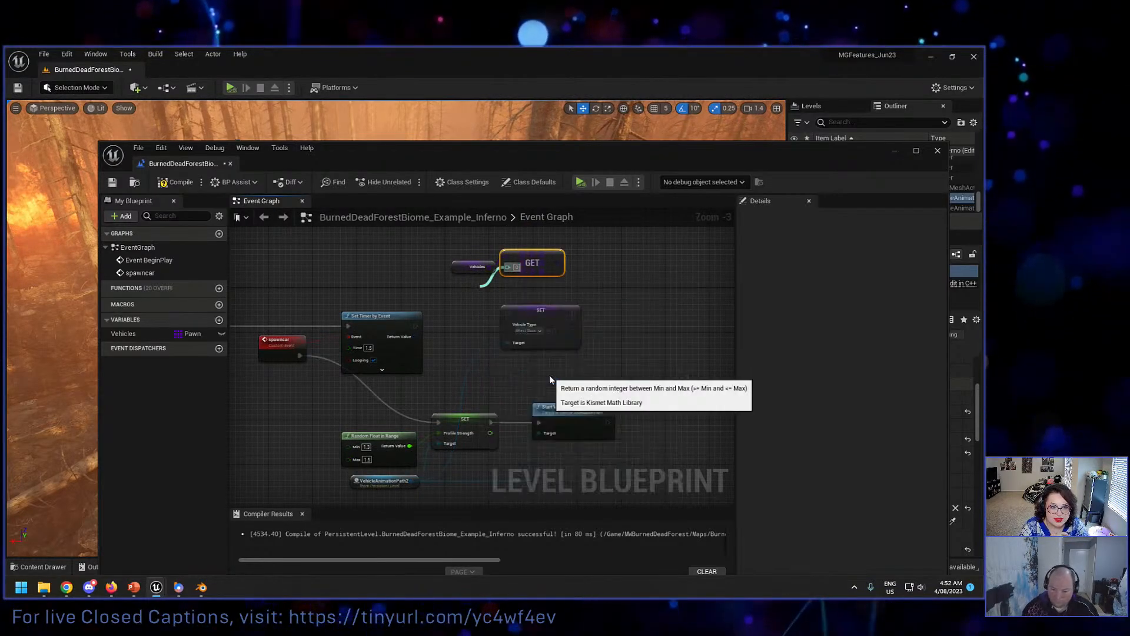
scroll(497, 307, up, 1)
click(432, 299)
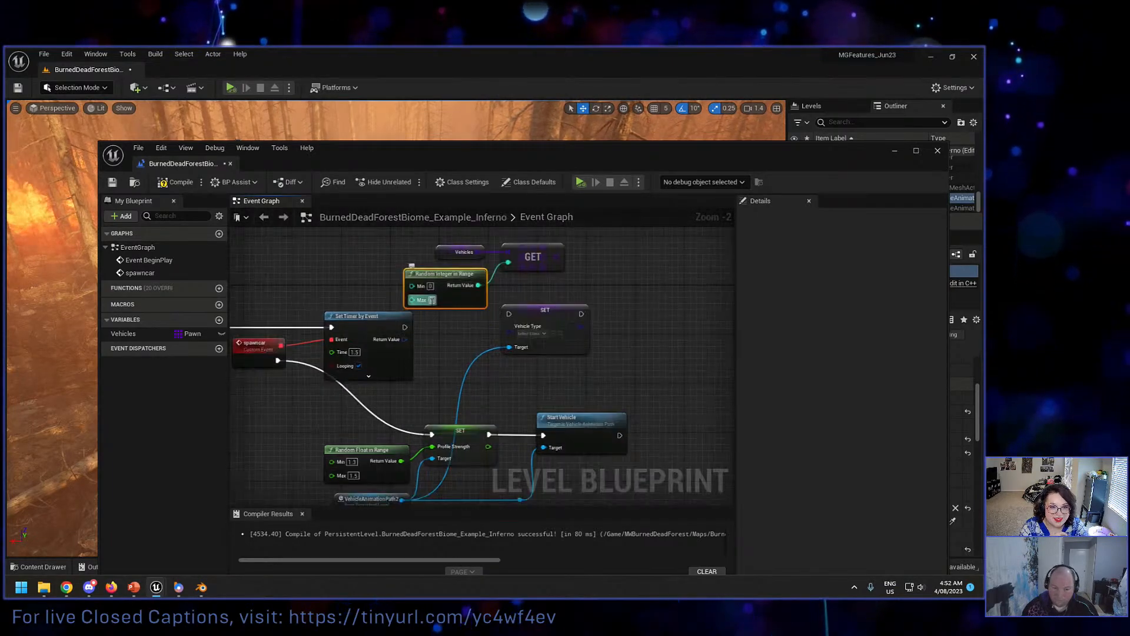
text(2)
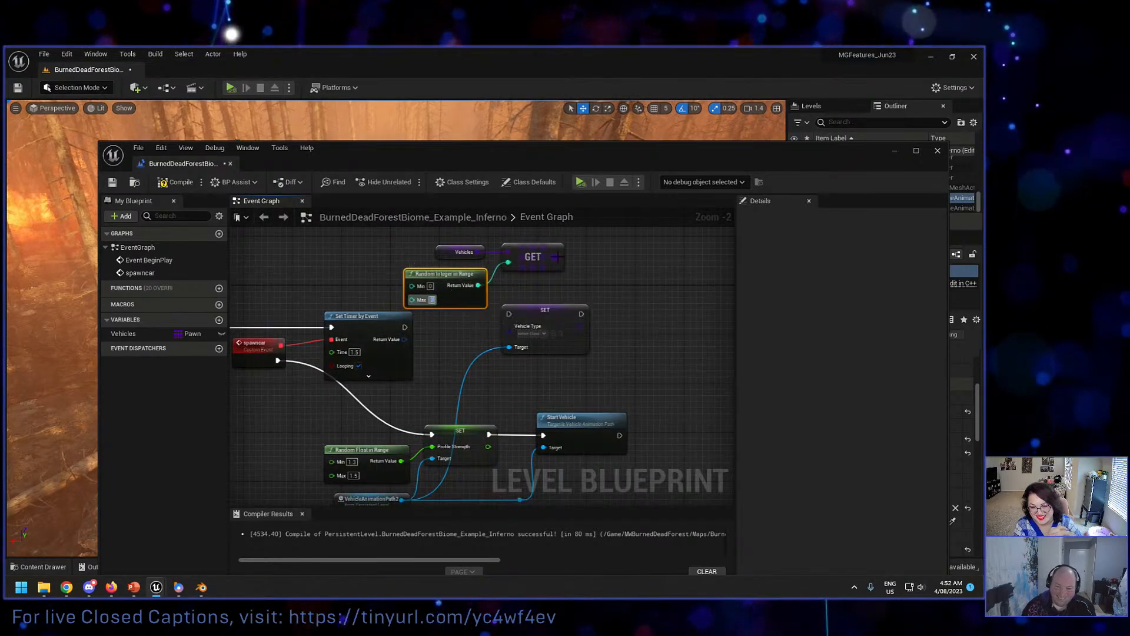
drag(557, 257, 520, 333)
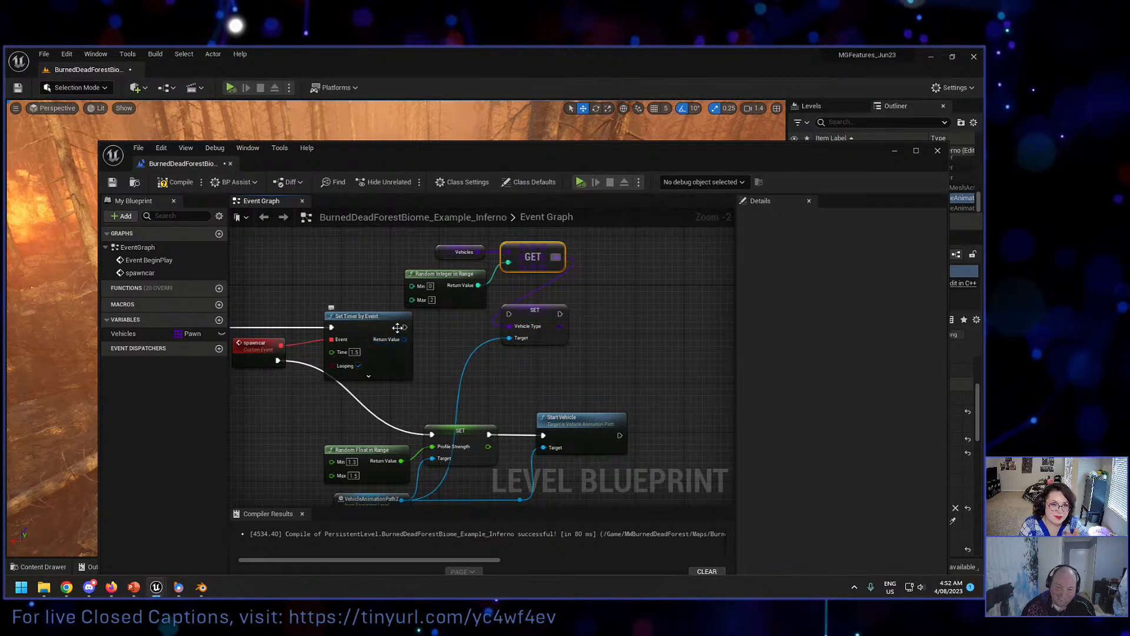
Step: Wire the Vehicle Type SET node's execution between the Profile Strength SET and Start Vehicle, leaving Set Timer by Event's output unconnected
drag(405, 327, 507, 312)
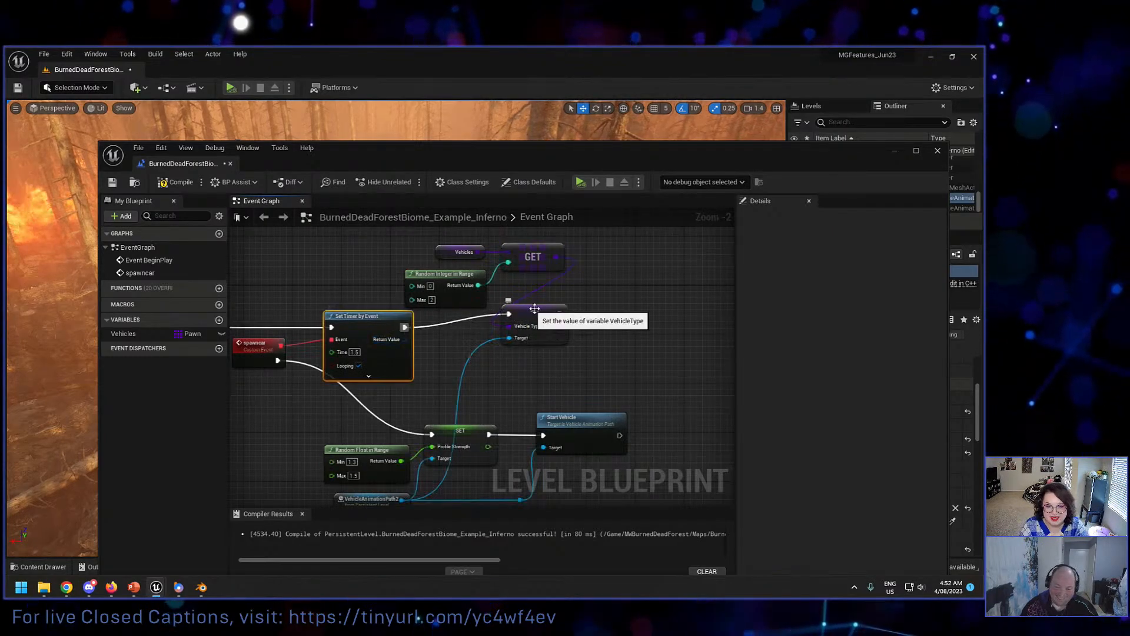
right_drag(445, 334, 477, 301)
scroll(478, 301, down, 2)
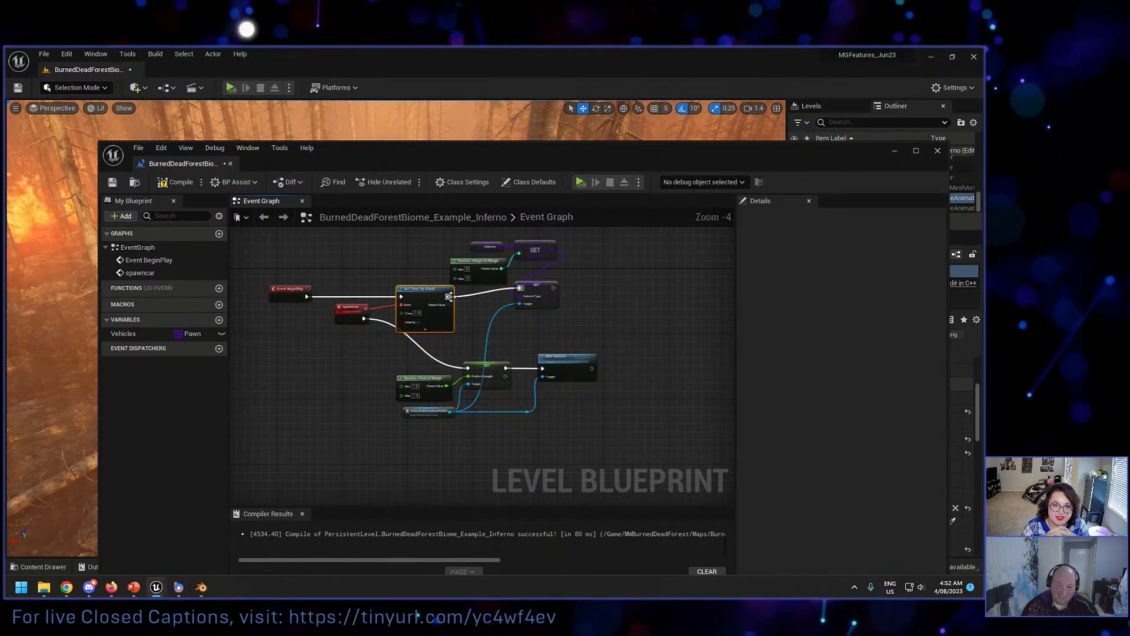
click(580, 365)
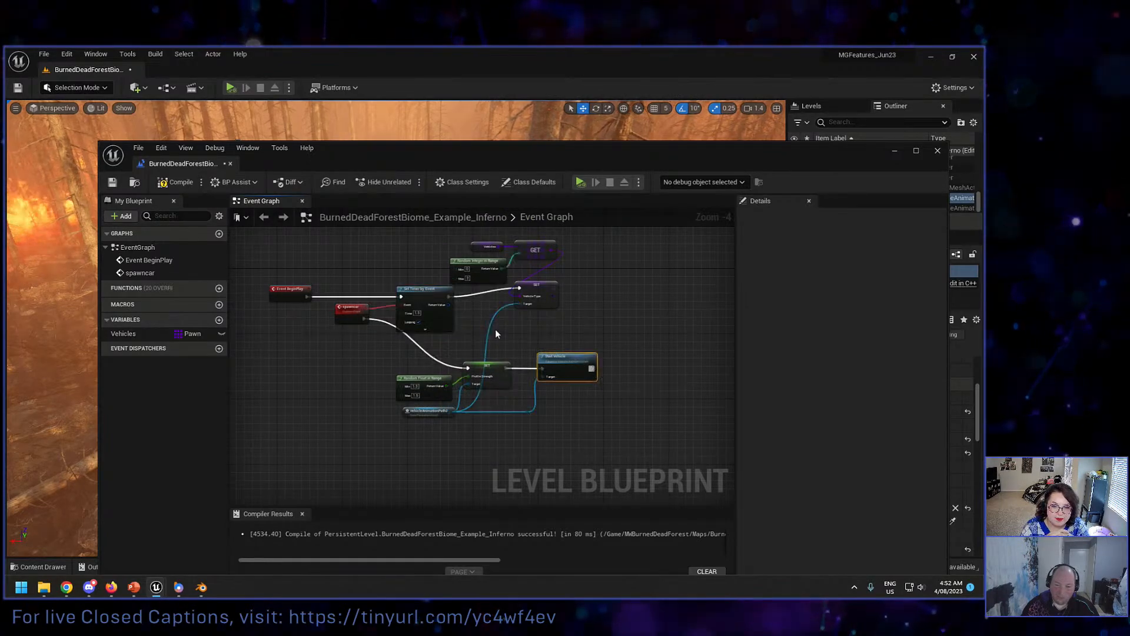
click(505, 362)
drag(505, 368, 543, 368)
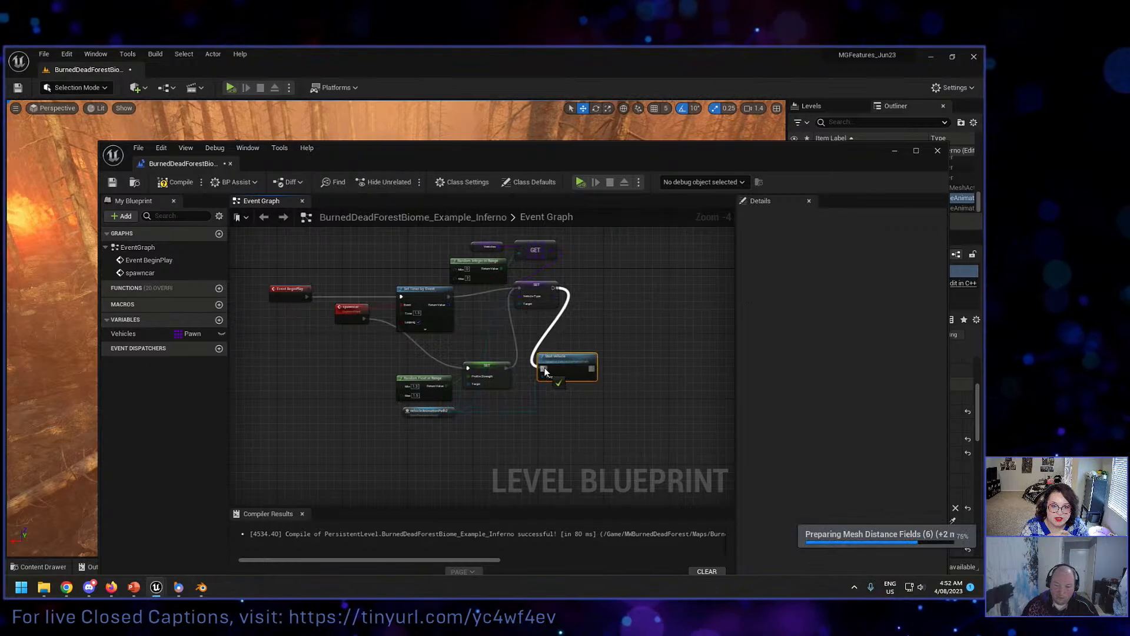
right_click(449, 297)
click(477, 365)
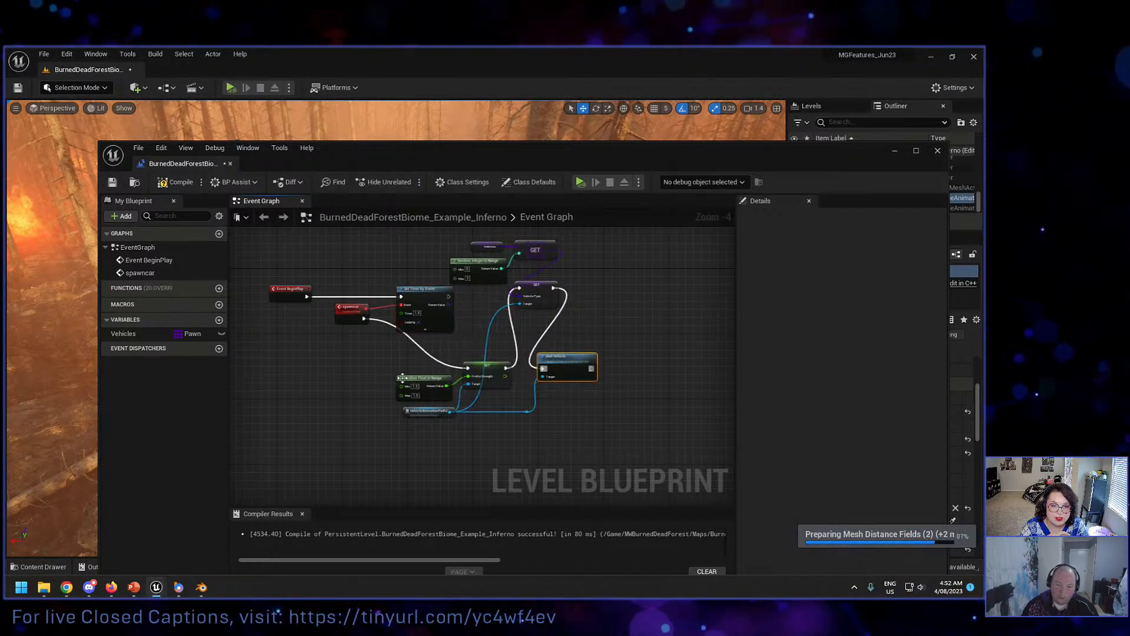
Step: Auto-format the spawncar node chain, then compile and save the Level Blueprint
click(404, 377)
key(f)
scroll(414, 351, down, 1)
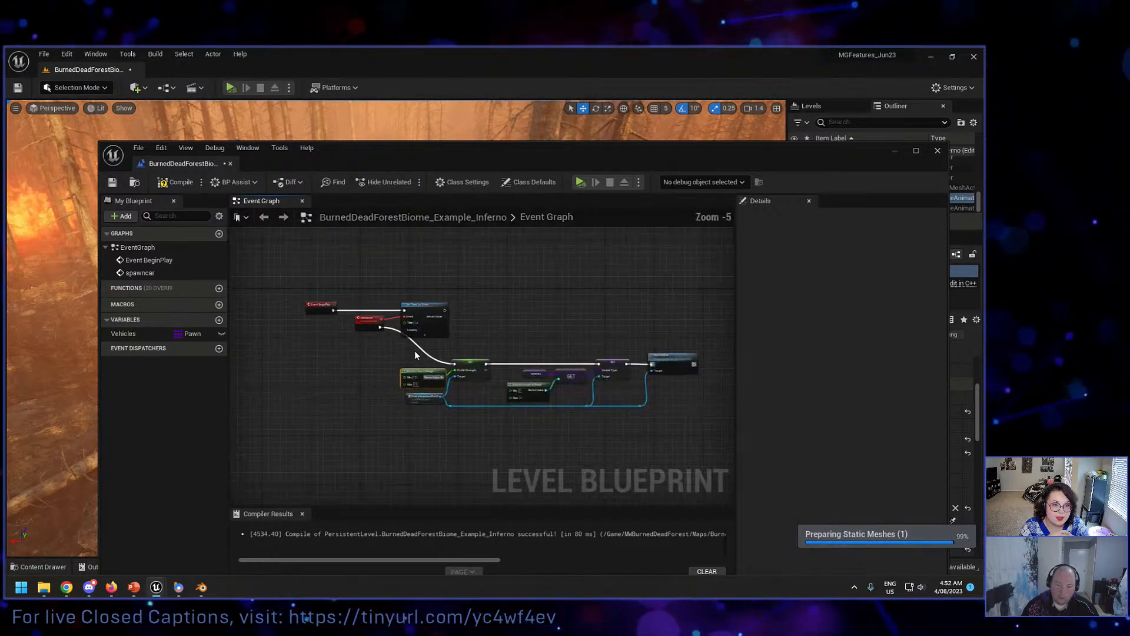
right_drag(415, 351, 387, 339)
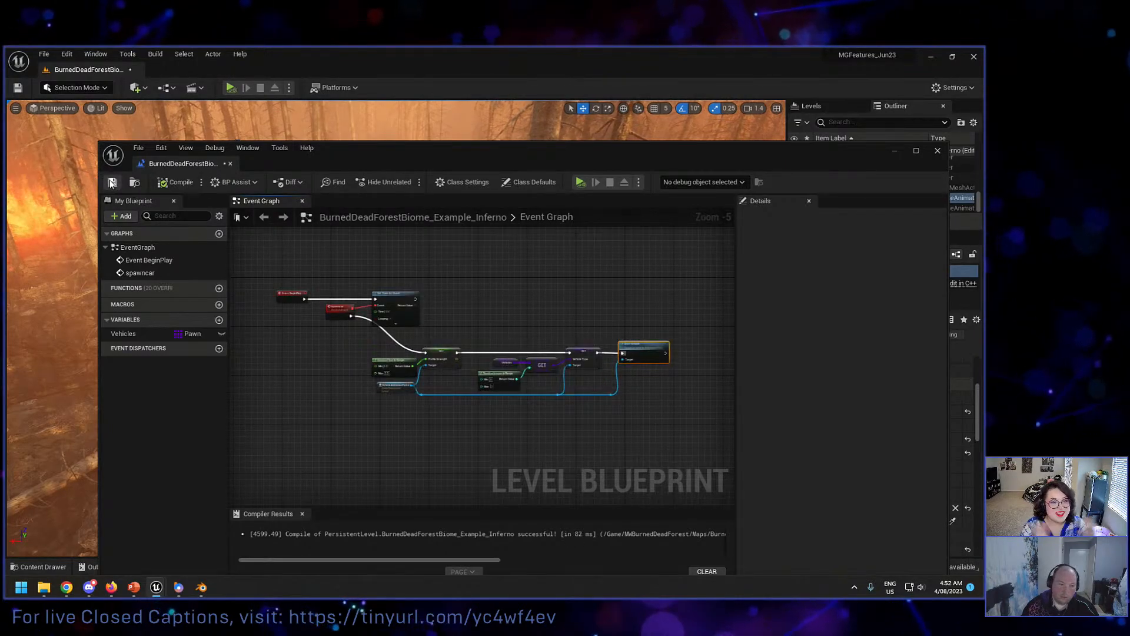
click(112, 182)
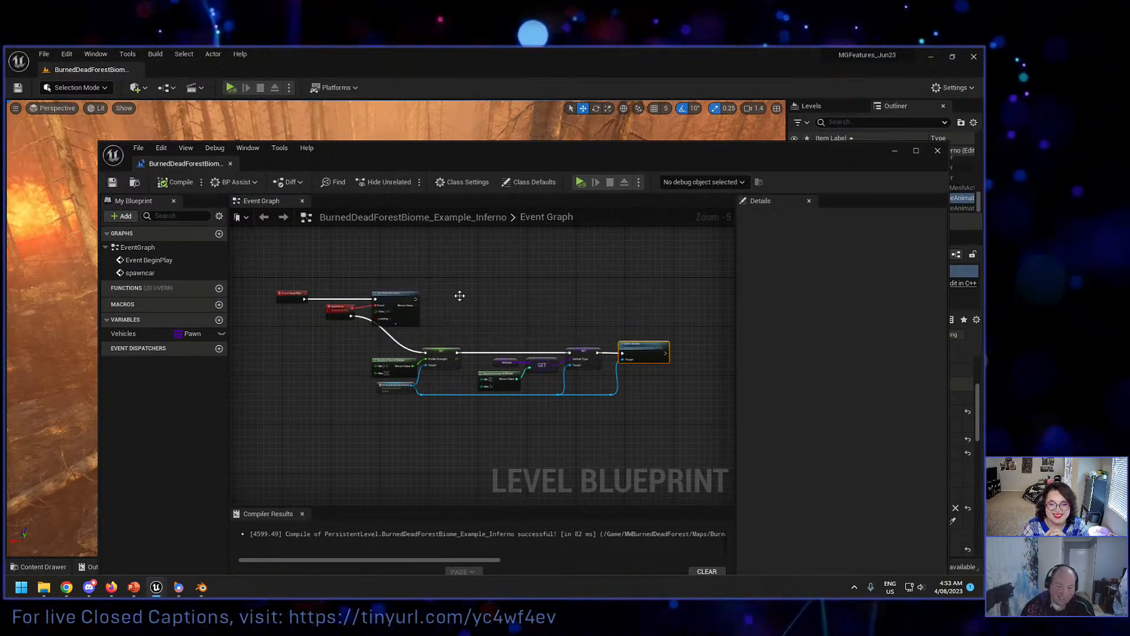
Step: Examine the spawncar chain from the Profile Strength SET through the random vehicle selection to Start Vehicle
right_drag(457, 292, 401, 276)
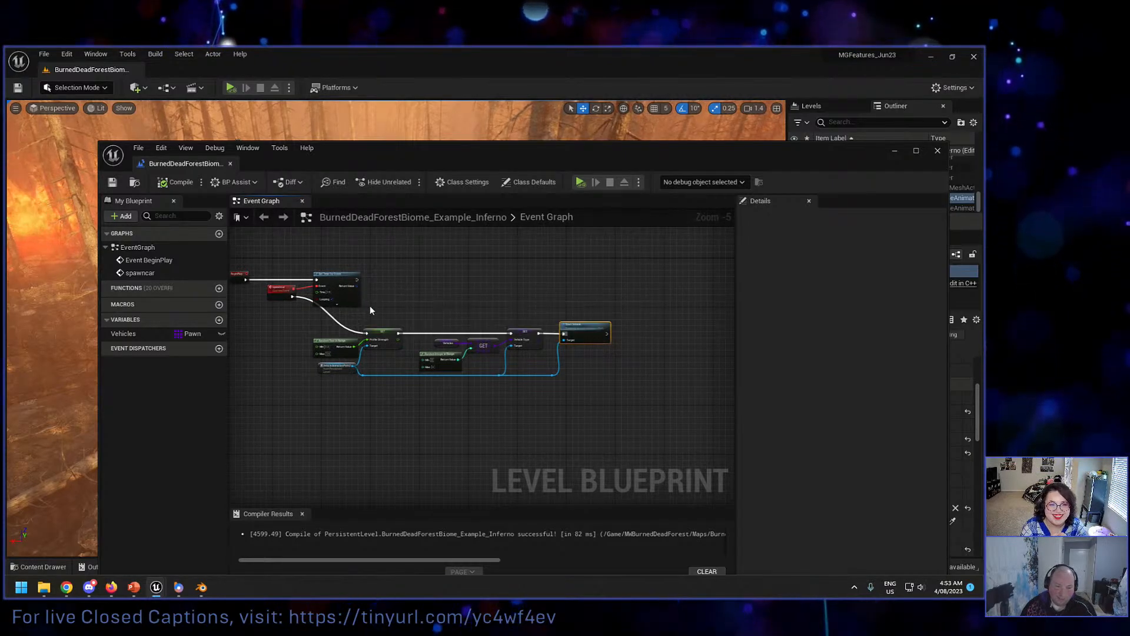
scroll(424, 303, up, 2)
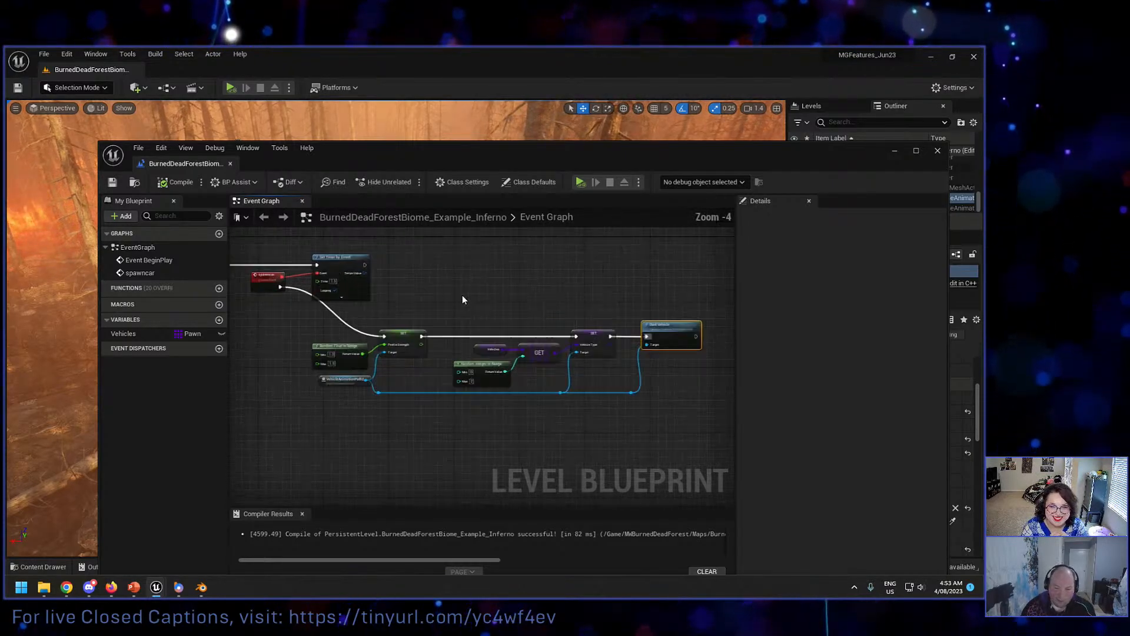
right_drag(477, 297, 394, 275)
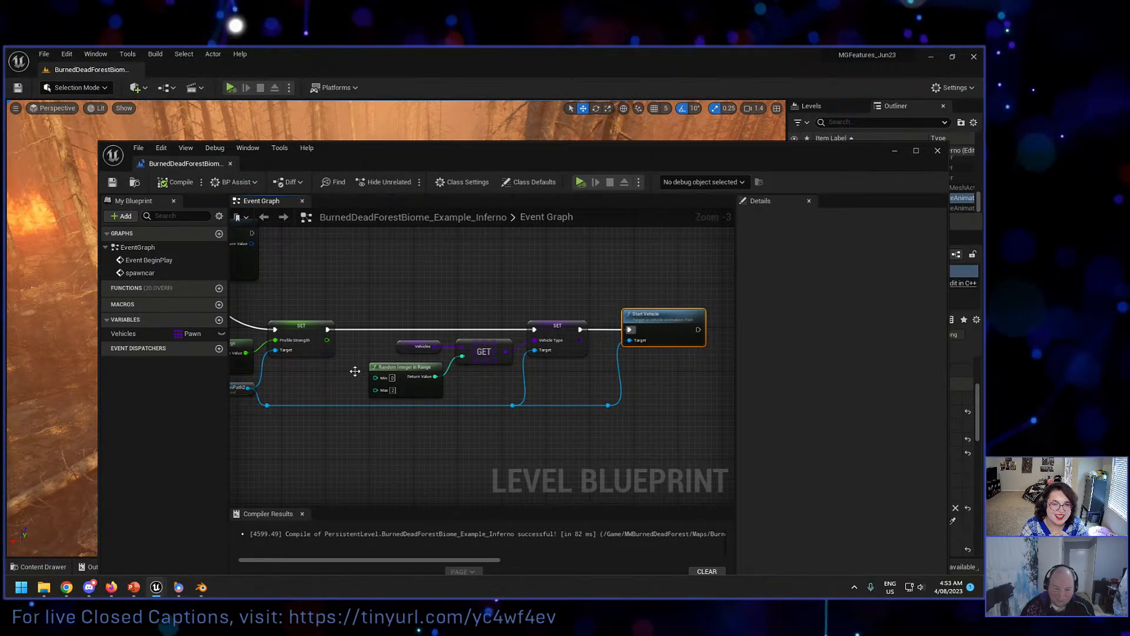
right_drag(354, 368, 452, 349)
right_drag(383, 362, 337, 353)
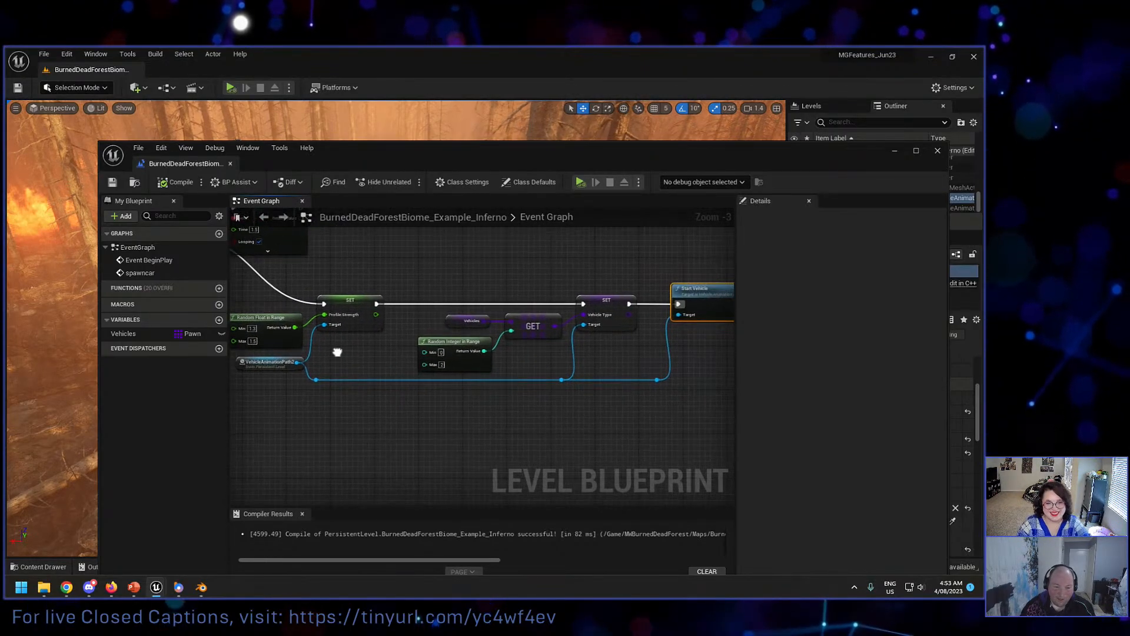
right_drag(273, 325, 282, 287)
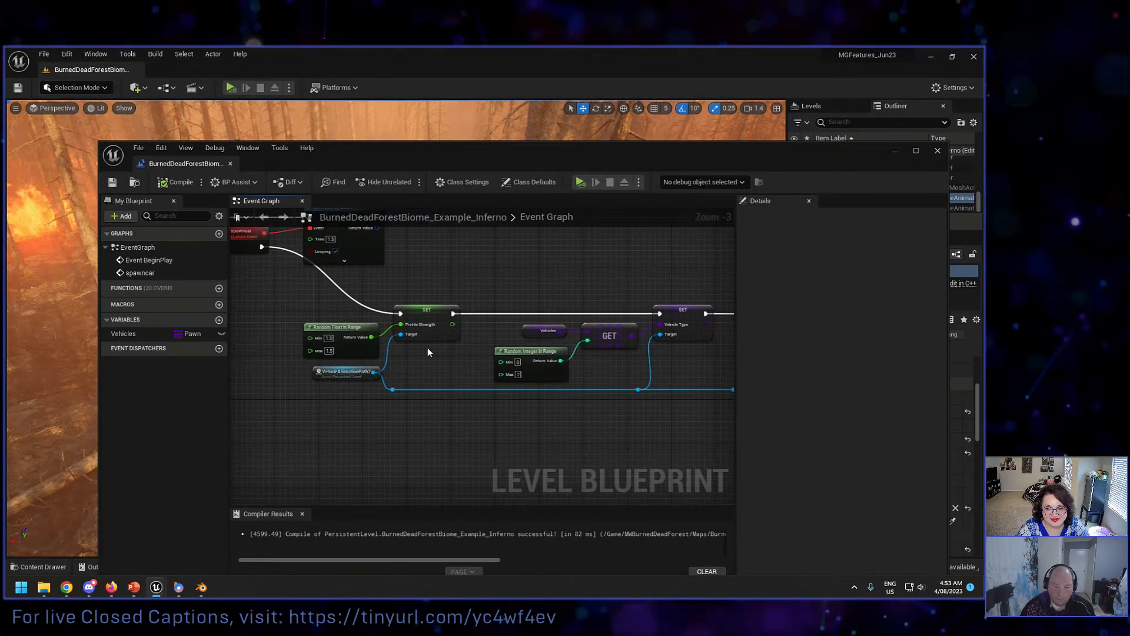
right_drag(428, 352, 336, 341)
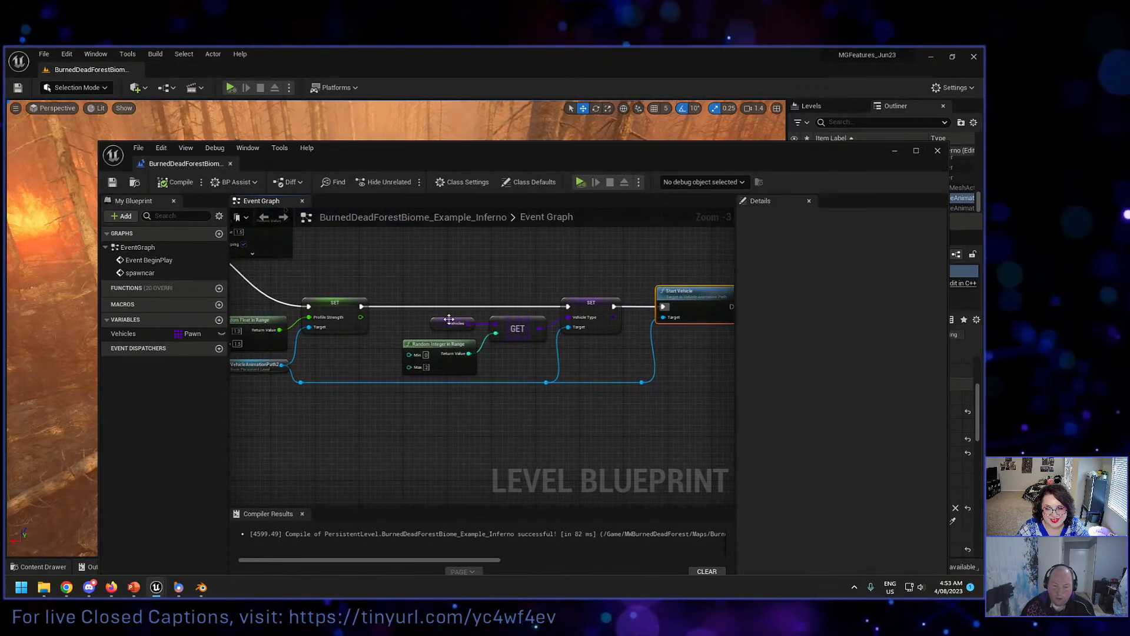
right_drag(503, 353, 380, 342)
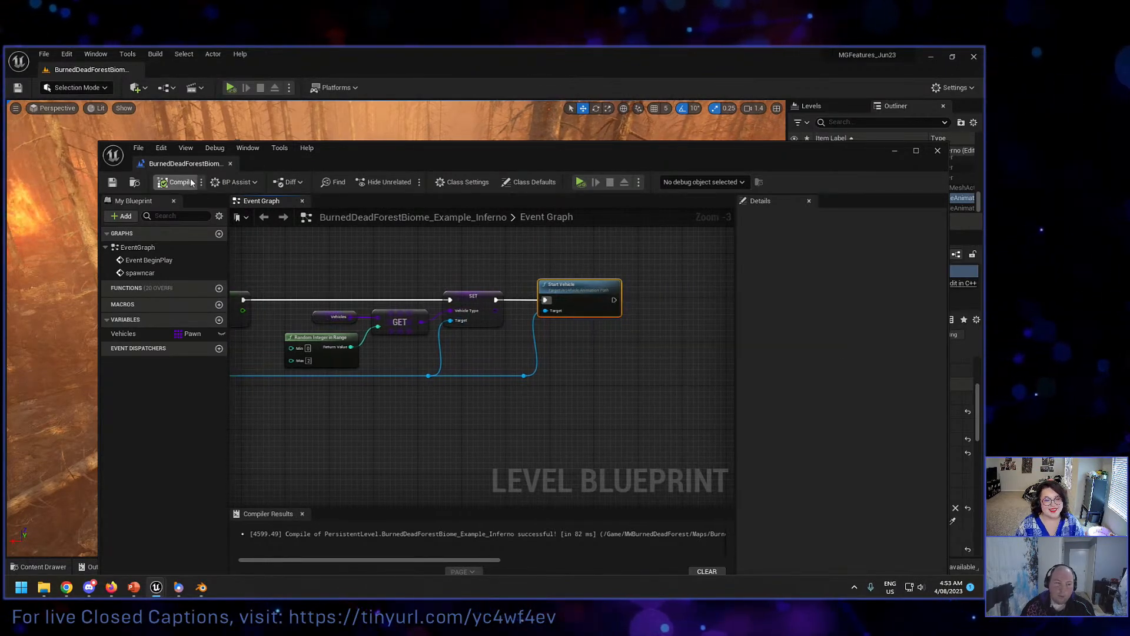
Step: Move the blueprint window aside to watch the simulated vehicles on the road, stop the simulation and return to the event graph
drag(296, 156, 263, 453)
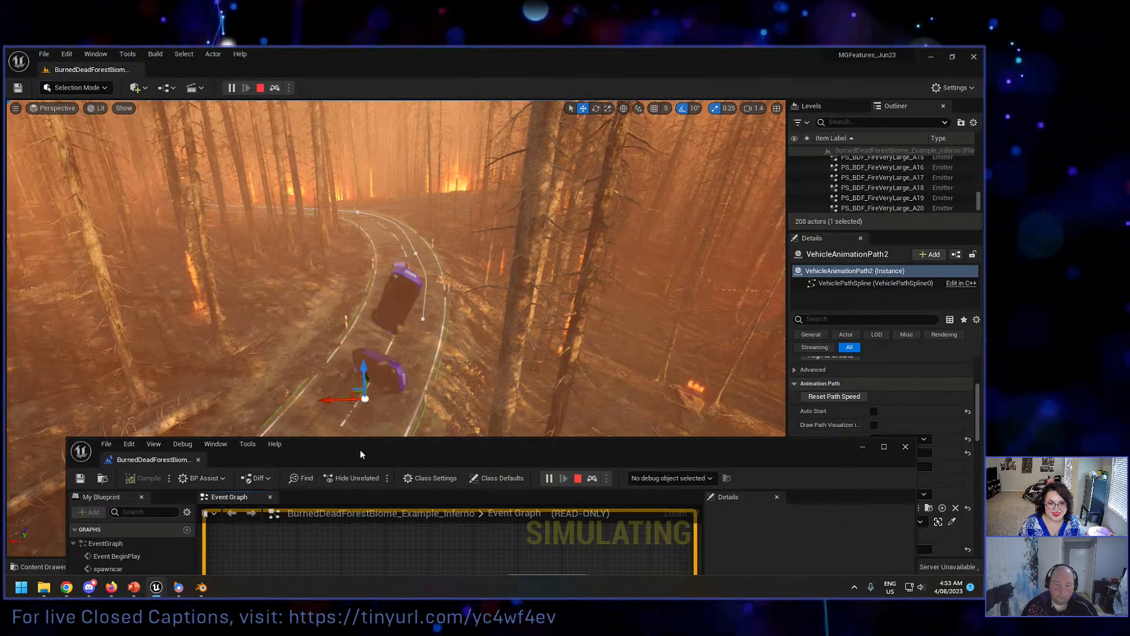
key(Escape)
drag(355, 441, 287, 200)
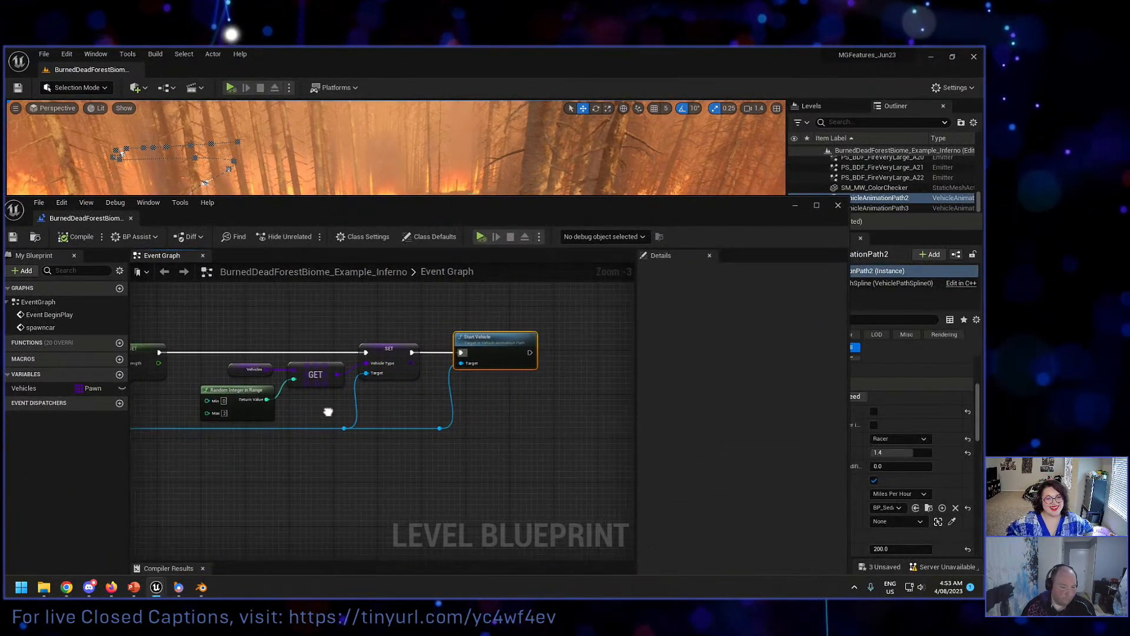
right_drag(297, 406, 362, 402)
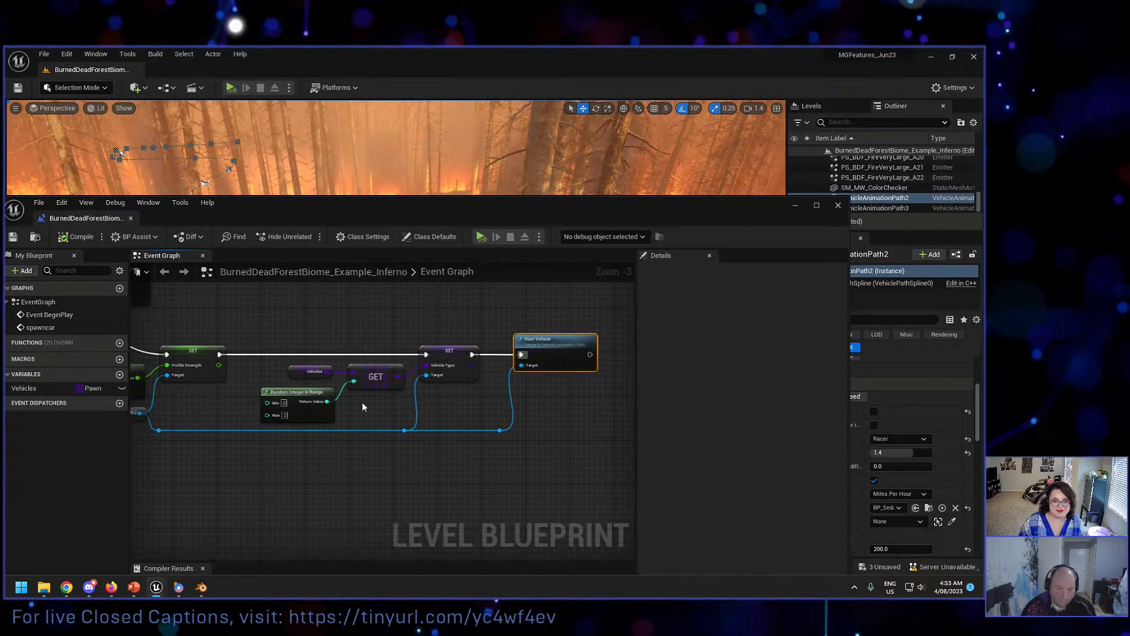
Step: Inspect the Vehicles variable's default array entries, widening the value column so their names can be read
drag(194, 216, 220, 215)
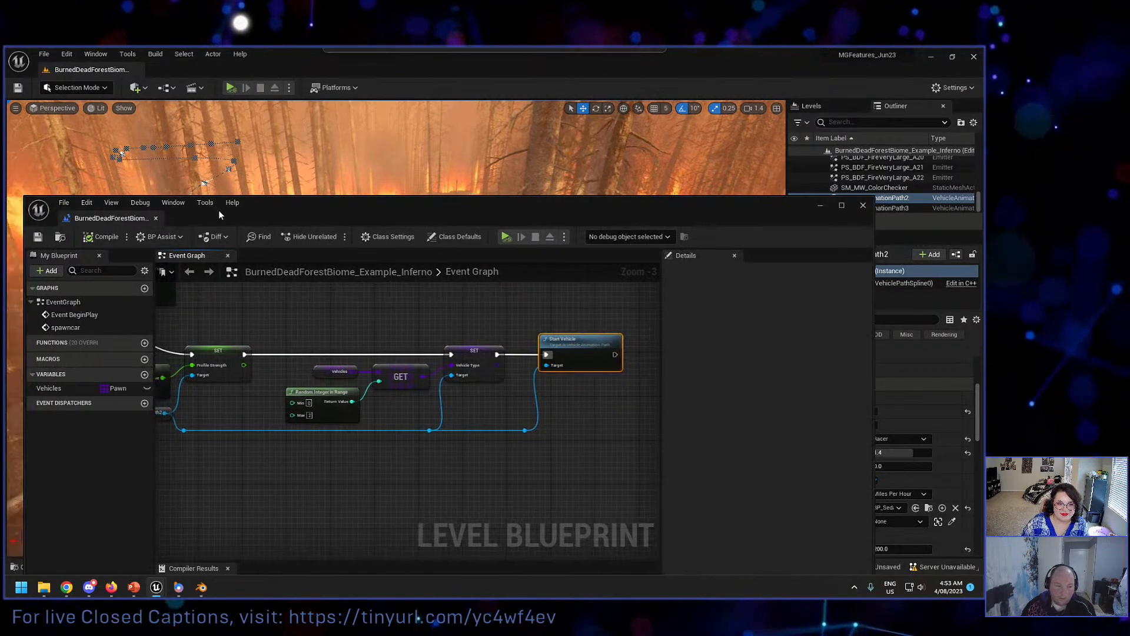
click(47, 388)
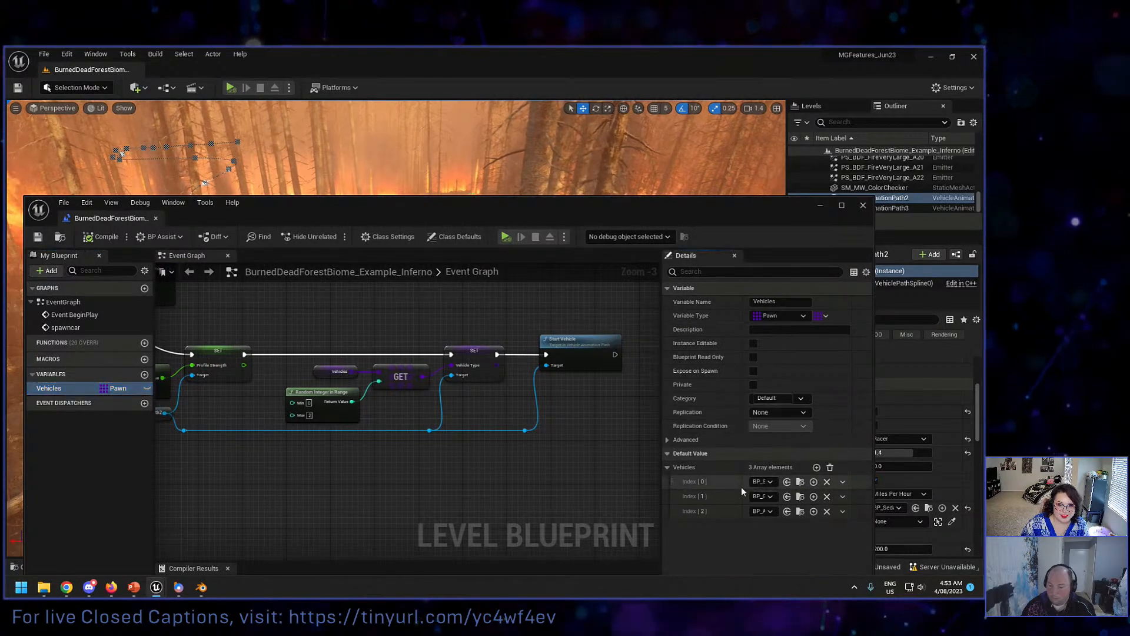
drag(743, 470, 727, 469)
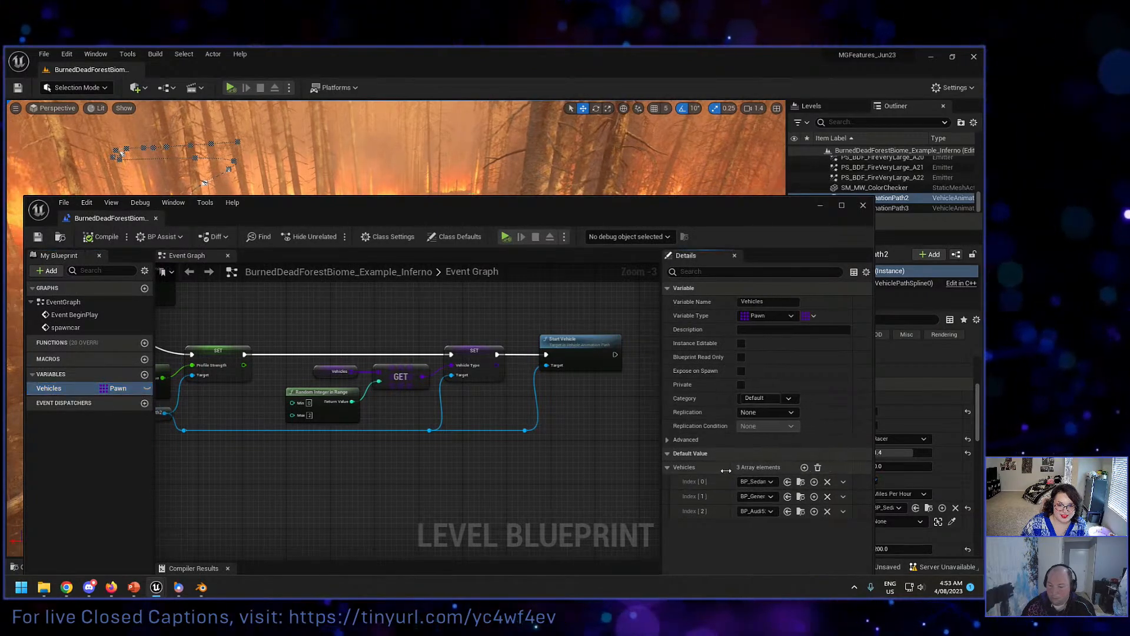
Step: Set the Time of the looping Set Timer by Event node to 2 seconds and save the Level Blueprint
right_drag(321, 451, 479, 472)
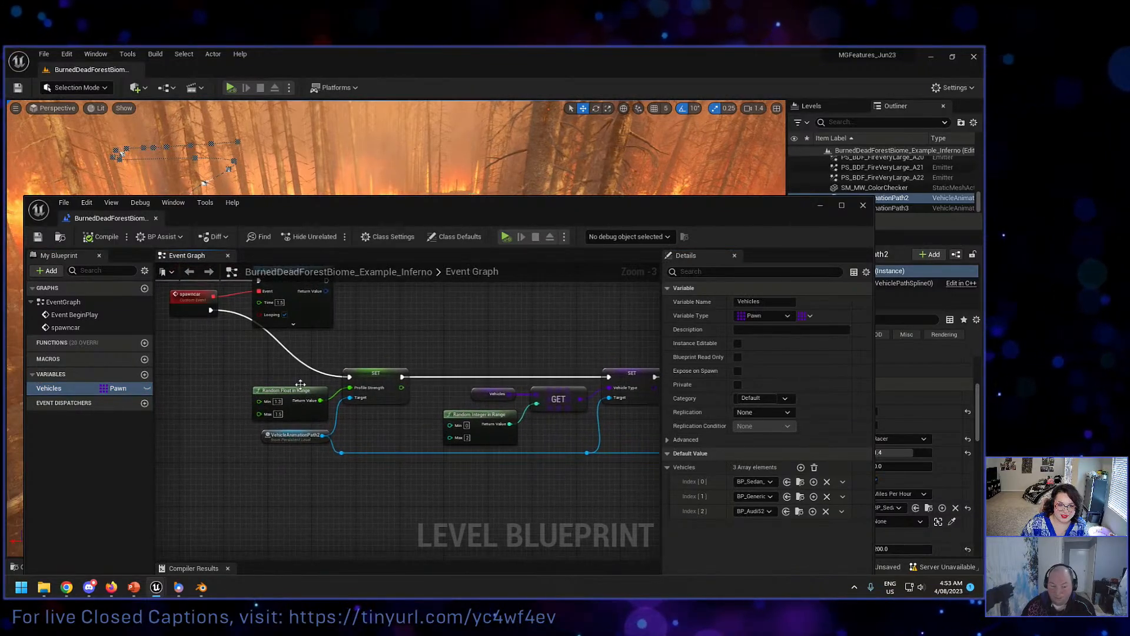
click(279, 302)
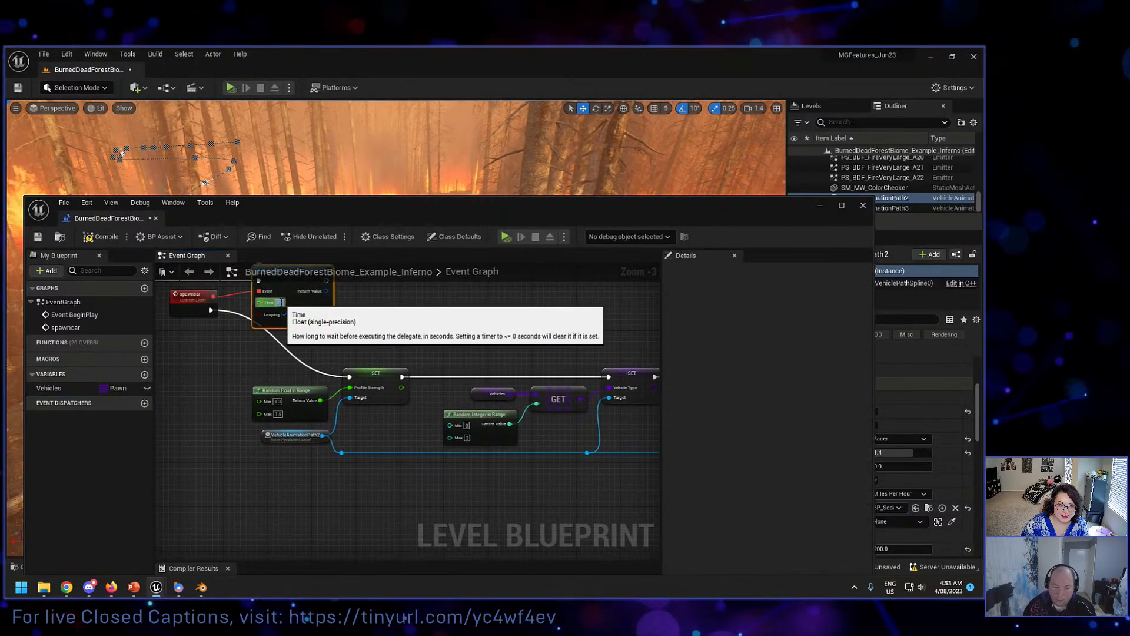
text(2)
key(Return)
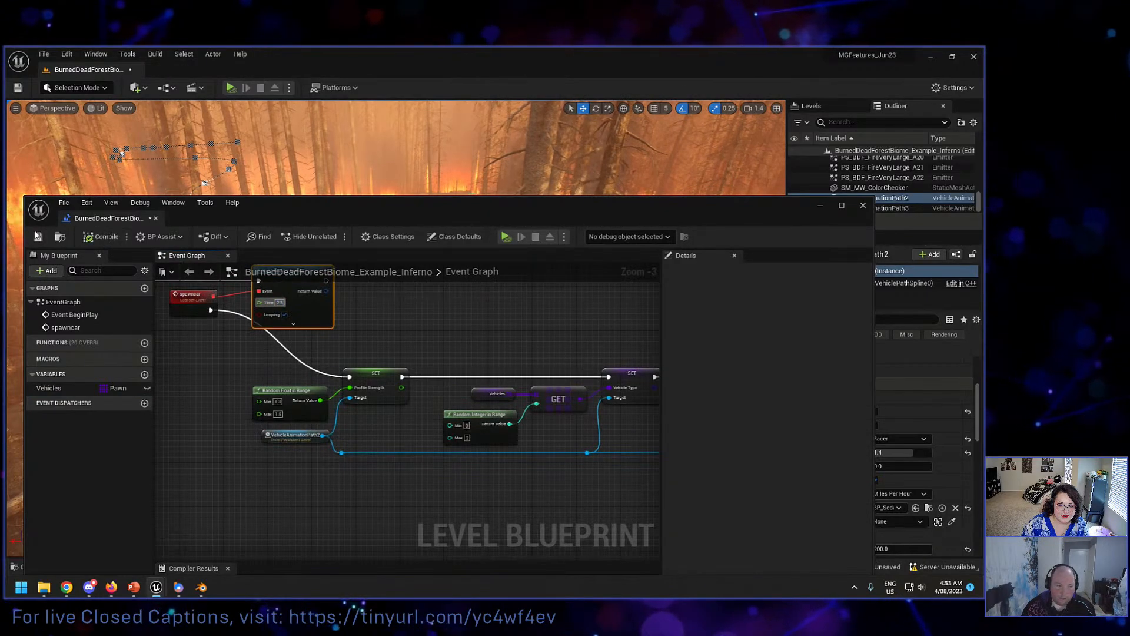
click(37, 236)
Step: Review the spawncar chain up to Start Vehicle, minimize the Level Blueprint window and start simulating the level
right_drag(434, 485, 387, 477)
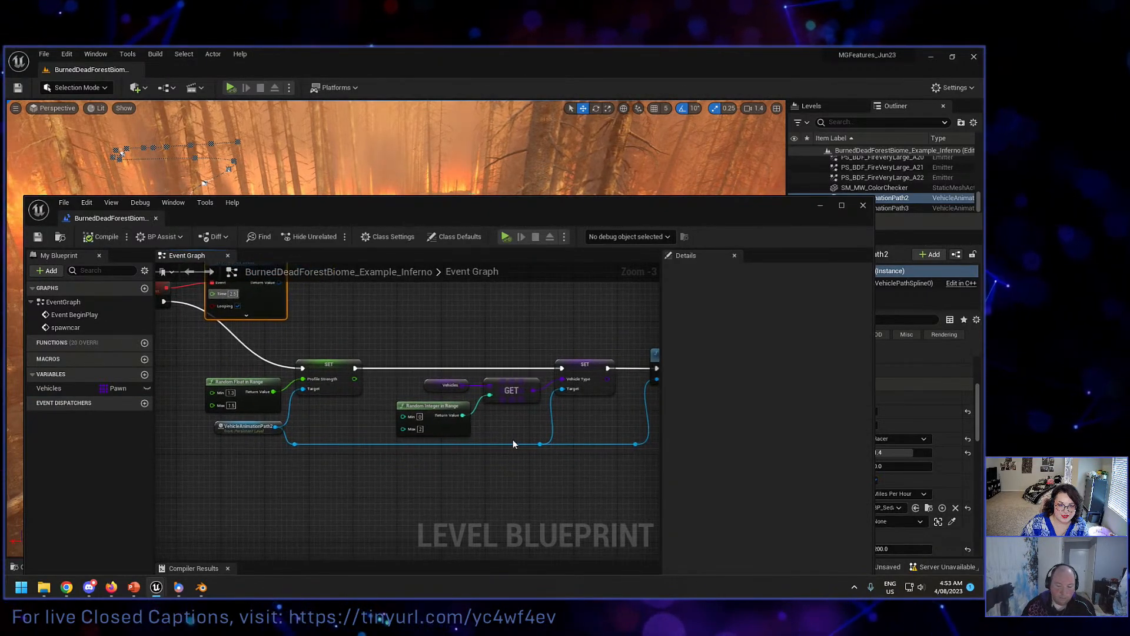
right_drag(490, 423, 359, 391)
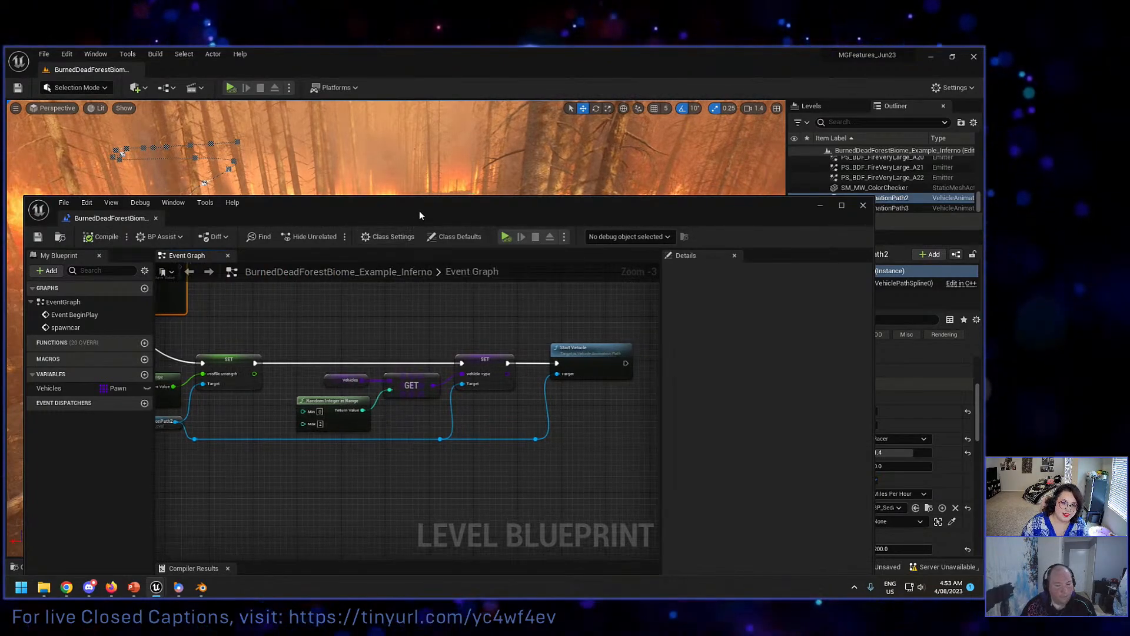
click(820, 206)
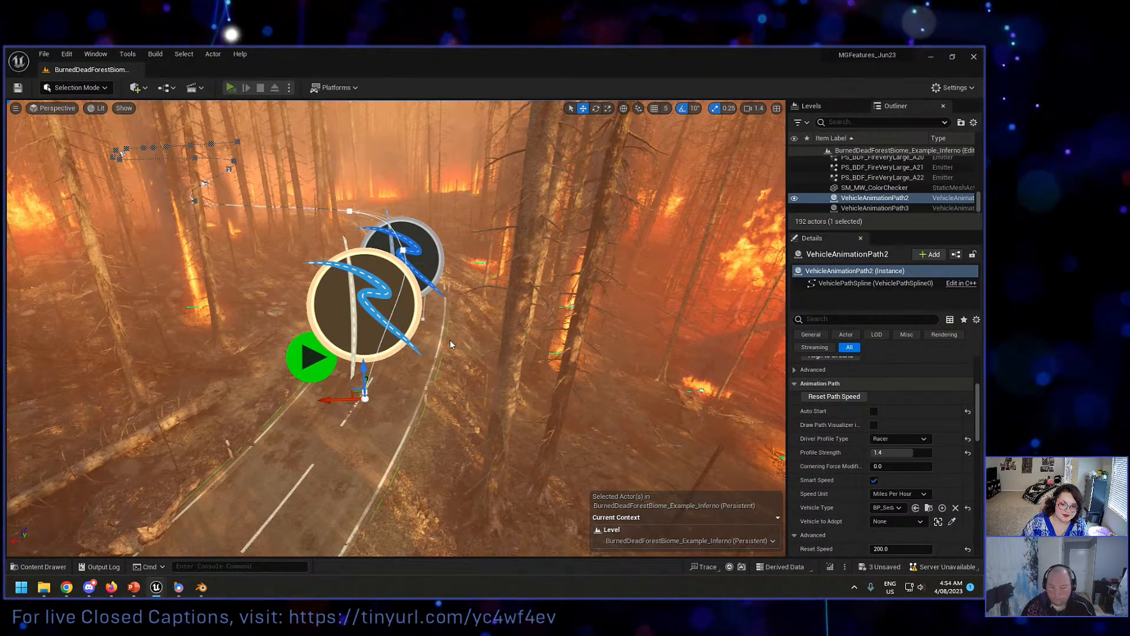
key(alt+p)
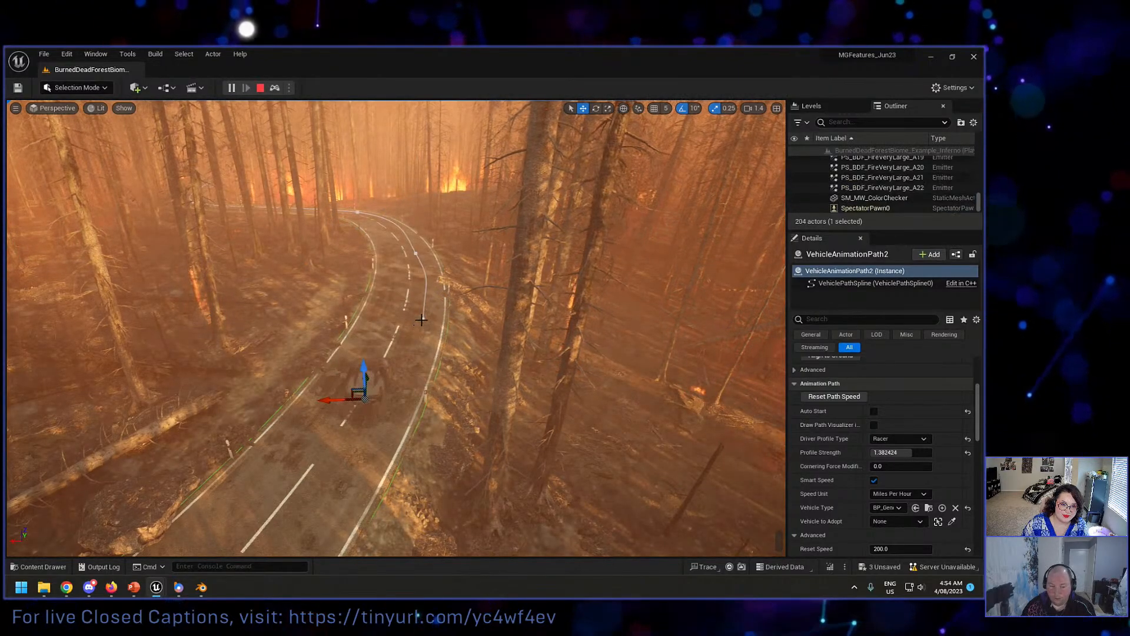
Step: Watch the spawned vehicles drive the forest road from a viewpoint farther along the bend, and stop the simulation
right_drag(423, 313, 399, 287)
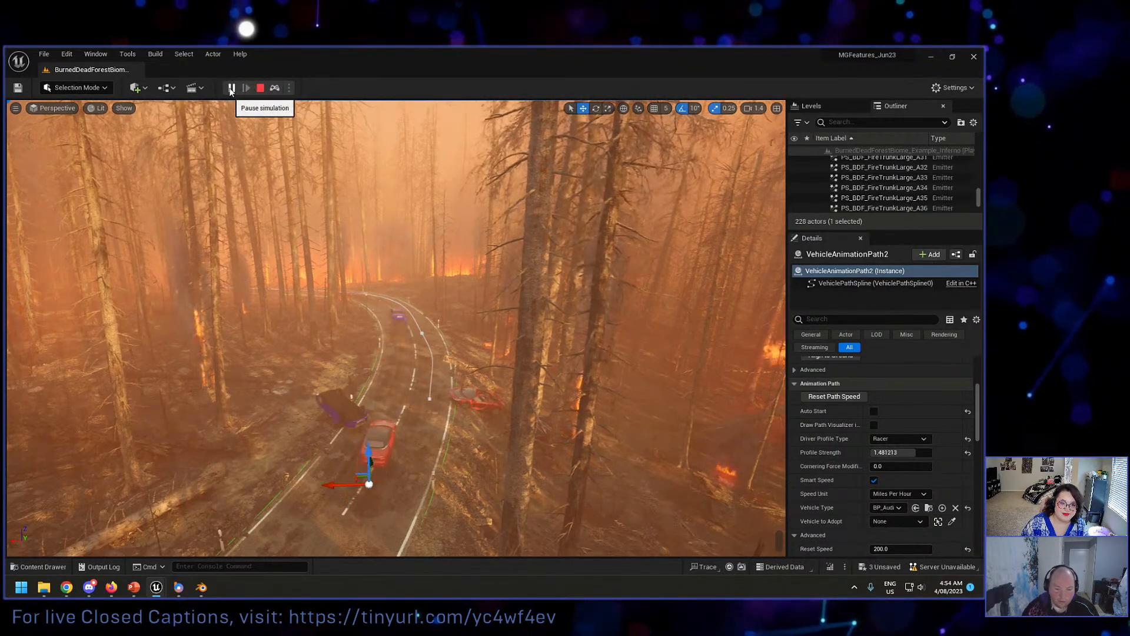
key(w)
mouse_move(330, 265)
right_down()
mouse_move(323, 294)
mouse_move(259, 330)
mouse_move(330, 248)
mouse_move(330, 268)
mouse_move(303, 277)
mouse_move(413, 278)
mouse_move(301, 272)
right_up()
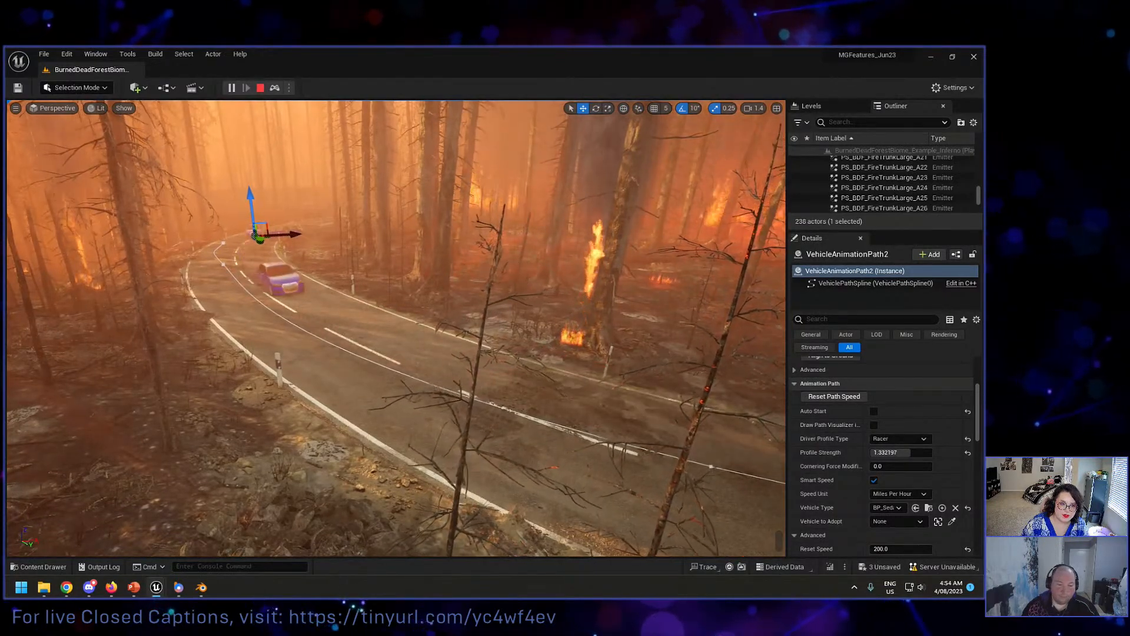
right_drag(335, 224, 340, 223)
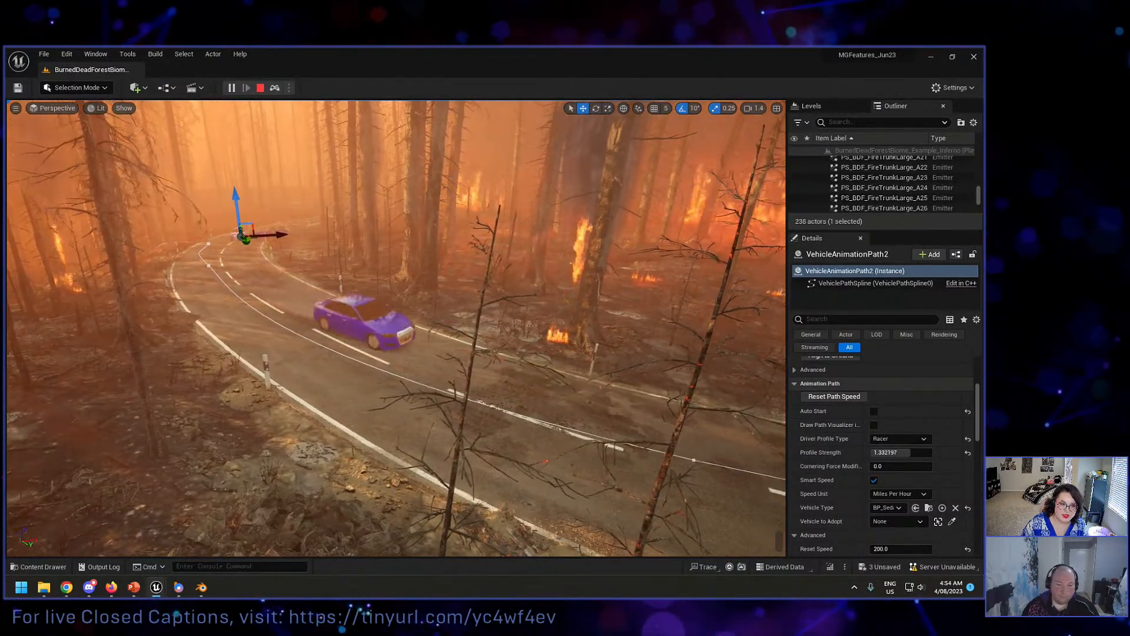
click(263, 86)
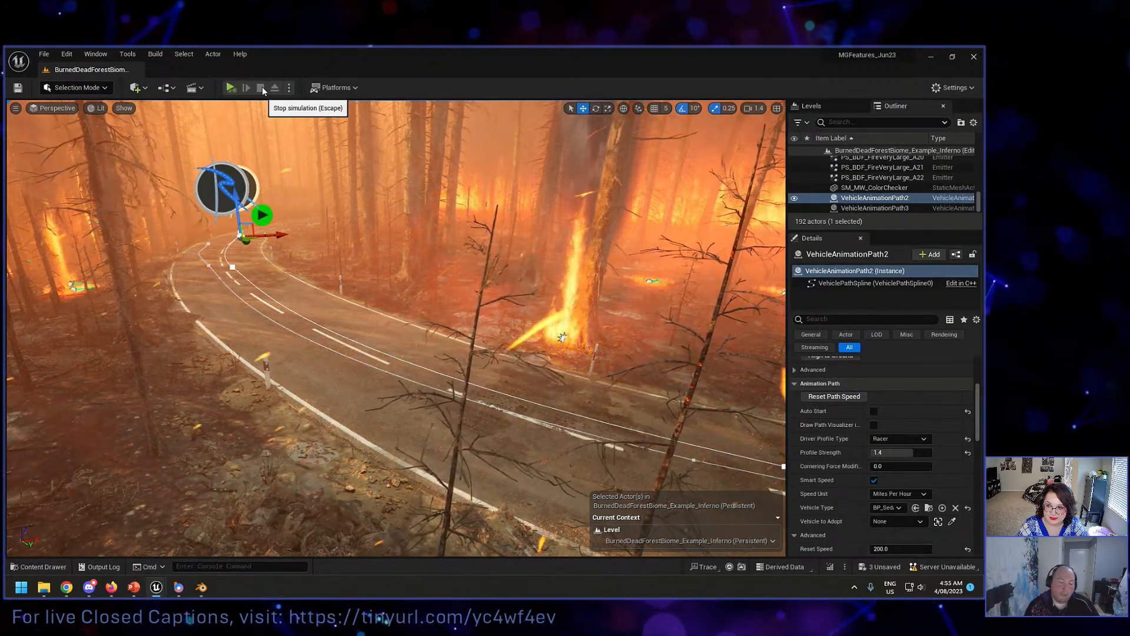
Step: Switch to Blender's red Audi scene, collapse the windows_interior collection and widen the Rush Hour vehicle prep tools to read their labels
click(202, 587)
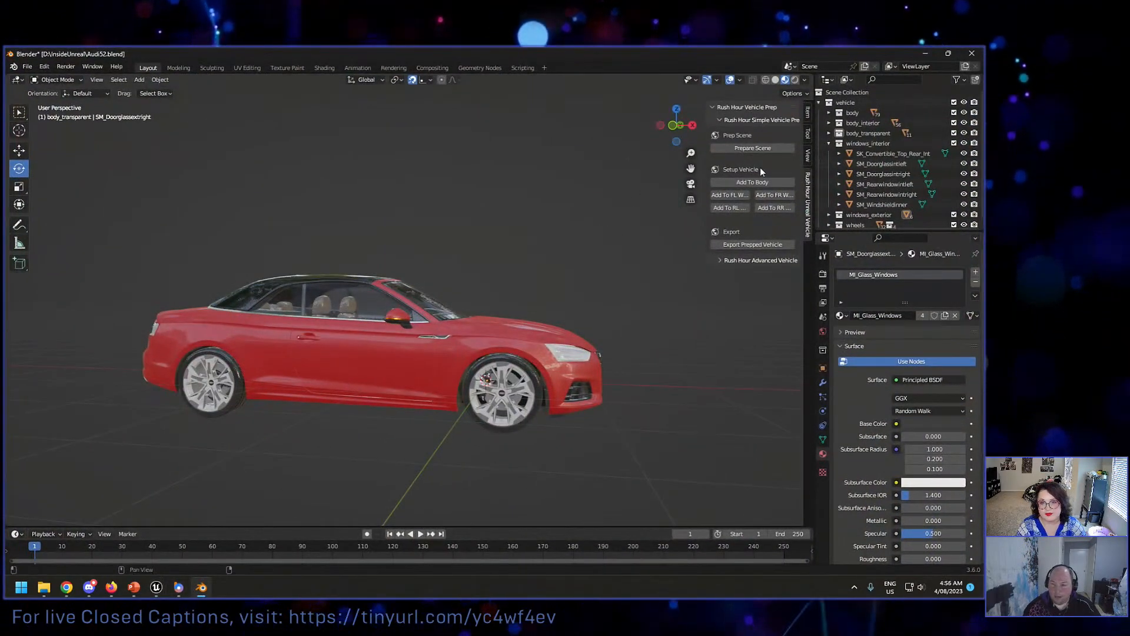
click(829, 144)
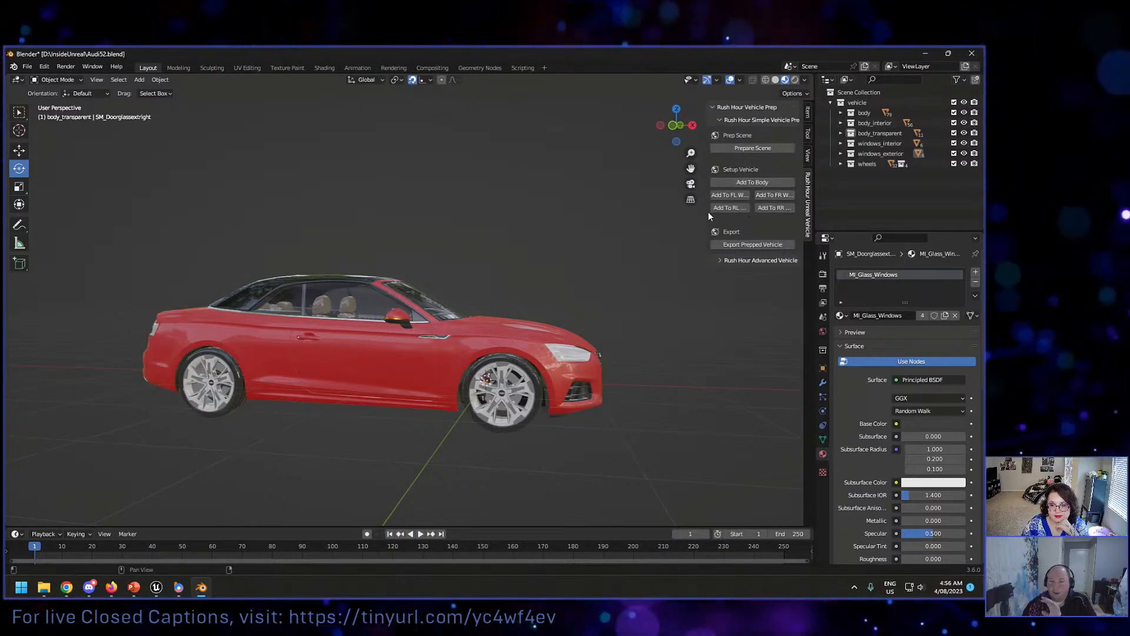
drag(705, 212, 686, 214)
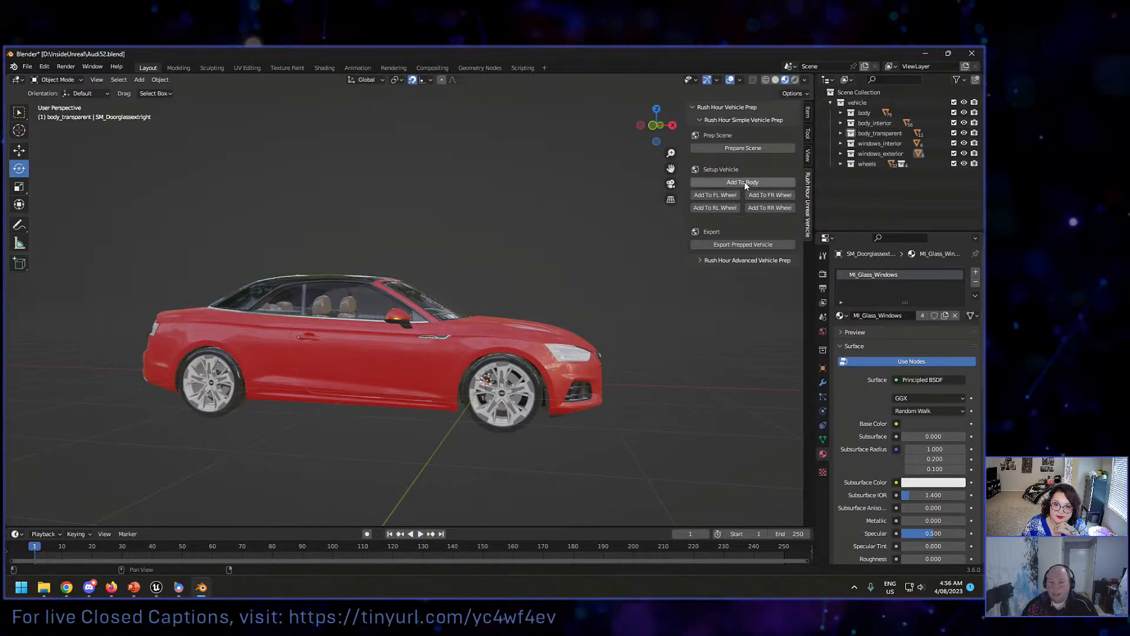
Step: Examine the parts in the body collection, collapse it again and expand the Rush Hour Advanced Vehicle Prep options
click(841, 112)
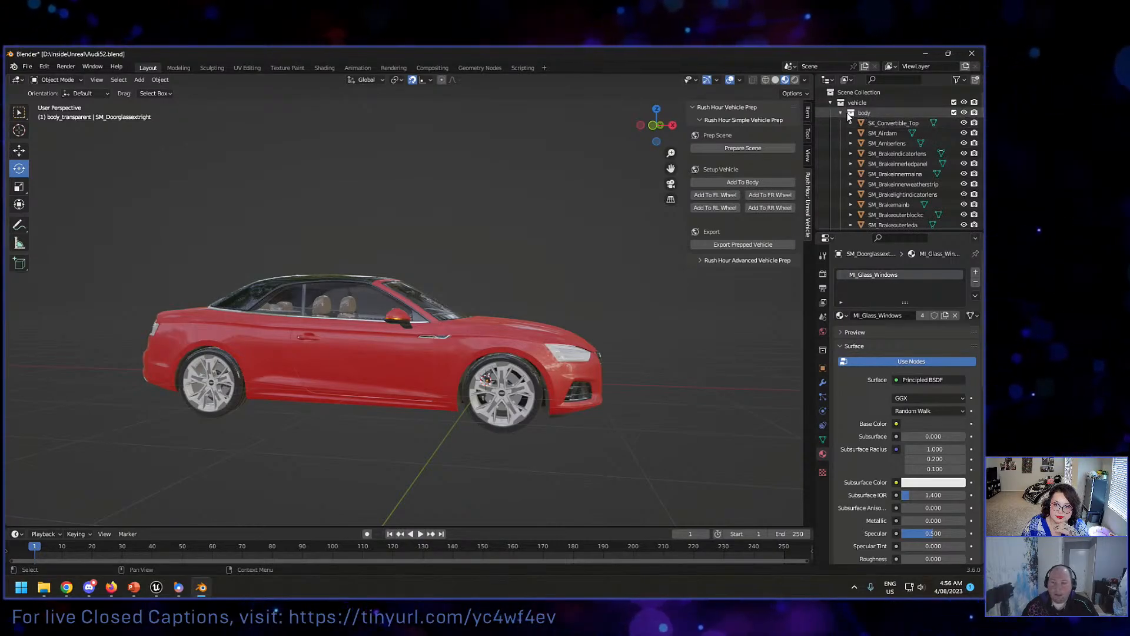
click(840, 113)
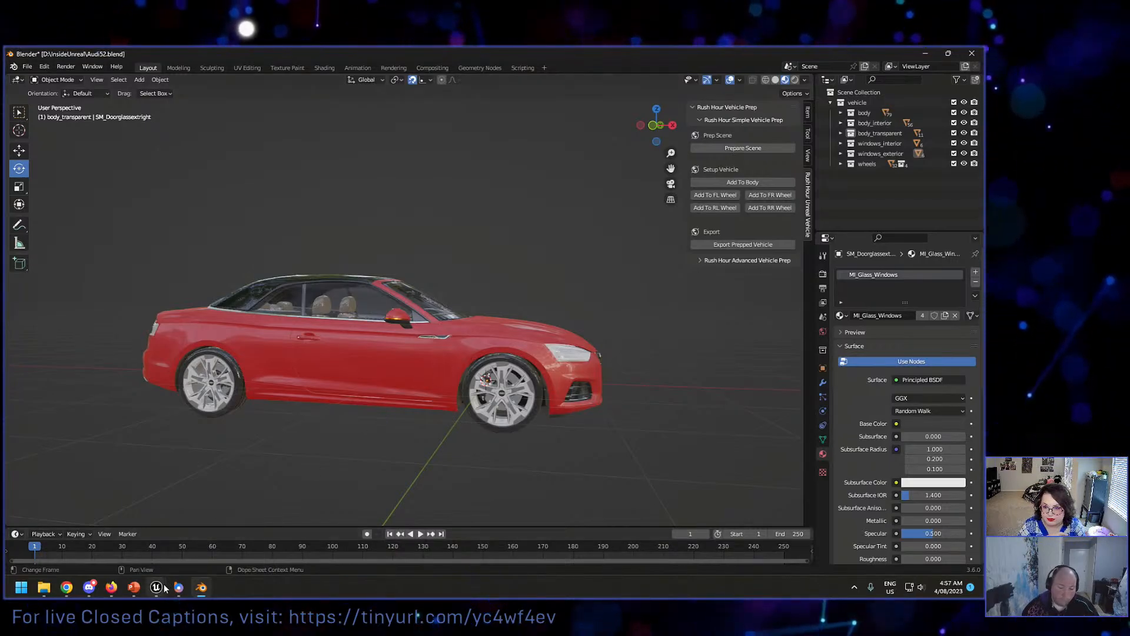
click(770, 261)
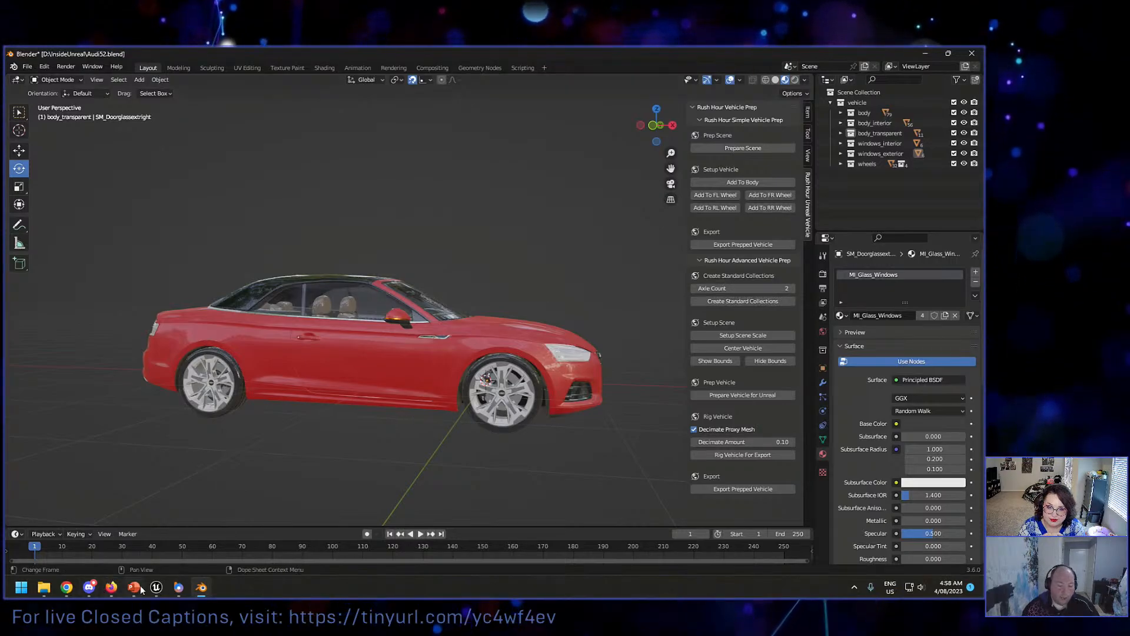
Step: Switch back to Unreal and run the vehicle importer utility widget from the Rush Hour plugin's Blueprints folder
mouse_move(156, 585)
click(133, 553)
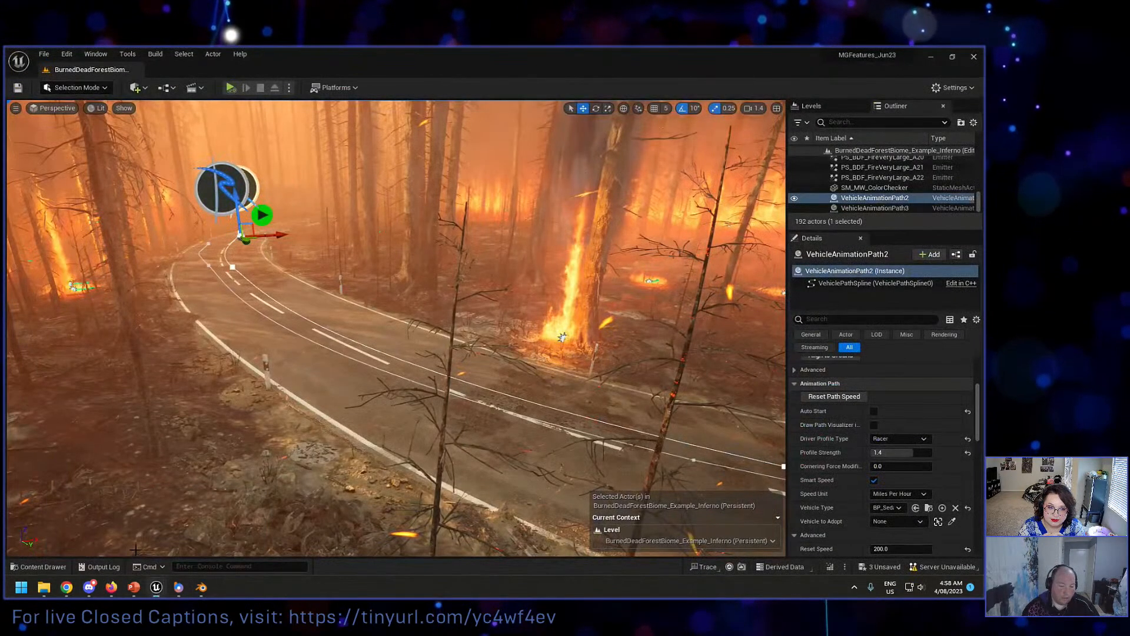
click(41, 567)
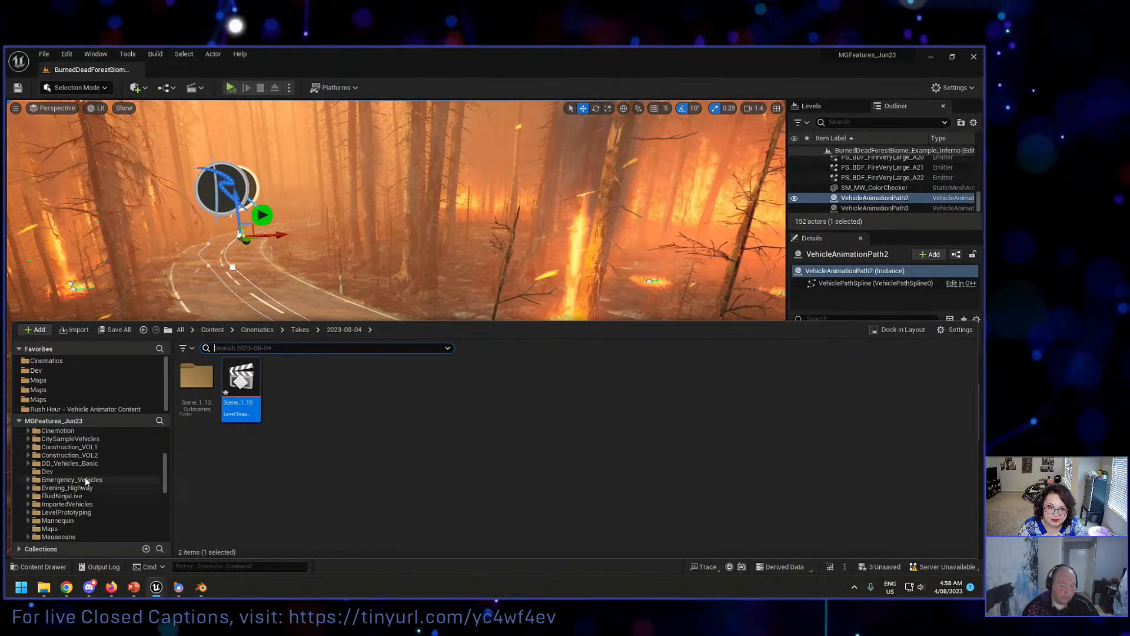
scroll(84, 477, down, 8)
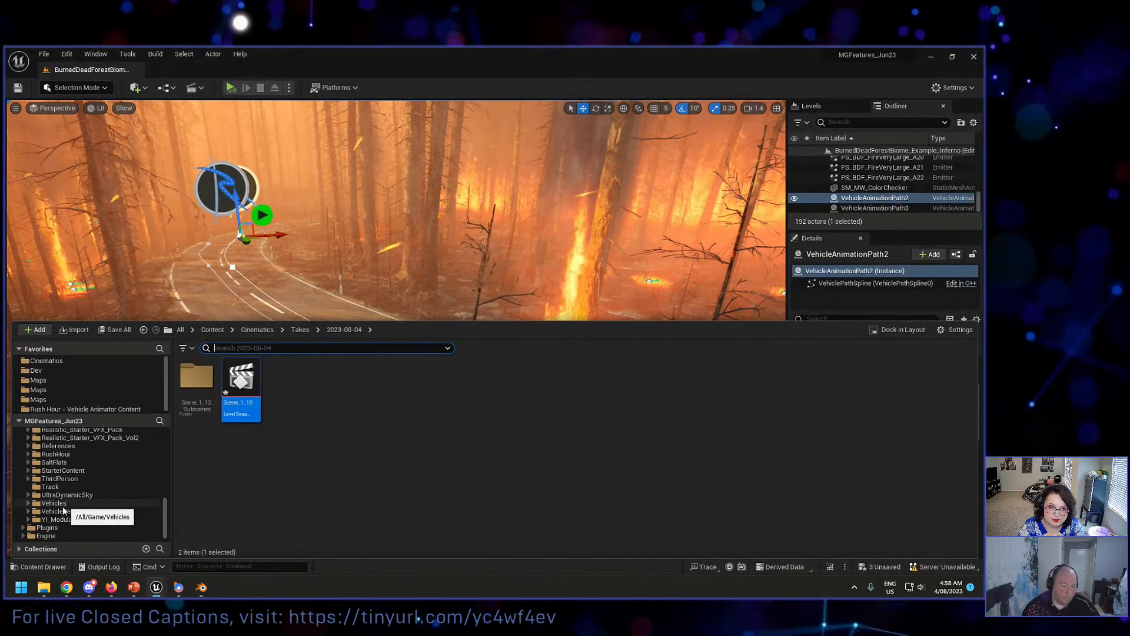
click(85, 408)
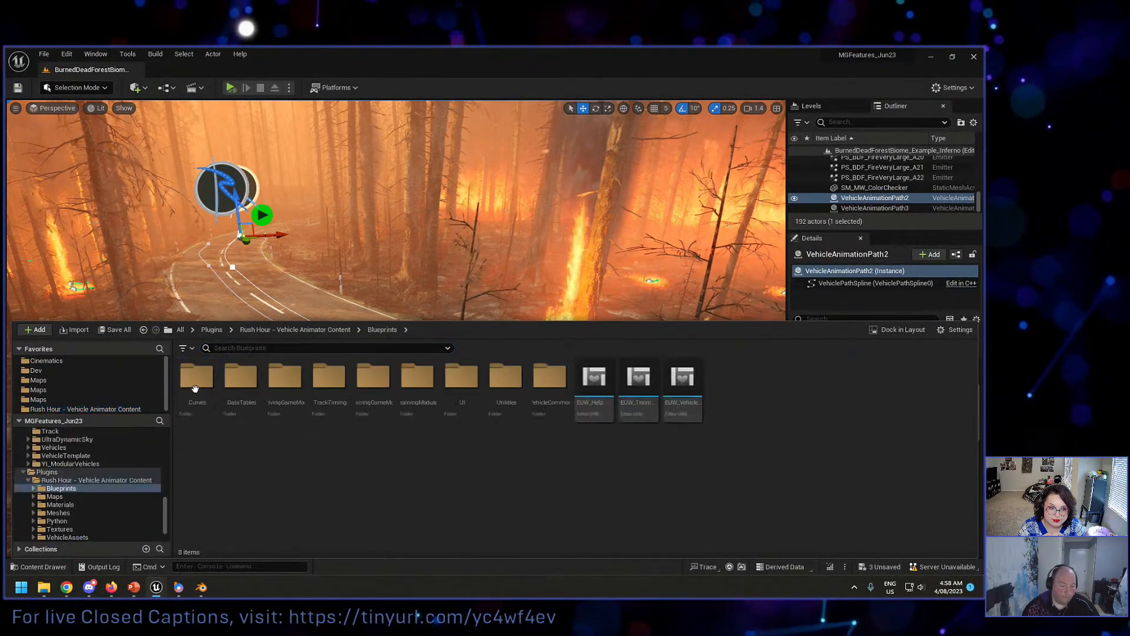
right_click(696, 402)
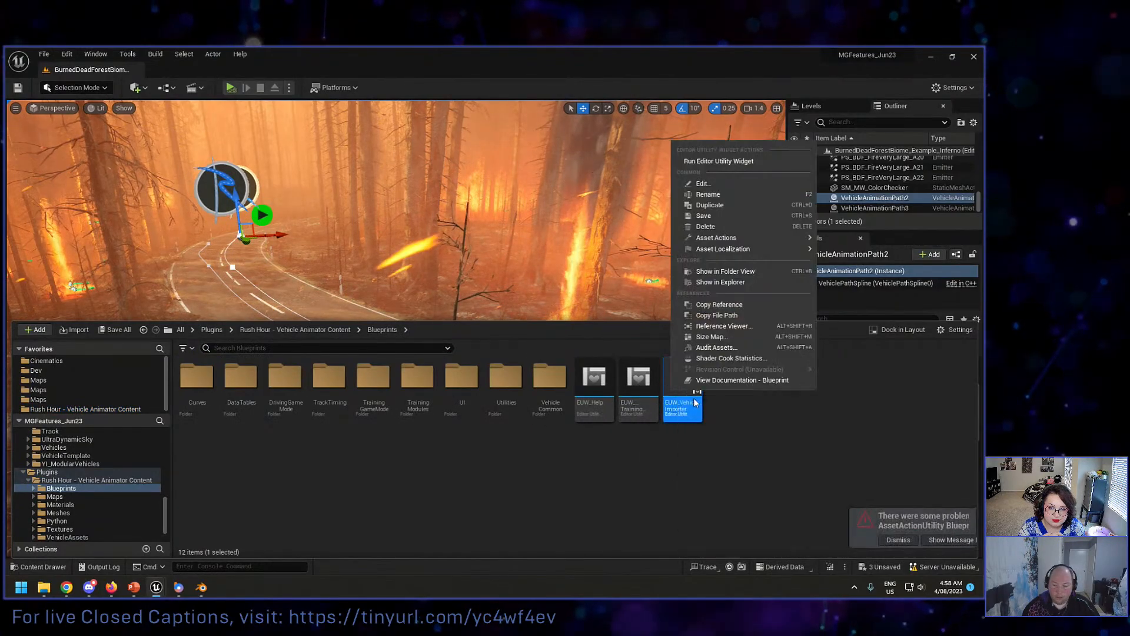
click(718, 161)
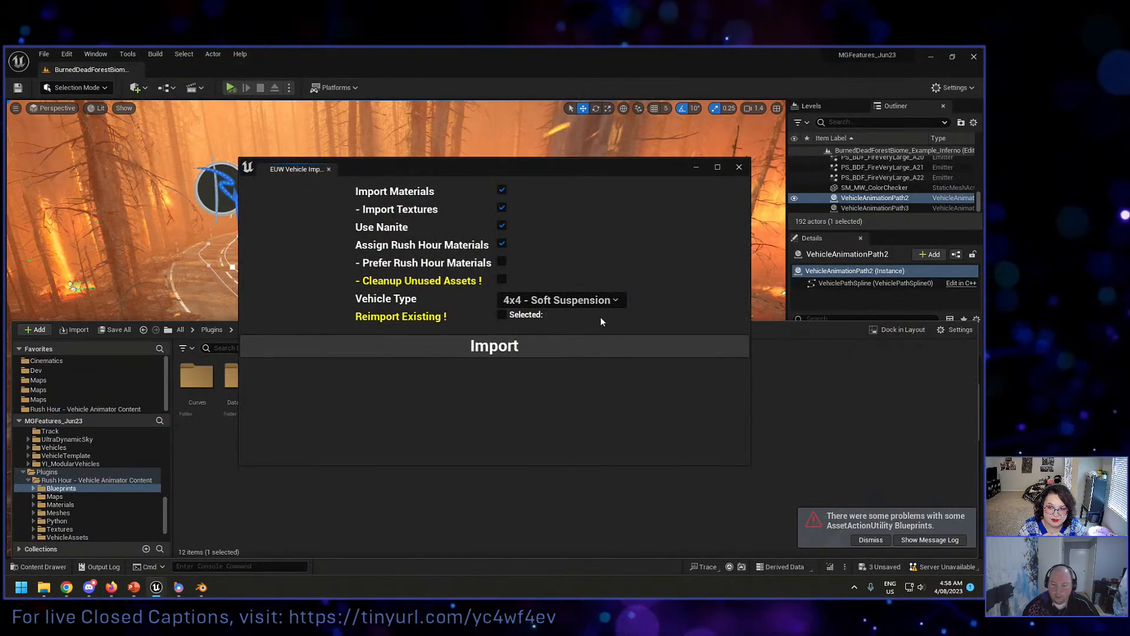
Step: Examine the importer's settings and available Vehicle Type choices without changing them, and close the importer
drag(420, 167, 514, 154)
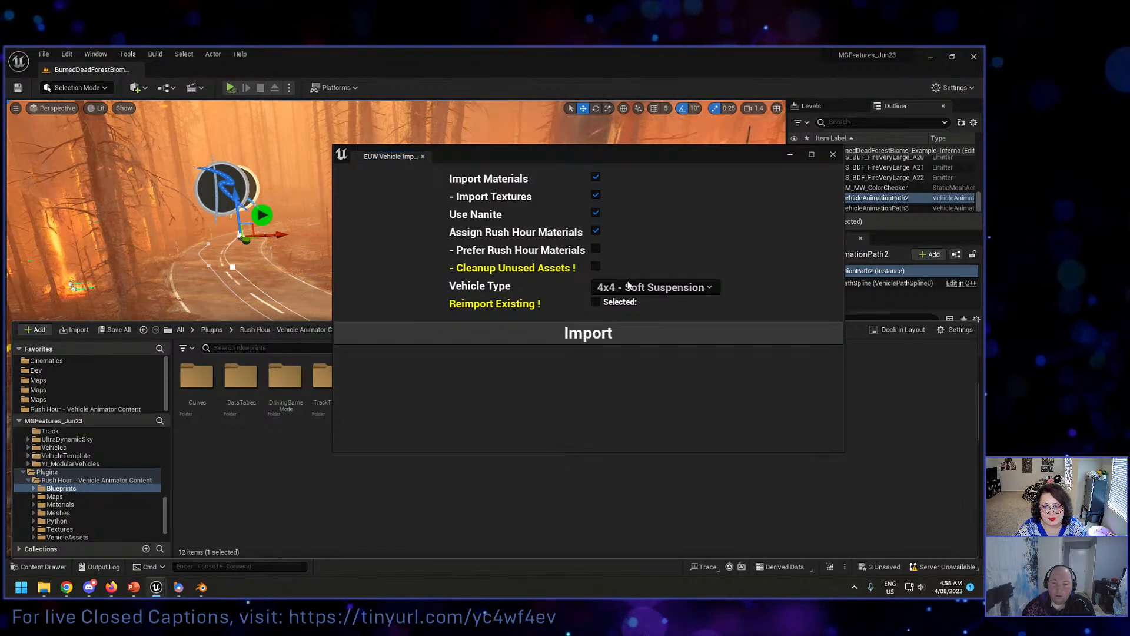
click(608, 287)
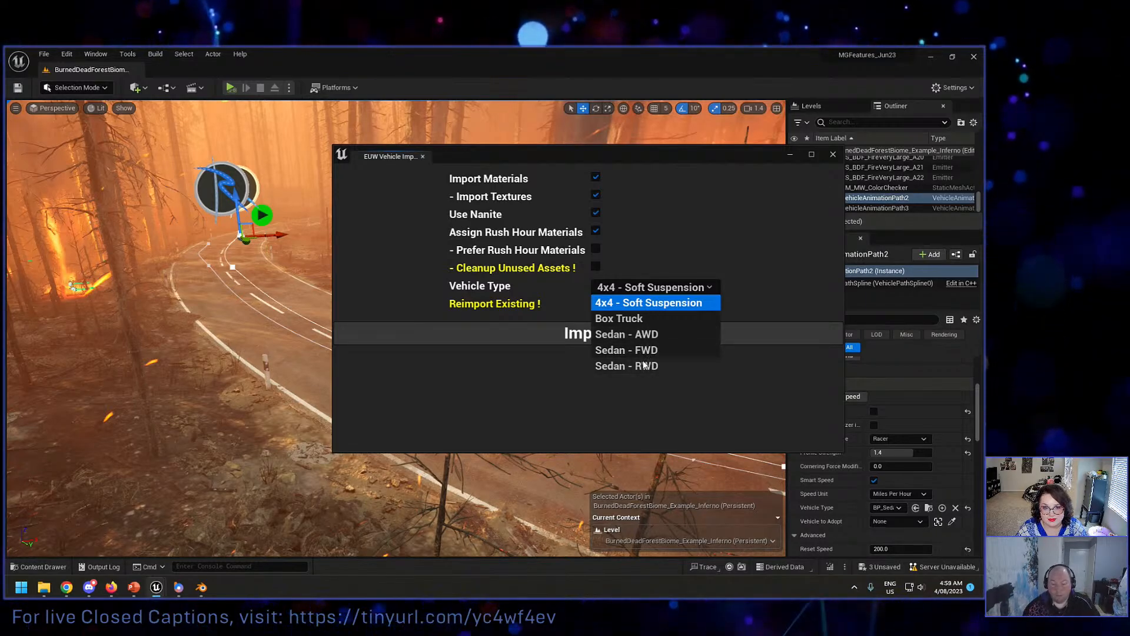
click(561, 385)
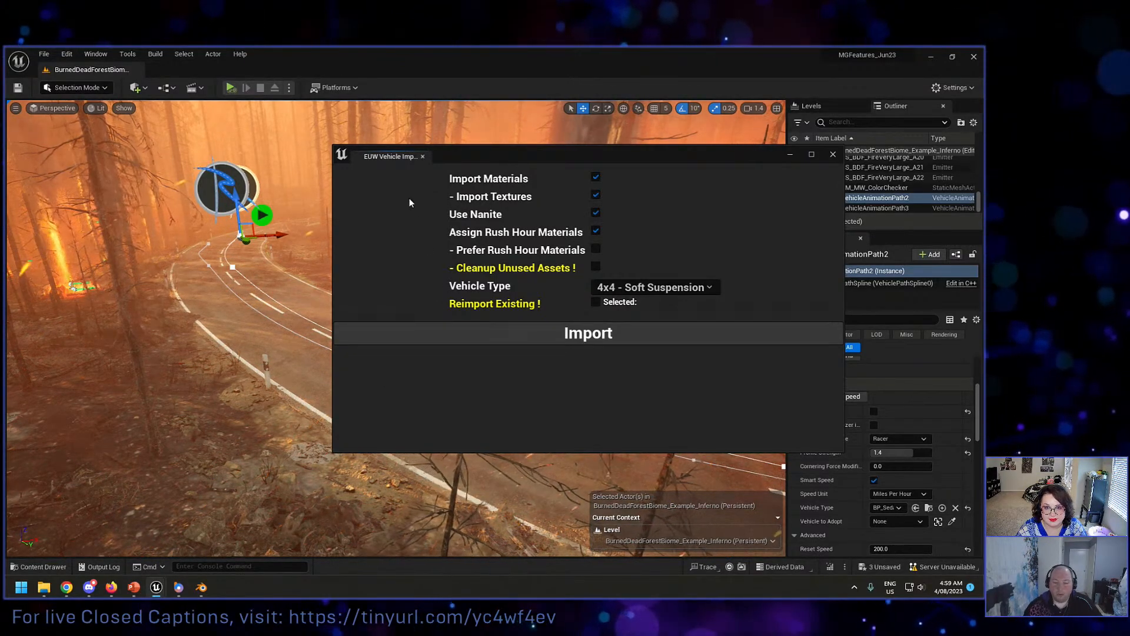
click(423, 156)
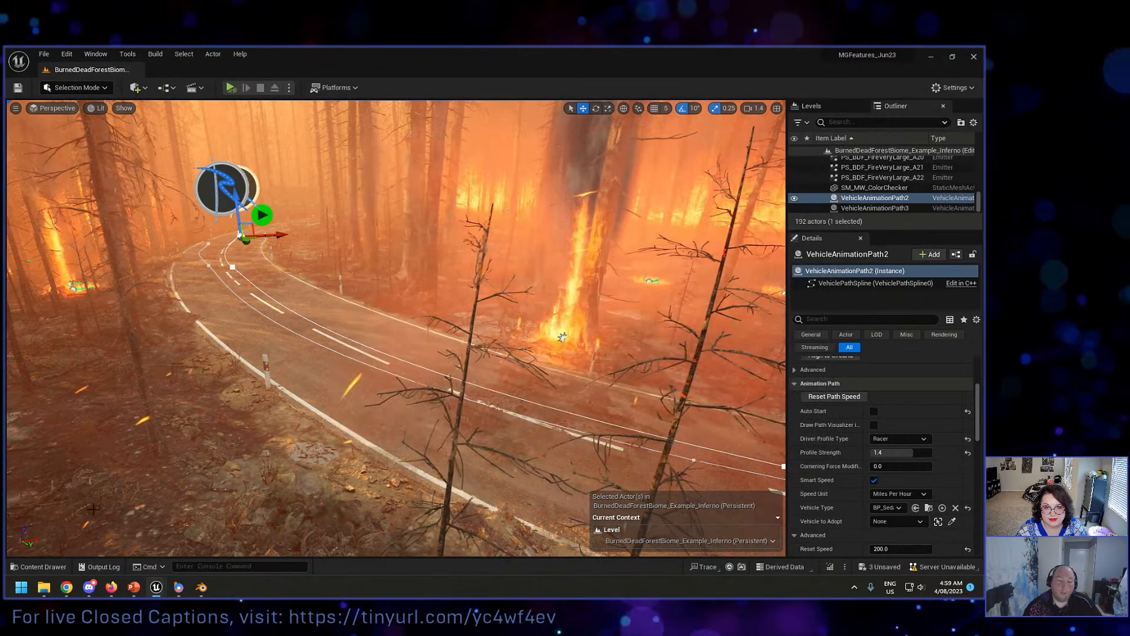
Step: Run the EUW_TrainingMenu utility widget from the Rush Hour Blueprints folder and load its training environment
click(61, 567)
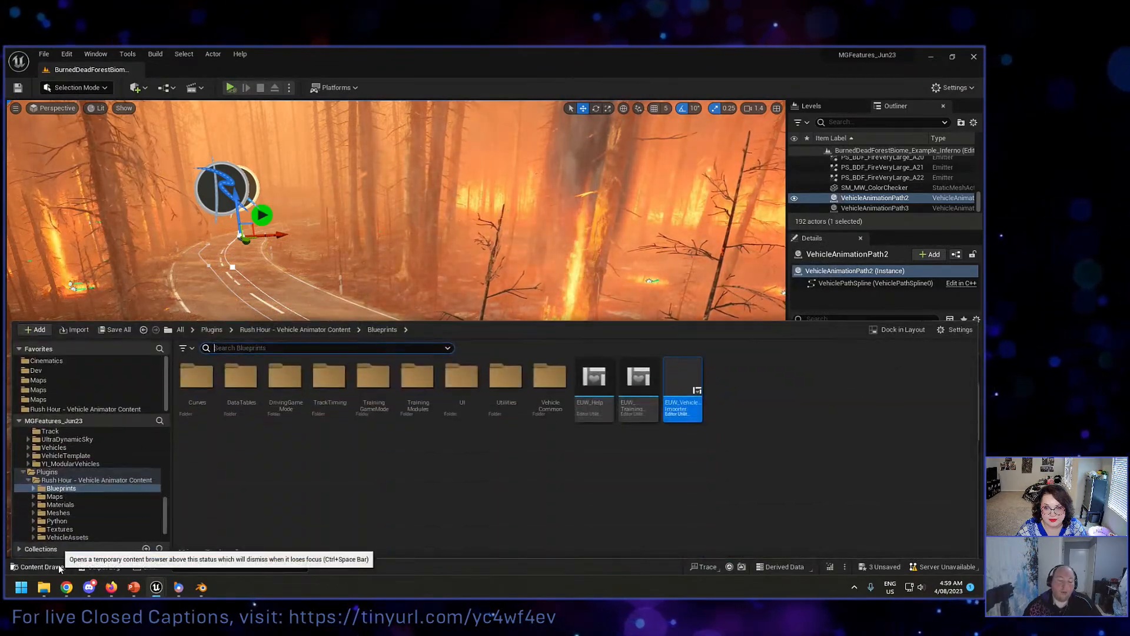
right_click(637, 388)
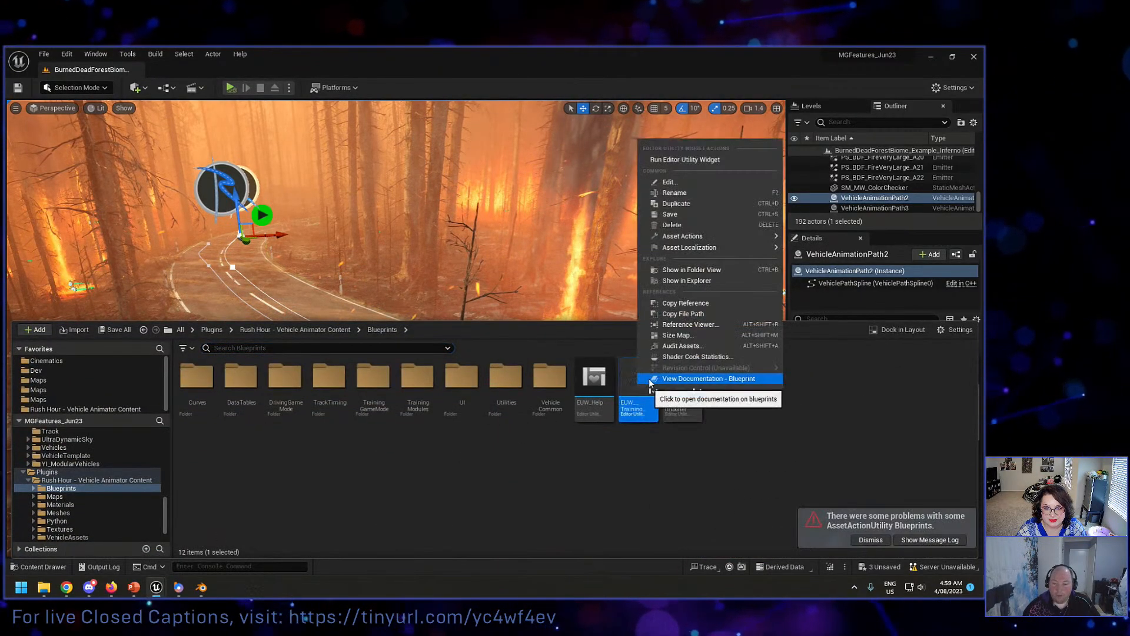
click(685, 160)
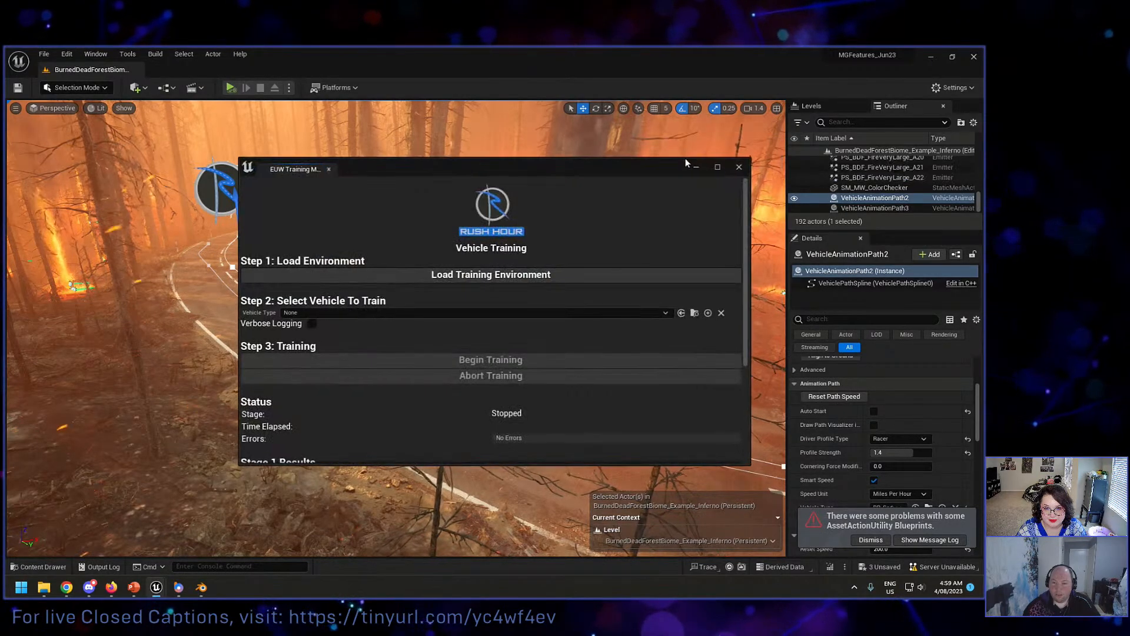
drag(428, 169, 457, 132)
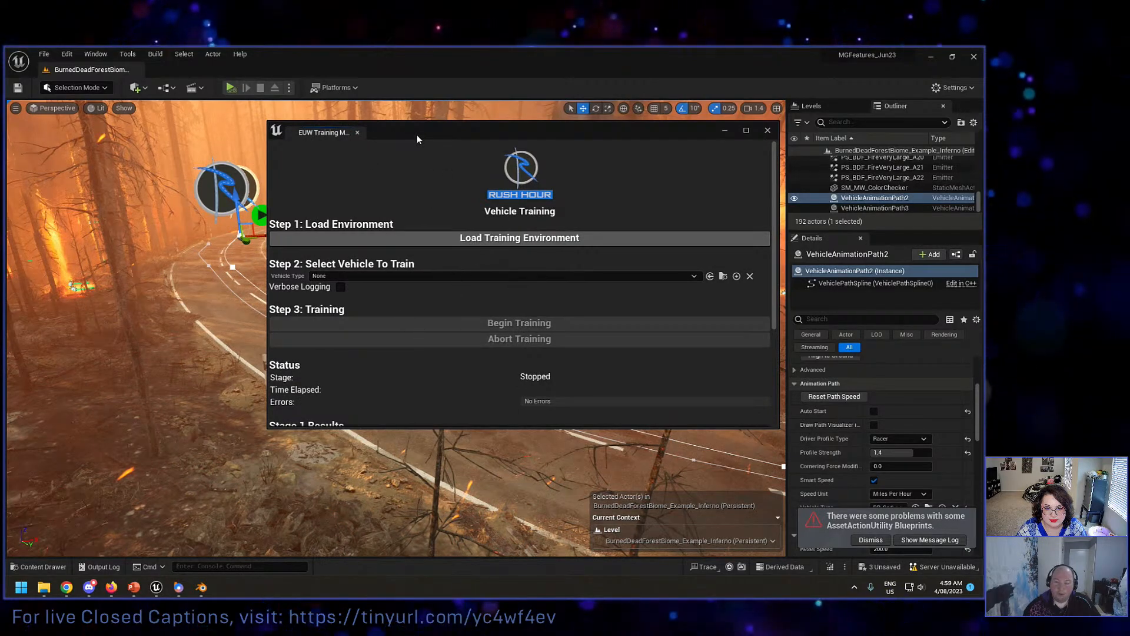
click(414, 237)
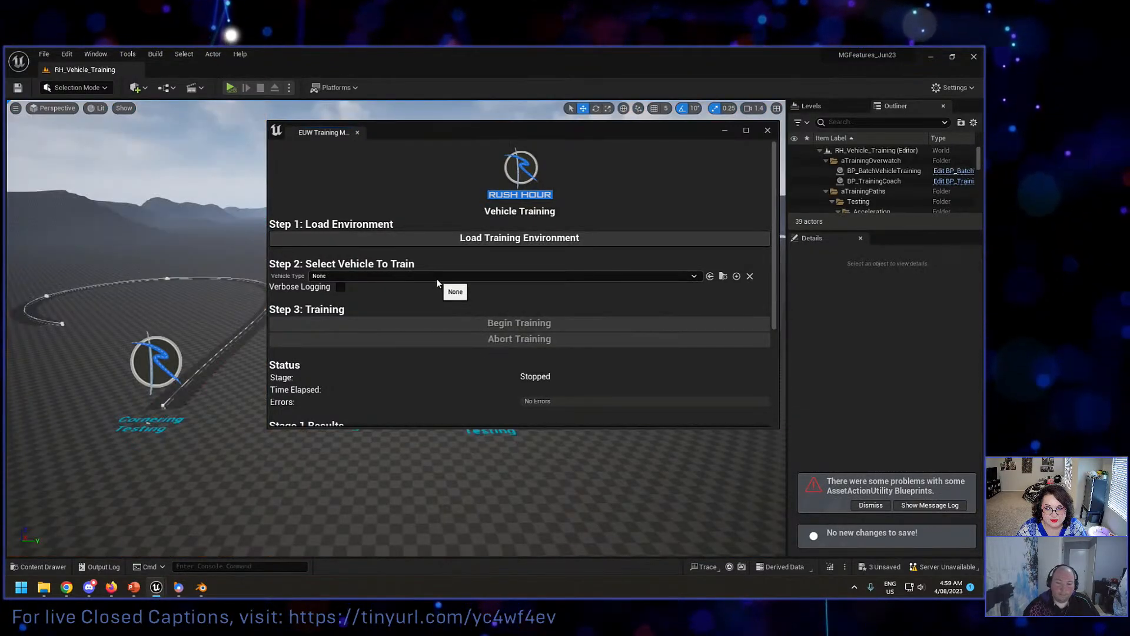
Step: Select BP_AudiS2 as the vehicle to train, run its training with the menu window narrowed and moved aside, and stop during Stage 2
click(436, 277)
click(371, 336)
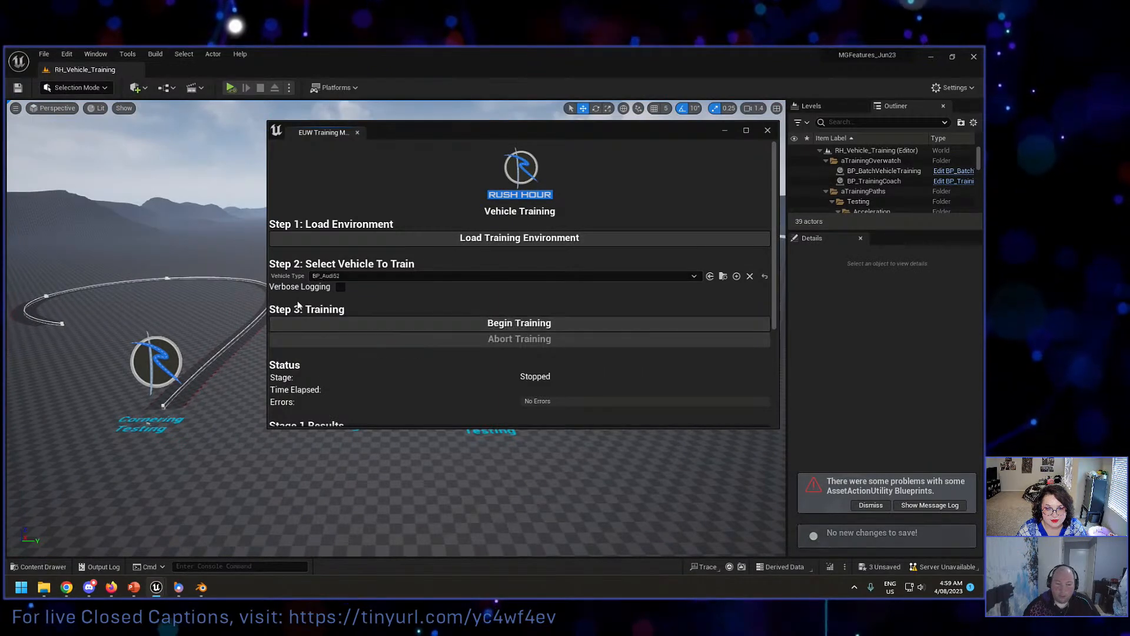
drag(267, 292, 522, 293)
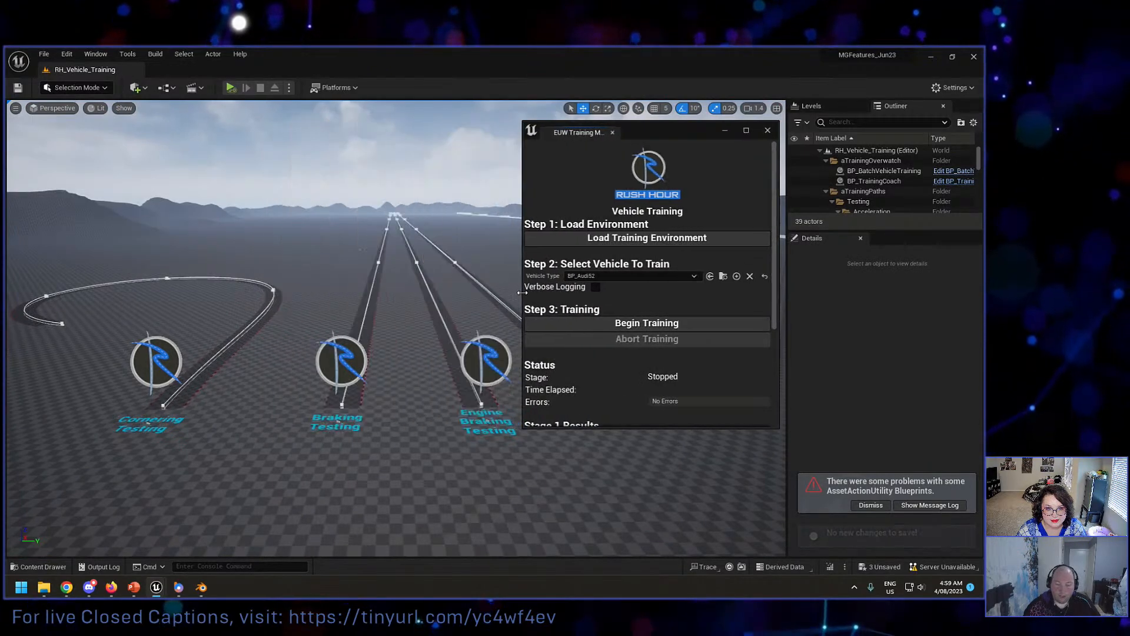
click(602, 322)
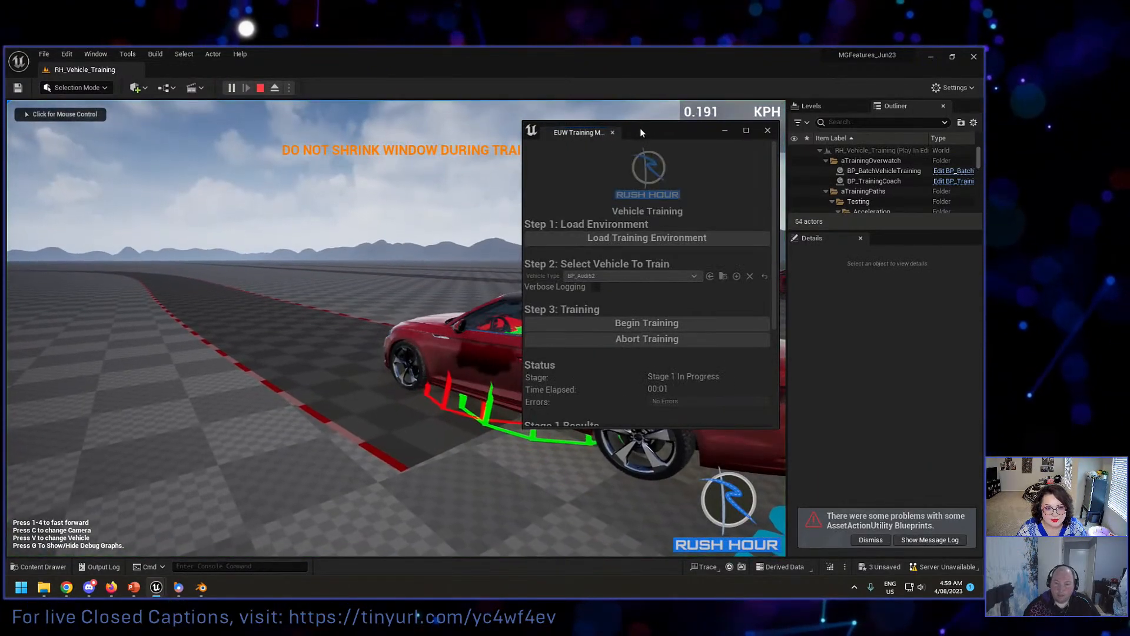
drag(641, 128, 749, 131)
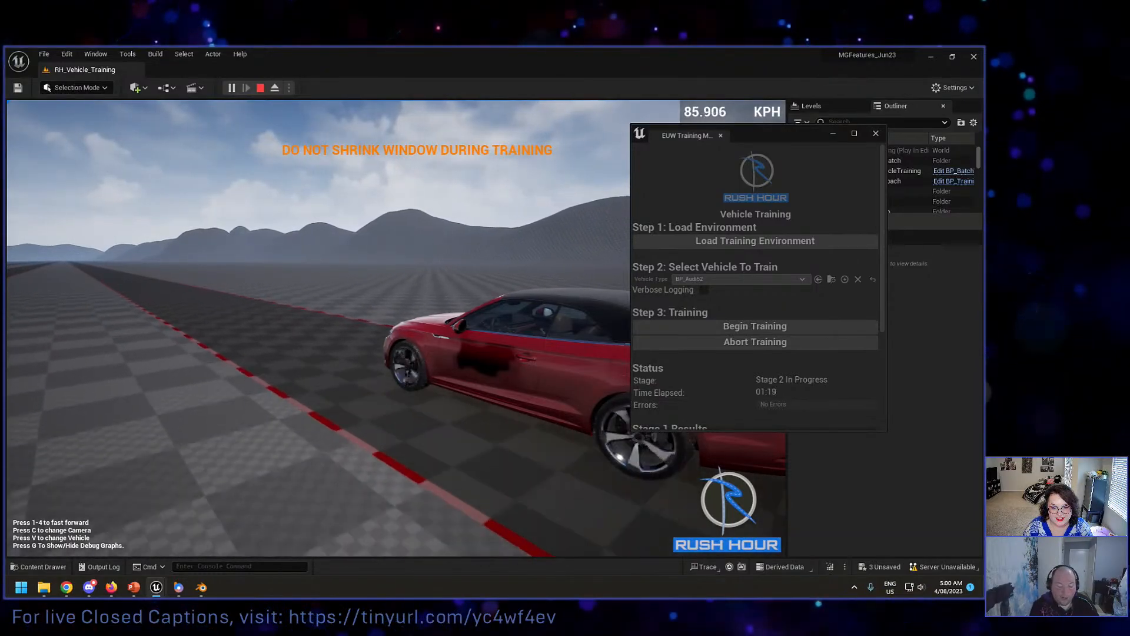
key(Escape)
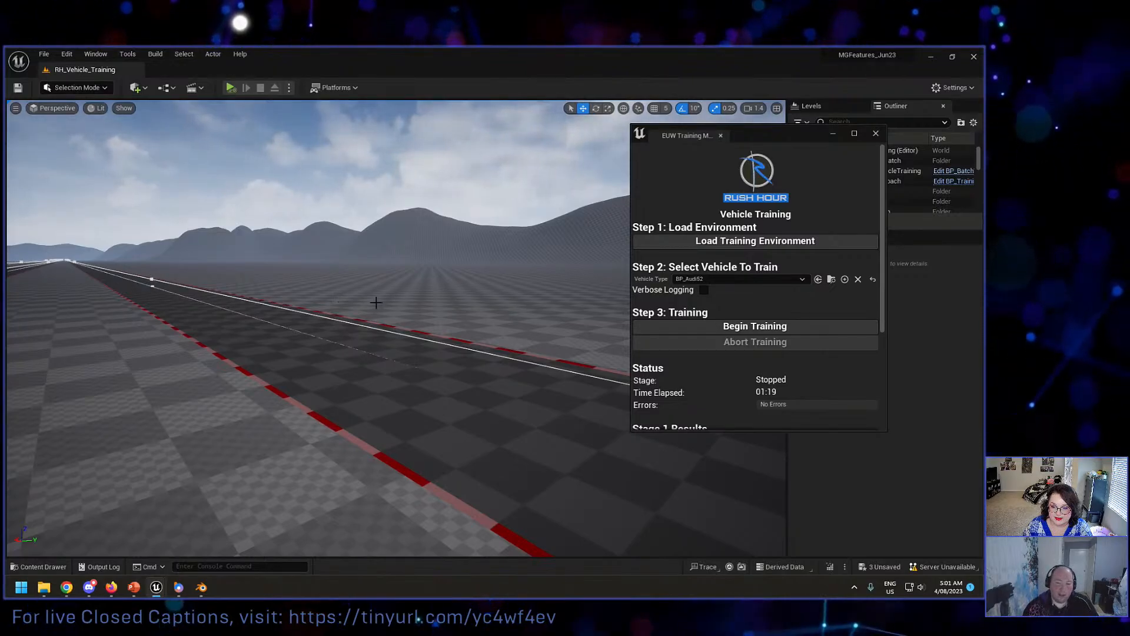
Step: Examine the test tracks of the training environment in the viewport and close the training menu
right_drag(376, 303, 677, 286)
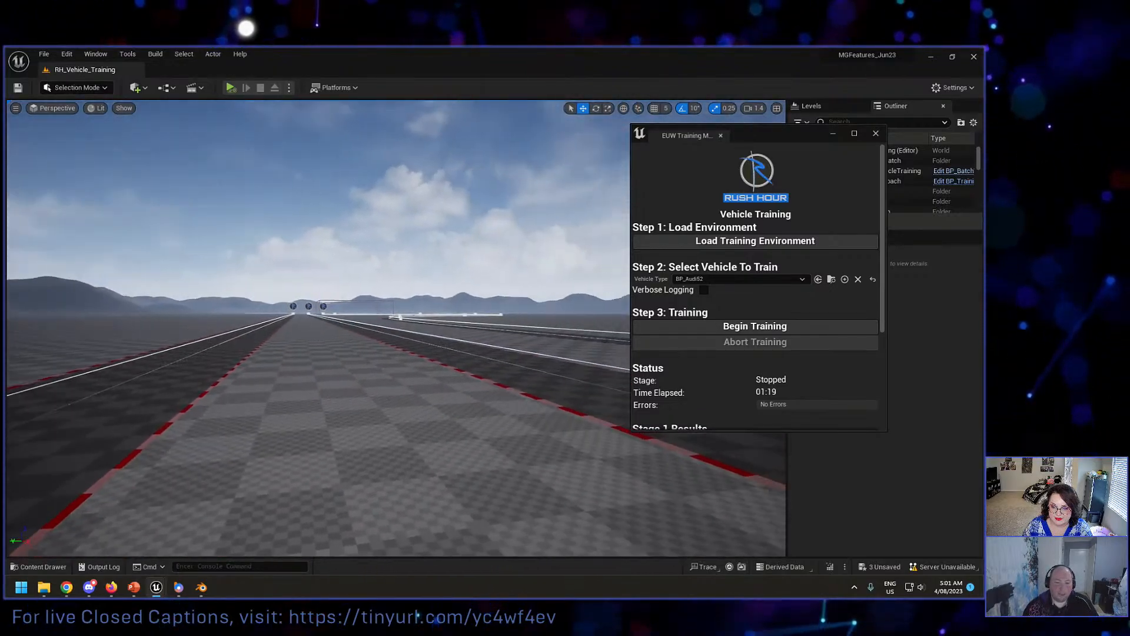
right_drag(420, 289, 447, 284)
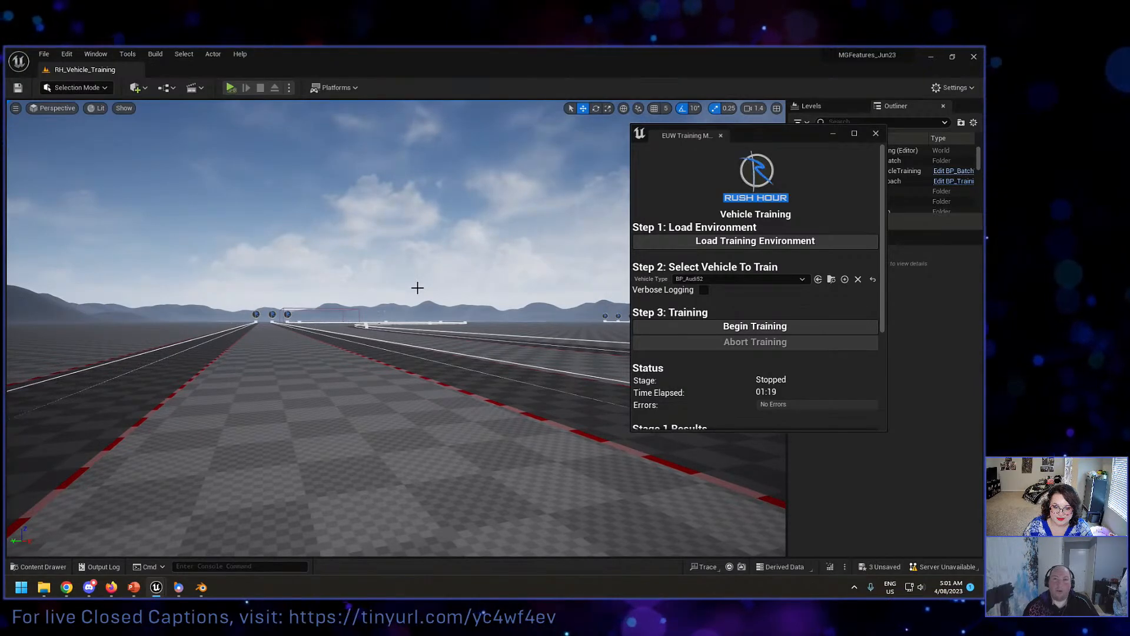
mouse_move(396, 280)
right_down()
mouse_move(423, 294)
mouse_move(365, 290)
mouse_move(530, 315)
mouse_move(392, 276)
right_up()
scroll(406, 296, down, 2)
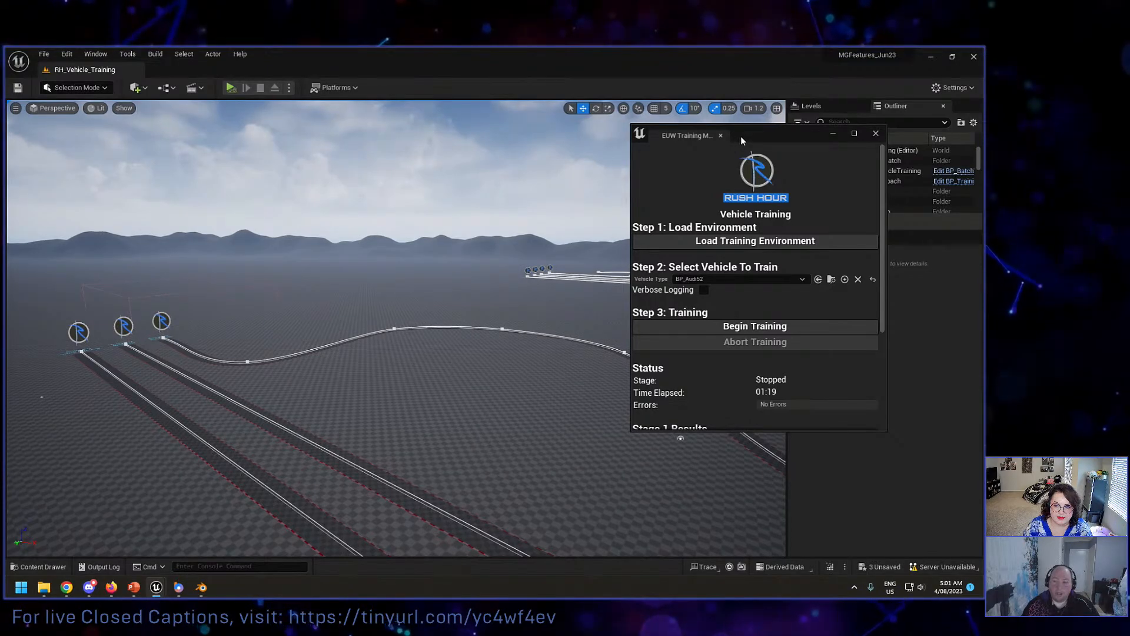
drag(741, 136, 718, 146)
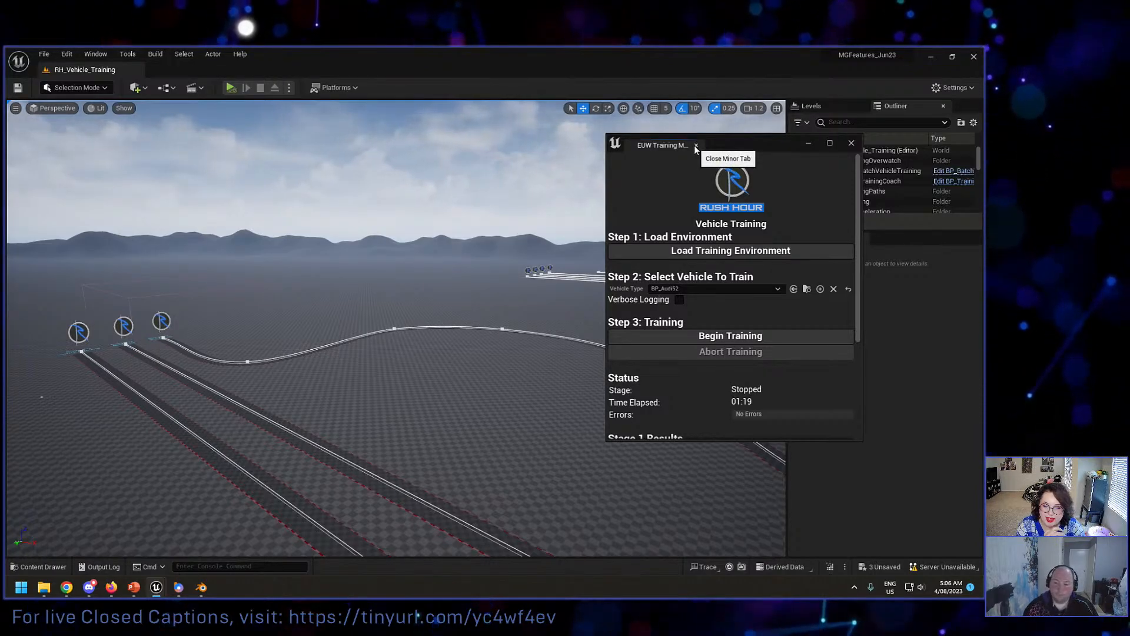
click(696, 145)
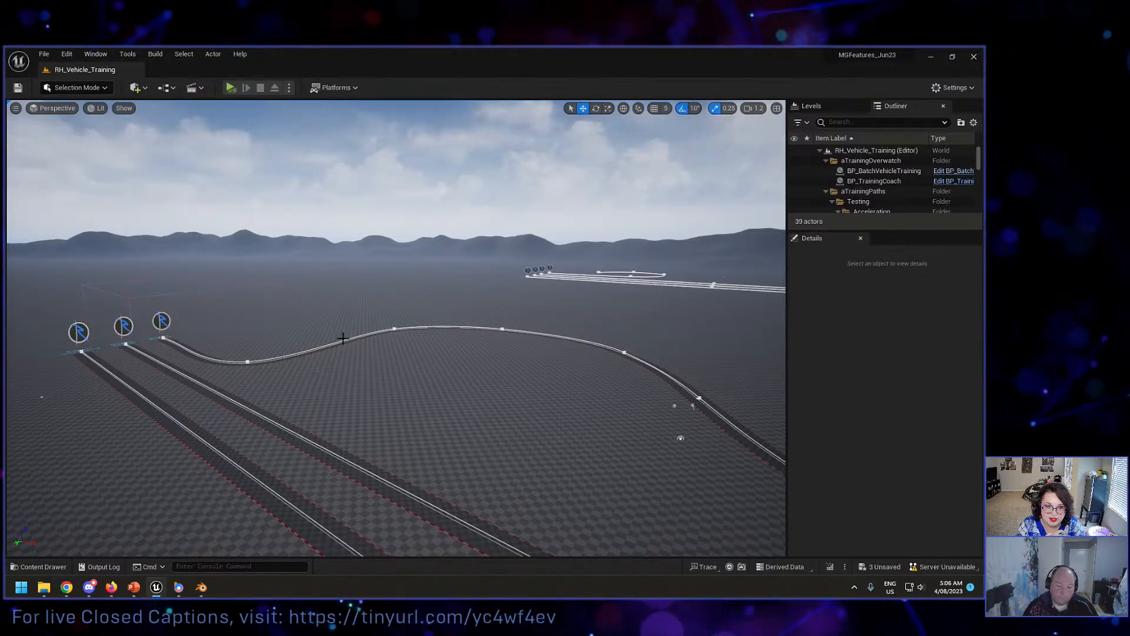
Step: Switch to the InsideUnreal-RH presentation in PowerPoint
mouse_move(137, 589)
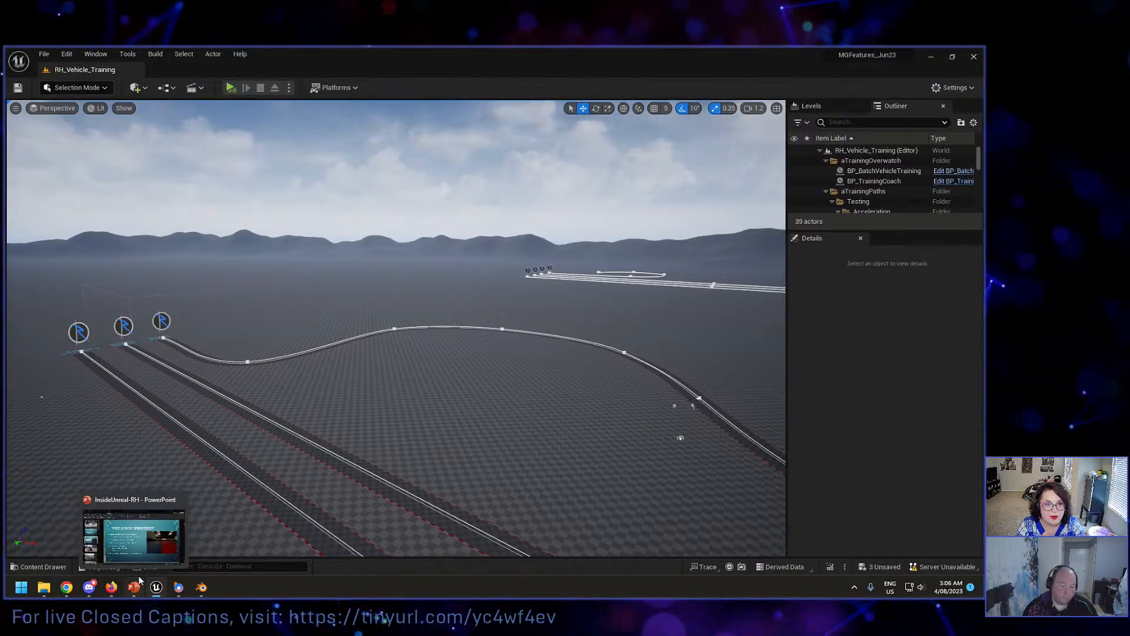